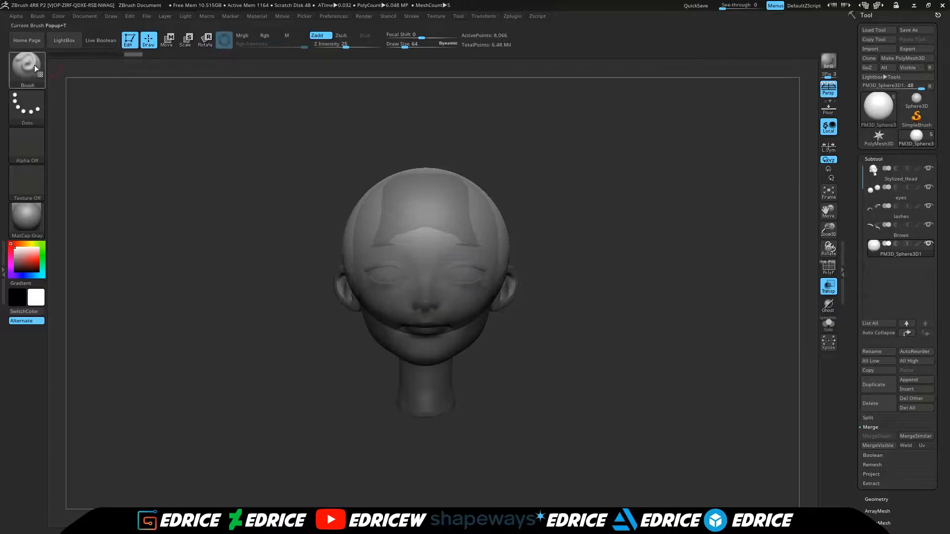
# Step: Choose the ClayBuildup brush and convert the hair sphere to a DynaMesh at resolution 128
pyautogui.click(115, 80)
pyautogui.moveTo(939, 478); pyautogui.dragTo(936, 411)
pyautogui.click(908, 432)
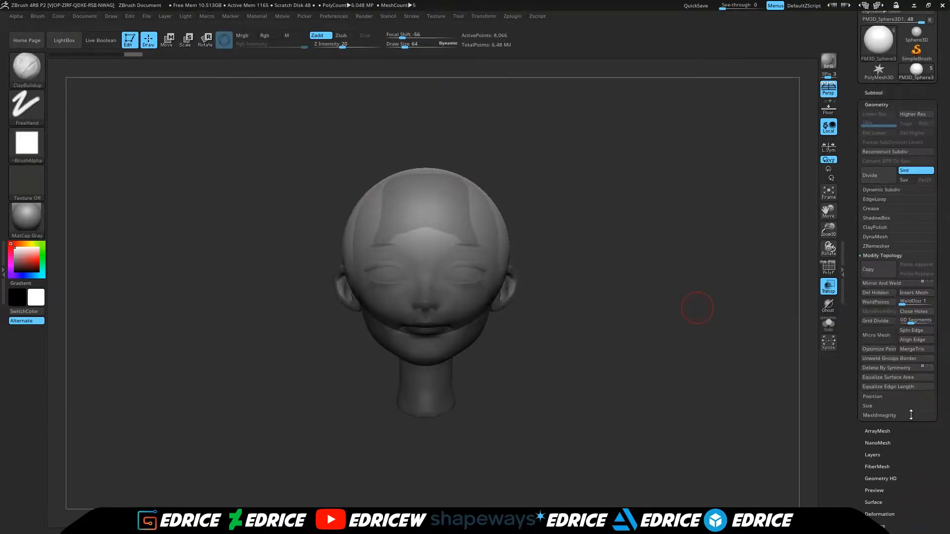
pyautogui.click(875, 237)
pyautogui.click(870, 250)
pyautogui.moveTo(737, 308); pyautogui.dragTo(689, 329)
pyautogui.moveTo(829, 229); pyautogui.dragTo(832, 214)
pyautogui.keyDown('shift'); pyautogui.moveTo(576, 161); pyautogui.dragTo(588, 153); pyautogui.keyUp('shift')
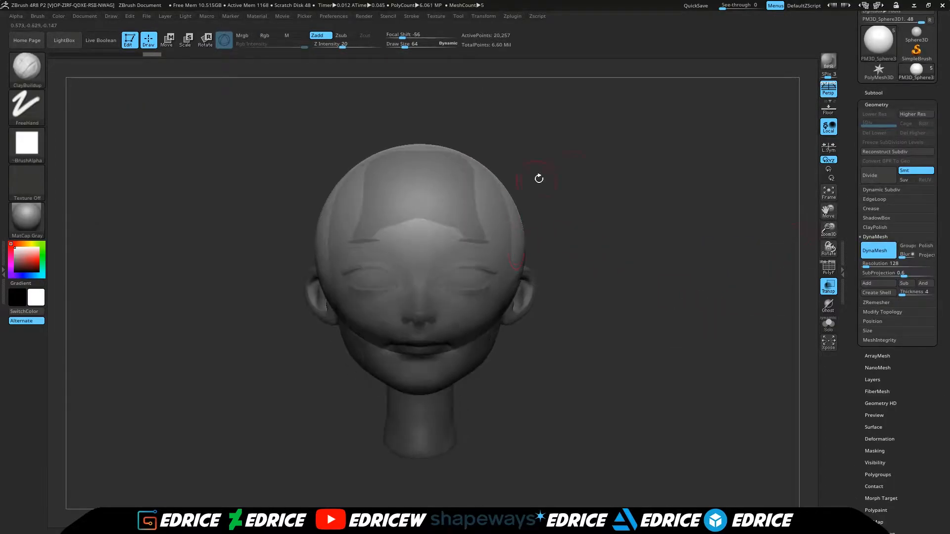
pyautogui.moveTo(577, 223); pyautogui.dragTo(536, 218)
pyautogui.moveTo(404, 45); pyautogui.dragTo(413, 46)
pyautogui.moveTo(576, 149); pyautogui.dragTo(557, 159)
pyautogui.moveTo(418, 187); pyautogui.dragTo(429, 252)
pyautogui.moveTo(564, 193); pyautogui.dragTo(534, 198)
pyautogui.keyDown('shift'); pyautogui.moveTo(537, 275); pyautogui.dragTo(533, 281); pyautogui.keyUp('shift')
pyautogui.hotkey('ctrl', 'z')
# Step: Pull the hair sphere's lower edges outward and down beside the cheeks with an enlarged Move Topological brush
pyautogui.press('b')
pyautogui.press('m')
pyautogui.press('t')
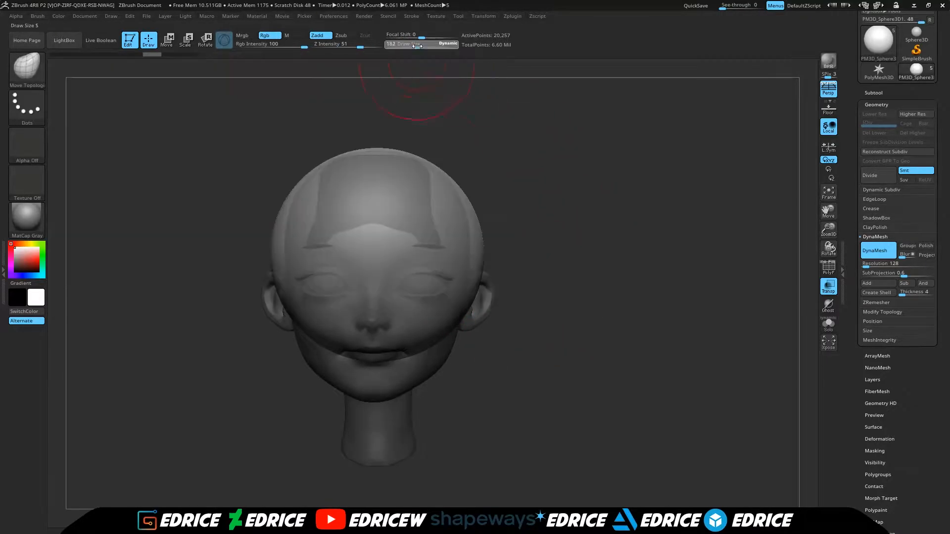
pyautogui.moveTo(464, 314); pyautogui.dragTo(459, 307)
pyautogui.moveTo(477, 357); pyautogui.dragTo(525, 336)
pyautogui.moveTo(491, 331)
pyautogui.mouseDown()
pyautogui.moveTo(431, 313)
pyautogui.moveTo(510, 352)
pyautogui.mouseUp()
pyautogui.moveTo(479, 327); pyautogui.dragTo(487, 342)
# Step: Reshape the side and back of the hair mass around the skull with Move Topological at draw size 289
pyautogui.moveTo(579, 317); pyautogui.dragTo(631, 297)
pyautogui.moveTo(467, 257); pyautogui.dragTo(482, 253)
pyautogui.moveTo(438, 357); pyautogui.dragTo(435, 348)
pyautogui.keyDown('shift'); pyautogui.moveTo(452, 385); pyautogui.dragTo(520, 372); pyautogui.keyUp('shift')
pyautogui.moveTo(357, 368); pyautogui.dragTo(303, 340)
pyautogui.moveTo(313, 173); pyautogui.dragTo(303, 163)
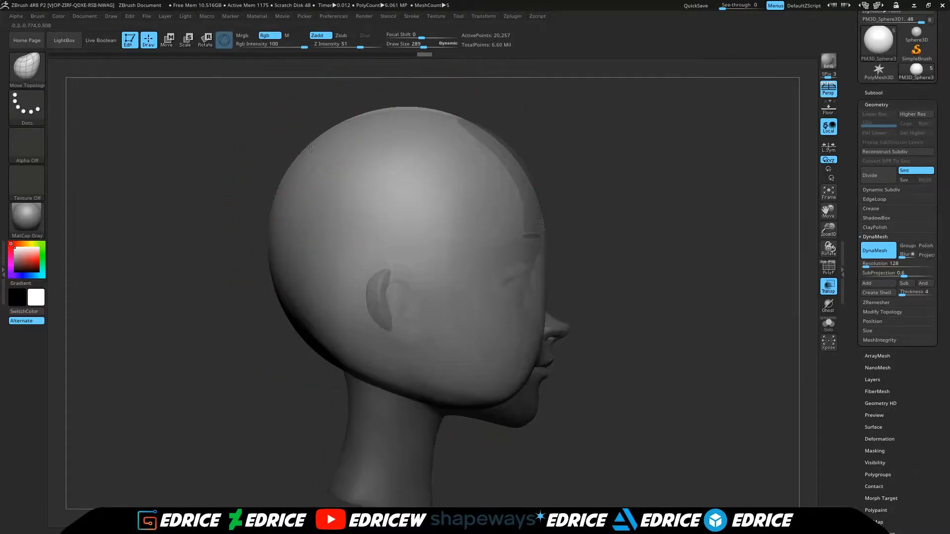
# Step: Widen the hair's lower sides past the ears to form a rounded bob silhouette
pyautogui.keyDown('shift'); pyautogui.moveTo(703, 248); pyautogui.dragTo(638, 249); pyautogui.keyUp('shift')
pyautogui.keyDown('alt'); pyautogui.moveTo(692, 297); pyautogui.dragTo(658, 248); pyautogui.keyUp('alt')
pyautogui.moveTo(574, 278); pyautogui.dragTo(525, 284)
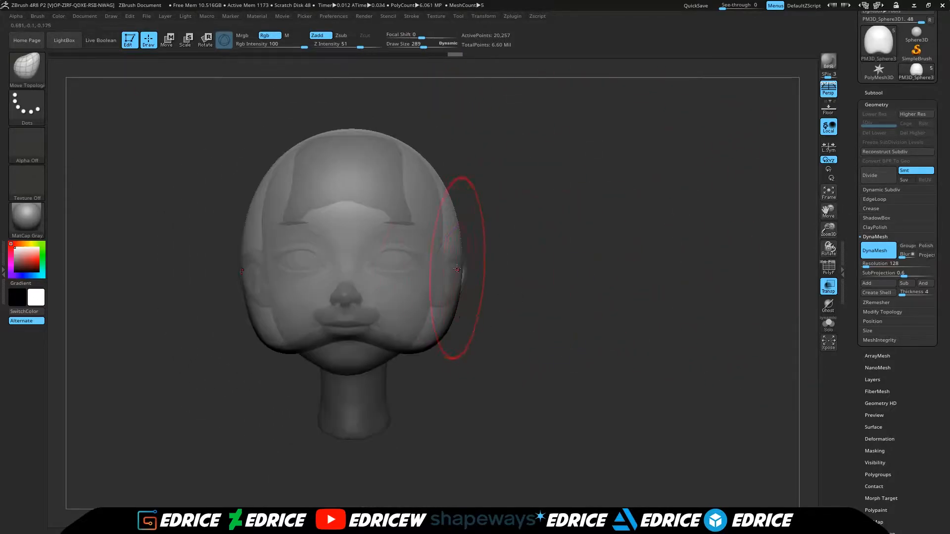
pyautogui.moveTo(443, 336); pyautogui.dragTo(436, 330)
pyautogui.moveTo(540, 307); pyautogui.dragTo(472, 291)
pyautogui.moveTo(569, 287); pyautogui.dragTo(529, 282)
pyautogui.moveTo(501, 287); pyautogui.dragTo(497, 283)
# Step: Adjust the bob's profile at the back of the head with the Move Topological brush
pyautogui.moveTo(589, 269); pyautogui.dragTo(544, 267)
pyautogui.moveTo(534, 270)
pyautogui.mouseDown()
pyautogui.moveTo(557, 242)
pyautogui.moveTo(553, 220)
pyautogui.mouseUp()
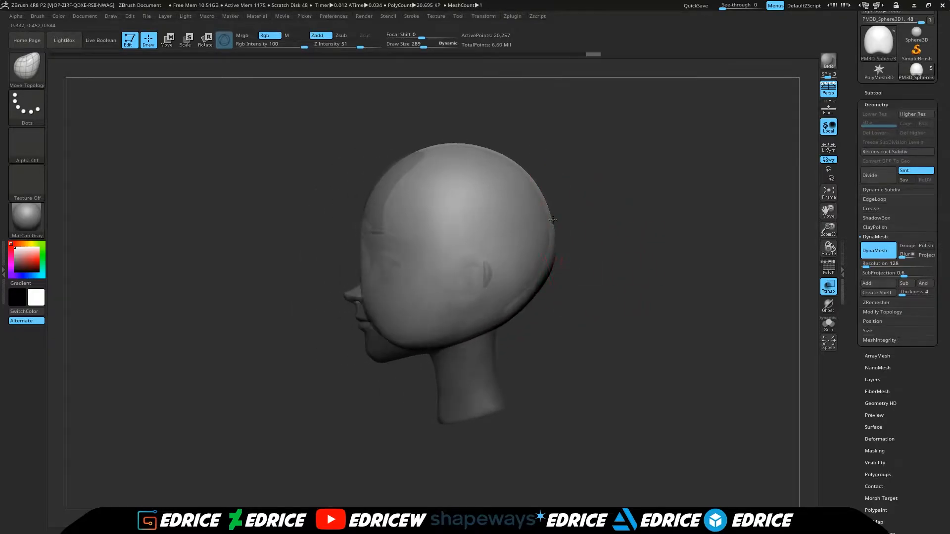
pyautogui.moveTo(619, 247); pyautogui.dragTo(587, 258)
pyautogui.moveTo(573, 278); pyautogui.dragTo(707, 295)
pyautogui.keyDown('alt'); pyautogui.moveTo(814, 222); pyautogui.dragTo(729, 236); pyautogui.keyUp('alt')
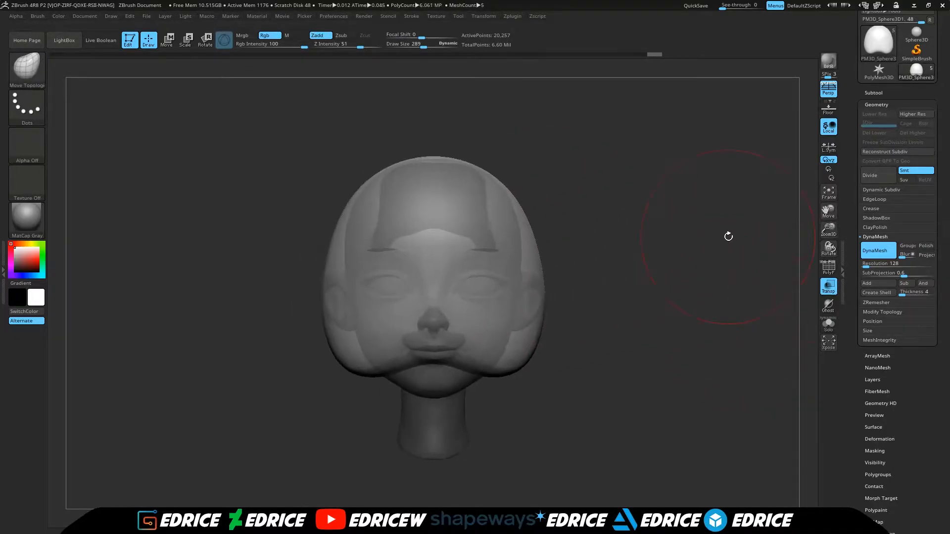
# Step: Turn off subtool transparency and sculpt the first vertical strands beside the face with ClayBuildup at draw size 151
pyautogui.click(831, 292)
pyautogui.moveTo(599, 267); pyautogui.dragTo(638, 227)
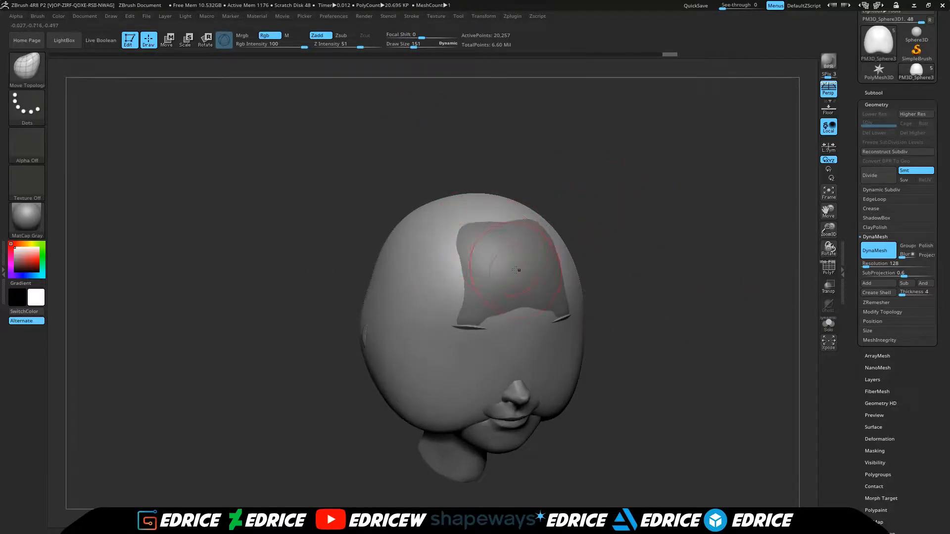
pyautogui.click(27, 69)
pyautogui.click(157, 89)
pyautogui.moveTo(429, 328); pyautogui.dragTo(425, 386)
pyautogui.moveTo(618, 267); pyautogui.dragTo(584, 262)
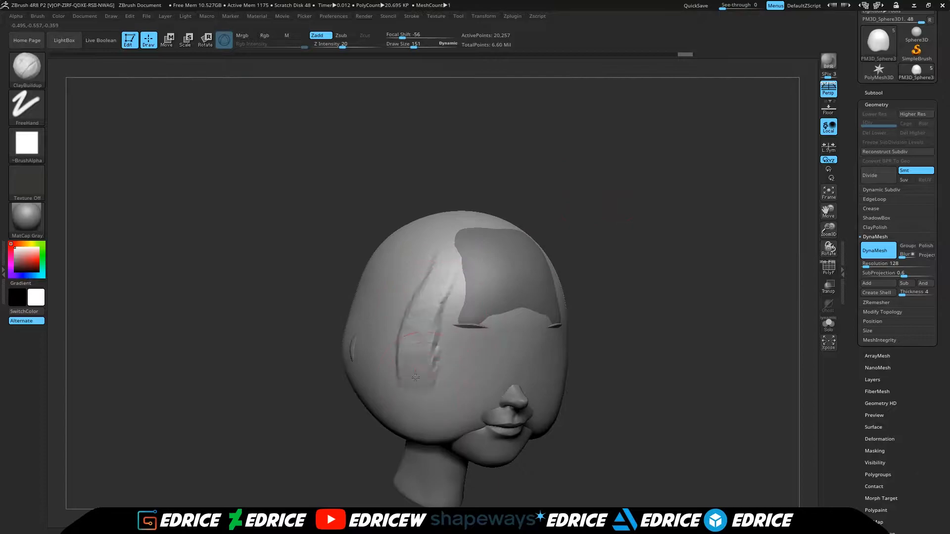
pyautogui.moveTo(430, 316); pyautogui.dragTo(410, 410)
# Step: Add long vertical ClayBuildup strands across the side of the hair near the ear
pyautogui.moveTo(603, 248); pyautogui.dragTo(555, 248)
pyautogui.moveTo(399, 263); pyautogui.dragTo(356, 400)
pyautogui.moveTo(411, 277); pyautogui.dragTo(391, 341)
pyautogui.moveTo(557, 241); pyautogui.dragTo(520, 242)
pyautogui.moveTo(329, 272)
pyautogui.mouseDown()
pyautogui.moveTo(317, 391)
pyautogui.moveTo(305, 366)
pyautogui.mouseUp()
pyautogui.moveTo(517, 203); pyautogui.dragTo(478, 203)
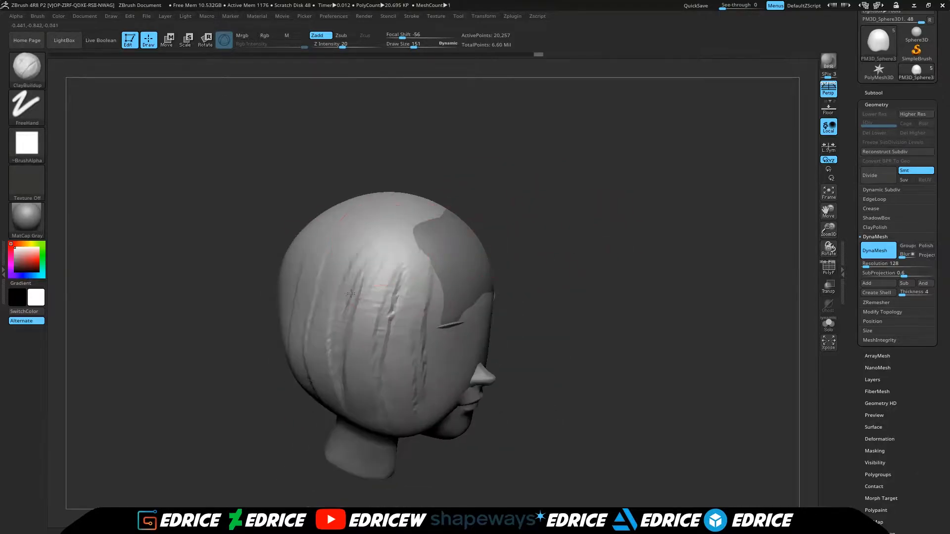
# Step: Continue the vertical ClayBuildup strands from the side of the hair toward the back
pyautogui.moveTo(353, 270); pyautogui.dragTo(329, 319)
pyautogui.moveTo(366, 188); pyautogui.dragTo(424, 242)
pyautogui.moveTo(309, 250); pyautogui.dragTo(267, 351)
pyautogui.moveTo(346, 188); pyautogui.dragTo(384, 214)
pyautogui.moveTo(277, 223); pyautogui.dragTo(218, 334)
pyautogui.moveTo(421, 198)
pyautogui.mouseDown()
pyautogui.moveTo(378, 186)
pyautogui.moveTo(492, 272)
pyautogui.moveTo(554, 301)
pyautogui.mouseUp()
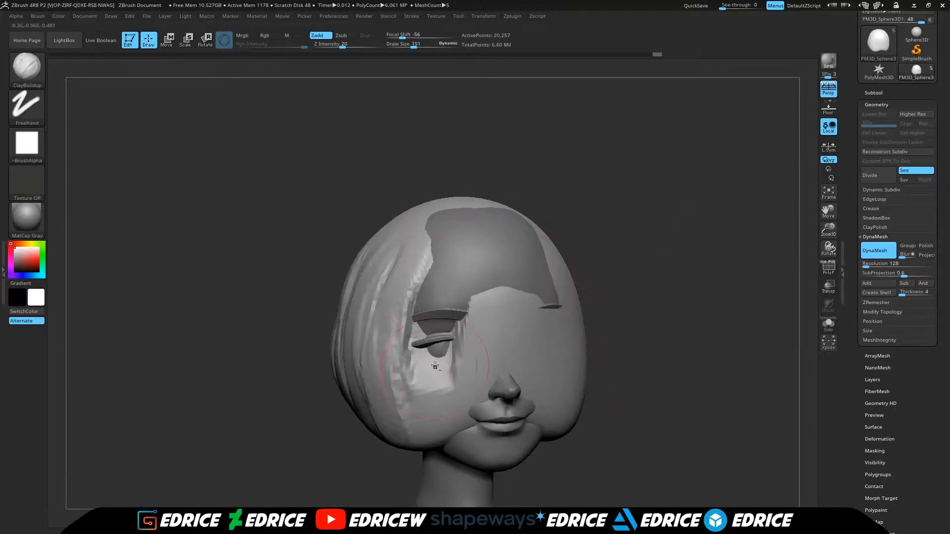
# Step: Carve the hair mesh away from the eyes, nose and cheeks with subtractive ClayBuildup strokes to expose the face
pyautogui.keyDown('alt'); pyautogui.moveTo(495, 338); pyautogui.dragTo(485, 381); pyautogui.keyUp('alt')
pyautogui.keyDown('alt'); pyautogui.moveTo(504, 296); pyautogui.dragTo(493, 373); pyautogui.keyUp('alt')
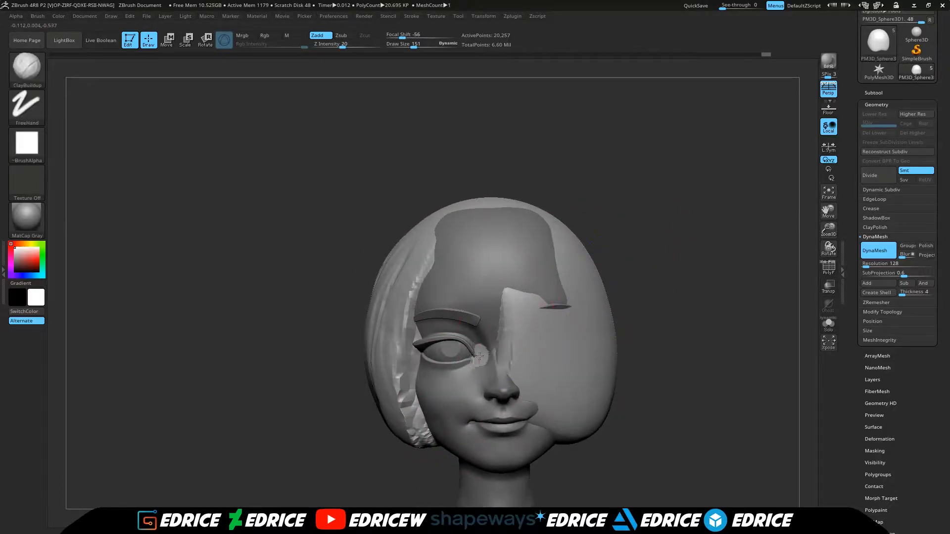
pyautogui.keyDown('alt'); pyautogui.moveTo(506, 325); pyautogui.dragTo(504, 380); pyautogui.keyUp('alt')
pyautogui.keyDown('alt'); pyautogui.moveTo(532, 297); pyautogui.dragTo(517, 398); pyautogui.keyUp('alt')
pyautogui.moveTo(646, 284); pyautogui.dragTo(609, 283)
pyautogui.moveTo(549, 317)
pyautogui.keyDown('alt'); pyautogui.mouseDown()
pyautogui.moveTo(544, 408)
pyautogui.moveTo(557, 413)
pyautogui.mouseUp(); pyautogui.keyUp('alt')
pyautogui.keyDown('alt'); pyautogui.moveTo(559, 354); pyautogui.dragTo(566, 446); pyautogui.keyUp('alt')
pyautogui.keyDown('alt'); pyautogui.moveTo(563, 317); pyautogui.dragTo(567, 393); pyautogui.keyUp('alt')
pyautogui.moveTo(569, 314)
pyautogui.keyDown('alt'); pyautogui.mouseDown()
pyautogui.moveTo(578, 396)
pyautogui.moveTo(580, 369)
pyautogui.mouseUp(); pyautogui.keyUp('alt')
pyautogui.keyDown('alt'); pyautogui.moveTo(577, 305); pyautogui.dragTo(596, 408); pyautogui.keyUp('alt')
pyautogui.keyDown('alt'); pyautogui.moveTo(591, 346); pyautogui.dragTo(589, 415); pyautogui.keyUp('alt')
# Step: Carve back the inner edge of the side hair beside the outer eye and cheek
pyautogui.moveTo(829, 211); pyautogui.dragTo(694, 195)
pyautogui.keyDown('alt'); pyautogui.moveTo(471, 297); pyautogui.dragTo(487, 364); pyautogui.keyUp('alt')
pyautogui.moveTo(579, 271); pyautogui.dragTo(537, 272)
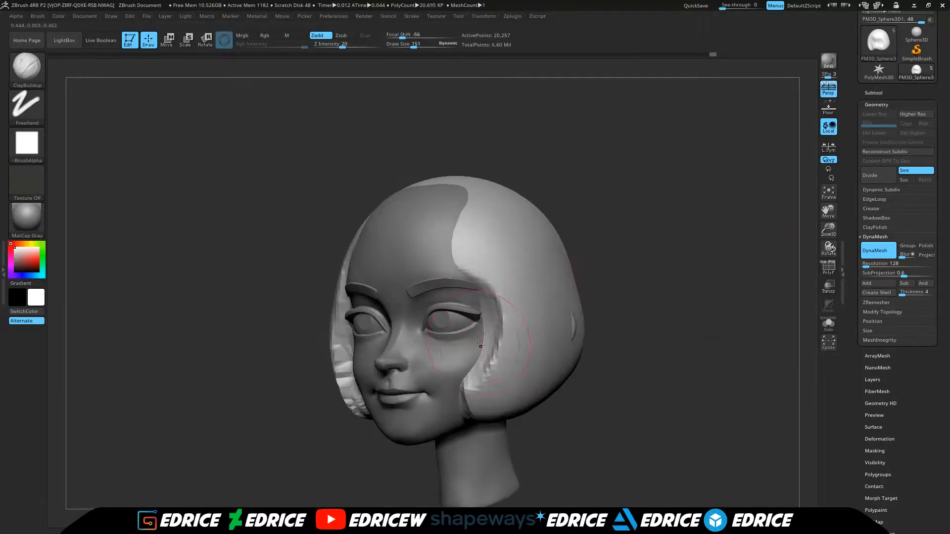
pyautogui.keyDown('alt'); pyautogui.moveTo(483, 312); pyautogui.dragTo(488, 373); pyautogui.keyUp('alt')
# Step: Carve the hairline above the forehead with subtractive ClayBuildup strokes
pyautogui.moveTo(624, 277); pyautogui.dragTo(584, 278)
pyautogui.moveTo(651, 272); pyautogui.dragTo(649, 322)
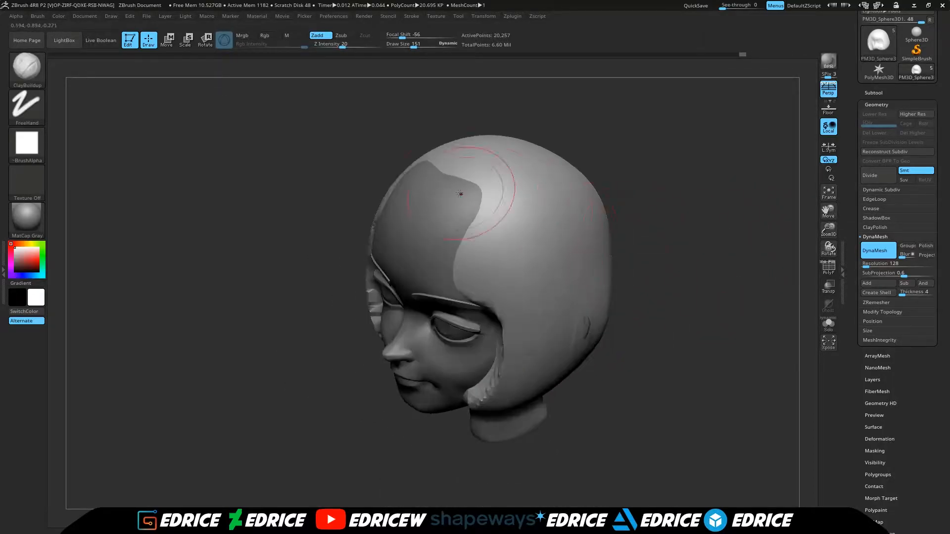
pyautogui.keyDown('alt'); pyautogui.moveTo(490, 195); pyautogui.dragTo(449, 172); pyautogui.keyUp('alt')
pyautogui.moveTo(604, 149); pyautogui.dragTo(639, 203)
pyautogui.keyDown('alt'); pyautogui.moveTo(435, 162); pyautogui.dragTo(487, 210); pyautogui.keyUp('alt')
# Step: Build up hair over the side of the forehead, with transparency turned on only while sculpting
pyautogui.click(833, 290)
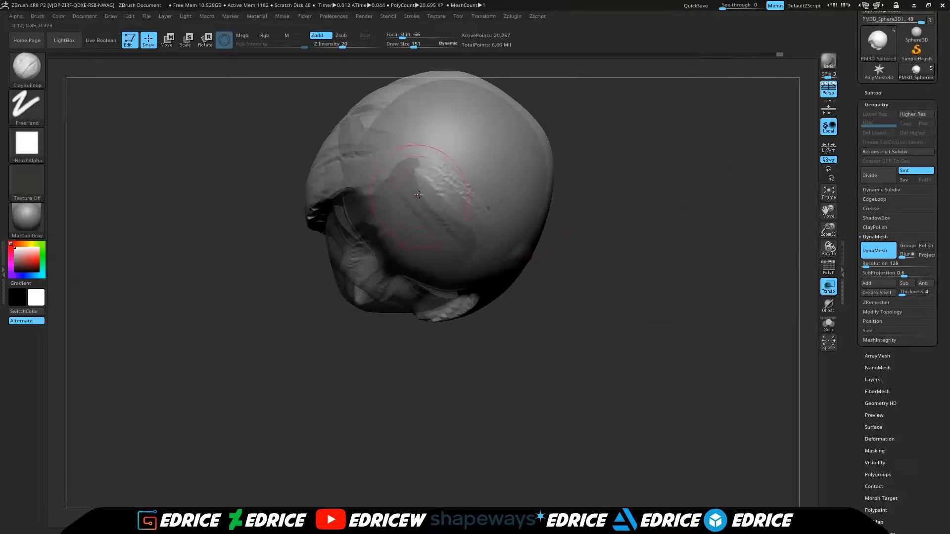
pyautogui.moveTo(421, 190); pyautogui.dragTo(460, 242)
pyautogui.moveTo(638, 248); pyautogui.dragTo(648, 198)
pyautogui.moveTo(421, 198); pyautogui.dragTo(465, 267)
pyautogui.moveTo(648, 277)
pyautogui.mouseDown()
pyautogui.moveTo(624, 218)
pyautogui.moveTo(674, 237)
pyautogui.moveTo(698, 272)
pyautogui.mouseUp()
pyautogui.click(829, 287)
# Step: Sculpt ClayBuildup strands sweeping from the parting over the forehead and down the side toward the ear
pyautogui.moveTo(376, 176); pyautogui.dragTo(404, 206)
pyautogui.moveTo(683, 248); pyautogui.dragTo(648, 232)
pyautogui.moveTo(415, 232); pyautogui.dragTo(396, 209)
pyautogui.moveTo(663, 198)
pyautogui.mouseDown()
pyautogui.moveTo(617, 195)
pyautogui.moveTo(614, 158)
pyautogui.moveTo(658, 213)
pyautogui.moveTo(643, 243)
pyautogui.mouseUp()
pyautogui.moveTo(702, 257); pyautogui.dragTo(668, 218)
pyautogui.moveTo(491, 223); pyautogui.dragTo(505, 317)
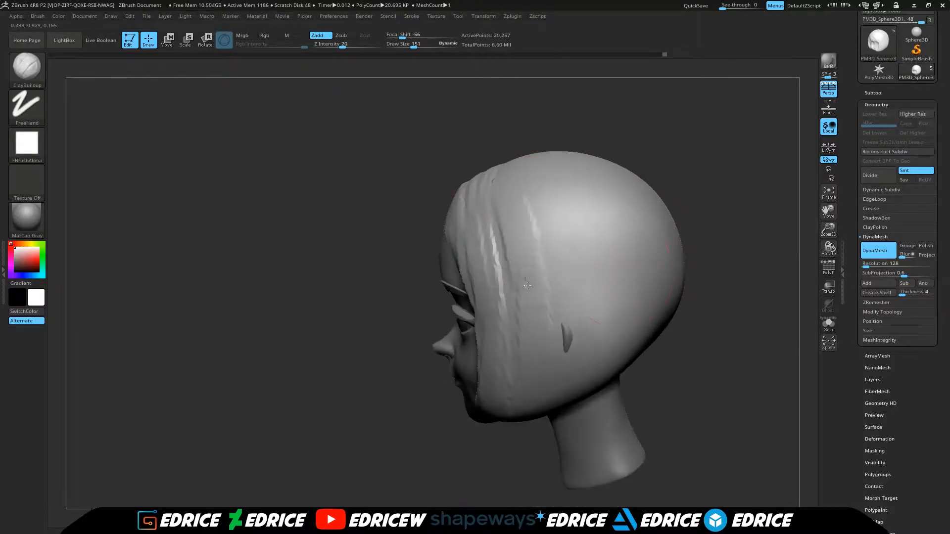
pyautogui.moveTo(724, 157); pyautogui.dragTo(753, 310)
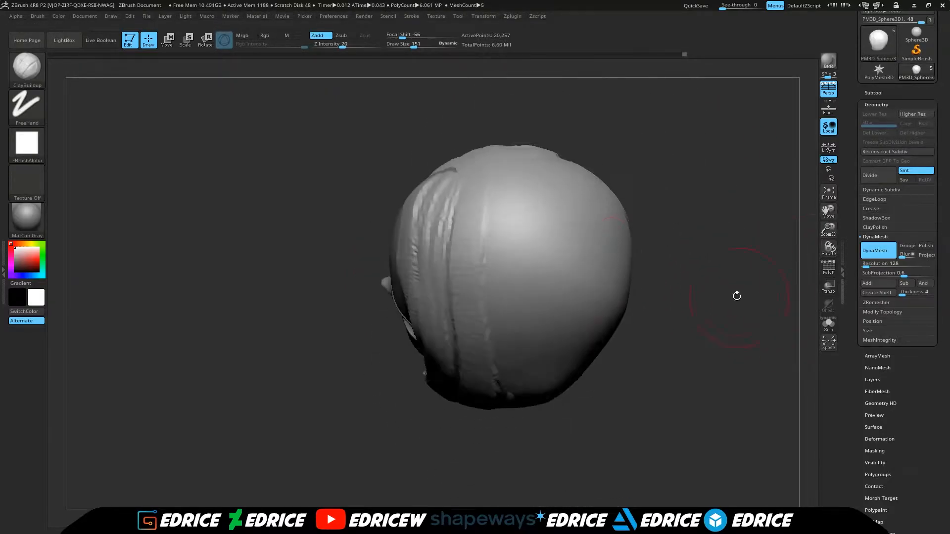
# Step: Sculpt long curved strands across the back of the hair down toward the nape
pyautogui.moveTo(683, 317); pyautogui.dragTo(693, 238)
pyautogui.moveTo(495, 297)
pyautogui.mouseDown()
pyautogui.moveTo(543, 372)
pyautogui.moveTo(549, 405)
pyautogui.mouseUp()
pyautogui.moveTo(717, 297)
pyautogui.mouseDown()
pyautogui.moveTo(762, 297)
pyautogui.moveTo(708, 296)
pyautogui.moveTo(599, 271)
pyautogui.mouseUp()
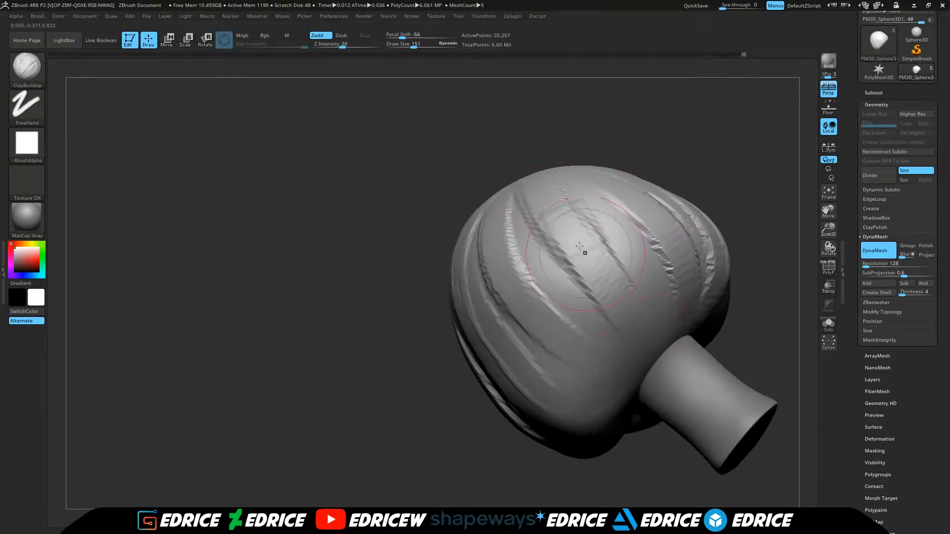
pyautogui.moveTo(742, 287)
pyautogui.mouseDown()
pyautogui.moveTo(757, 216)
pyautogui.moveTo(757, 286)
pyautogui.mouseUp()
pyautogui.moveTo(693, 247); pyautogui.dragTo(772, 243)
pyautogui.moveTo(717, 208); pyautogui.dragTo(618, 184)
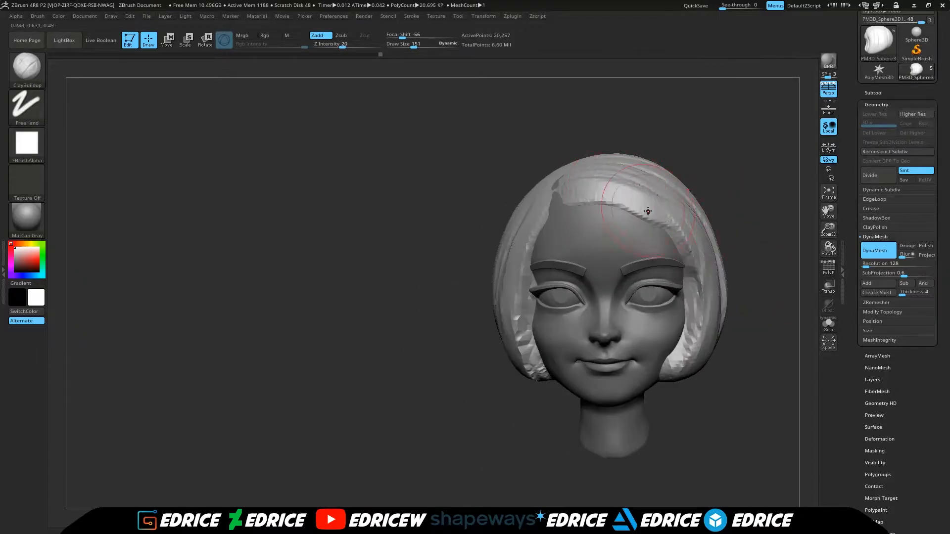
# Step: Remesh the hair with DynaMesh and add a ClayBuildup stroke across the fringe
pyautogui.moveTo(792, 226); pyautogui.dragTo(732, 225)
pyautogui.keyDown('ctrl'); pyautogui.moveTo(761, 327); pyautogui.dragTo(731, 418); pyautogui.keyUp('ctrl')
pyautogui.moveTo(762, 277)
pyautogui.mouseDown()
pyautogui.moveTo(721, 259)
pyautogui.moveTo(692, 307)
pyautogui.moveTo(644, 217)
pyautogui.moveTo(724, 233)
pyautogui.mouseUp()
pyautogui.moveTo(604, 221); pyautogui.dragTo(715, 235)
# Step: Carve the underside of the hair inward around the neck with subtractive ClayBuildup strokes
pyautogui.moveTo(829, 212); pyautogui.dragTo(764, 174)
pyautogui.moveTo(712, 271); pyautogui.dragTo(769, 188)
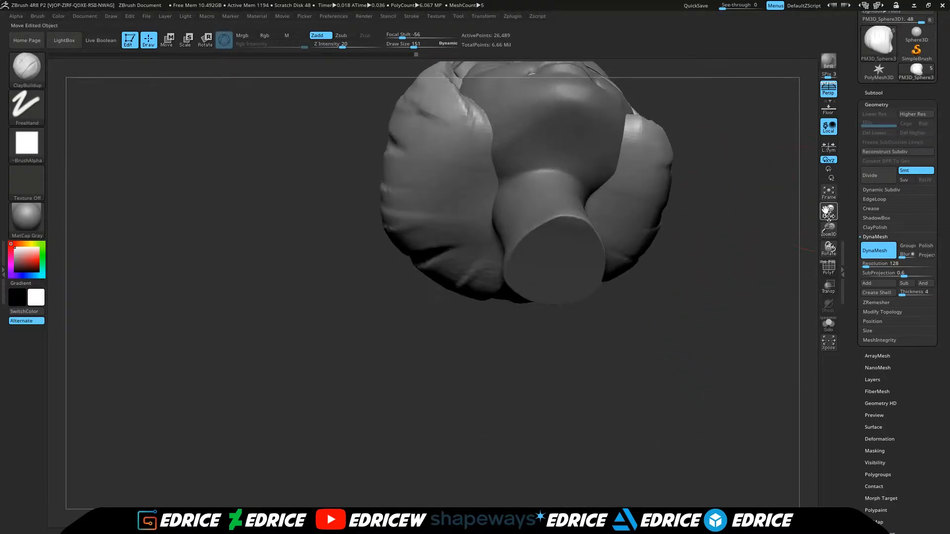
pyautogui.moveTo(829, 212); pyautogui.dragTo(791, 272)
pyautogui.keyDown('alt'); pyautogui.moveTo(457, 264); pyautogui.dragTo(473, 314); pyautogui.keyUp('alt')
pyautogui.moveTo(698, 203); pyautogui.dragTo(706, 140)
pyautogui.keyDown('alt'); pyautogui.moveTo(438, 213); pyautogui.dragTo(478, 312); pyautogui.keyUp('alt')
pyautogui.keyDown('alt'); pyautogui.moveTo(443, 218); pyautogui.dragTo(480, 317); pyautogui.keyUp('alt')
pyautogui.moveTo(722, 243)
pyautogui.mouseDown()
pyautogui.moveTo(673, 233)
pyautogui.moveTo(683, 217)
pyautogui.moveTo(668, 203)
pyautogui.moveTo(643, 223)
pyautogui.moveTo(612, 193)
pyautogui.moveTo(621, 213)
pyautogui.mouseUp()
pyautogui.moveTo(707, 297); pyautogui.dragTo(710, 396)
# Step: Isolate the hair subtool and hollow out its inner surface where the face and head sit
pyautogui.click(829, 193)
pyautogui.click(874, 93)
pyautogui.click(928, 186)
pyautogui.moveTo(690, 212); pyautogui.dragTo(685, 173)
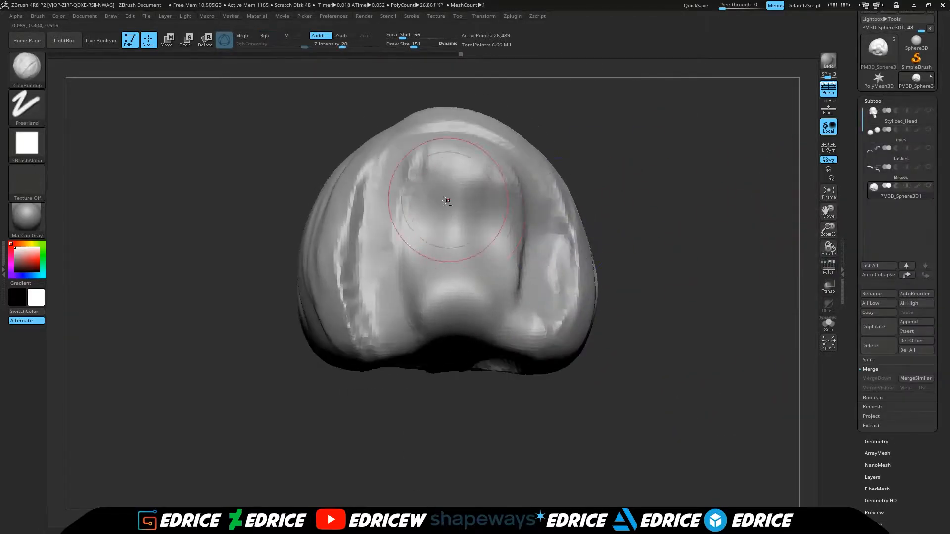
pyautogui.moveTo(491, 270); pyautogui.dragTo(490, 292)
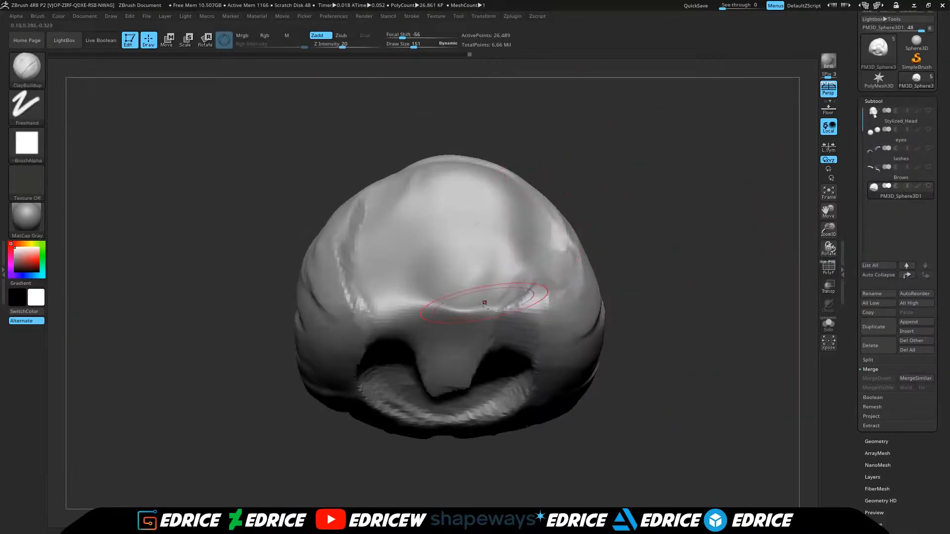
pyautogui.moveTo(471, 357); pyautogui.dragTo(546, 271)
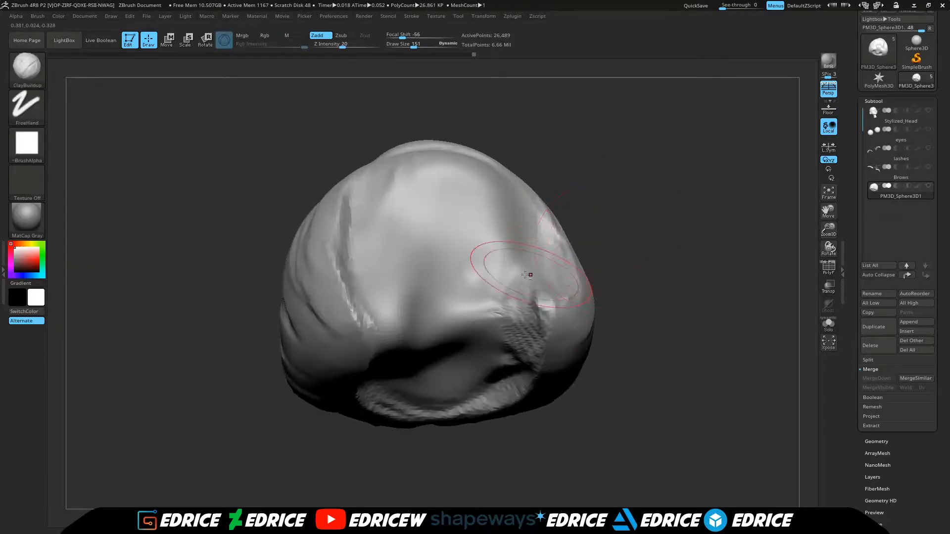
pyautogui.moveTo(604, 217)
pyautogui.mouseDown()
pyautogui.moveTo(396, 212)
pyautogui.moveTo(522, 148)
pyautogui.moveTo(619, 123)
pyautogui.moveTo(658, 242)
pyautogui.moveTo(626, 204)
pyautogui.moveTo(702, 192)
pyautogui.mouseUp()
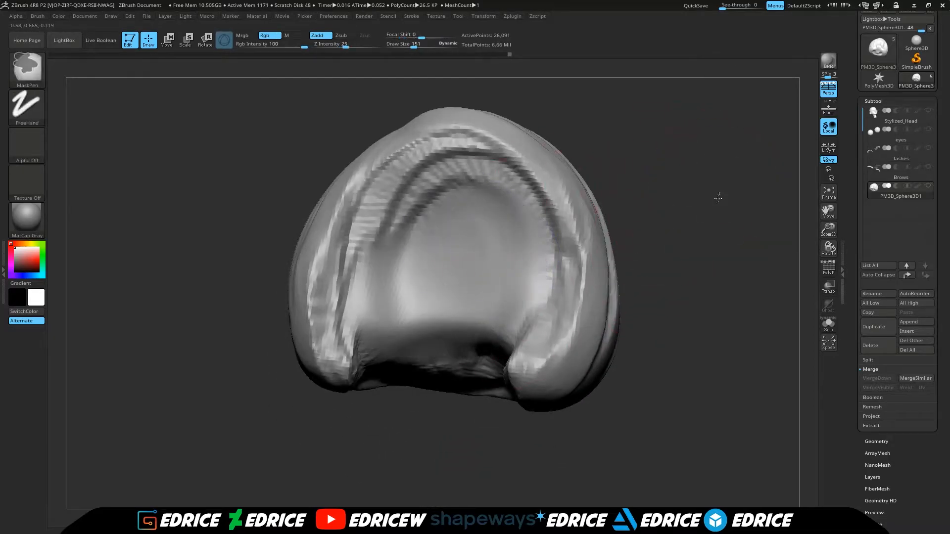
# Step: Show all subtools again and examine the hair from the front, side and underneath
pyautogui.click(928, 186)
pyautogui.moveTo(762, 282); pyautogui.dragTo(745, 251)
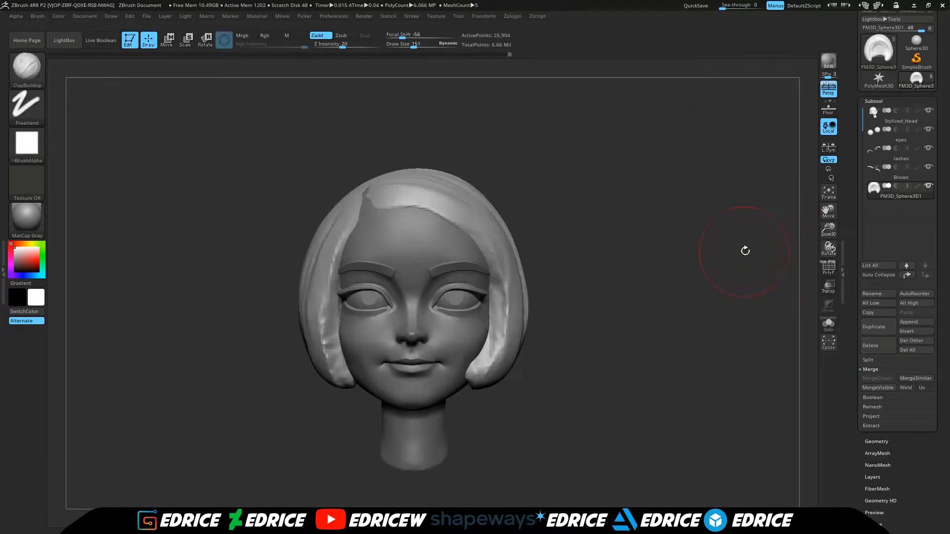
pyautogui.moveTo(780, 300); pyautogui.dragTo(722, 300)
pyautogui.moveTo(935, 297); pyautogui.dragTo(930, 282)
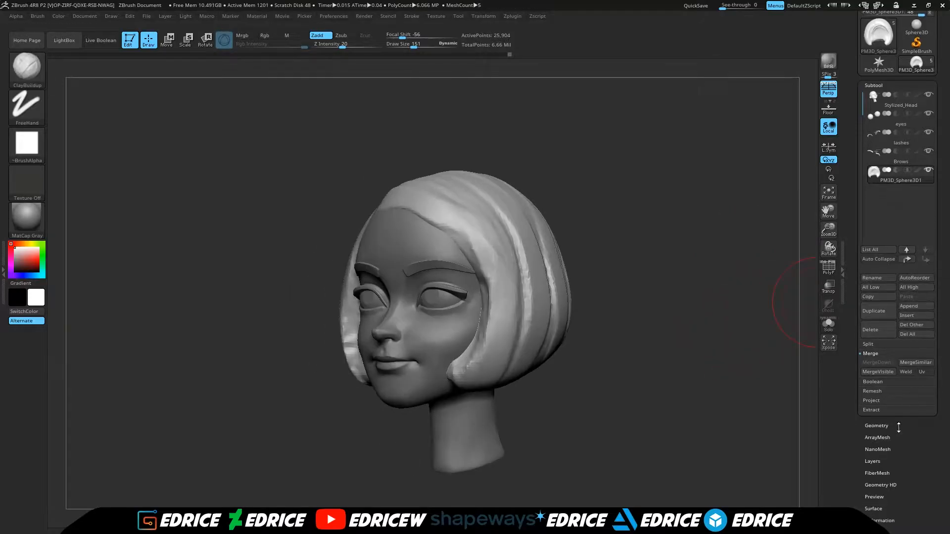
pyautogui.moveTo(762, 389); pyautogui.dragTo(807, 376)
pyautogui.moveTo(698, 417); pyautogui.dragTo(752, 312)
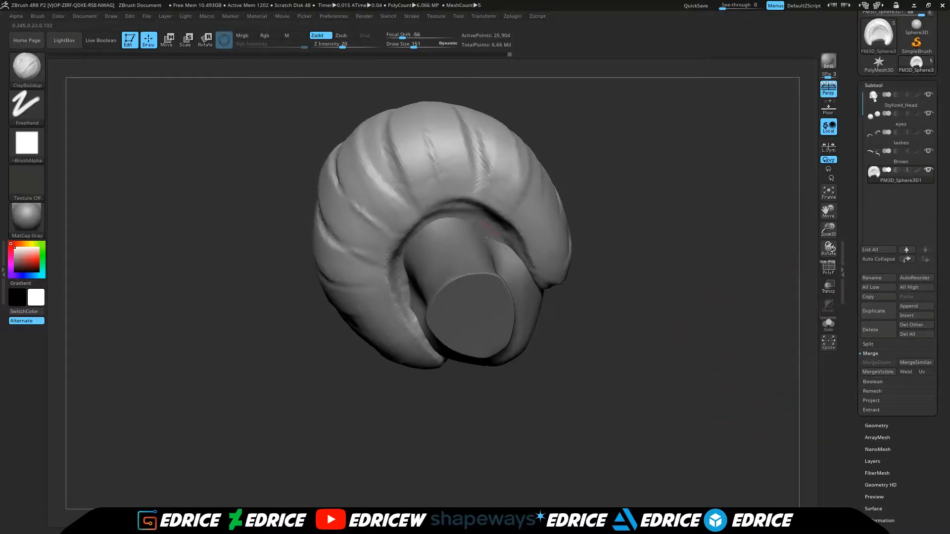
pyautogui.moveTo(618, 208); pyautogui.dragTo(789, 233)
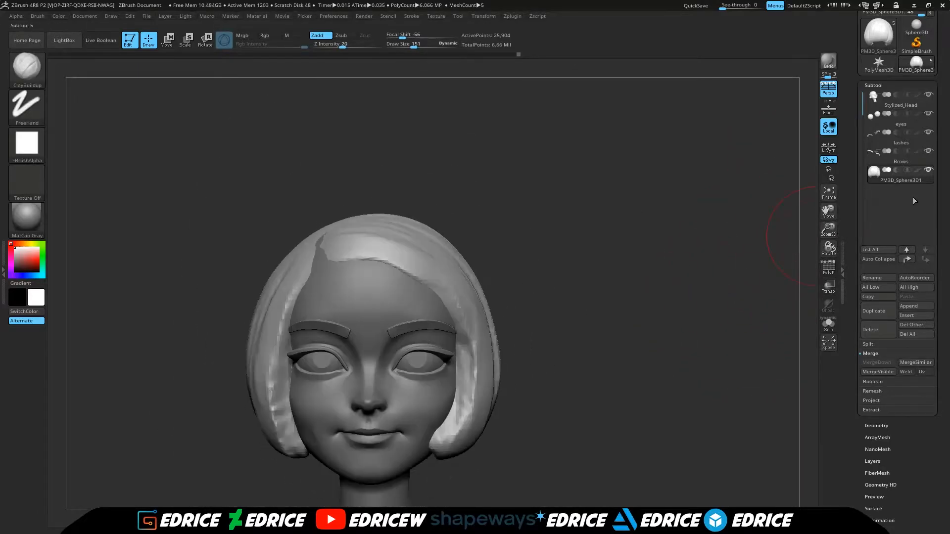
# Step: Append a new sphere subtool and select it
pyautogui.moveTo(939, 293); pyautogui.dragTo(939, 275)
pyautogui.click(915, 287)
pyautogui.click(919, 288)
pyautogui.click(911, 289)
pyautogui.click(647, 337)
pyautogui.click(891, 179)
# Step: Turn on transparency and move the new sphere up over the forehead
pyautogui.click(829, 285)
pyautogui.click(204, 40)
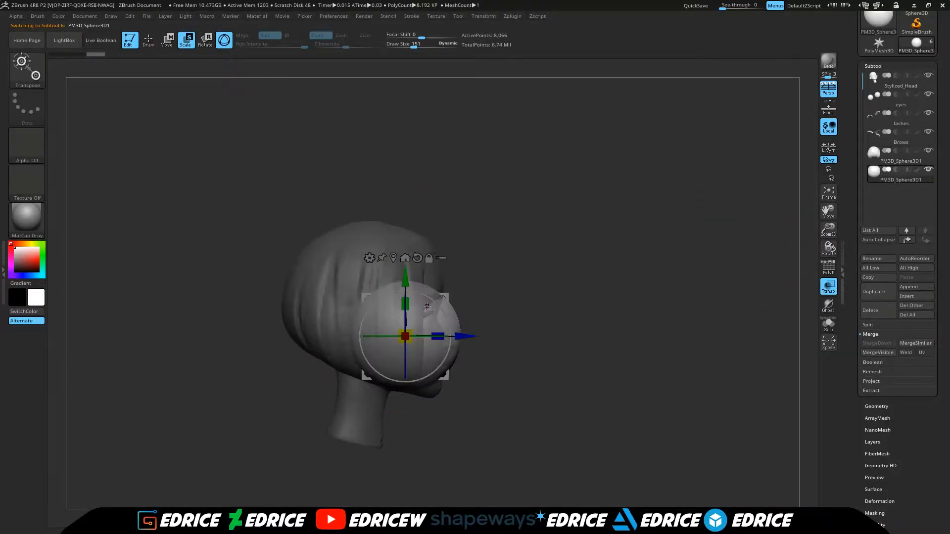
pyautogui.moveTo(405, 278); pyautogui.dragTo(405, 229)
pyautogui.moveTo(559, 277); pyautogui.dragTo(481, 258)
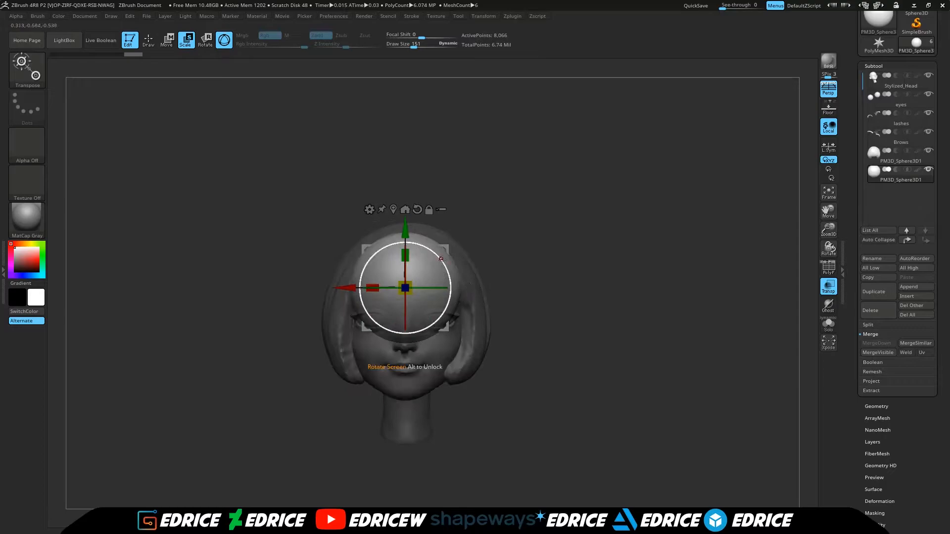
# Step: Scale the forehead sphere into a wide ellipsoid and tilt it to follow the slanted fringe
pyautogui.moveTo(519, 282); pyautogui.dragTo(594, 283)
pyautogui.moveTo(470, 285); pyautogui.dragTo(472, 286)
pyautogui.moveTo(589, 248); pyautogui.dragTo(613, 241)
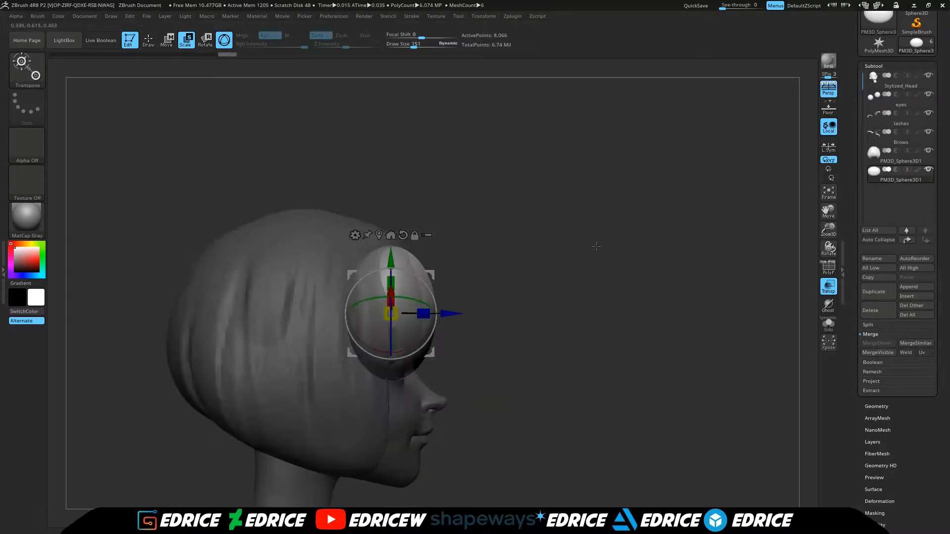
pyautogui.moveTo(504, 279); pyautogui.dragTo(448, 267)
pyautogui.moveTo(432, 254); pyautogui.dragTo(431, 257)
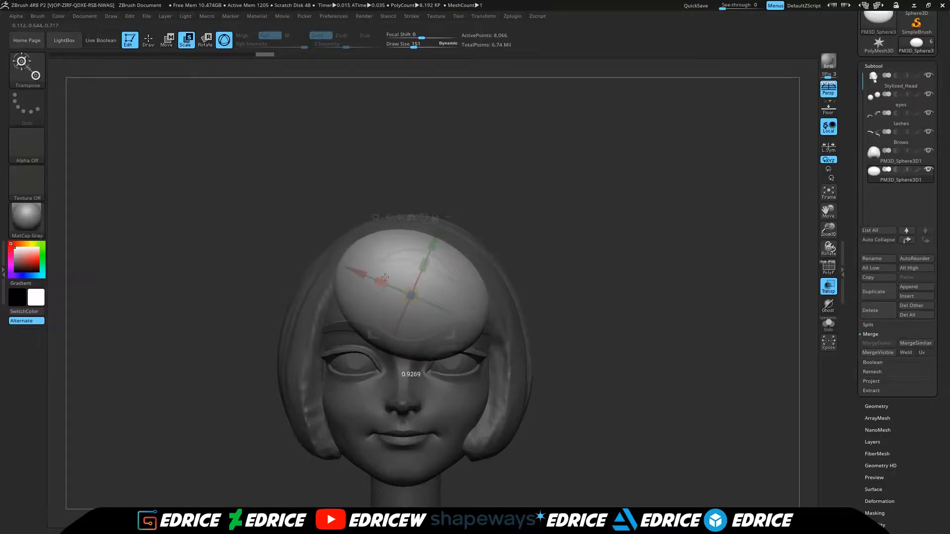
# Step: Add a cage deformer to the forehead ellipsoid and reshape it by pulling its control points to follow the slanted fringe
pyautogui.moveTo(599, 267); pyautogui.dragTo(676, 270)
pyautogui.click(388, 222)
pyautogui.moveTo(564, 248); pyautogui.dragTo(482, 229)
pyautogui.keyDown('ctrl'); pyautogui.moveTo(481, 228); pyautogui.dragTo(436, 291); pyautogui.keyUp('ctrl')
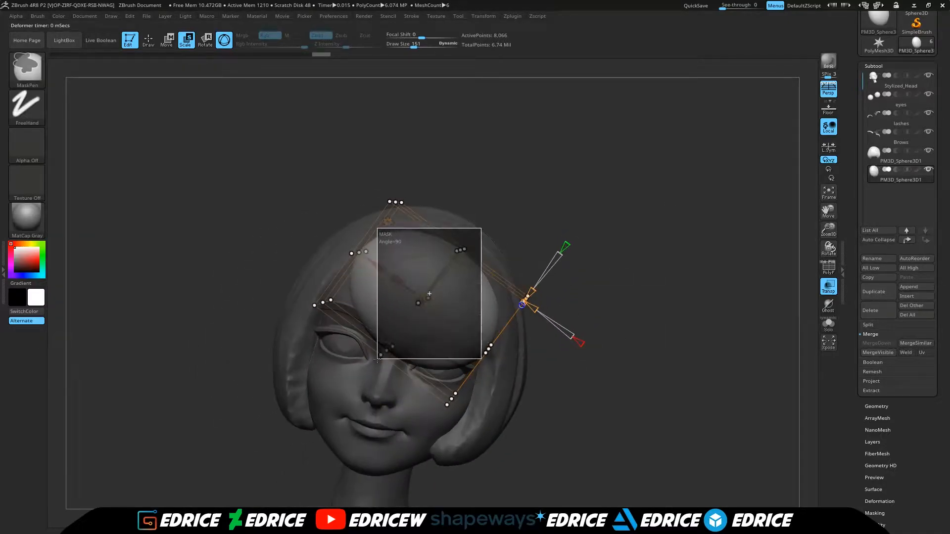
pyautogui.moveTo(621, 200); pyautogui.dragTo(661, 205)
pyautogui.moveTo(493, 313); pyautogui.dragTo(499, 313)
pyautogui.moveTo(613, 273)
pyautogui.mouseDown()
pyautogui.moveTo(647, 275)
pyautogui.moveTo(581, 329)
pyautogui.moveTo(611, 267)
pyautogui.moveTo(581, 257)
pyautogui.mouseUp()
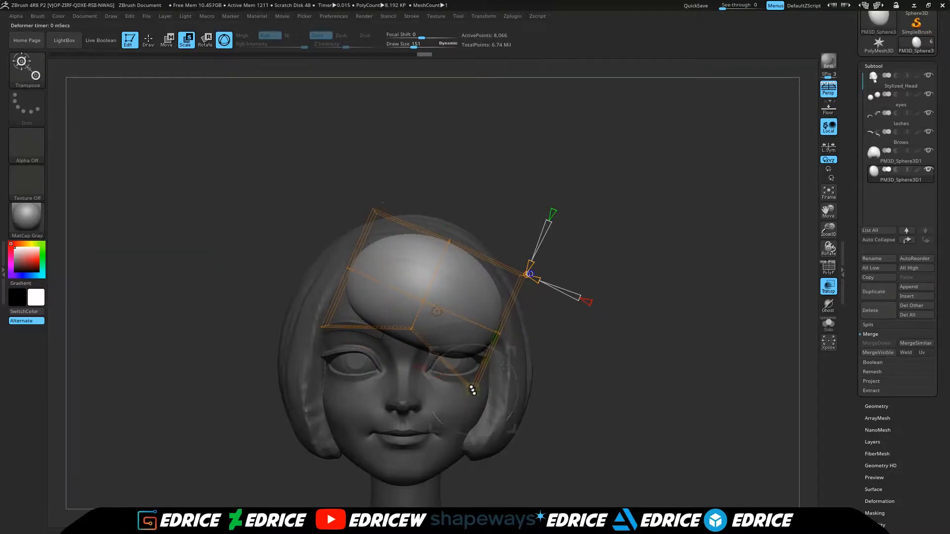
# Step: Adjust the cage points from the side and underneath to taper the fringe toward one temple, and accept the deformation
pyautogui.moveTo(564, 339); pyautogui.dragTo(483, 344)
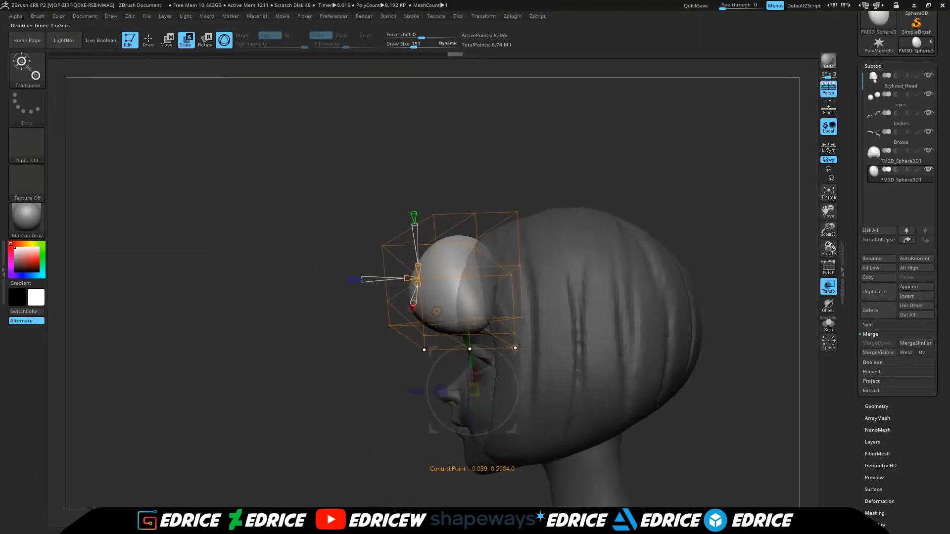
pyautogui.moveTo(490, 365); pyautogui.dragTo(467, 384, button='right')
pyautogui.moveTo(567, 191); pyautogui.dragTo(428, 262, button='right')
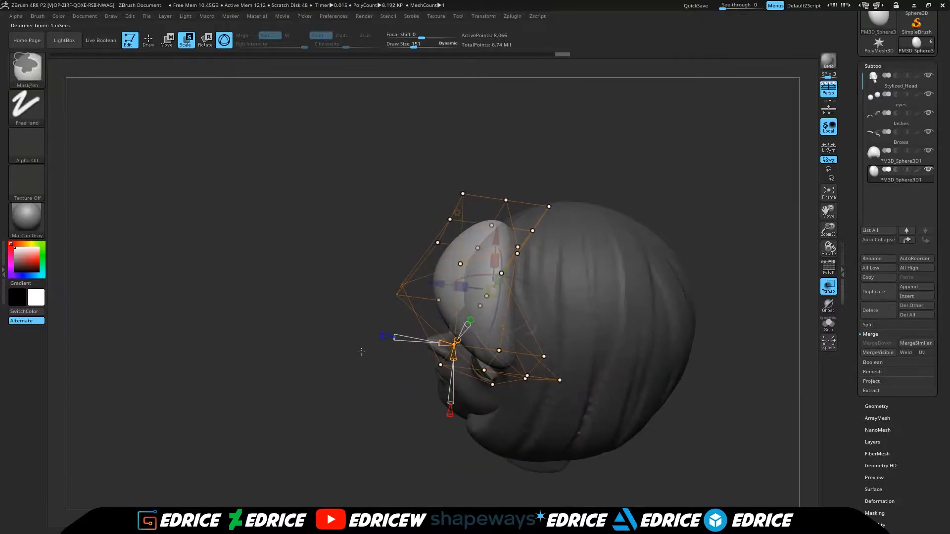
pyautogui.moveTo(357, 280); pyautogui.dragTo(720, 239, button='right')
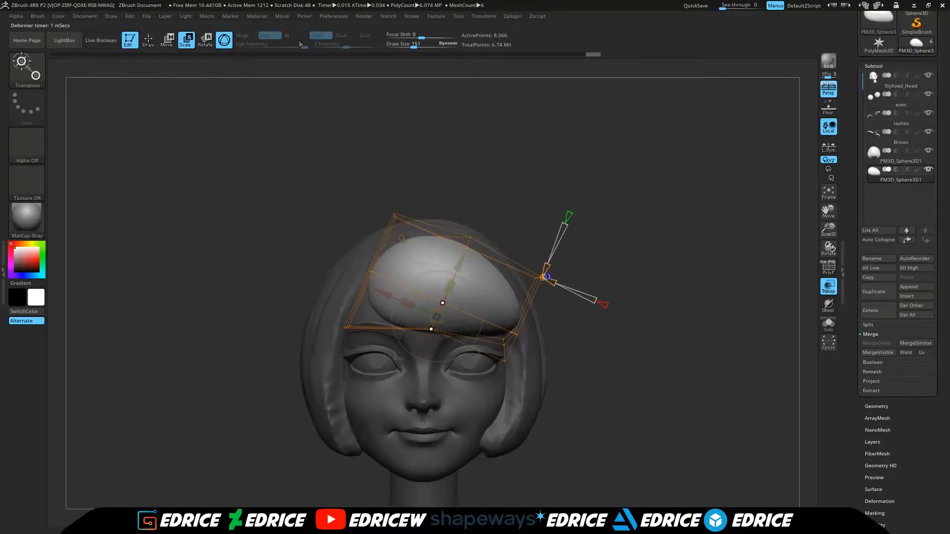
pyautogui.click(402, 236)
pyautogui.click(566, 233)
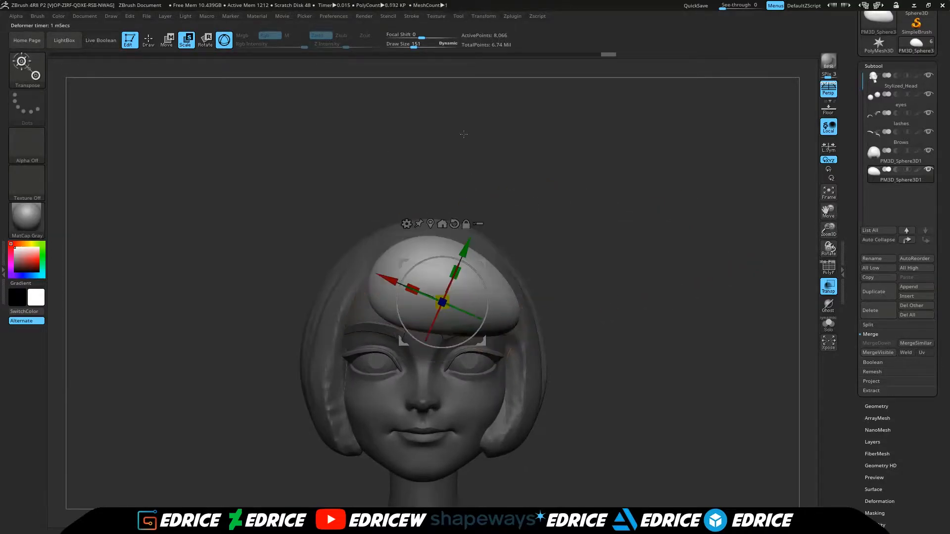
# Step: Convert the fringe to a DynaMesh at resolution 128 and turn off transparency
pyautogui.press('q')
pyautogui.click(887, 406)
pyautogui.click(883, 223)
pyautogui.moveTo(764, 351); pyautogui.dragTo(687, 357, button='right')
pyautogui.click(828, 286)
# Step: Build up diagonal hair strand volumes across the fringe with the ClayBuildup brush
pyautogui.moveTo(494, 216); pyautogui.dragTo(415, 280, button='right')
pyautogui.moveTo(391, 239); pyautogui.dragTo(372, 214, button='right')
pyautogui.moveTo(512, 240)
pyautogui.mouseDown(button='right')
pyautogui.moveTo(471, 256)
pyautogui.moveTo(439, 291)
pyautogui.moveTo(313, 270)
pyautogui.mouseUp(button='right')
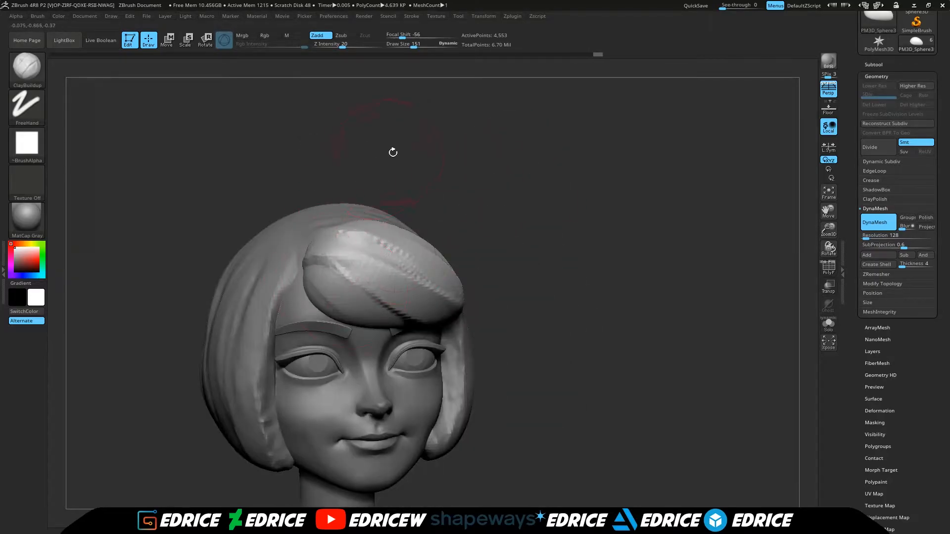
pyautogui.moveTo(390, 149); pyautogui.dragTo(420, 153, button='right')
pyautogui.moveTo(312, 267); pyautogui.dragTo(341, 297)
pyautogui.moveTo(475, 207); pyautogui.dragTo(416, 222, button='right')
pyautogui.moveTo(542, 250); pyautogui.dragTo(415, 238, button='right')
# Step: Reshape the fringe with the Move Topological brush so it wraps the forehead and sweeps to a point over one temple
pyautogui.click(28, 69)
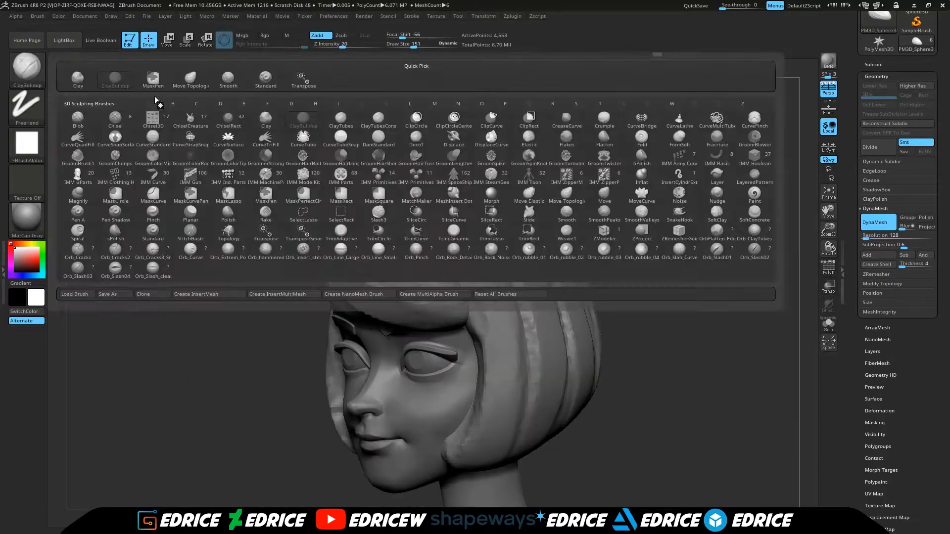
pyautogui.click(191, 79)
pyautogui.moveTo(560, 174); pyautogui.dragTo(664, 180, button='right')
pyautogui.moveTo(522, 410); pyautogui.dragTo(534, 413)
pyautogui.moveTo(664, 263)
pyautogui.mouseDown(button='right')
pyautogui.moveTo(546, 303)
pyautogui.moveTo(591, 261)
pyautogui.mouseUp(button='right')
pyautogui.moveTo(507, 111); pyautogui.dragTo(460, 257, button='right')
pyautogui.moveTo(445, 262)
pyautogui.mouseDown()
pyautogui.moveTo(441, 272)
pyautogui.moveTo(465, 292)
pyautogui.mouseUp()
pyautogui.moveTo(495, 277); pyautogui.dragTo(569, 297, button='right')
pyautogui.moveTo(490, 312); pyautogui.dragTo(494, 317)
pyautogui.moveTo(569, 297); pyautogui.dragTo(465, 277, button='right')
pyautogui.moveTo(456, 262); pyautogui.dragTo(460, 269)
pyautogui.moveTo(475, 307)
pyautogui.mouseDown(button='right')
pyautogui.moveTo(584, 318)
pyautogui.moveTo(550, 230)
pyautogui.mouseUp(button='right')
pyautogui.moveTo(593, 307); pyautogui.dragTo(747, 267, button='right')
pyautogui.moveTo(829, 230); pyautogui.dragTo(825, 213)
pyautogui.moveTo(743, 213); pyautogui.dragTo(683, 198, button='right')
# Step: Select the main bob hair subtool and nudge its crown beside the fringe with the Move Topological brush
pyautogui.moveTo(938, 76); pyautogui.dragTo(938, 137)
pyautogui.click(874, 126)
pyautogui.click(890, 214)
pyautogui.keyDown('shift'); pyautogui.moveTo(772, 257); pyautogui.dragTo(791, 267, button='right'); pyautogui.keyUp('shift')
pyautogui.moveTo(364, 161); pyautogui.dragTo(359, 171)
pyautogui.moveTo(515, 149)
pyautogui.mouseDown(button='right')
pyautogui.moveTo(431, 145)
pyautogui.moveTo(361, 177)
pyautogui.moveTo(614, 154)
pyautogui.mouseUp(button='right')
pyautogui.moveTo(829, 212); pyautogui.dragTo(846, 268)
pyautogui.moveTo(377, 204); pyautogui.dragTo(380, 197)
# Step: Adjust the bob's side contours around the face with the Move Topological brush
pyautogui.moveTo(559, 198); pyautogui.dragTo(487, 218, button='right')
pyautogui.moveTo(548, 224)
pyautogui.mouseDown(button='right')
pyautogui.moveTo(525, 232)
pyautogui.moveTo(606, 272)
pyautogui.mouseUp(button='right')
pyautogui.moveTo(543, 440); pyautogui.dragTo(587, 394, button='right')
pyautogui.moveTo(574, 412); pyautogui.dragTo(566, 410)
pyautogui.moveTo(277, 410); pyautogui.dragTo(366, 404, button='right')
pyautogui.moveTo(294, 303); pyautogui.dragTo(307, 360, button='right')
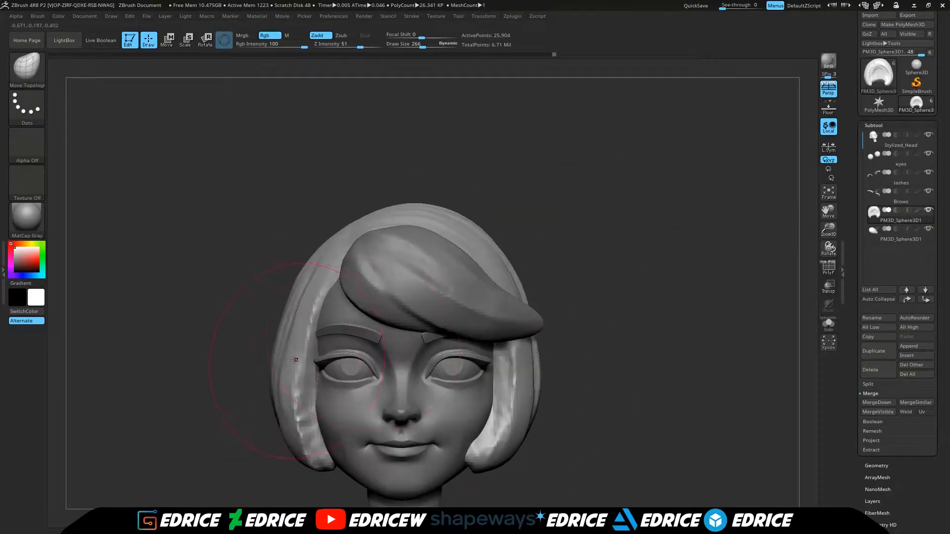
# Step: Isolate the bob hair, mask all but one side section, and refine the mask with a lasso stroke
pyautogui.moveTo(509, 446); pyautogui.dragTo(629, 186, button='right')
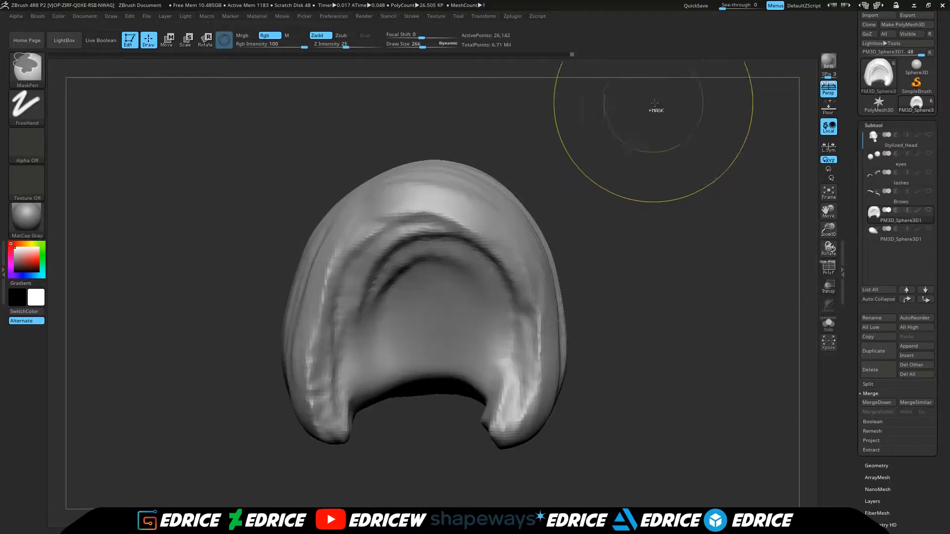
pyautogui.keyDown('ctrl'); pyautogui.keyDown('shift'); pyautogui.moveTo(653, 114); pyautogui.dragTo(365, 484); pyautogui.keyUp('shift'); pyautogui.keyUp('ctrl')
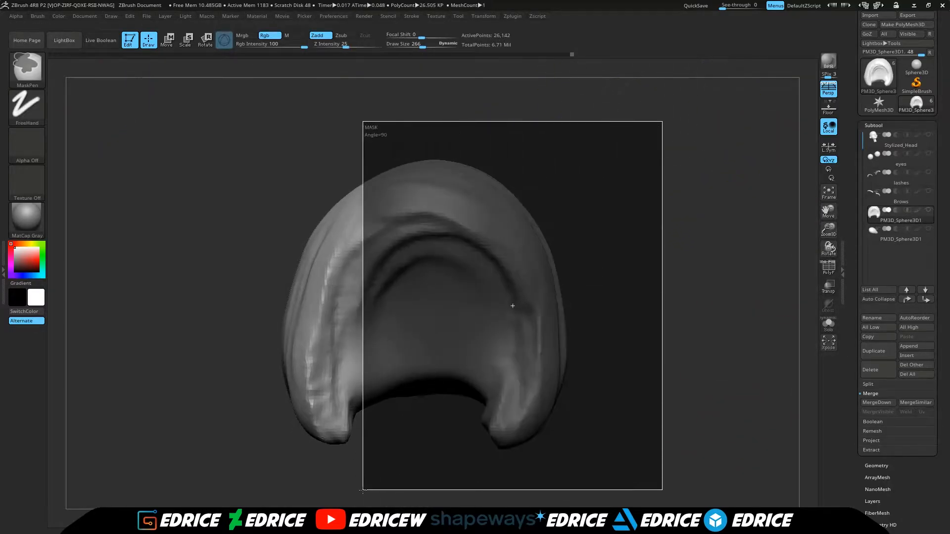
pyautogui.keyDown('ctrl'); pyautogui.keyDown('shift'); pyautogui.click(646, 369); pyautogui.keyUp('shift'); pyautogui.keyUp('ctrl')
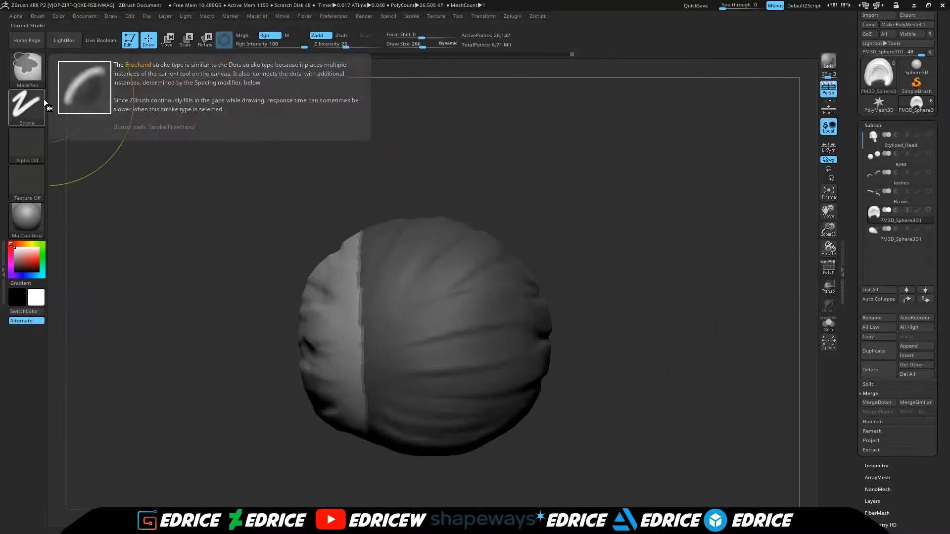
pyautogui.keyDown('ctrl'); pyautogui.click(26, 106); pyautogui.keyUp('ctrl')
pyautogui.keyDown('ctrl'); pyautogui.click(152, 135); pyautogui.keyUp('ctrl')
pyautogui.moveTo(354, 312)
pyautogui.keyDown('ctrl'); pyautogui.keyDown('alt'); pyautogui.mouseDown()
pyautogui.moveTo(399, 311)
pyautogui.moveTo(574, 218)
pyautogui.mouseUp(); pyautogui.keyUp('alt'); pyautogui.keyUp('ctrl')
pyautogui.moveTo(640, 267)
pyautogui.mouseDown()
pyautogui.moveTo(624, 236)
pyautogui.moveTo(610, 265)
pyautogui.mouseUp()
# Step: Turn the masked part of the bob into its own polygroup and isolate the side section to check the split
pyautogui.scroll(-5, 909, 362)
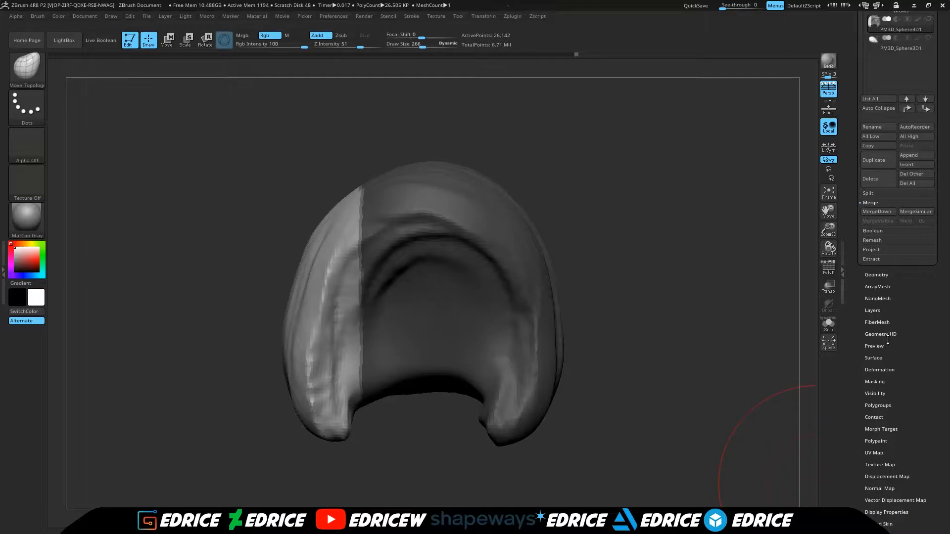
pyautogui.moveTo(913, 391); pyautogui.dragTo(912, 358)
pyautogui.click(890, 370)
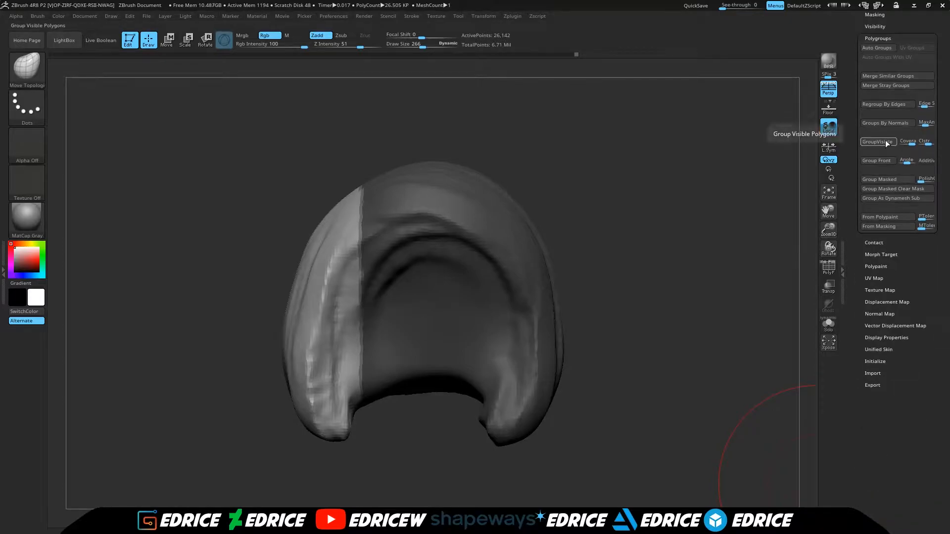
pyautogui.keyDown('ctrl'); pyautogui.click(742, 213); pyautogui.keyUp('ctrl')
pyautogui.hotkey('ctrl', 'w')
pyautogui.moveTo(700, 286); pyautogui.dragTo(678, 317)
pyautogui.keyDown('ctrl'); pyautogui.keyDown('shift'); pyautogui.click(309, 416); pyautogui.keyUp('shift'); pyautogui.keyUp('ctrl')
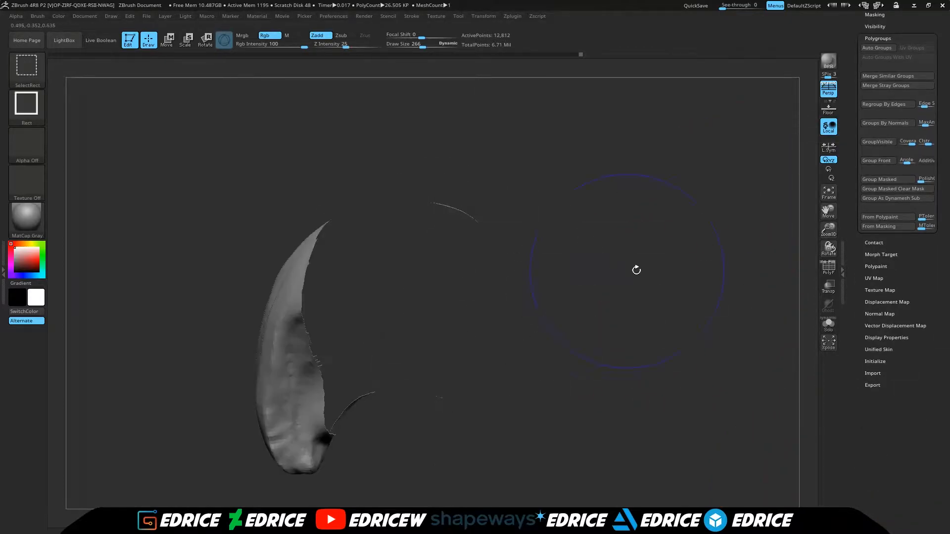
pyautogui.keyDown('ctrl'); pyautogui.keyDown('shift'); pyautogui.click(573, 288); pyautogui.keyUp('shift'); pyautogui.keyUp('ctrl')
# Step: Enable Group in the DynaMesh settings, remesh the bob into separate closed pieces, and set the resolution to 256
pyautogui.moveTo(943, 76); pyautogui.dragTo(937, 147)
pyautogui.click(885, 106)
pyautogui.click(908, 248)
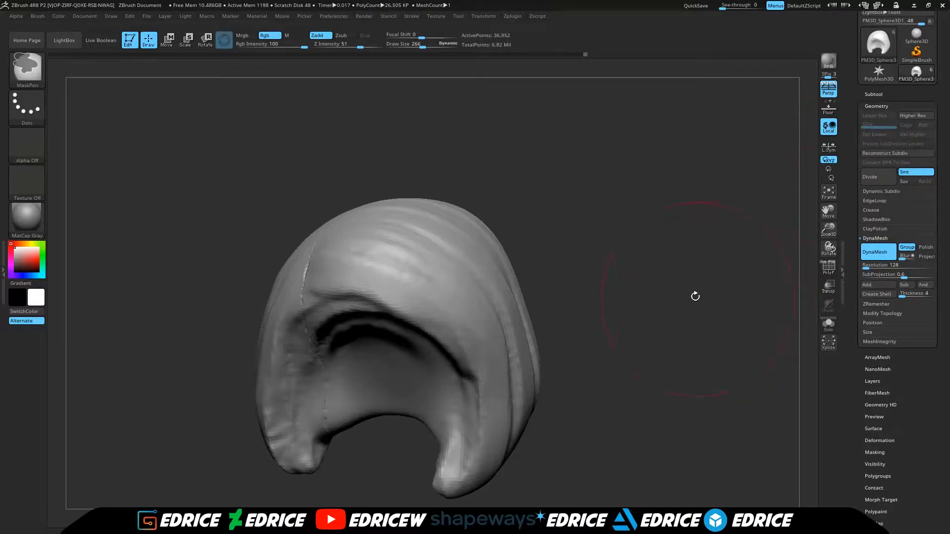
pyautogui.keyDown('ctrl'); pyautogui.moveTo(711, 312); pyautogui.dragTo(733, 337); pyautogui.keyUp('ctrl')
pyautogui.moveTo(737, 301); pyautogui.dragTo(696, 292)
pyautogui.moveTo(490, 169); pyautogui.dragTo(566, 99)
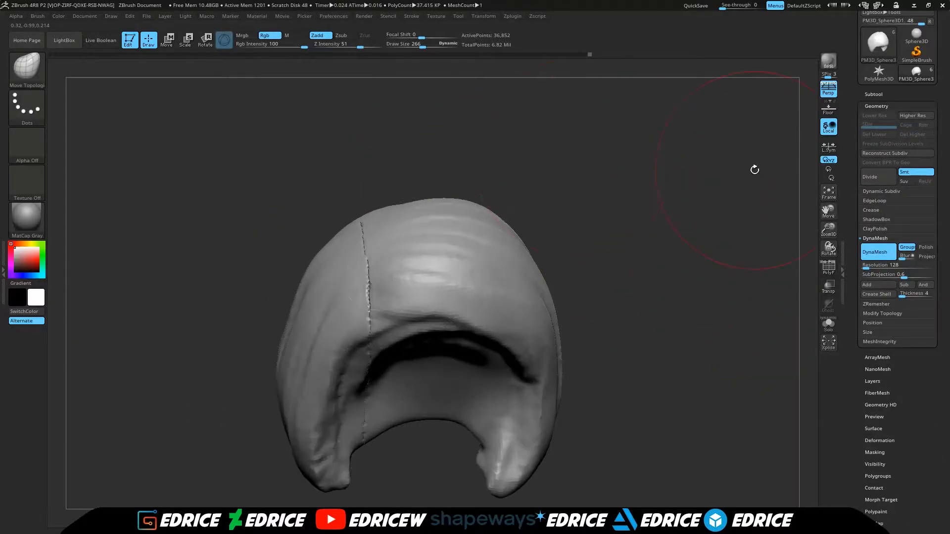
pyautogui.moveTo(655, 245); pyautogui.dragTo(568, 240)
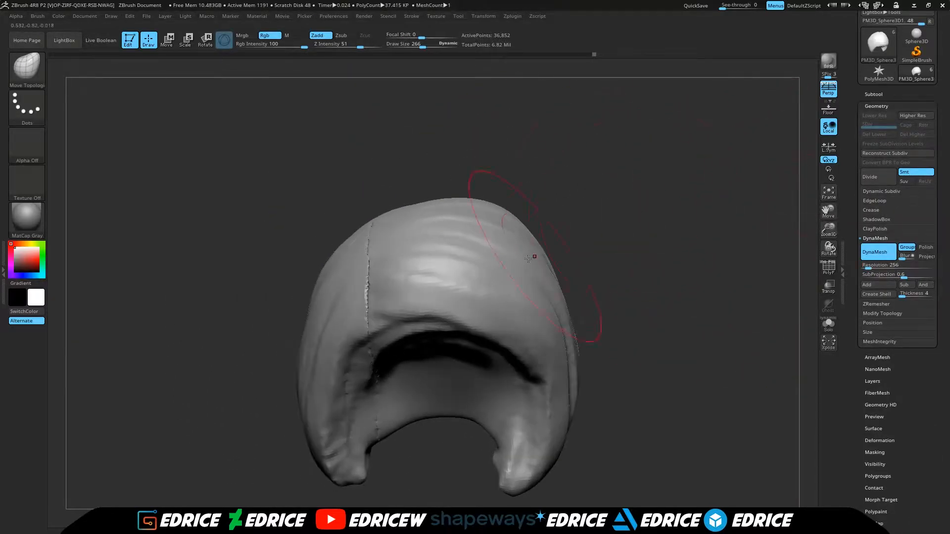
pyautogui.moveTo(646, 282); pyautogui.dragTo(550, 119)
pyautogui.moveTo(544, 165); pyautogui.dragTo(598, 282)
# Step: Isolate the side section of the bob and smooth the jagged edges of its cut face
pyautogui.keyDown('ctrl'); pyautogui.keyDown('shift'); pyautogui.click(315, 366); pyautogui.keyUp('shift'); pyautogui.keyUp('ctrl')
pyautogui.moveTo(707, 208); pyautogui.dragTo(629, 163)
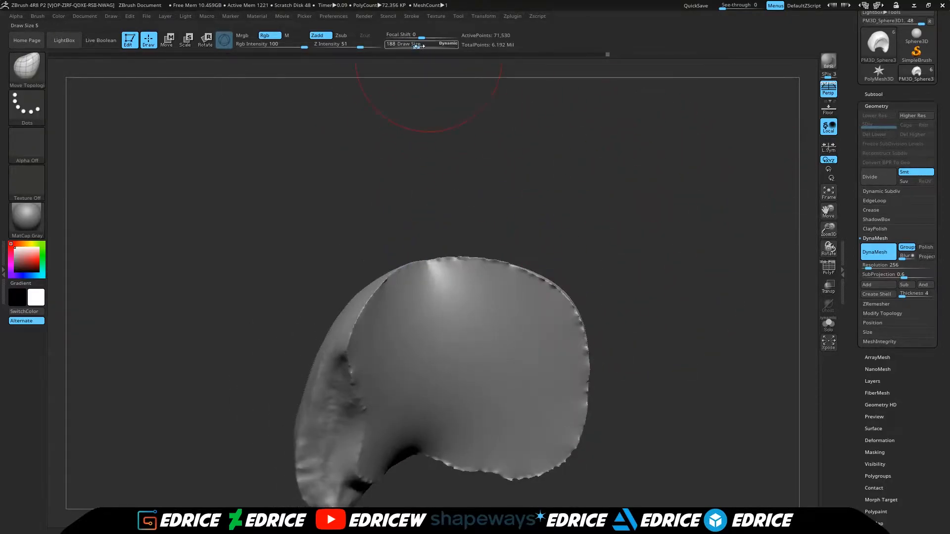
pyautogui.keyDown('shift'); pyautogui.moveTo(517, 248); pyautogui.dragTo(553, 279); pyautogui.keyUp('shift')
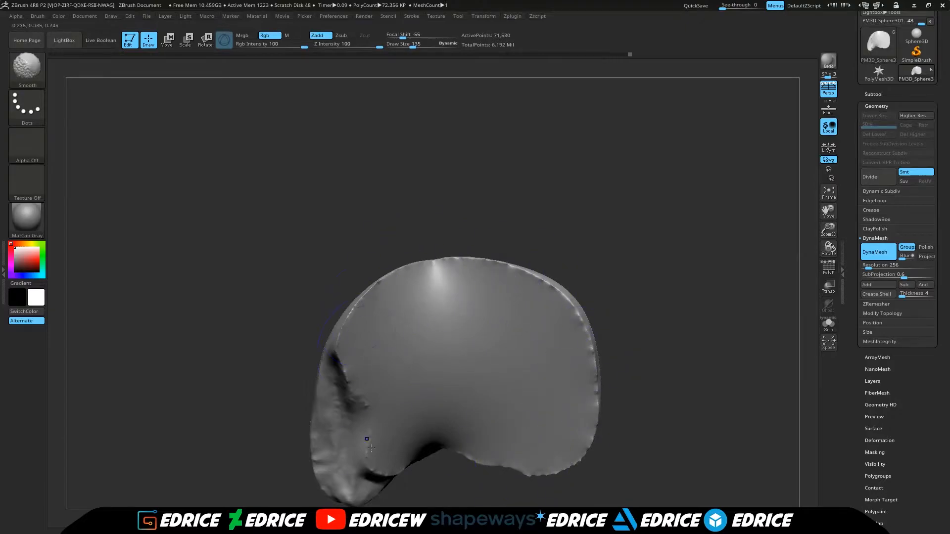
pyautogui.keyDown('shift'); pyautogui.moveTo(362, 415); pyautogui.dragTo(383, 468); pyautogui.keyUp('shift')
pyautogui.moveTo(470, 488); pyautogui.dragTo(544, 482)
pyautogui.keyDown('shift'); pyautogui.moveTo(428, 367); pyautogui.dragTo(452, 282); pyautogui.keyUp('shift')
pyautogui.moveTo(621, 237)
pyautogui.mouseDown()
pyautogui.moveTo(604, 214)
pyautogui.moveTo(577, 205)
pyautogui.mouseUp()
# Step: Switch to the other hair section and smooth its rough cut edges
pyautogui.keyDown('ctrl'); pyautogui.keyDown('shift'); pyautogui.click(460, 270); pyautogui.keyUp('shift'); pyautogui.keyUp('ctrl')
pyautogui.moveTo(438, 71); pyautogui.dragTo(483, 101)
pyautogui.moveTo(658, 297); pyautogui.dragTo(693, 188)
pyautogui.moveTo(549, 205); pyautogui.dragTo(559, 190)
pyautogui.keyDown('ctrl'); pyautogui.moveTo(644, 208); pyautogui.dragTo(663, 228); pyautogui.keyUp('ctrl')
pyautogui.keyDown('shift'); pyautogui.moveTo(508, 312); pyautogui.dragTo(475, 322); pyautogui.keyUp('shift')
pyautogui.moveTo(650, 214)
pyautogui.mouseDown()
pyautogui.moveTo(669, 220)
pyautogui.moveTo(628, 218)
pyautogui.mouseUp()
pyautogui.moveTo(539, 340)
pyautogui.keyDown('shift'); pyautogui.mouseDown()
pyautogui.moveTo(492, 333)
pyautogui.moveTo(520, 336)
pyautogui.mouseUp(); pyautogui.keyUp('shift')
pyautogui.moveTo(614, 237); pyautogui.dragTo(673, 233)
pyautogui.moveTo(569, 208); pyautogui.dragTo(616, 157)
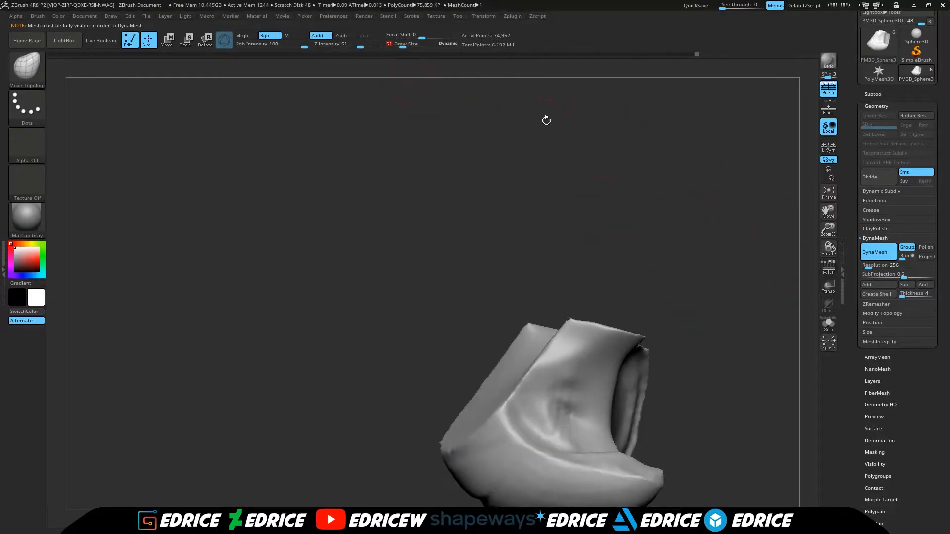
# Step: Toggle visibility between the hair polygroups and examine the cut faces from several angles
pyautogui.moveTo(502, 97); pyautogui.dragTo(509, 292)
pyautogui.keyDown('ctrl'); pyautogui.keyDown('shift'); pyautogui.click(636, 208); pyautogui.keyUp('shift'); pyautogui.keyUp('ctrl')
pyautogui.keyDown('ctrl'); pyautogui.keyDown('shift'); pyautogui.click(535, 346); pyautogui.keyUp('shift'); pyautogui.keyUp('ctrl')
pyautogui.moveTo(594, 248); pyautogui.dragTo(543, 265)
pyautogui.keyDown('ctrl'); pyautogui.keyDown('shift'); pyautogui.click(705, 150); pyautogui.keyUp('shift'); pyautogui.keyUp('ctrl')
pyautogui.moveTo(705, 150)
pyautogui.mouseDown()
pyautogui.moveTo(745, 259)
pyautogui.moveTo(782, 178)
pyautogui.moveTo(755, 237)
pyautogui.moveTo(746, 303)
pyautogui.moveTo(759, 287)
pyautogui.moveTo(731, 258)
pyautogui.moveTo(732, 242)
pyautogui.moveTo(750, 280)
pyautogui.moveTo(766, 240)
pyautogui.mouseUp()
pyautogui.moveTo(571, 92); pyautogui.dragTo(473, 157)
pyautogui.moveTo(539, 118); pyautogui.dragTo(426, 157)
pyautogui.keyDown('ctrl'); pyautogui.keyDown('shift'); pyautogui.click(402, 175); pyautogui.keyUp('shift'); pyautogui.keyUp('ctrl')
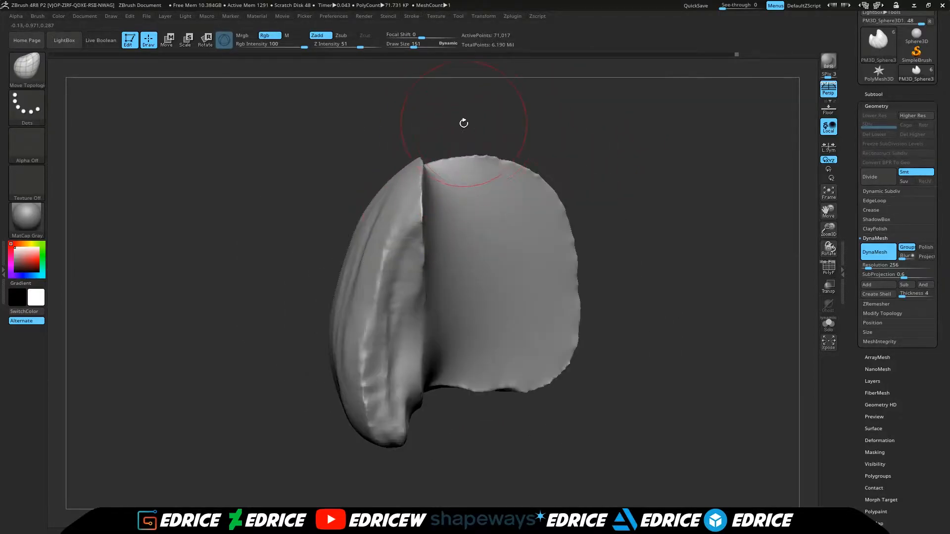
# Step: Remesh the grouped hair and nudge the seam with the Move Topological brush, reducing the draw size to 90
pyautogui.keyDown('ctrl'); pyautogui.keyDown('shift'); pyautogui.moveTo(502, 129); pyautogui.dragTo(556, 119); pyautogui.keyUp('shift'); pyautogui.keyUp('ctrl')
pyautogui.moveTo(556, 118)
pyautogui.mouseDown()
pyautogui.moveTo(420, 119)
pyautogui.moveTo(435, 171)
pyautogui.moveTo(445, 149)
pyautogui.mouseUp()
pyautogui.keyDown('ctrl'); pyautogui.moveTo(500, 101); pyautogui.dragTo(466, 126); pyautogui.keyUp('ctrl')
pyautogui.moveTo(567, 116); pyautogui.dragTo(498, 124)
pyautogui.moveTo(430, 191); pyautogui.dragTo(456, 223)
pyautogui.keyDown('ctrl'); pyautogui.keyDown('shift'); pyautogui.click(706, 183); pyautogui.keyUp('shift'); pyautogui.keyUp('ctrl')
pyautogui.moveTo(705, 183)
pyautogui.mouseDown()
pyautogui.moveTo(734, 266)
pyautogui.moveTo(777, 263)
pyautogui.moveTo(742, 257)
pyautogui.mouseUp()
pyautogui.moveTo(414, 45); pyautogui.dragTo(407, 45)
pyautogui.moveTo(742, 289)
pyautogui.mouseDown()
pyautogui.moveTo(763, 292)
pyautogui.moveTo(743, 282)
pyautogui.mouseUp()
# Step: Check the separated hair pieces, frame the model, and raise the DynaMesh resolution to 864
pyautogui.keyDown('ctrl'); pyautogui.keyDown('shift'); pyautogui.click(440, 196); pyautogui.keyUp('shift'); pyautogui.keyUp('ctrl')
pyautogui.moveTo(577, 193)
pyautogui.mouseDown()
pyautogui.moveTo(475, 178)
pyautogui.moveTo(442, 262)
pyautogui.mouseUp()
pyautogui.keyDown('ctrl'); pyautogui.keyDown('shift'); pyautogui.click(337, 284); pyautogui.keyUp('shift'); pyautogui.keyUp('ctrl')
pyautogui.click(830, 196)
pyautogui.moveTo(693, 297)
pyautogui.mouseDown()
pyautogui.moveTo(754, 335)
pyautogui.moveTo(767, 329)
pyautogui.mouseUp()
pyautogui.click(877, 266)
pyautogui.moveTo(877, 266); pyautogui.dragTo(879, 267)
pyautogui.moveTo(768, 301)
pyautogui.mouseDown()
pyautogui.moveTo(706, 249)
pyautogui.moveTo(537, 261)
pyautogui.mouseUp()
# Step: Turn on DynaMesh Polish, remesh the whole bob, and smooth the seam between its two sections
pyautogui.moveTo(714, 208)
pyautogui.mouseDown()
pyautogui.moveTo(715, 317)
pyautogui.moveTo(619, 307)
pyautogui.mouseUp()
pyautogui.moveTo(762, 297); pyautogui.dragTo(732, 297)
pyautogui.moveTo(772, 247); pyautogui.dragTo(713, 237)
pyautogui.moveTo(833, 211); pyautogui.dragTo(693, 168)
pyautogui.moveTo(742, 130); pyautogui.dragTo(748, 198)
pyautogui.click(925, 247)
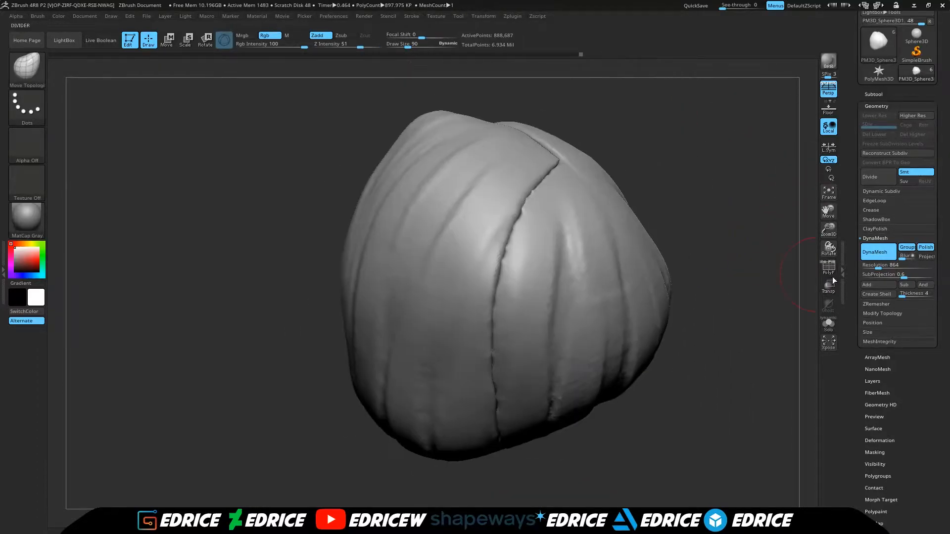
pyautogui.moveTo(752, 148); pyautogui.dragTo(732, 173)
pyautogui.keyDown('ctrl'); pyautogui.moveTo(692, 116); pyautogui.dragTo(706, 127); pyautogui.keyUp('ctrl')
pyautogui.keyDown('shift'); pyautogui.moveTo(529, 200); pyautogui.dragTo(552, 173); pyautogui.keyUp('shift')
pyautogui.moveTo(668, 107); pyautogui.dragTo(702, 111)
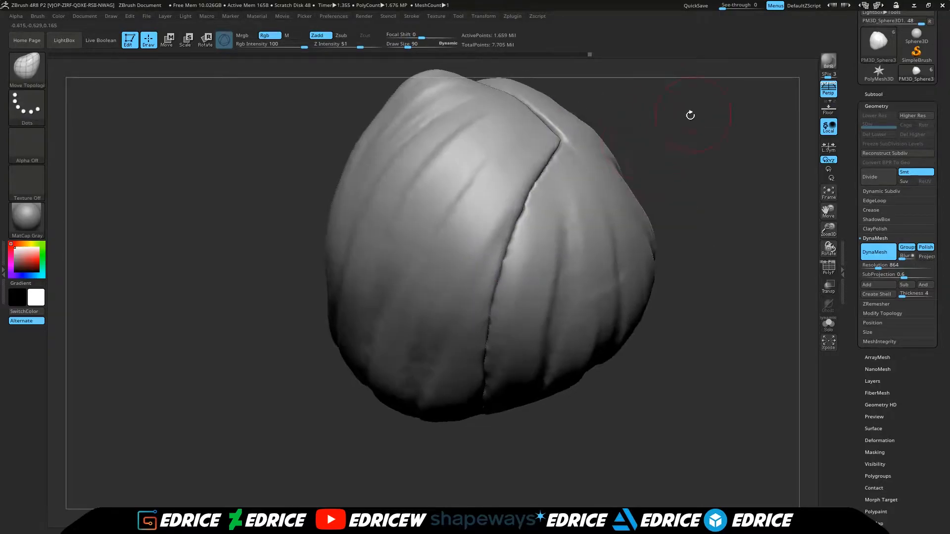
pyautogui.moveTo(693, 198); pyautogui.dragTo(668, 210)
# Step: Isolate the larger hair section and smooth the rim of its cut face all the way around
pyautogui.keyDown('ctrl'); pyautogui.keyDown('shift'); pyautogui.click(537, 193); pyautogui.keyUp('shift'); pyautogui.keyUp('ctrl')
pyautogui.moveTo(583, 133); pyautogui.dragTo(625, 158)
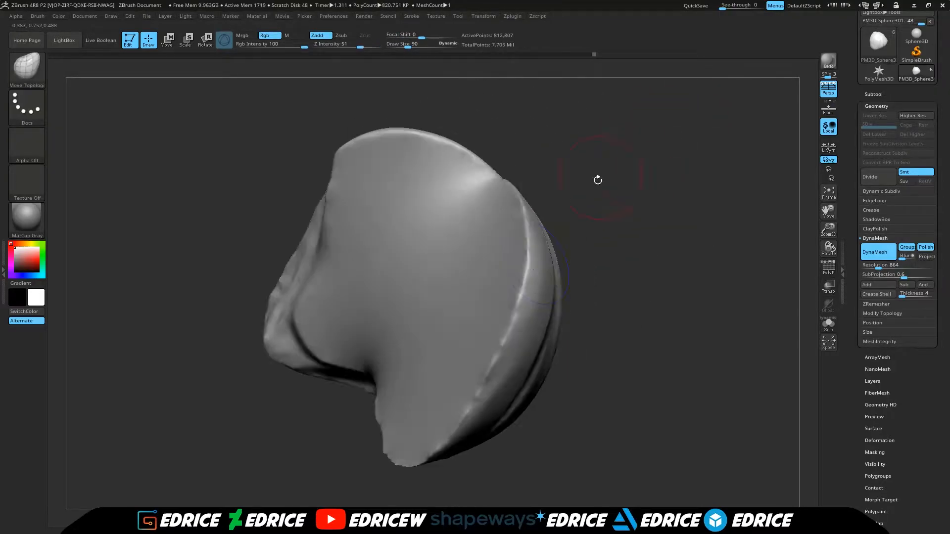
pyautogui.moveTo(619, 208); pyautogui.dragTo(584, 163)
pyautogui.moveTo(521, 317)
pyautogui.keyDown('shift'); pyautogui.mouseDown()
pyautogui.moveTo(470, 396)
pyautogui.moveTo(354, 493)
pyautogui.mouseUp(); pyautogui.keyUp('shift')
pyautogui.moveTo(588, 267); pyautogui.dragTo(556, 242)
pyautogui.moveTo(828, 229); pyautogui.dragTo(828, 243)
pyautogui.moveTo(829, 211); pyautogui.dragTo(865, 153)
pyautogui.keyDown('shift'); pyautogui.moveTo(342, 440); pyautogui.dragTo(249, 432); pyautogui.keyUp('shift')
pyautogui.keyDown('shift'); pyautogui.moveTo(539, 177); pyautogui.dragTo(440, 135); pyautogui.keyUp('shift')
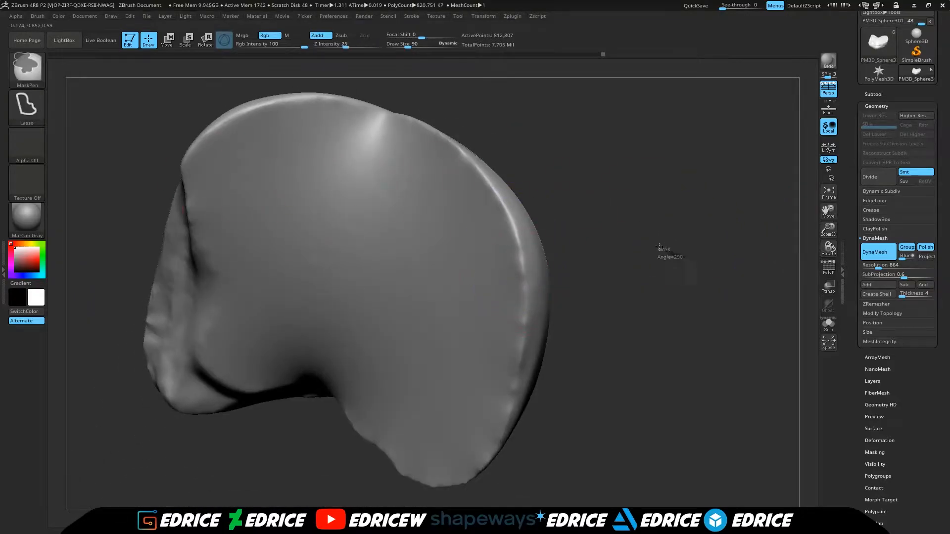
# Step: Show all hair sections again and remesh the bob at DynaMesh resolution 512
pyautogui.keyDown('ctrl'); pyautogui.keyDown('shift'); pyautogui.click(663, 250); pyautogui.keyUp('shift'); pyautogui.keyUp('ctrl')
pyautogui.moveTo(671, 334); pyautogui.dragTo(762, 297)
pyautogui.moveTo(828, 230)
pyautogui.mouseDown()
pyautogui.moveTo(835, 200)
pyautogui.moveTo(816, 258)
pyautogui.moveTo(827, 247)
pyautogui.mouseUp()
pyautogui.moveTo(753, 234); pyautogui.dragTo(737, 223)
pyautogui.moveTo(549, 242); pyautogui.dragTo(668, 247)
pyautogui.click(901, 267)
pyautogui.press('Return')
pyautogui.moveTo(791, 242); pyautogui.dragTo(696, 324)
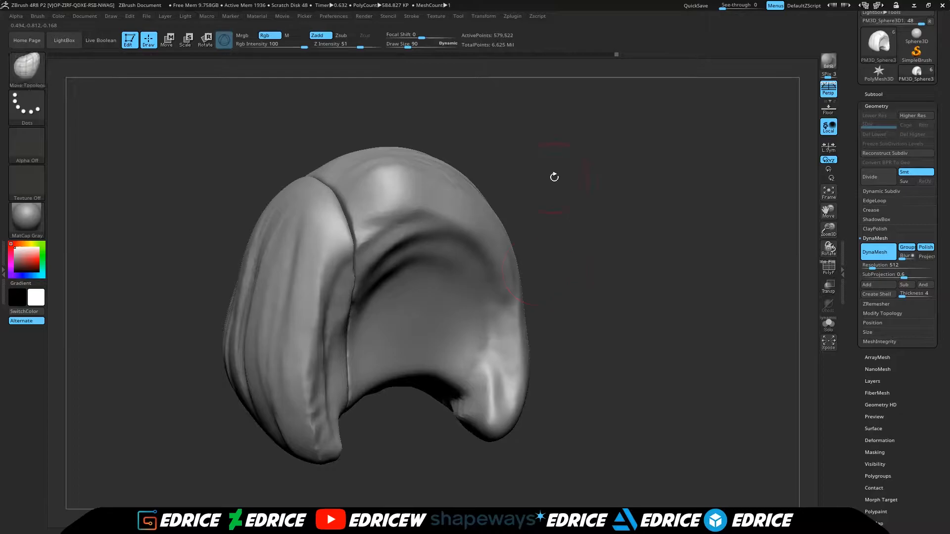
# Step: Smooth the rough creases between the strands on the back of the bob
pyautogui.moveTo(539, 271); pyautogui.dragTo(618, 269)
pyautogui.moveTo(796, 221); pyautogui.dragTo(717, 237)
pyautogui.keyDown('shift'); pyautogui.moveTo(652, 238); pyautogui.dragTo(651, 257); pyautogui.keyUp('shift')
pyautogui.moveTo(786, 341); pyautogui.dragTo(717, 316)
pyautogui.keyDown('shift'); pyautogui.moveTo(587, 292); pyautogui.dragTo(590, 326); pyautogui.keyUp('shift')
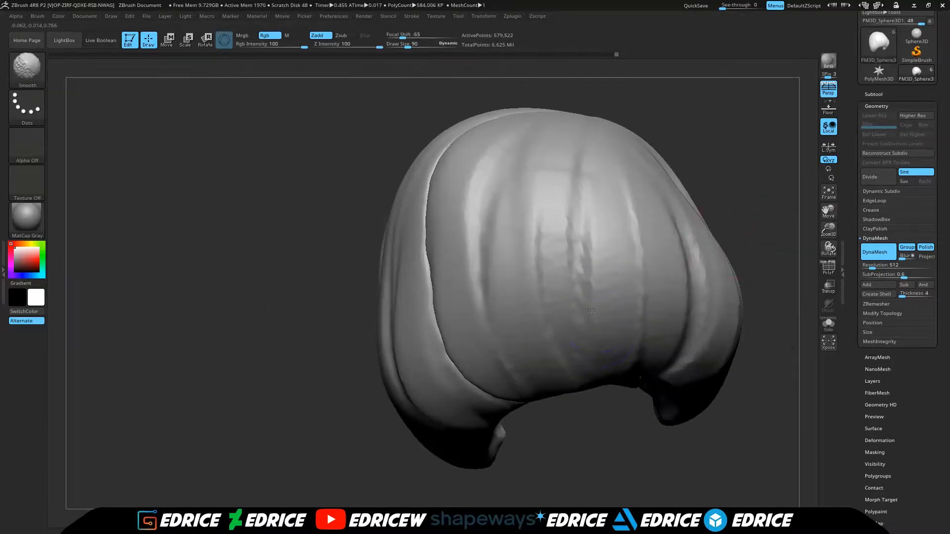
pyautogui.moveTo(785, 225)
pyautogui.mouseDown()
pyautogui.moveTo(722, 232)
pyautogui.moveTo(717, 223)
pyautogui.mouseUp()
pyautogui.moveTo(742, 381)
pyautogui.mouseDown()
pyautogui.moveTo(757, 317)
pyautogui.moveTo(804, 244)
pyautogui.moveTo(735, 318)
pyautogui.moveTo(791, 302)
pyautogui.mouseUp()
# Step: Isolate the larger hair section and start building raised strands along its front edge with the ClayBuildup brush
pyautogui.keyDown('ctrl'); pyautogui.keyDown('shift'); pyautogui.click(467, 206); pyautogui.keyUp('shift'); pyautogui.keyUp('ctrl')
pyautogui.moveTo(609, 138); pyautogui.dragTo(537, 129)
pyautogui.click(27, 69)
pyautogui.click(277, 114)
pyautogui.moveTo(614, 125); pyautogui.dragTo(631, 116)
pyautogui.moveTo(579, 239)
pyautogui.mouseDown()
pyautogui.moveTo(439, 250)
pyautogui.moveTo(490, 183)
pyautogui.mouseUp()
pyautogui.moveTo(572, 161); pyautogui.dragTo(423, 224)
pyautogui.moveTo(753, 211); pyautogui.dragTo(570, 287)
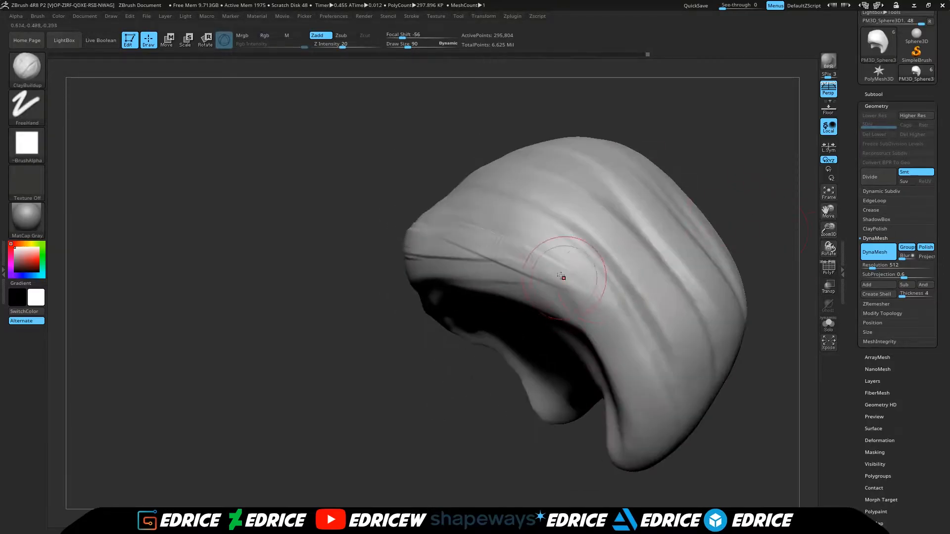
pyautogui.moveTo(797, 227); pyautogui.dragTo(757, 218)
pyautogui.moveTo(529, 368); pyautogui.dragTo(495, 218)
pyautogui.moveTo(713, 267); pyautogui.dragTo(600, 291)
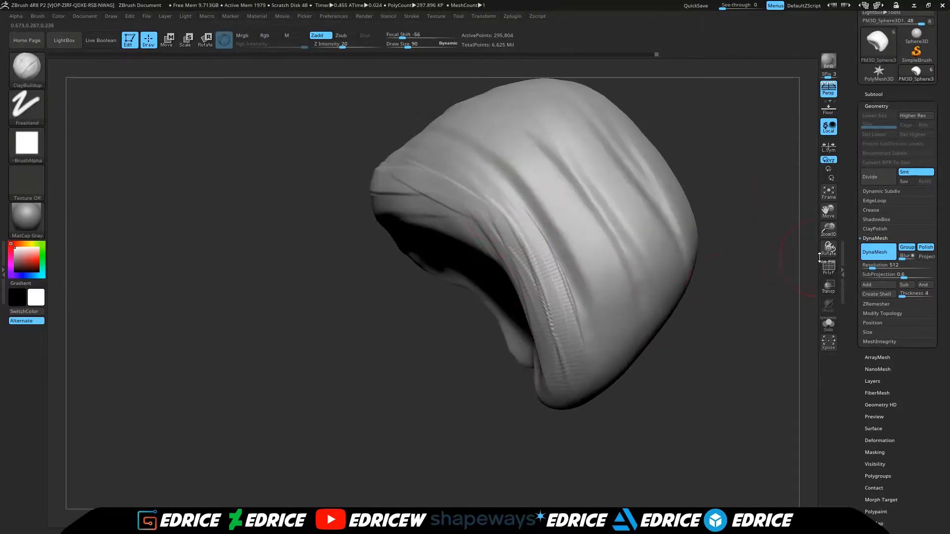
# Step: Layer long ClayBuildup strands down the side of the larger hair section, from the crown towards the lower edge
pyautogui.moveTo(808, 261); pyautogui.dragTo(482, 194)
pyautogui.moveTo(733, 248); pyautogui.dragTo(628, 255)
pyautogui.moveTo(703, 267); pyautogui.dragTo(792, 257)
pyautogui.moveTo(490, 156); pyautogui.dragTo(564, 321)
pyautogui.moveTo(718, 257)
pyautogui.mouseDown()
pyautogui.moveTo(755, 277)
pyautogui.moveTo(787, 275)
pyautogui.mouseUp()
pyautogui.moveTo(413, 175); pyautogui.dragTo(500, 317)
pyautogui.moveTo(693, 257)
pyautogui.mouseDown()
pyautogui.moveTo(678, 286)
pyautogui.moveTo(752, 247)
pyautogui.mouseUp()
pyautogui.moveTo(438, 183); pyautogui.dragTo(520, 354)
pyautogui.moveTo(742, 257); pyautogui.dragTo(663, 268)
pyautogui.moveTo(487, 171); pyautogui.dragTo(564, 353)
pyautogui.moveTo(717, 267)
pyautogui.mouseDown()
pyautogui.moveTo(688, 277)
pyautogui.moveTo(691, 203)
pyautogui.mouseUp()
# Step: Add ClayBuildup strands down the back of the larger hair section
pyautogui.moveTo(828, 211); pyautogui.dragTo(804, 325)
pyautogui.moveTo(322, 195); pyautogui.dragTo(353, 297)
pyautogui.moveTo(559, 233); pyautogui.dragTo(468, 187)
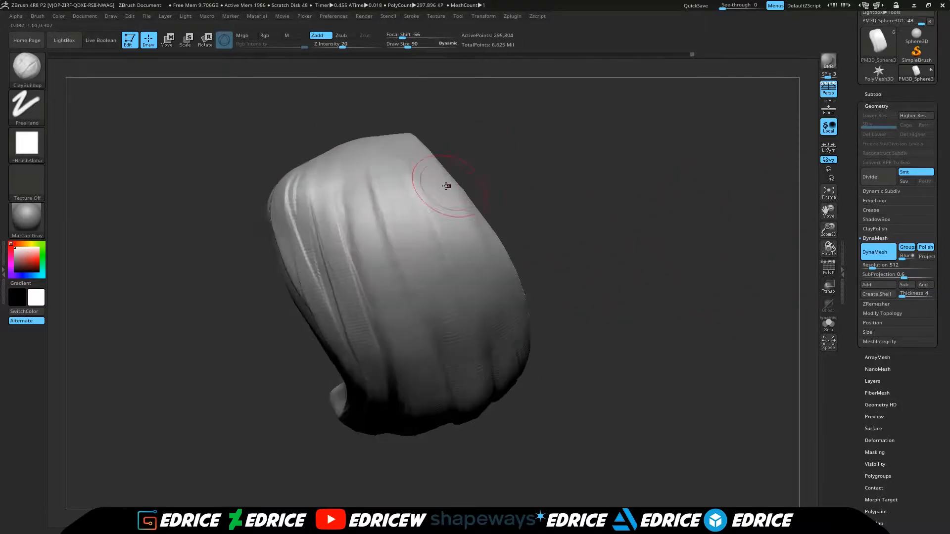
pyautogui.moveTo(514, 162); pyautogui.dragTo(457, 282)
pyautogui.moveTo(589, 213); pyautogui.dragTo(438, 235)
pyautogui.moveTo(829, 211); pyautogui.dragTo(817, 173)
# Step: Build up strands along the front rim of the larger hair section and down to its lower tip
pyautogui.moveTo(565, 277); pyautogui.dragTo(561, 200)
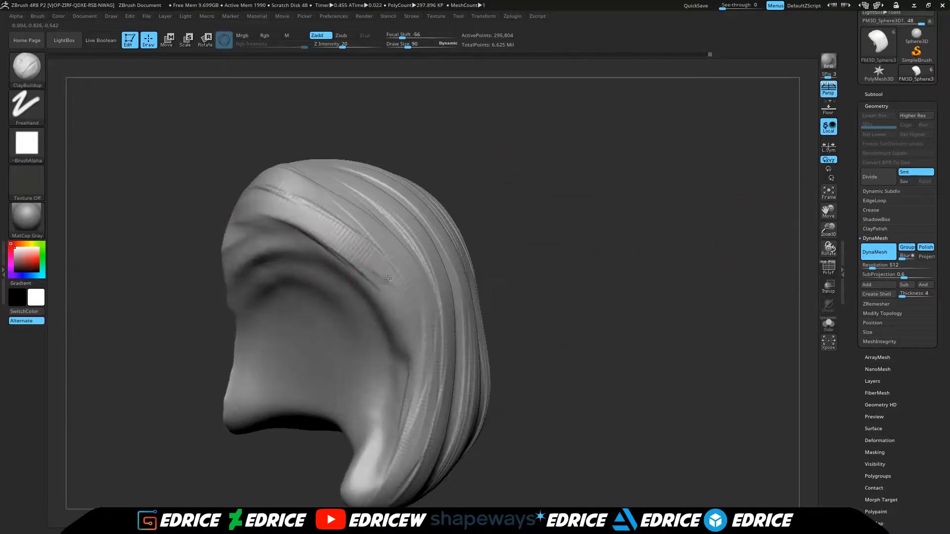
pyautogui.moveTo(534, 232); pyautogui.dragTo(589, 208)
pyautogui.moveTo(487, 277); pyautogui.dragTo(443, 292)
pyautogui.moveTo(397, 364); pyautogui.dragTo(364, 472)
pyautogui.moveTo(395, 381); pyautogui.dragTo(350, 494)
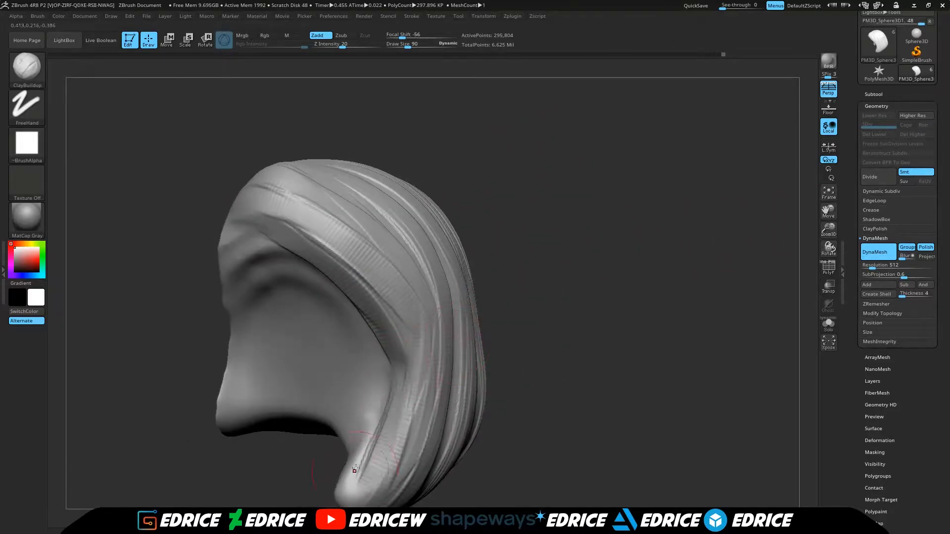
pyautogui.moveTo(490, 314); pyautogui.dragTo(531, 302)
pyautogui.moveTo(356, 393); pyautogui.dragTo(325, 495)
# Step: Thicken the lower end of the larger section's front lock with more ClayBuildup strokes
pyautogui.moveTo(509, 278); pyautogui.dragTo(656, 297)
pyautogui.moveTo(829, 231); pyautogui.dragTo(819, 198)
pyautogui.moveTo(534, 277); pyautogui.dragTo(564, 307)
pyautogui.moveTo(525, 257); pyautogui.dragTo(569, 233)
pyautogui.moveTo(508, 222)
pyautogui.mouseDown()
pyautogui.moveTo(483, 263)
pyautogui.moveTo(579, 278)
pyautogui.mouseUp()
pyautogui.moveTo(347, 359); pyautogui.dragTo(319, 430)
pyautogui.moveTo(539, 287); pyautogui.dragTo(608, 275)
pyautogui.moveTo(829, 231); pyautogui.dragTo(820, 203)
# Step: Isolate the other hair section and sculpt long ClayBuildup strands down its side, following the hair flow
pyautogui.moveTo(639, 270)
pyautogui.mouseDown()
pyautogui.moveTo(499, 292)
pyautogui.moveTo(554, 287)
pyautogui.mouseUp()
pyautogui.moveTo(396, 233); pyautogui.dragTo(358, 336)
pyautogui.moveTo(828, 212); pyautogui.dragTo(874, 215)
pyautogui.moveTo(641, 263); pyautogui.dragTo(608, 272)
pyautogui.moveTo(438, 213)
pyautogui.mouseDown()
pyautogui.moveTo(402, 316)
pyautogui.moveTo(413, 322)
pyautogui.mouseUp()
pyautogui.moveTo(539, 208); pyautogui.dragTo(554, 248)
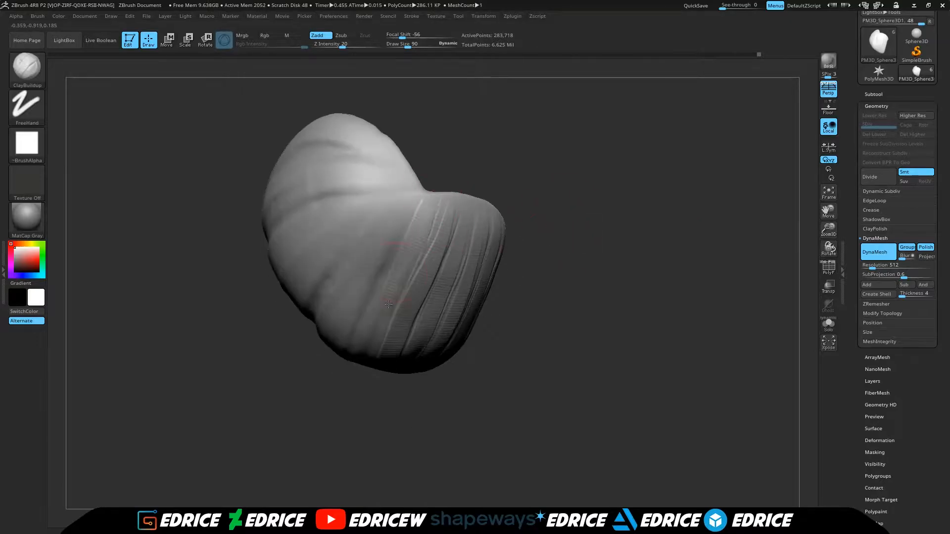
pyautogui.moveTo(534, 212); pyautogui.dragTo(514, 158)
pyautogui.moveTo(408, 198); pyautogui.dragTo(384, 239)
pyautogui.moveTo(539, 258); pyautogui.dragTo(514, 213)
pyautogui.moveTo(383, 237); pyautogui.dragTo(356, 295)
pyautogui.moveTo(525, 223); pyautogui.dragTo(539, 267)
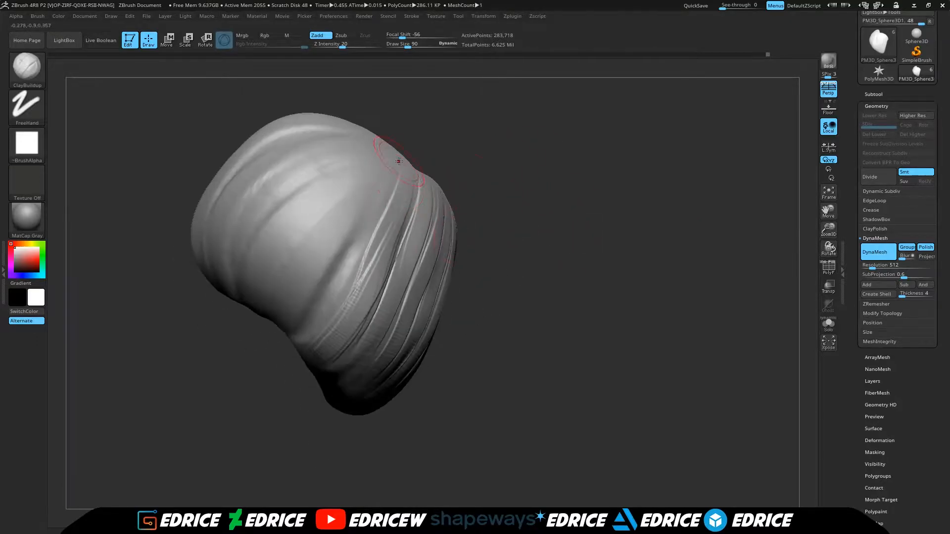
# Step: Continue the ClayBuildup strands across the upper surface of the isolated section, running from the parting to the lower edge
pyautogui.moveTo(829, 212); pyautogui.dragTo(915, 255)
pyautogui.moveTo(700, 299); pyautogui.dragTo(690, 277)
pyautogui.moveTo(594, 277); pyautogui.dragTo(554, 297)
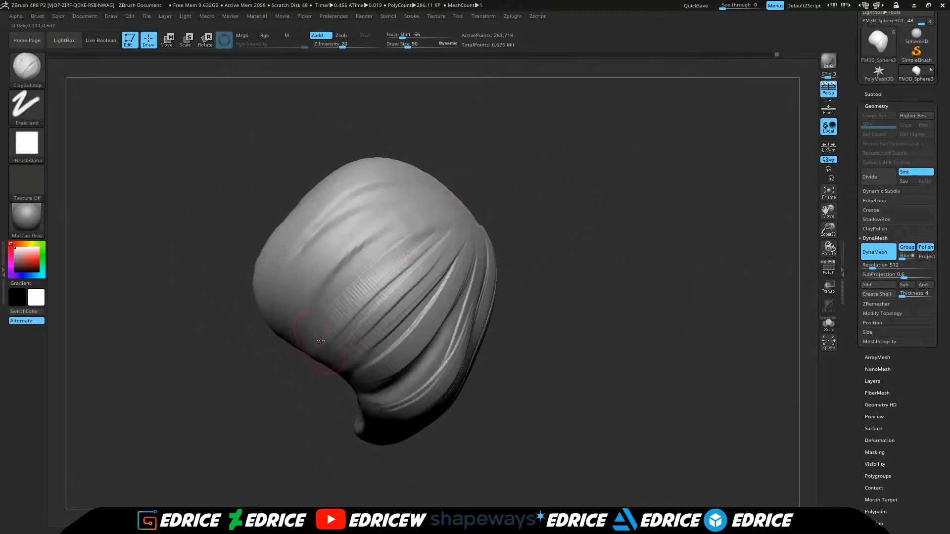
pyautogui.moveTo(574, 198); pyautogui.dragTo(599, 143)
pyautogui.moveTo(487, 181); pyautogui.dragTo(445, 183)
pyautogui.moveTo(603, 198)
pyautogui.mouseDown()
pyautogui.moveTo(559, 161)
pyautogui.moveTo(579, 123)
pyautogui.mouseUp()
pyautogui.moveTo(407, 197); pyautogui.dragTo(321, 257)
pyautogui.moveTo(406, 173); pyautogui.dragTo(296, 270)
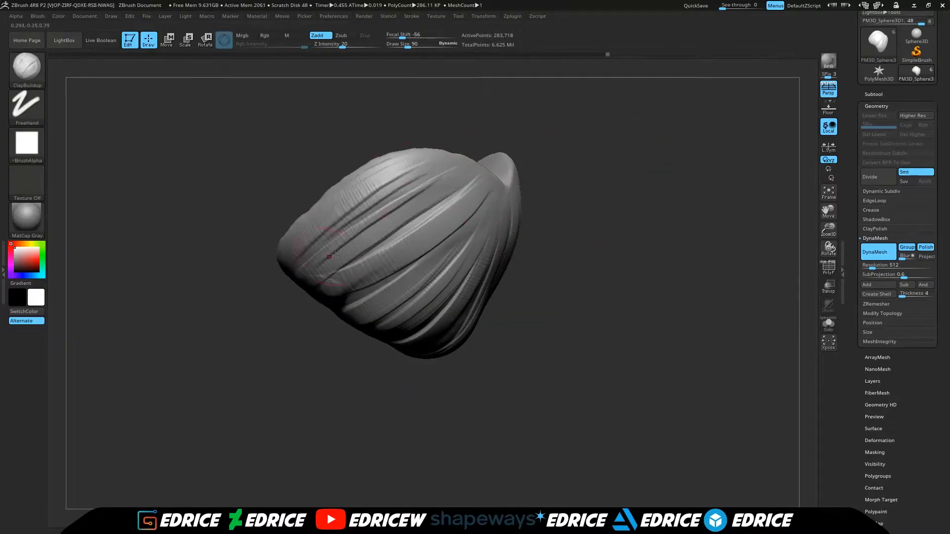
# Step: Fill the remaining smooth areas of the isolated section's side and lower edge with ClayBuildup strands
pyautogui.moveTo(598, 129); pyautogui.dragTo(614, 208)
pyautogui.moveTo(391, 248); pyautogui.dragTo(408, 218)
pyautogui.moveTo(416, 281); pyautogui.dragTo(406, 312)
pyautogui.moveTo(790, 246)
pyautogui.mouseDown()
pyautogui.moveTo(785, 206)
pyautogui.moveTo(762, 183)
pyautogui.mouseUp()
pyautogui.moveTo(552, 220); pyautogui.dragTo(490, 312)
pyautogui.moveTo(713, 218); pyautogui.dragTo(688, 148)
pyautogui.moveTo(541, 271); pyautogui.dragTo(497, 349)
pyautogui.moveTo(717, 237); pyautogui.dragTo(692, 198)
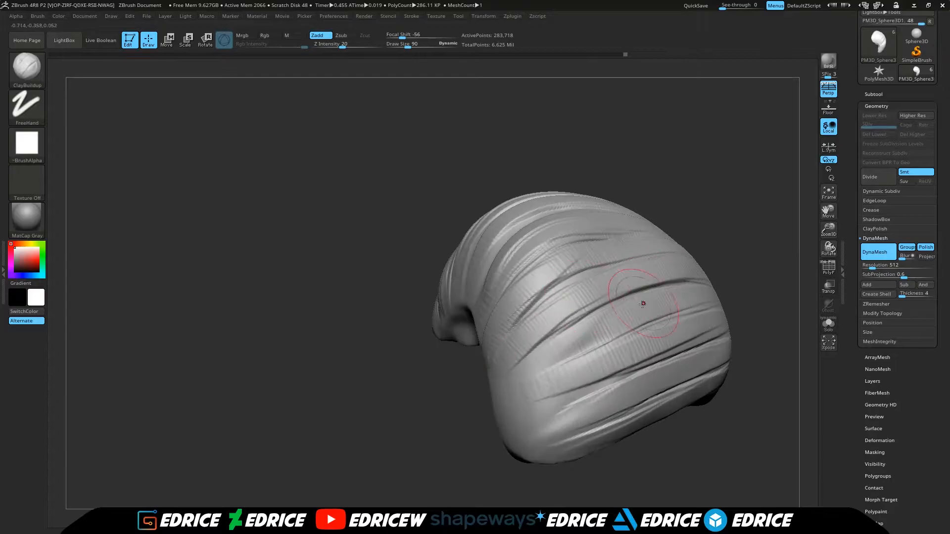
pyautogui.moveTo(535, 406); pyautogui.dragTo(631, 383)
# Step: Show both hair sections and all subtools, and frame the whole head in profile
pyautogui.moveTo(762, 446); pyautogui.dragTo(750, 414)
pyautogui.moveTo(829, 211)
pyautogui.mouseDown()
pyautogui.moveTo(808, 197)
pyautogui.moveTo(807, 257)
pyautogui.mouseUp()
pyautogui.moveTo(718, 277); pyautogui.dragTo(685, 198)
pyautogui.moveTo(732, 306); pyautogui.dragTo(749, 226)
pyautogui.click(873, 94)
pyautogui.click(929, 179)
pyautogui.moveTo(829, 230); pyautogui.dragTo(742, 257)
pyautogui.moveTo(828, 230); pyautogui.dragTo(822, 277)
pyautogui.moveTo(829, 213)
pyautogui.mouseDown()
pyautogui.moveTo(766, 222)
pyautogui.moveTo(812, 209)
pyautogui.mouseUp()
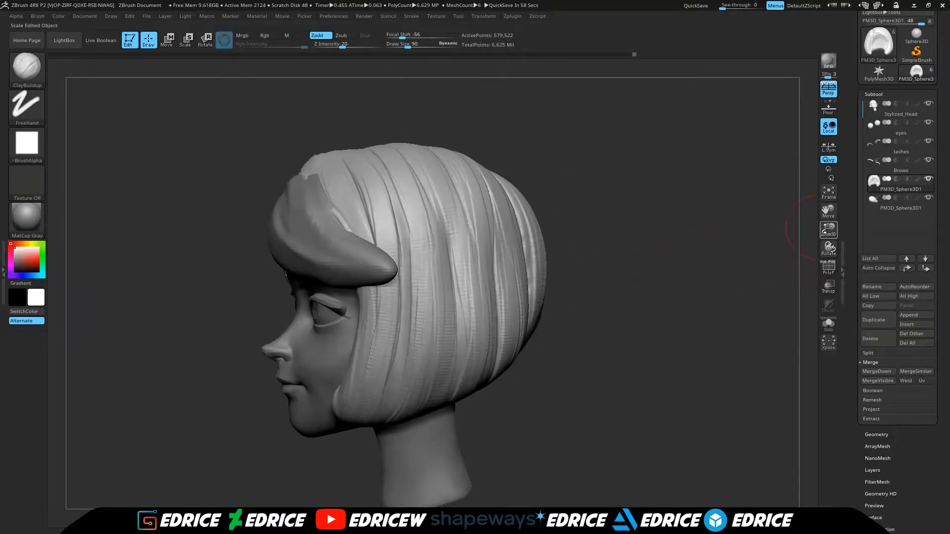
# Step: Show only the bob and smooth the new clay strands along its back and lower edge
pyautogui.keyDown('ctrl'); pyautogui.keyDown('shift'); pyautogui.click(447, 236); pyautogui.keyUp('shift'); pyautogui.keyUp('ctrl')
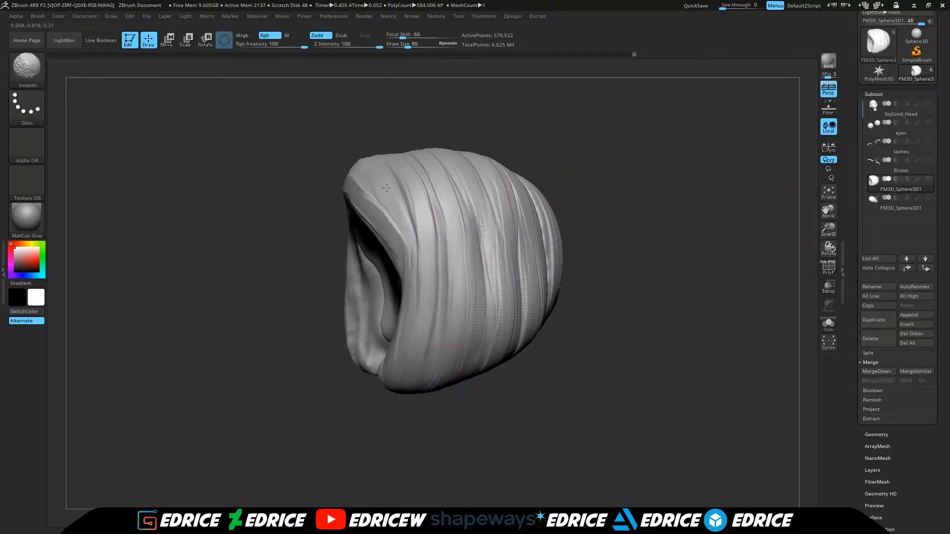
pyautogui.moveTo(683, 238)
pyautogui.mouseDown()
pyautogui.moveTo(629, 242)
pyautogui.moveTo(658, 232)
pyautogui.moveTo(594, 228)
pyautogui.mouseUp()
pyautogui.moveTo(742, 237); pyautogui.dragTo(678, 198)
pyautogui.keyDown('shift'); pyautogui.moveTo(512, 347); pyautogui.dragTo(524, 376); pyautogui.keyUp('shift')
pyautogui.moveTo(771, 248); pyautogui.dragTo(693, 217)
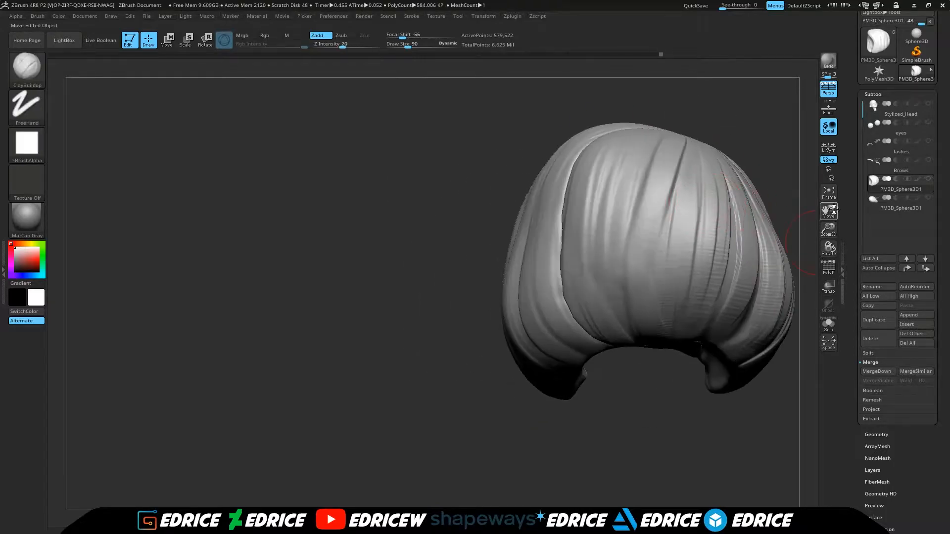
pyautogui.moveTo(829, 211); pyautogui.dragTo(738, 226)
pyautogui.keyDown('shift'); pyautogui.moveTo(572, 339); pyautogui.dragTo(569, 367); pyautogui.keyUp('shift')
pyautogui.moveTo(732, 257)
pyautogui.mouseDown()
pyautogui.moveTo(703, 248)
pyautogui.moveTo(777, 238)
pyautogui.mouseUp()
pyautogui.keyDown('shift'); pyautogui.moveTo(605, 318); pyautogui.dragTo(607, 354); pyautogui.keyUp('shift')
pyautogui.moveTo(828, 212); pyautogui.dragTo(772, 218)
pyautogui.moveTo(752, 267)
pyautogui.mouseDown()
pyautogui.moveTo(712, 257)
pyautogui.moveTo(702, 232)
pyautogui.mouseUp()
# Step: Smooth the remaining rough clay strokes over the sides and full length of the bob's strands
pyautogui.keyDown('shift'); pyautogui.moveTo(721, 191); pyautogui.dragTo(712, 213); pyautogui.keyUp('shift')
pyautogui.moveTo(757, 277); pyautogui.dragTo(742, 237)
pyautogui.keyDown('shift'); pyautogui.moveTo(691, 361); pyautogui.dragTo(687, 386); pyautogui.keyUp('shift')
pyautogui.moveTo(829, 213); pyautogui.dragTo(752, 173)
pyautogui.moveTo(757, 267); pyautogui.dragTo(717, 297)
pyautogui.keyDown('shift'); pyautogui.moveTo(697, 344); pyautogui.dragTo(693, 359); pyautogui.keyUp('shift')
pyautogui.moveTo(757, 277)
pyautogui.mouseDown()
pyautogui.moveTo(737, 313)
pyautogui.moveTo(787, 272)
pyautogui.moveTo(742, 257)
pyautogui.mouseUp()
pyautogui.keyDown('shift'); pyautogui.moveTo(660, 213); pyautogui.dragTo(678, 391); pyautogui.keyUp('shift')
pyautogui.moveTo(772, 406); pyautogui.dragTo(762, 445)
pyautogui.keyDown('shift'); pyautogui.moveTo(688, 218); pyautogui.dragTo(693, 189); pyautogui.keyUp('shift')
pyautogui.moveTo(829, 213)
pyautogui.mouseDown()
pyautogui.moveTo(745, 214)
pyautogui.moveTo(732, 247)
pyautogui.mouseUp()
pyautogui.keyDown('shift'); pyautogui.moveTo(594, 307); pyautogui.dragTo(579, 326); pyautogui.keyUp('shift')
pyautogui.moveTo(742, 257)
pyautogui.mouseDown()
pyautogui.moveTo(712, 282)
pyautogui.moveTo(733, 316)
pyautogui.moveTo(772, 257)
pyautogui.mouseUp()
pyautogui.moveTo(668, 297)
pyautogui.keyDown('shift'); pyautogui.mouseDown()
pyautogui.moveTo(683, 269)
pyautogui.moveTo(742, 297)
pyautogui.mouseUp(); pyautogui.keyUp('shift')
# Step: Pull the bob's lower tips into shape with the SnakeHook brush at draw size 51, and remesh with DynaMesh
pyautogui.moveTo(778, 236)
pyautogui.mouseDown()
pyautogui.moveTo(759, 296)
pyautogui.moveTo(757, 273)
pyautogui.moveTo(771, 298)
pyautogui.moveTo(738, 206)
pyautogui.moveTo(479, 314)
pyautogui.mouseUp()
pyautogui.press('b')
pyautogui.press('s')
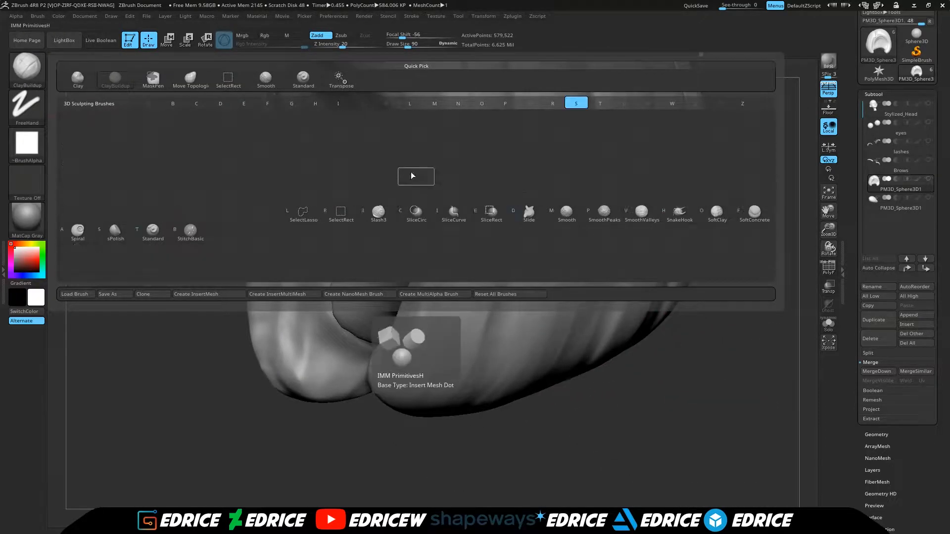
pyautogui.click(672, 213)
pyautogui.moveTo(408, 46); pyautogui.dragTo(403, 46)
pyautogui.moveTo(386, 455)
pyautogui.mouseDown()
pyautogui.moveTo(430, 391)
pyautogui.moveTo(525, 402)
pyautogui.mouseUp()
pyautogui.moveTo(210, 386); pyautogui.dragTo(252, 397)
pyautogui.moveTo(499, 421)
pyautogui.mouseDown()
pyautogui.moveTo(302, 420)
pyautogui.moveTo(618, 348)
pyautogui.mouseUp()
pyautogui.moveTo(831, 233); pyautogui.dragTo(831, 213)
pyautogui.moveTo(787, 307)
pyautogui.mouseDown()
pyautogui.moveTo(732, 290)
pyautogui.moveTo(804, 247)
pyautogui.moveTo(830, 210)
pyautogui.mouseUp()
pyautogui.keyDown('ctrl'); pyautogui.moveTo(606, 367); pyautogui.dragTo(586, 359); pyautogui.keyUp('ctrl')
pyautogui.moveTo(490, 475); pyautogui.dragTo(742, 223)
# Step: Turn off perspective, trim the bob's lower edge with a slanted ClipCurve cut, and remesh with DynaMesh
pyautogui.click(829, 90)
pyautogui.moveTo(787, 277)
pyautogui.mouseDown()
pyautogui.moveTo(708, 318)
pyautogui.moveTo(796, 210)
pyautogui.moveTo(500, 191)
pyautogui.moveTo(526, 121)
pyautogui.moveTo(549, 224)
pyautogui.mouseUp()
pyautogui.press('b')
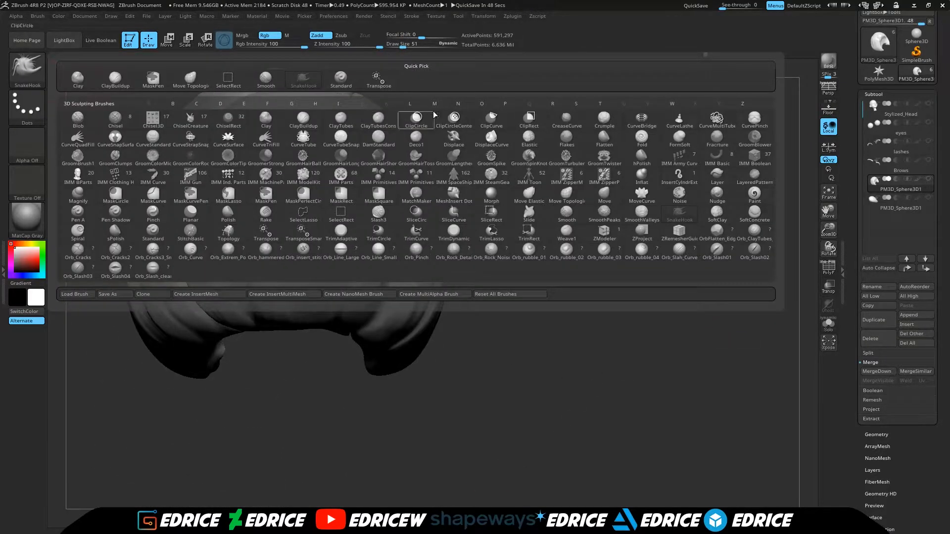
pyautogui.click(494, 120)
pyautogui.click(472, 142)
pyautogui.moveTo(772, 262)
pyautogui.mouseDown()
pyautogui.moveTo(687, 265)
pyautogui.moveTo(501, 345)
pyautogui.mouseUp()
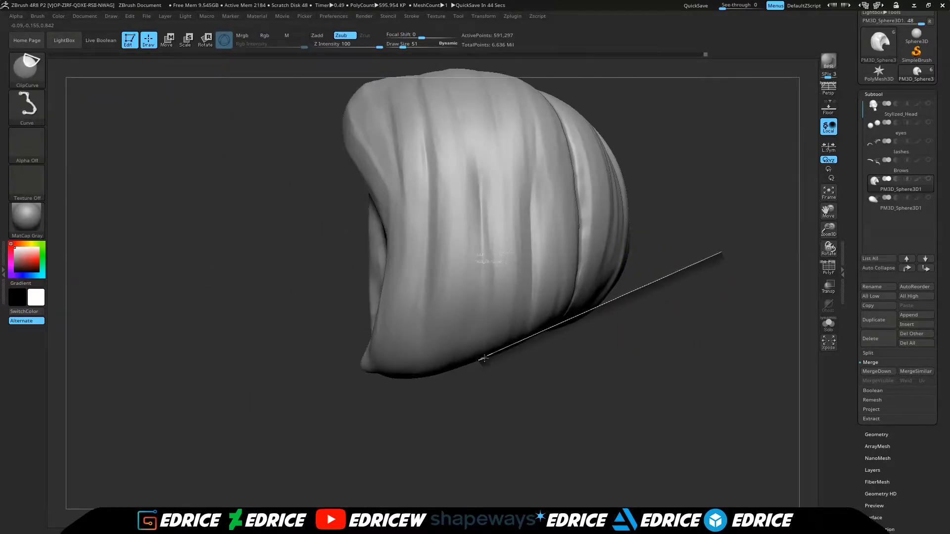
pyautogui.keyDown('ctrl'); pyautogui.keyDown('shift'); pyautogui.moveTo(290, 343); pyautogui.dragTo(288, 352); pyautogui.keyUp('shift'); pyautogui.keyUp('ctrl')
pyautogui.moveTo(712, 307); pyautogui.dragTo(737, 296)
pyautogui.keyDown('ctrl'); pyautogui.moveTo(733, 214); pyautogui.dragTo(717, 297); pyautogui.keyUp('ctrl')
# Step: Show the head and the other subtools again, zoom in on the crown, and select the DamStandard brush
pyautogui.moveTo(717, 247); pyautogui.dragTo(823, 219)
pyautogui.moveTo(777, 250); pyautogui.dragTo(699, 244)
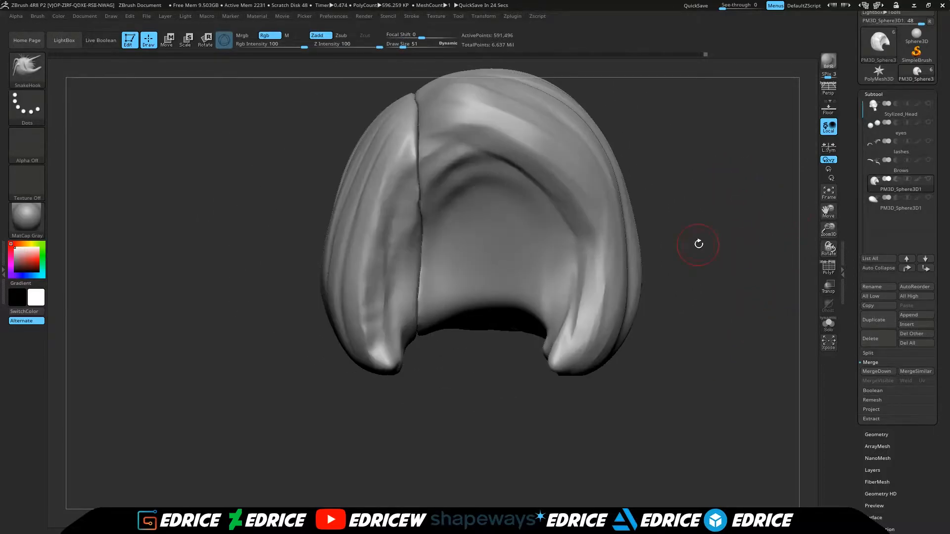
pyautogui.click(928, 179)
pyautogui.moveTo(776, 310); pyautogui.dragTo(795, 350)
pyautogui.moveTo(569, 278); pyautogui.dragTo(446, 321, button='right')
pyautogui.press('b')
pyautogui.press('d')
pyautogui.press('s')
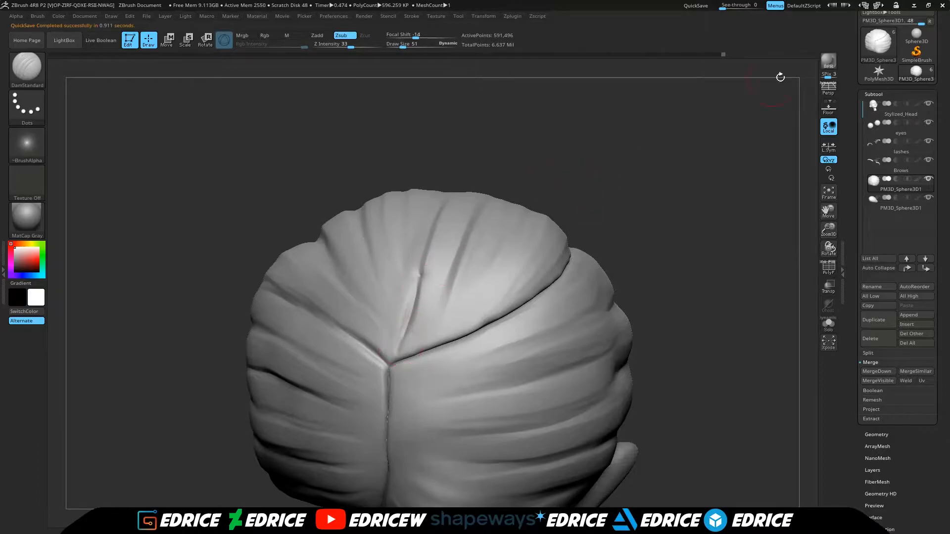
# Step: Save the file over the existing version and smooth the crown where the partings meet
pyautogui.hotkey('ctrl', 's')
pyautogui.press('Return')
pyautogui.click(512, 275)
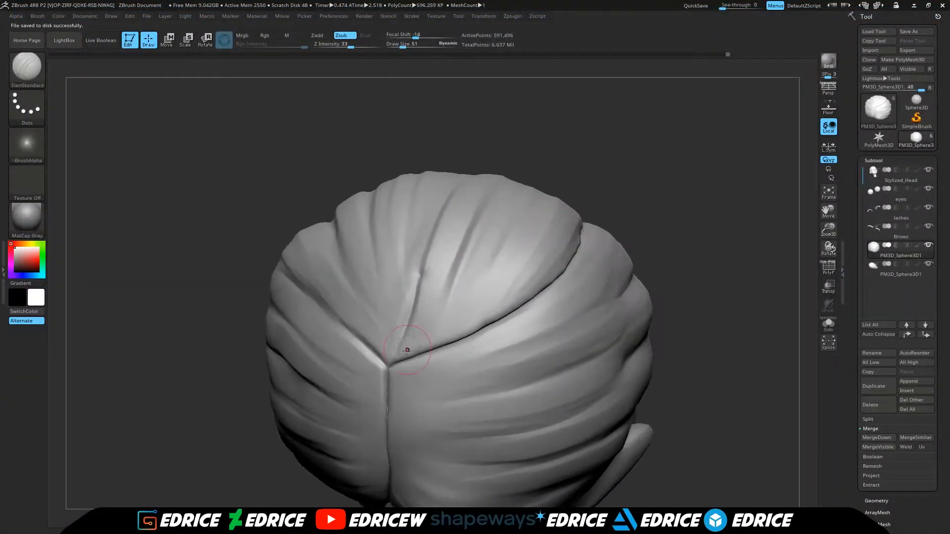
pyautogui.keyDown('shift'); pyautogui.moveTo(423, 339); pyautogui.dragTo(435, 317); pyautogui.keyUp('shift')
pyautogui.moveTo(676, 195)
pyautogui.mouseDown()
pyautogui.moveTo(797, 211)
pyautogui.moveTo(787, 124)
pyautogui.mouseUp()
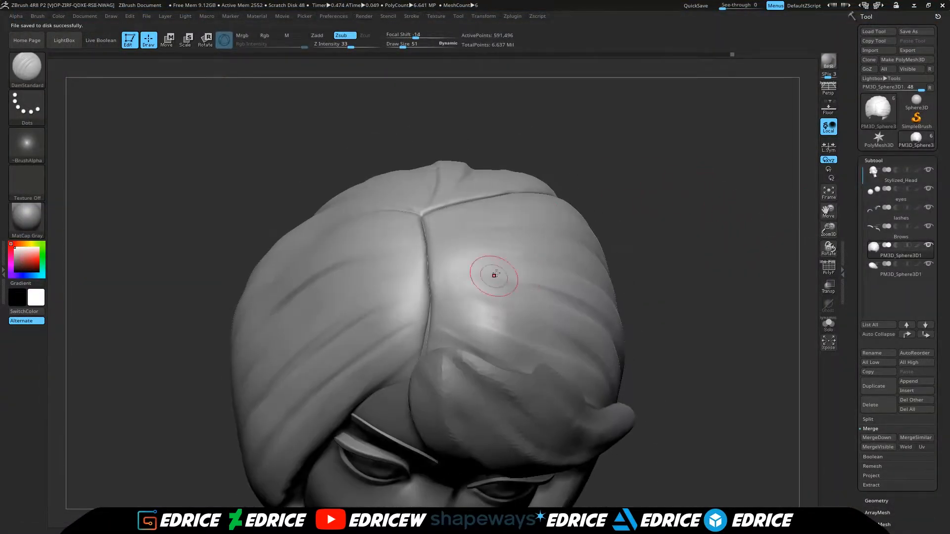
# Step: Isolate one side section of the bob and carve a strand groove toward its lower edge with DamStandard
pyautogui.keyDown('ctrl'); pyautogui.keyDown('shift'); pyautogui.click(481, 295); pyautogui.keyUp('shift'); pyautogui.keyUp('ctrl')
pyautogui.moveTo(673, 298)
pyautogui.mouseDown()
pyautogui.moveTo(404, 327)
pyautogui.moveTo(394, 307)
pyautogui.mouseUp()
pyautogui.moveTo(495, 272); pyautogui.dragTo(430, 293)
pyautogui.moveTo(388, 193); pyautogui.dragTo(496, 252)
pyautogui.click(411, 16)
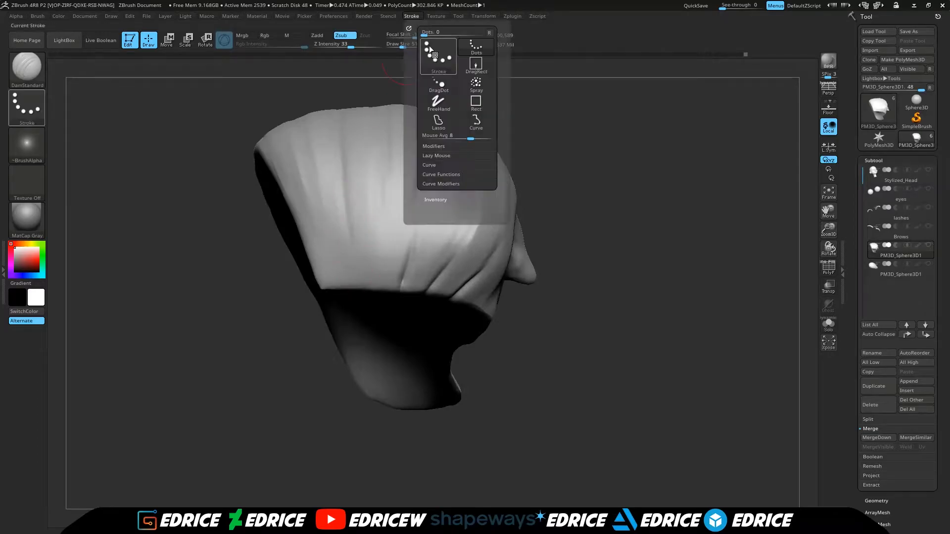
pyautogui.moveTo(348, 224); pyautogui.dragTo(363, 296)
pyautogui.moveTo(369, 302); pyautogui.dragTo(393, 167, button='right')
pyautogui.moveTo(588, 181); pyautogui.dragTo(511, 172)
# Step: Carve further strand grooves up from the curved lower edge of the isolated side section
pyautogui.moveTo(467, 325); pyautogui.dragTo(492, 293)
pyautogui.moveTo(631, 238); pyautogui.dragTo(606, 184)
pyautogui.moveTo(442, 318); pyautogui.dragTo(512, 227)
pyautogui.moveTo(600, 159); pyautogui.dragTo(619, 144)
pyautogui.moveTo(414, 288); pyautogui.dragTo(482, 201)
pyautogui.moveTo(483, 198); pyautogui.dragTo(519, 198, button='right')
pyautogui.moveTo(385, 280); pyautogui.dragTo(422, 207)
pyautogui.moveTo(400, 173); pyautogui.dragTo(438, 176, button='right')
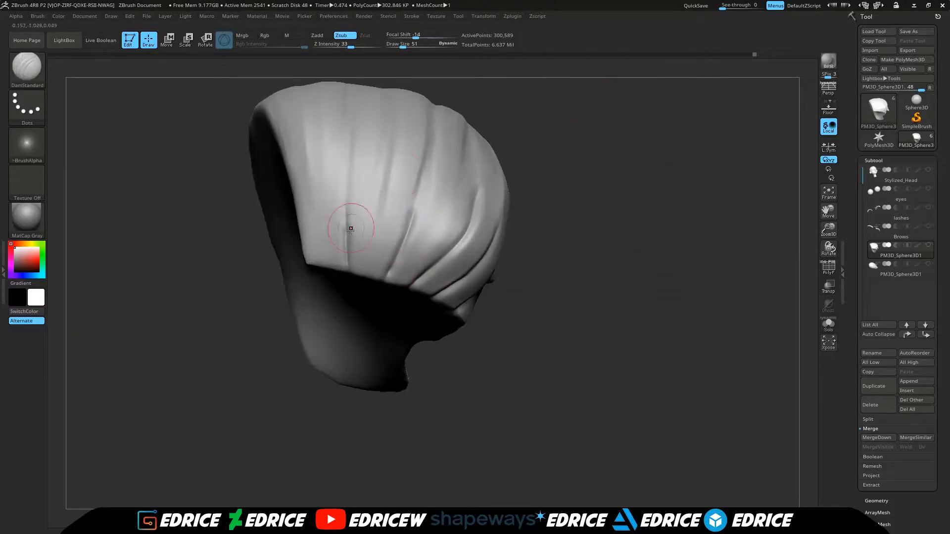
pyautogui.moveTo(345, 216); pyautogui.dragTo(347, 199)
# Step: Isolate the opposite bob section and carve strand grooves across its lower edge and inner corner
pyautogui.moveTo(677, 229)
pyautogui.mouseDown()
pyautogui.moveTo(680, 277)
pyautogui.moveTo(609, 282)
pyautogui.mouseUp()
pyautogui.moveTo(473, 262); pyautogui.dragTo(473, 297)
pyautogui.moveTo(420, 285); pyautogui.dragTo(426, 313)
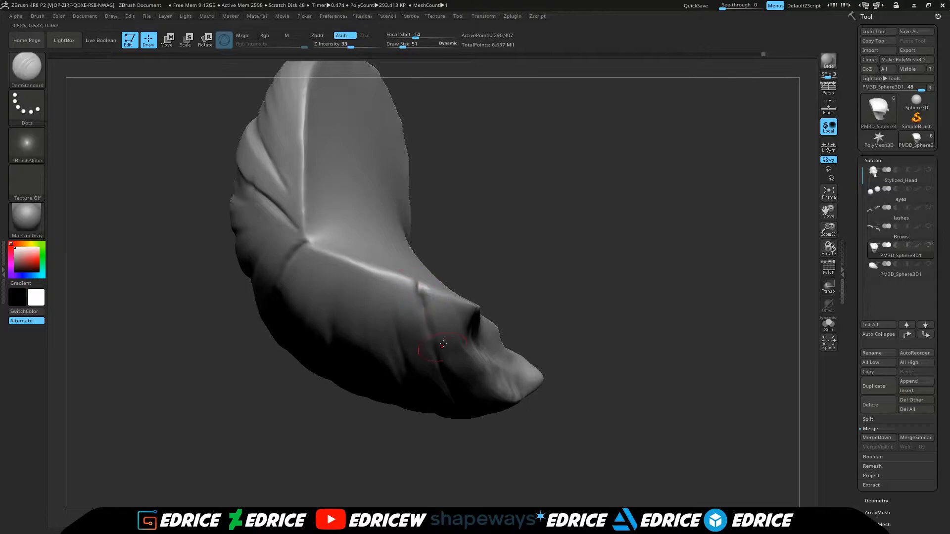
pyautogui.moveTo(391, 292); pyautogui.dragTo(478, 219, button='right')
pyautogui.moveTo(366, 371); pyautogui.dragTo(445, 232, button='right')
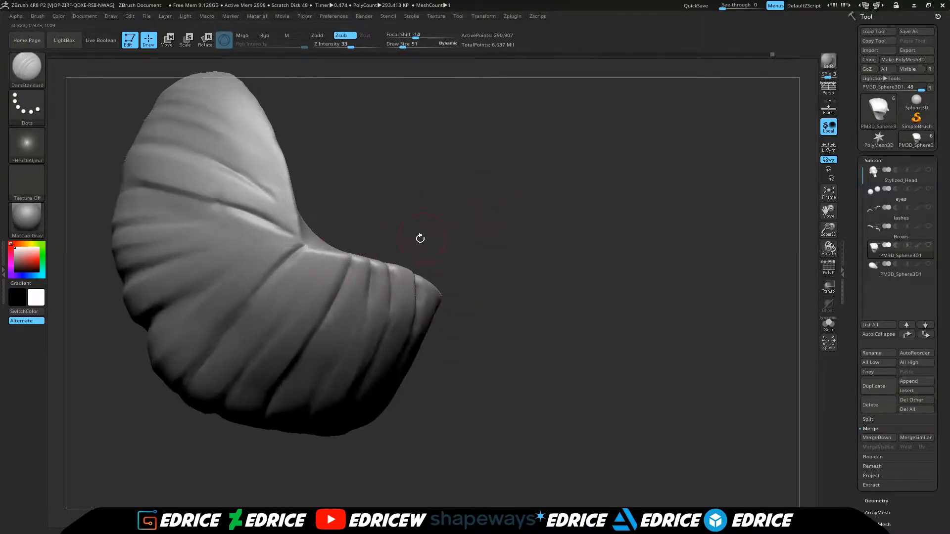
pyautogui.moveTo(290, 314)
pyautogui.mouseDown(button='right')
pyautogui.moveTo(350, 209)
pyautogui.moveTo(308, 151)
pyautogui.moveTo(284, 167)
pyautogui.mouseUp(button='right')
pyautogui.moveTo(280, 207); pyautogui.dragTo(346, 225, button='right')
pyautogui.moveTo(284, 235); pyautogui.dragTo(298, 246)
# Step: Show both bob sections again and carve grooves along the face opening and down the long side's front lock
pyautogui.keyDown('ctrl'); pyautogui.keyDown('shift'); pyautogui.click(645, 244); pyautogui.keyUp('shift'); pyautogui.keyUp('ctrl')
pyautogui.moveTo(645, 244); pyautogui.dragTo(657, 262, button='right')
pyautogui.moveTo(824, 217); pyautogui.dragTo(859, 127)
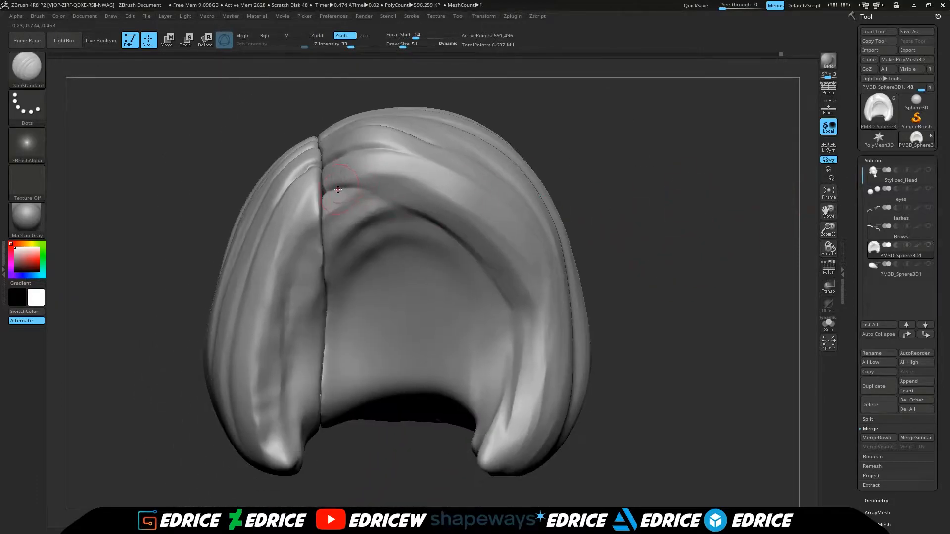
pyautogui.moveTo(398, 203); pyautogui.dragTo(413, 210)
pyautogui.moveTo(663, 238); pyautogui.dragTo(785, 250, button='right')
pyautogui.moveTo(828, 213); pyautogui.dragTo(861, 153)
pyautogui.moveTo(503, 282); pyautogui.dragTo(478, 377)
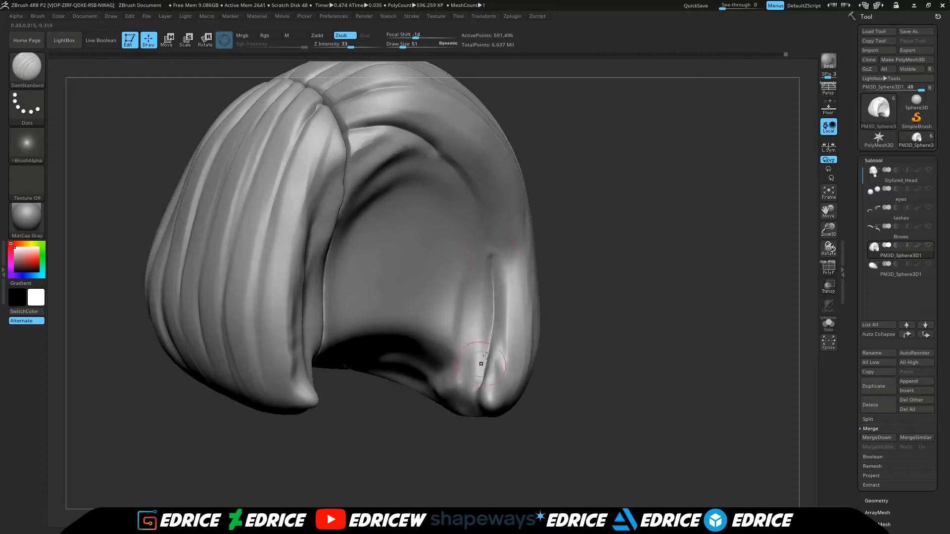
# Step: Smooth the front lock beside the parting and carve a groove up from its tip
pyautogui.moveTo(487, 430); pyautogui.dragTo(308, 356, button='right')
pyautogui.keyDown('shift'); pyautogui.moveTo(305, 318); pyautogui.dragTo(303, 364); pyautogui.keyUp('shift')
pyautogui.moveTo(313, 397); pyautogui.dragTo(306, 234)
pyautogui.moveTo(365, 426); pyautogui.dragTo(425, 426, button='right')
# Step: Select the hPolish brush and flatten the front locks along the new grooves
pyautogui.click(37, 87)
pyautogui.click(229, 137)
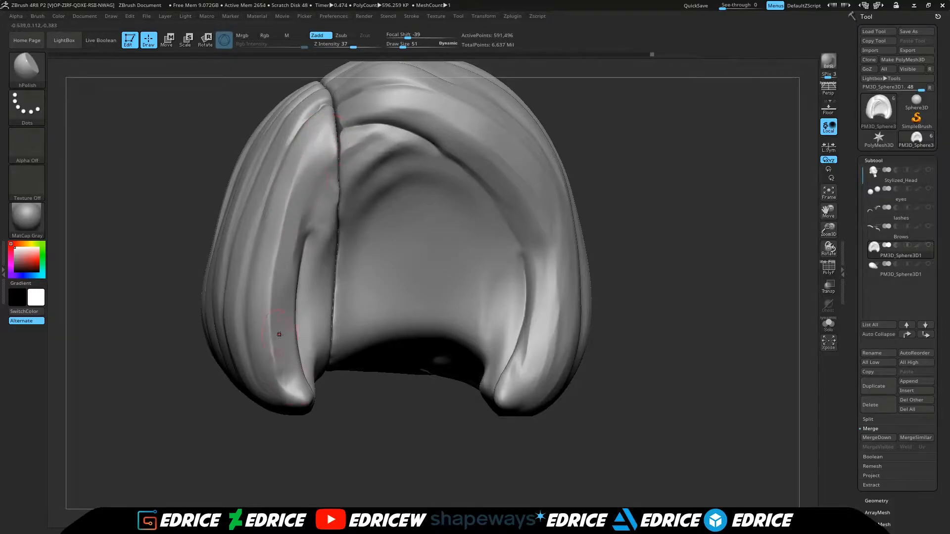
pyautogui.moveTo(285, 352); pyautogui.dragTo(296, 278, button='right')
pyautogui.moveTo(294, 275); pyautogui.dragTo(359, 311, button='right')
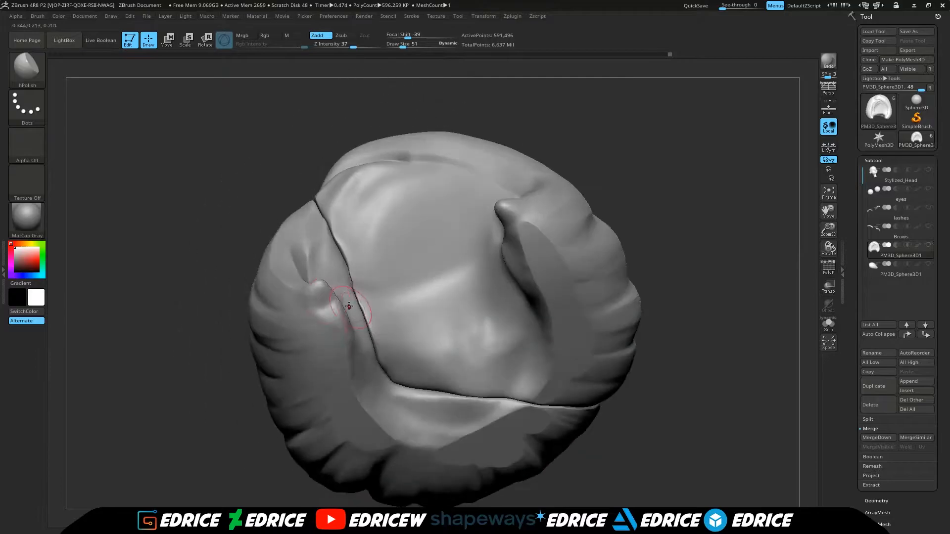
pyautogui.moveTo(649, 199); pyautogui.dragTo(462, 201, button='right')
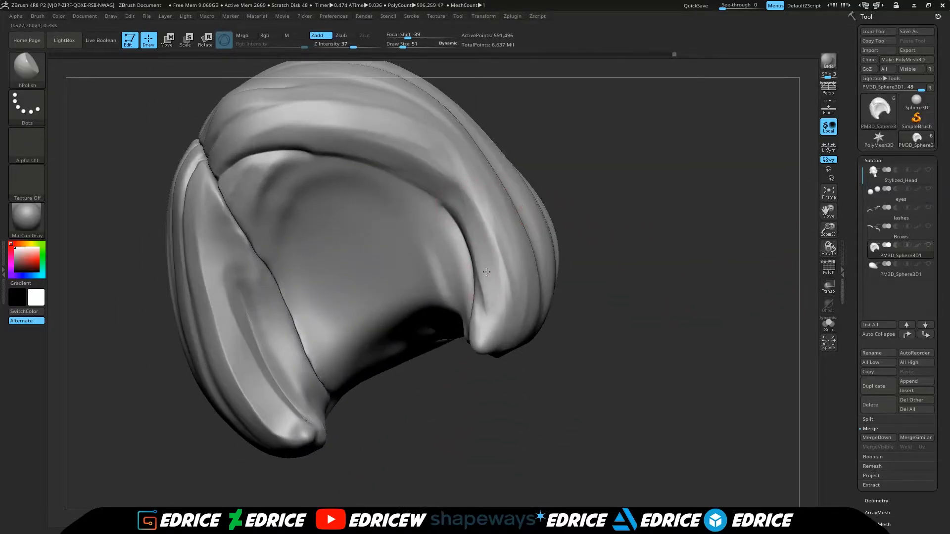
pyautogui.moveTo(476, 243); pyautogui.dragTo(520, 272, button='right')
# Step: Polish the edge planes of both front locks and the rim around the face opening
pyautogui.moveTo(572, 240); pyautogui.dragTo(334, 352, button='right')
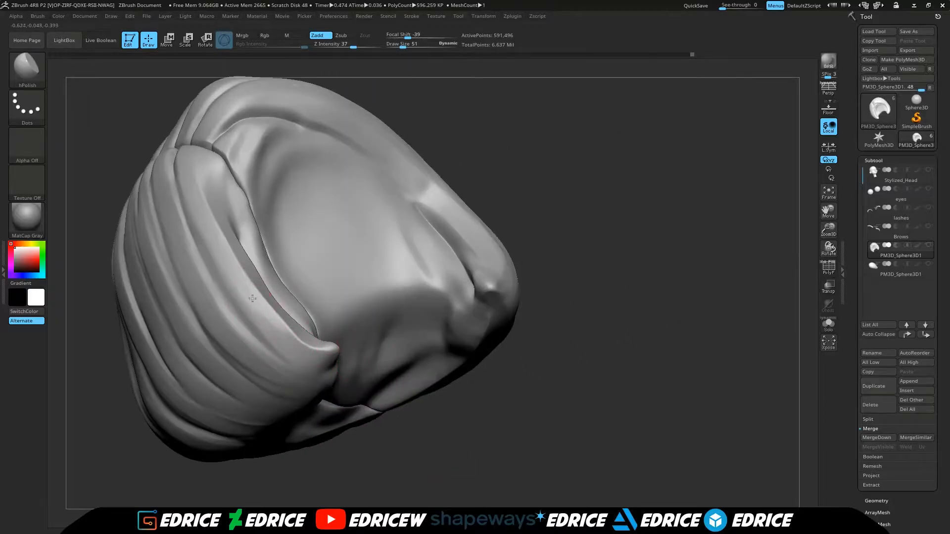
pyautogui.moveTo(246, 301); pyautogui.dragTo(486, 188, button='right')
pyautogui.moveTo(825, 212); pyautogui.dragTo(781, 299)
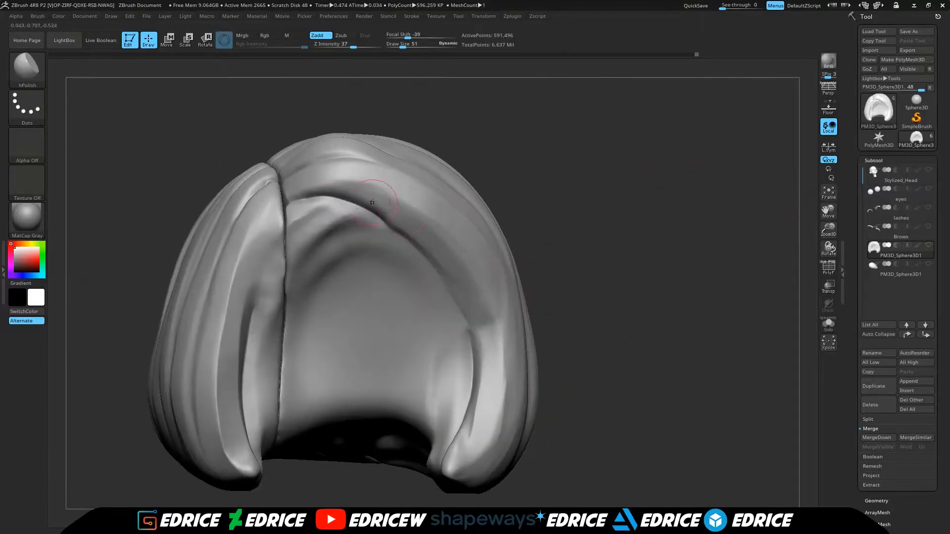
pyautogui.moveTo(579, 236); pyautogui.dragTo(278, 337, button='right')
pyautogui.moveTo(669, 153); pyautogui.dragTo(495, 188, button='right')
# Step: Isolate one bob section, polish its parting-side rim, and smooth the rough spots on its inner edge
pyautogui.keyDown('ctrl'); pyautogui.keyDown('shift'); pyautogui.click(481, 191); pyautogui.keyUp('shift'); pyautogui.keyUp('ctrl')
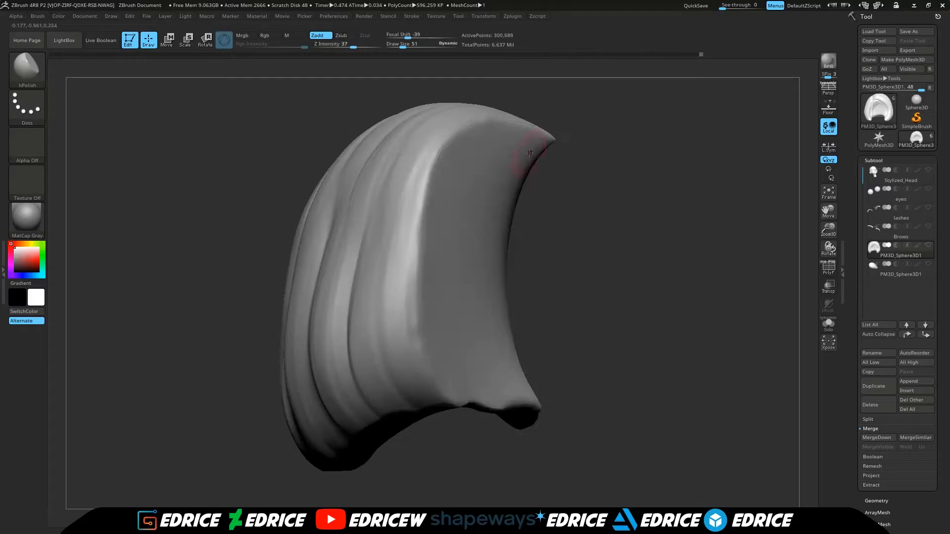
pyautogui.moveTo(589, 183); pyautogui.dragTo(442, 168, button='right')
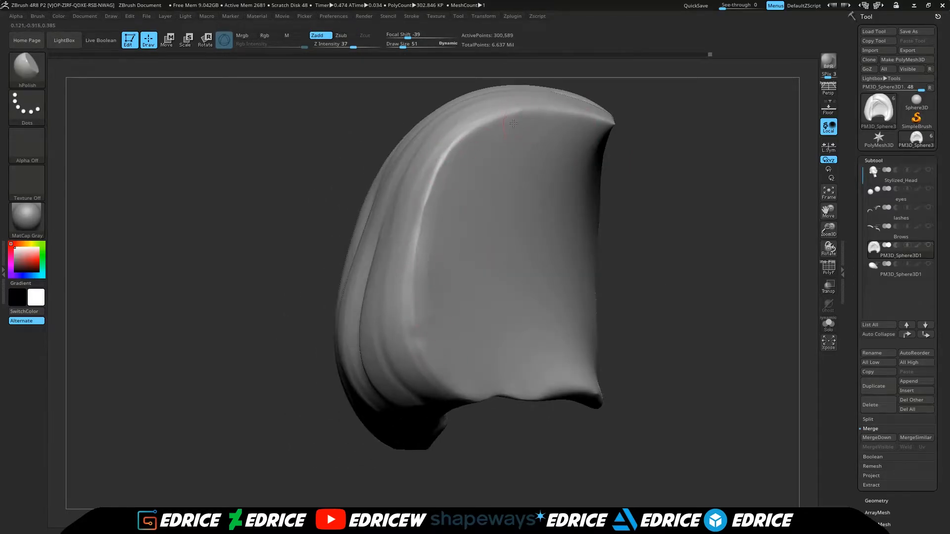
pyautogui.moveTo(607, 188); pyautogui.dragTo(418, 188, button='right')
pyautogui.moveTo(772, 198); pyautogui.dragTo(762, 356)
pyautogui.moveTo(717, 322); pyautogui.dragTo(584, 178)
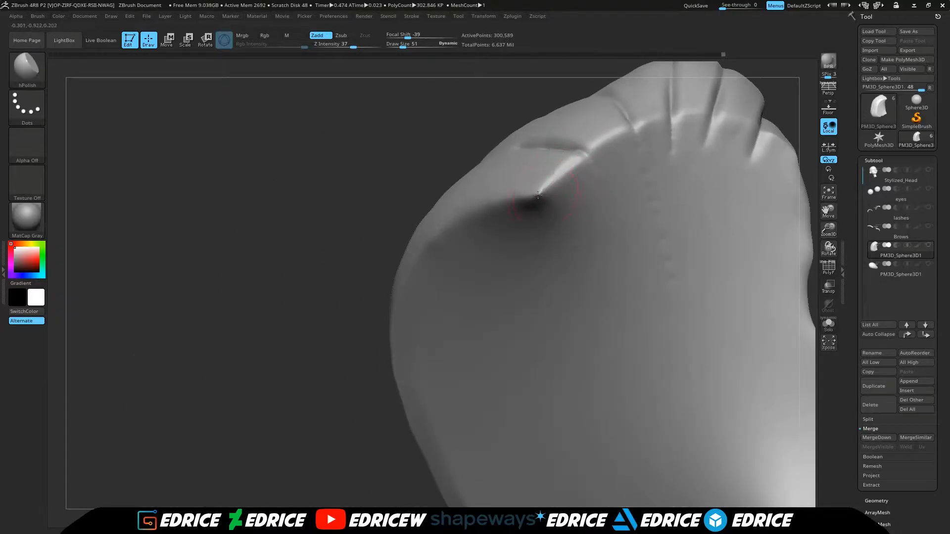
pyautogui.moveTo(691, 119); pyautogui.dragTo(792, 178, button='right')
pyautogui.moveTo(830, 221); pyautogui.dragTo(777, 190)
pyautogui.keyDown('shift'); pyautogui.moveTo(477, 127); pyautogui.dragTo(425, 161); pyautogui.keyUp('shift')
# Step: Switch to the opposite bob section and polish the outer rim of its parting face
pyautogui.moveTo(733, 182); pyautogui.dragTo(768, 195)
pyautogui.moveTo(628, 174); pyautogui.dragTo(614, 278)
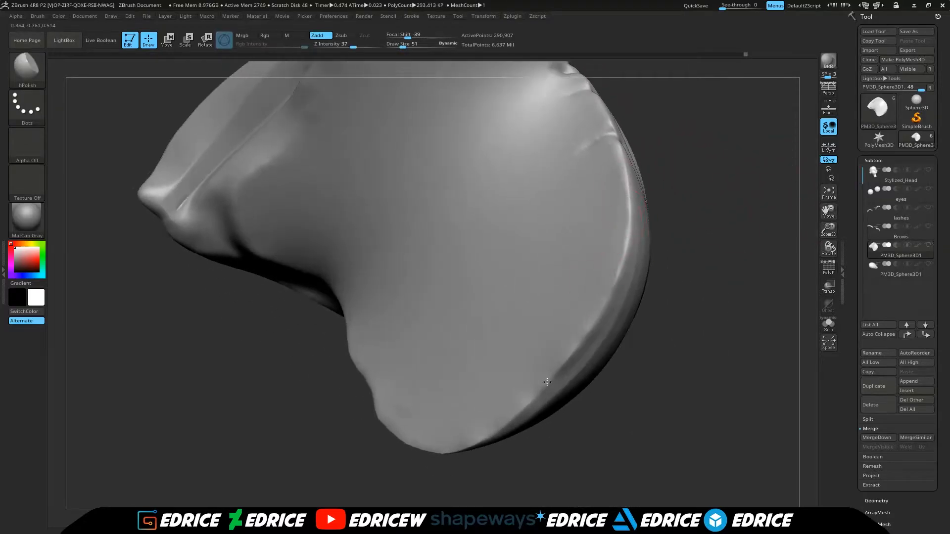
pyautogui.moveTo(762, 218); pyautogui.dragTo(625, 242)
pyautogui.moveTo(762, 258); pyautogui.dragTo(553, 369)
pyautogui.moveTo(498, 455); pyautogui.dragTo(494, 460)
# Step: Polish the remaining stretches of that section's rim and its strand surfaces
pyautogui.moveTo(685, 362); pyautogui.dragTo(703, 223)
pyautogui.moveTo(582, 334); pyautogui.dragTo(555, 343)
pyautogui.moveTo(658, 277)
pyautogui.mouseDown()
pyautogui.moveTo(644, 347)
pyautogui.moveTo(692, 307)
pyautogui.mouseUp()
pyautogui.moveTo(606, 349); pyautogui.dragTo(531, 415)
pyautogui.moveTo(667, 306); pyautogui.dragTo(573, 216)
pyautogui.moveTo(565, 134); pyautogui.dragTo(692, 222)
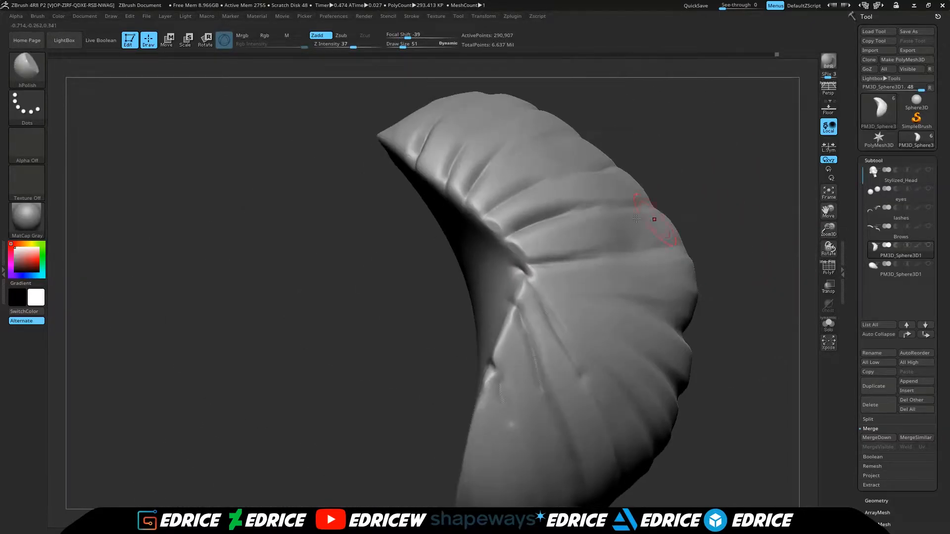
# Step: Show the whole bob, check it against the other subtools, and select the DamStandard brush
pyautogui.moveTo(659, 184); pyautogui.dragTo(765, 293)
pyautogui.click(929, 264)
pyautogui.click(929, 245)
pyautogui.moveTo(753, 327); pyautogui.dragTo(760, 230)
pyautogui.click(33, 70)
pyautogui.click(191, 82)
pyautogui.moveTo(720, 244); pyautogui.dragTo(730, 218)
pyautogui.click(928, 245)
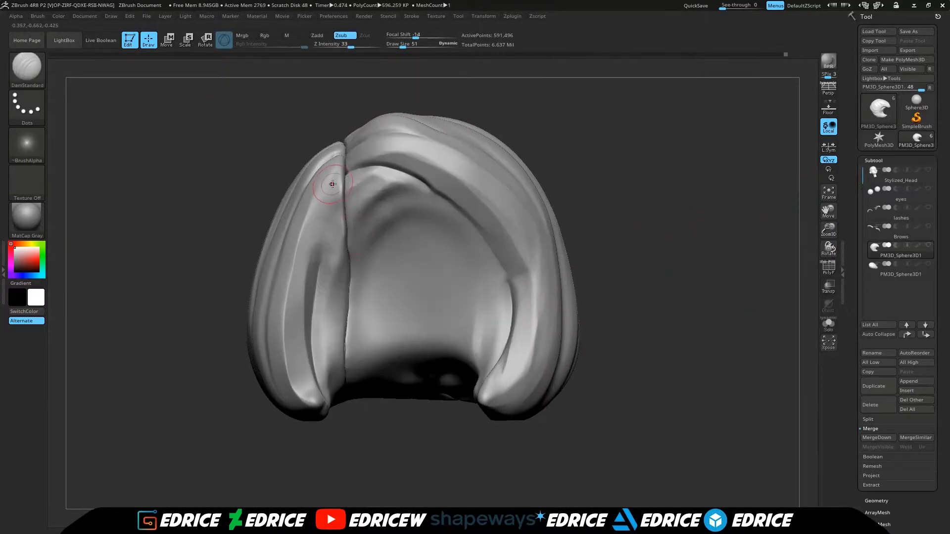
# Step: Deepen the crease along the upper rim of the face opening and compare the bob with the head visible
pyautogui.moveTo(546, 127); pyautogui.dragTo(567, 121)
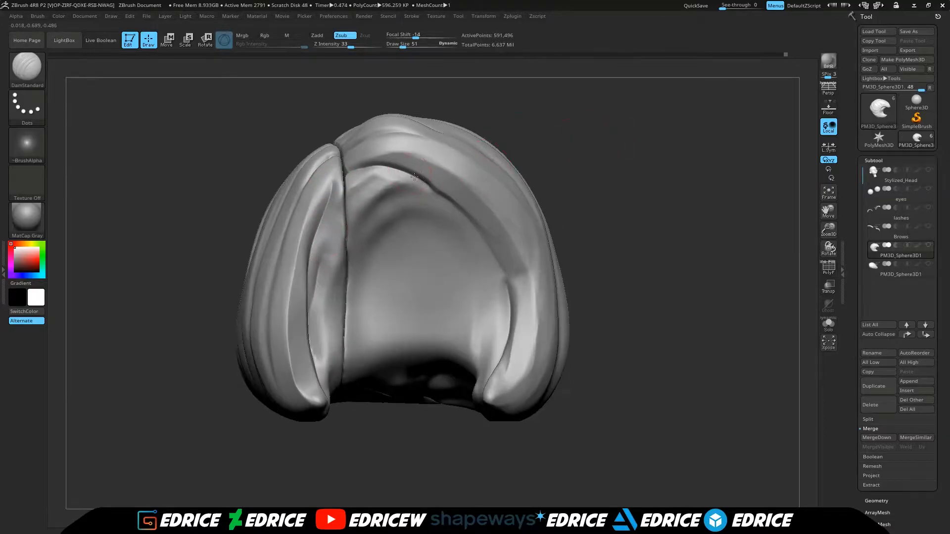
pyautogui.moveTo(479, 234); pyautogui.dragTo(506, 281)
pyautogui.click(926, 246)
pyautogui.moveTo(711, 307); pyautogui.dragTo(673, 341)
pyautogui.click(929, 246)
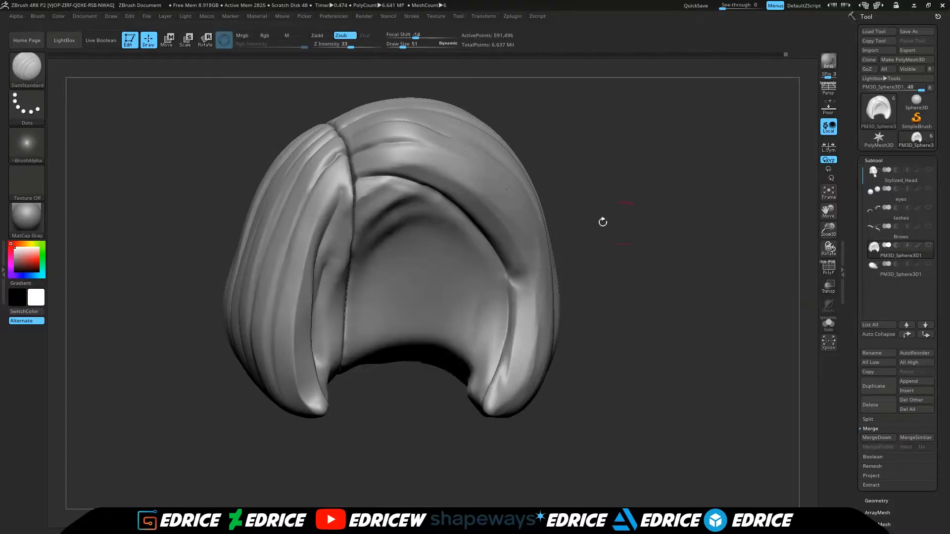
# Step: Carve a groove down the long side's front lock and strand grooves from the fringe side of the bob
pyautogui.moveTo(490, 245)
pyautogui.mouseDown()
pyautogui.moveTo(502, 364)
pyautogui.moveTo(490, 384)
pyautogui.mouseUp()
pyautogui.click(928, 246)
pyautogui.moveTo(765, 312)
pyautogui.mouseDown()
pyautogui.moveTo(713, 324)
pyautogui.moveTo(732, 339)
pyautogui.moveTo(782, 257)
pyautogui.moveTo(764, 270)
pyautogui.mouseUp()
pyautogui.click(928, 245)
pyautogui.moveTo(396, 268); pyautogui.dragTo(446, 309)
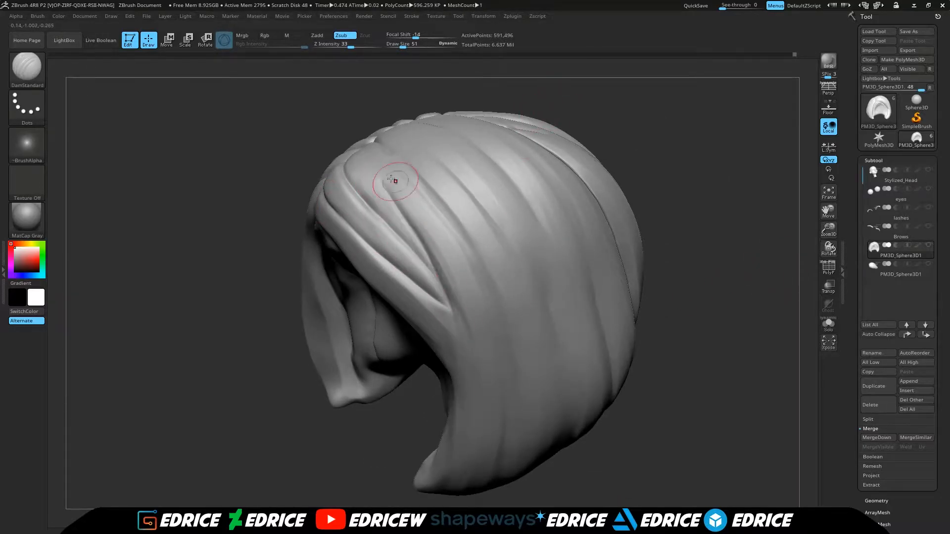
pyautogui.moveTo(829, 236); pyautogui.dragTo(712, 223)
pyautogui.moveTo(607, 112); pyautogui.dragTo(591, 116)
pyautogui.moveTo(362, 234); pyautogui.dragTo(465, 326)
# Step: Frame the bob, carve a groove down the front lock's edge, and smooth where the swept strands merge
pyautogui.moveTo(829, 249); pyautogui.dragTo(787, 240)
pyautogui.click(828, 191)
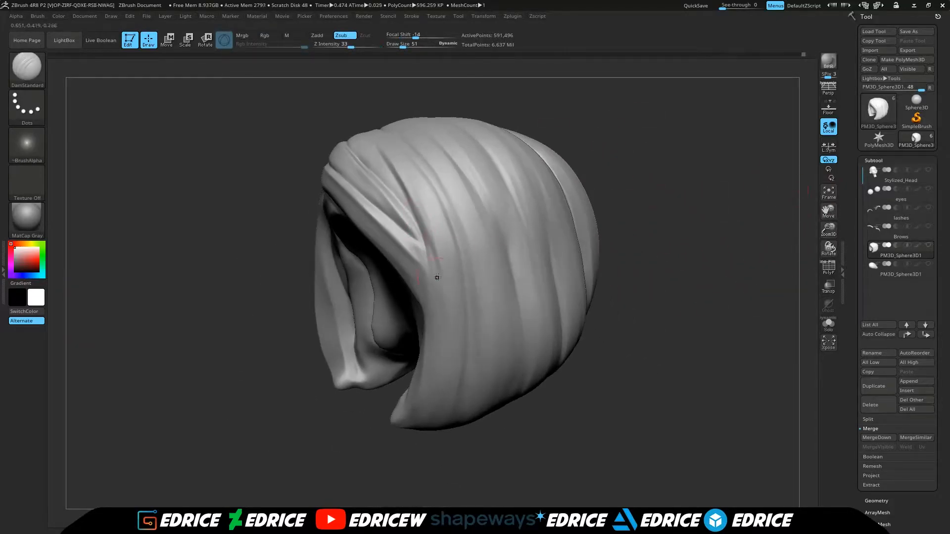
pyautogui.moveTo(638, 317); pyautogui.dragTo(688, 297)
pyautogui.moveTo(426, 316); pyautogui.dragTo(420, 349)
pyautogui.keyDown('shift'); pyautogui.moveTo(422, 292); pyautogui.dragTo(427, 286); pyautogui.keyUp('shift')
# Step: Carve long strand grooves down the side of the front lock to its tip
pyautogui.moveTo(644, 297); pyautogui.dragTo(587, 292)
pyautogui.moveTo(457, 218); pyautogui.dragTo(461, 248)
pyautogui.moveTo(469, 457); pyautogui.dragTo(468, 421)
pyautogui.moveTo(459, 297); pyautogui.dragTo(439, 417)
pyautogui.moveTo(653, 247)
pyautogui.mouseDown()
pyautogui.moveTo(627, 212)
pyautogui.moveTo(648, 210)
pyautogui.mouseUp()
pyautogui.moveTo(456, 368); pyautogui.dragTo(448, 409)
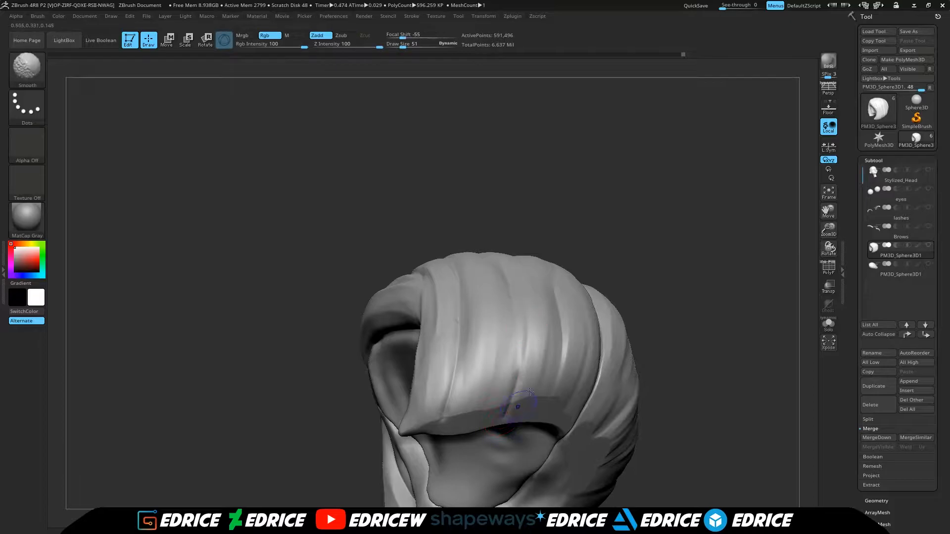
# Step: Smooth the bob's lower edge and carve strand grooves upward from it beside the section seam
pyautogui.moveTo(693, 282); pyautogui.dragTo(653, 283)
pyautogui.keyDown('shift'); pyautogui.moveTo(548, 418); pyautogui.dragTo(569, 409); pyautogui.keyUp('shift')
pyautogui.moveTo(707, 267)
pyautogui.mouseDown()
pyautogui.moveTo(688, 292)
pyautogui.moveTo(619, 331)
pyautogui.moveTo(512, 373)
pyautogui.moveTo(559, 274)
pyautogui.mouseUp()
pyautogui.moveTo(531, 397); pyautogui.dragTo(603, 317)
pyautogui.moveTo(540, 402); pyautogui.dragTo(613, 337)
pyautogui.moveTo(567, 393); pyautogui.dragTo(665, 336)
pyautogui.moveTo(764, 269); pyautogui.dragTo(757, 297)
# Step: Carve two more strand grooves near the section seam and undo the extra stroke beside them
pyautogui.moveTo(444, 450); pyautogui.dragTo(468, 458)
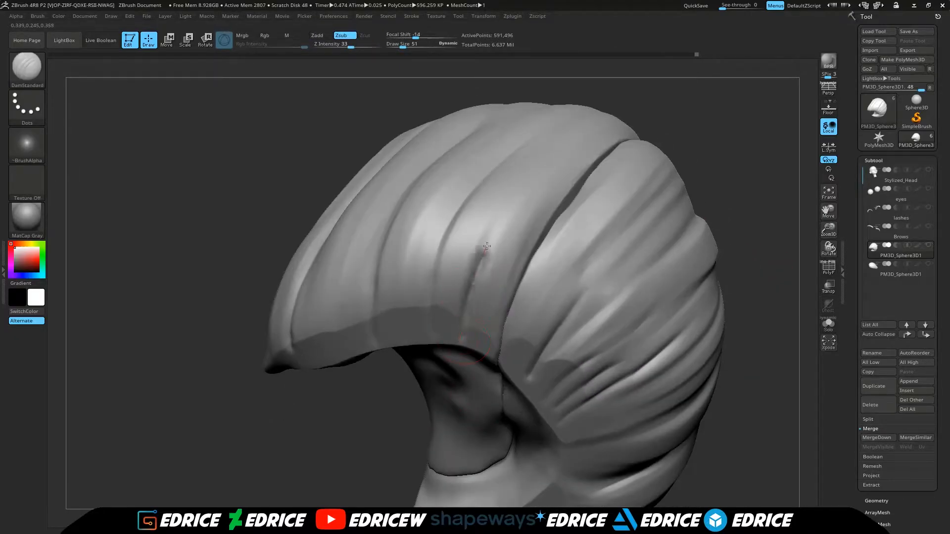
pyautogui.moveTo(486, 248); pyautogui.dragTo(531, 186)
pyautogui.moveTo(742, 218); pyautogui.dragTo(755, 191)
pyautogui.moveTo(487, 275); pyautogui.dragTo(560, 150)
pyautogui.moveTo(732, 133); pyautogui.dragTo(765, 136)
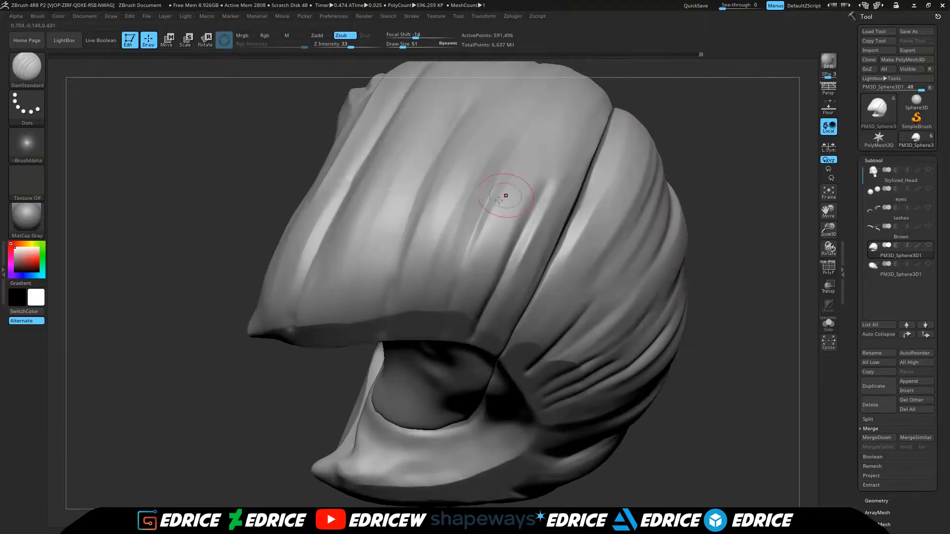
pyautogui.moveTo(433, 288); pyautogui.dragTo(476, 186)
pyautogui.hotkey('ctrl', 'z')
# Step: Carve short strand grooves from the lower edge near the tip of the opposite side
pyautogui.moveTo(655, 104)
pyautogui.mouseDown()
pyautogui.moveTo(658, 140)
pyautogui.moveTo(709, 230)
pyautogui.moveTo(663, 297)
pyautogui.mouseUp()
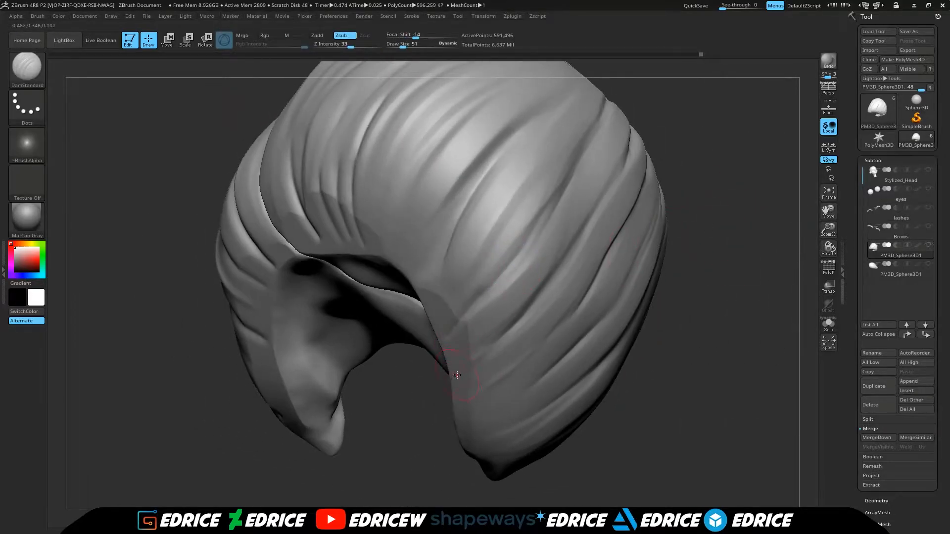
pyautogui.moveTo(683, 265); pyautogui.dragTo(619, 282)
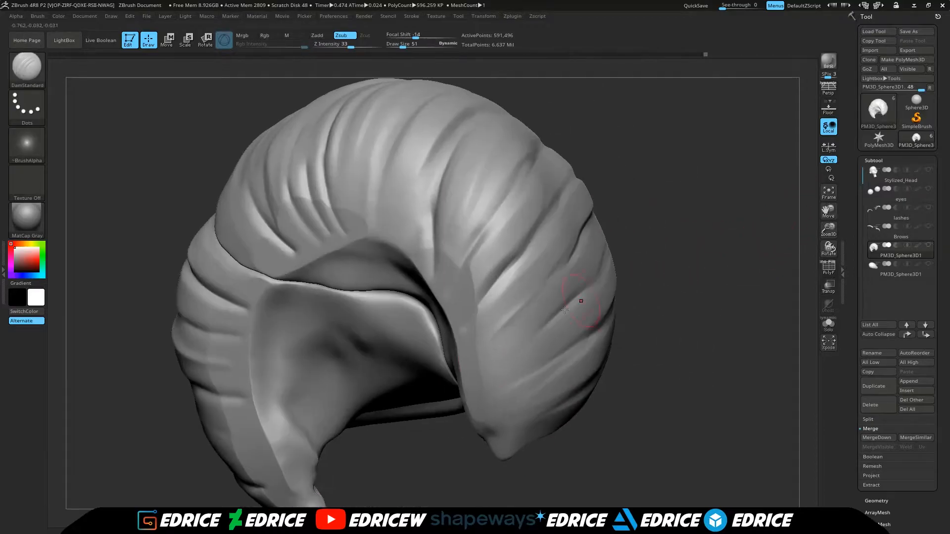
pyautogui.moveTo(473, 394)
pyautogui.mouseDown()
pyautogui.moveTo(544, 329)
pyautogui.moveTo(537, 363)
pyautogui.mouseUp()
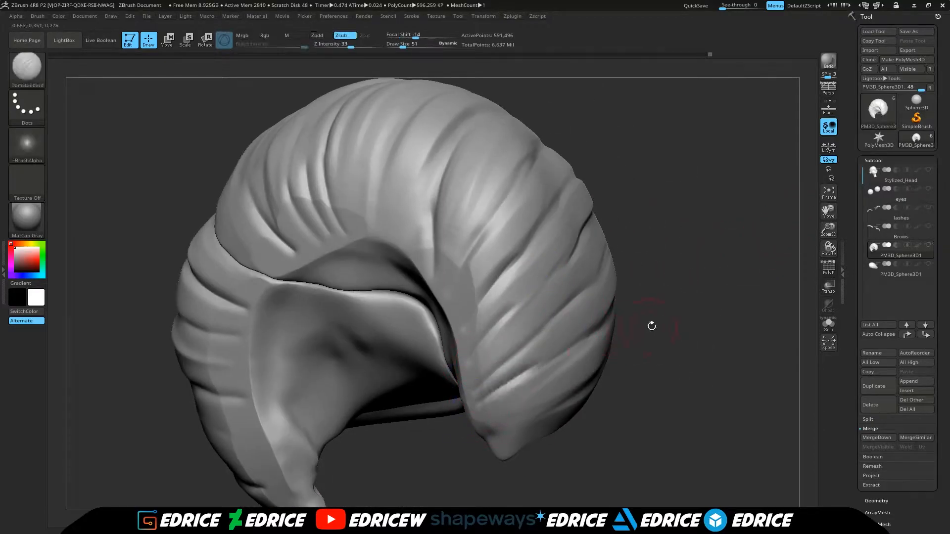
pyautogui.moveTo(641, 327); pyautogui.dragTo(589, 325)
pyautogui.moveTo(499, 432); pyautogui.dragTo(586, 394)
# Step: Carve vertical strand grooves up from the lower edge at the back of the bob
pyautogui.moveTo(643, 435); pyautogui.dragTo(730, 267)
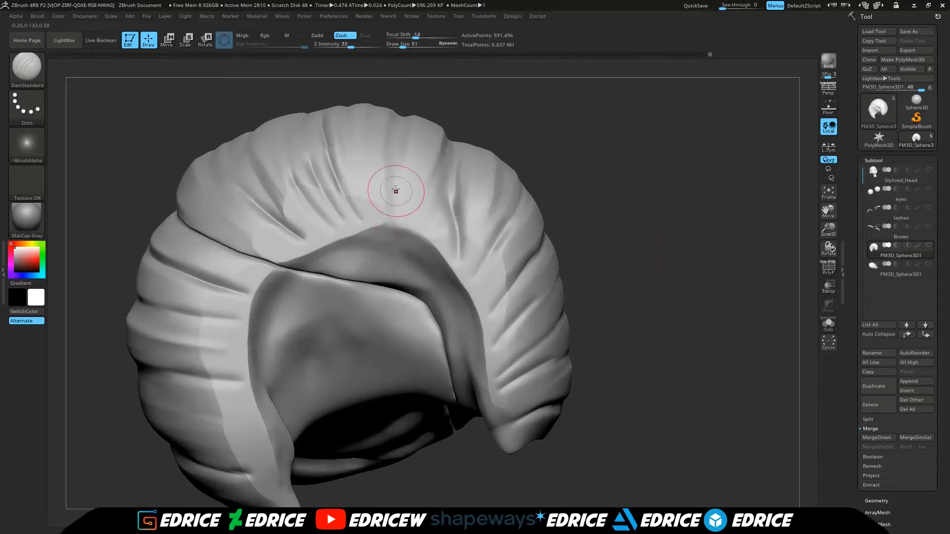
pyautogui.moveTo(399, 201); pyautogui.dragTo(395, 157)
pyautogui.moveTo(569, 99); pyautogui.dragTo(574, 197)
pyautogui.moveTo(414, 90); pyautogui.dragTo(397, 181)
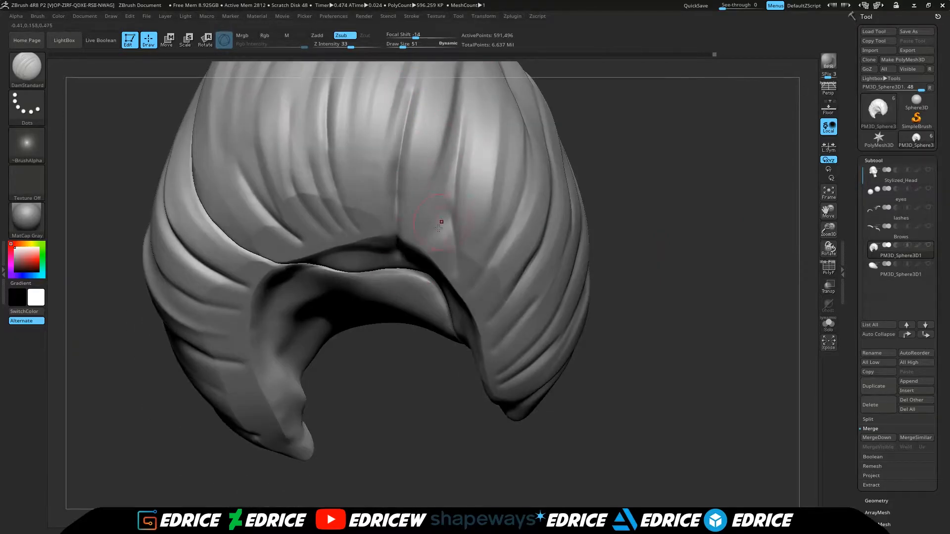
pyautogui.moveTo(438, 231); pyautogui.dragTo(459, 108)
pyautogui.moveTo(658, 297); pyautogui.dragTo(771, 198)
# Step: Show the head and other subtools, and carve strand grooves from the isolated section's parting edge
pyautogui.click(929, 245)
pyautogui.moveTo(762, 237)
pyautogui.mouseDown()
pyautogui.moveTo(740, 329)
pyautogui.moveTo(770, 225)
pyautogui.moveTo(757, 277)
pyautogui.mouseUp()
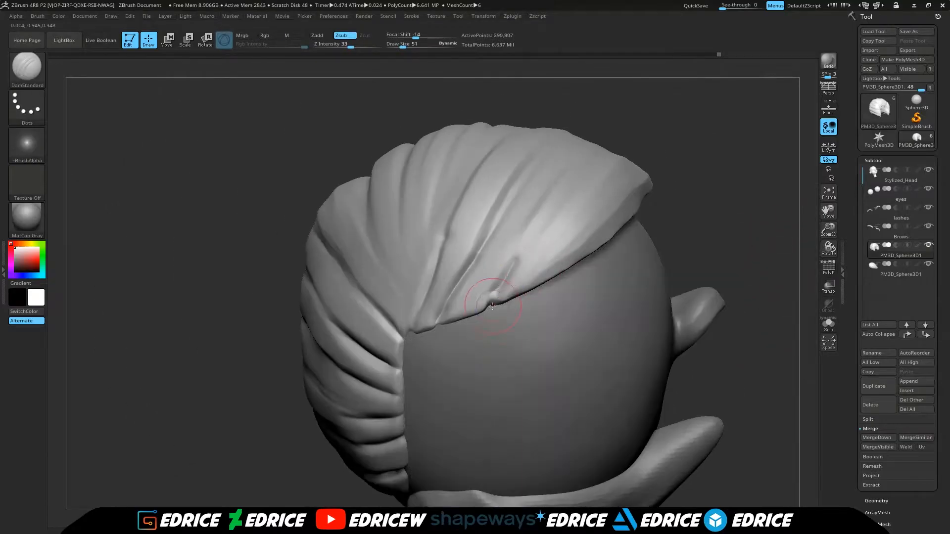
pyautogui.moveTo(712, 198); pyautogui.dragTo(740, 201)
pyautogui.moveTo(437, 324); pyautogui.dragTo(449, 299)
pyautogui.moveTo(692, 163); pyautogui.dragTo(660, 156)
pyautogui.moveTo(510, 291); pyautogui.dragTo(569, 205)
# Step: Carve more strand grooves over the isolated section, then show both bob sections and frame the head
pyautogui.moveTo(665, 148); pyautogui.dragTo(712, 156)
pyautogui.moveTo(339, 178); pyautogui.dragTo(405, 275)
pyautogui.moveTo(486, 85); pyautogui.dragTo(527, 109)
pyautogui.moveTo(720, 337); pyautogui.dragTo(721, 271)
pyautogui.keyDown('ctrl'); pyautogui.keyDown('shift'); pyautogui.click(736, 301); pyautogui.keyUp('shift'); pyautogui.keyUp('ctrl')
pyautogui.click(829, 193)
pyautogui.moveTo(707, 381); pyautogui.dragTo(707, 359)
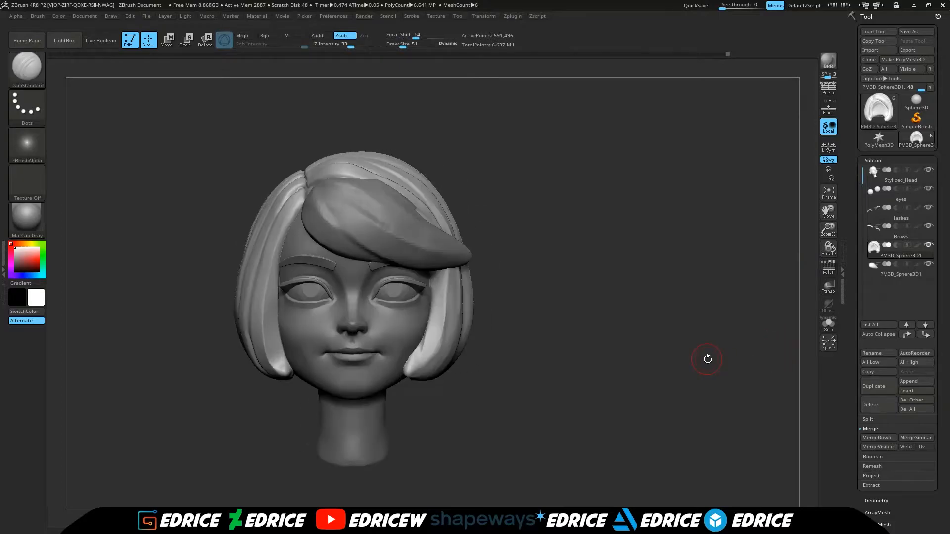
# Step: Select the fringe subtool and remesh it with DynaMesh at resolution 712 with Polish on
pyautogui.click(900, 270)
pyautogui.moveTo(904, 490); pyautogui.dragTo(903, 278)
pyautogui.click(880, 289)
pyautogui.moveTo(870, 126); pyautogui.dragTo(876, 124)
pyautogui.keyDown('ctrl'); pyautogui.moveTo(743, 302); pyautogui.dragTo(797, 250); pyautogui.keyUp('ctrl')
pyautogui.click(926, 103)
pyautogui.keyDown('ctrl'); pyautogui.moveTo(593, 228); pyautogui.dragTo(830, 221); pyautogui.keyUp('ctrl')
# Step: Carve long strand grooves from the fringe's root at the parting toward its swept tip
pyautogui.moveTo(643, 227); pyautogui.dragTo(688, 257)
pyautogui.moveTo(594, 228); pyautogui.dragTo(614, 262)
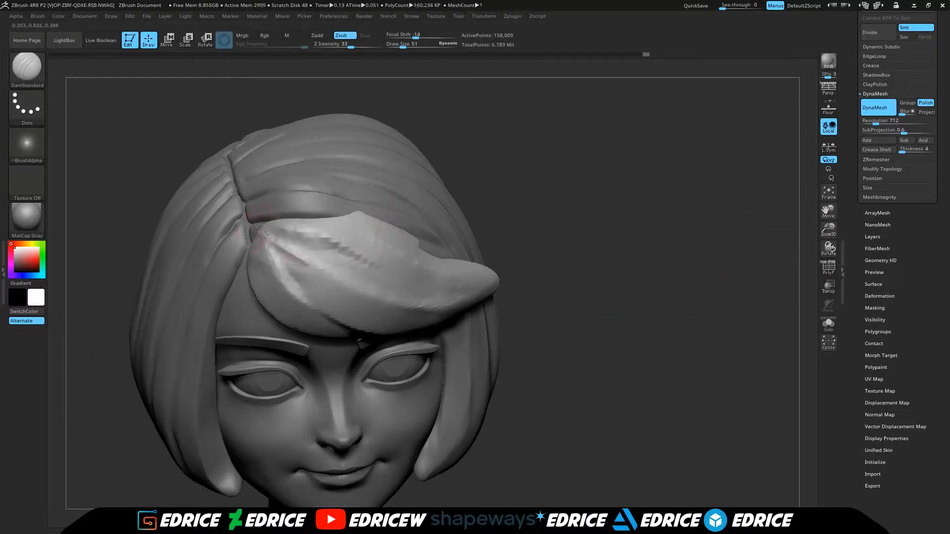
pyautogui.moveTo(256, 227); pyautogui.dragTo(389, 297)
pyautogui.moveTo(593, 227); pyautogui.dragTo(623, 208)
pyautogui.moveTo(258, 241)
pyautogui.mouseDown()
pyautogui.moveTo(407, 315)
pyautogui.moveTo(478, 299)
pyautogui.mouseUp()
pyautogui.moveTo(571, 203); pyautogui.dragTo(576, 258)
pyautogui.moveTo(260, 215)
pyautogui.mouseDown()
pyautogui.moveTo(422, 286)
pyautogui.moveTo(495, 291)
pyautogui.mouseUp()
# Step: Carve and smooth more strand grooves across the lower front of the fringe, then remesh it with DynaMesh
pyautogui.moveTo(584, 307); pyautogui.dragTo(456, 147)
pyautogui.moveTo(574, 213); pyautogui.dragTo(567, 227)
pyautogui.moveTo(255, 262); pyautogui.dragTo(396, 318)
pyautogui.keyDown('shift'); pyautogui.moveTo(317, 309); pyautogui.dragTo(386, 322); pyautogui.keyUp('shift')
pyautogui.moveTo(594, 278); pyautogui.dragTo(475, 222)
pyautogui.moveTo(289, 284); pyautogui.dragTo(438, 298)
pyautogui.keyDown('shift'); pyautogui.moveTo(317, 292); pyautogui.dragTo(386, 302); pyautogui.keyUp('shift')
pyautogui.moveTo(436, 143); pyautogui.dragTo(532, 171)
pyautogui.moveTo(532, 171)
pyautogui.keyDown('ctrl'); pyautogui.mouseDown()
pyautogui.moveTo(539, 278)
pyautogui.moveTo(643, 336)
pyautogui.mouseUp(); pyautogui.keyUp('ctrl')
# Step: Nudge the fringe's root into shape at the parting with the Move Topological brush, raising the draw size to 109
pyautogui.click(31, 77)
pyautogui.click(308, 240)
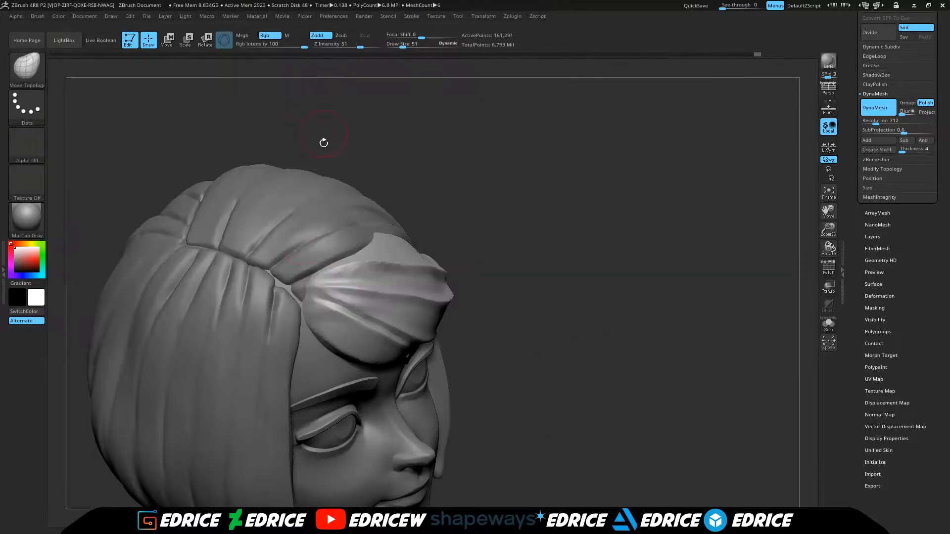
pyautogui.moveTo(534, 208); pyautogui.dragTo(475, 198)
pyautogui.moveTo(302, 284); pyautogui.dragTo(311, 292)
pyautogui.moveTo(524, 213); pyautogui.dragTo(638, 198)
pyautogui.moveTo(294, 292); pyautogui.dragTo(302, 295)
pyautogui.moveTo(639, 198)
pyautogui.mouseDown()
pyautogui.moveTo(584, 218)
pyautogui.moveTo(538, 151)
pyautogui.mouseUp()
pyautogui.moveTo(402, 46); pyautogui.dragTo(410, 46)
pyautogui.moveTo(433, 127); pyautogui.dragTo(376, 136)
pyautogui.moveTo(364, 302); pyautogui.dragTo(353, 309)
pyautogui.moveTo(643, 128); pyautogui.dragTo(589, 169)
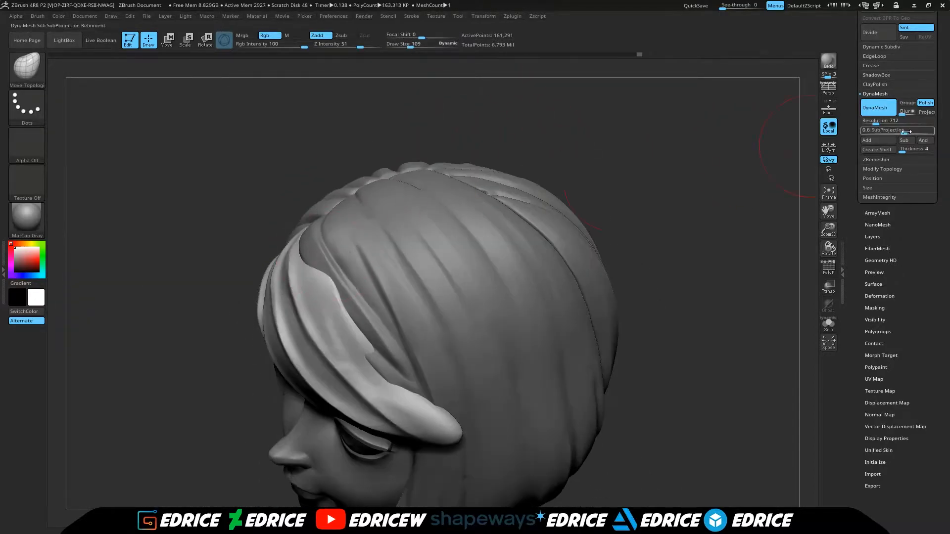
# Step: Isolate the fringe subtool, then reshape its upper edge and smooth its surface
pyautogui.moveTo(898, 146); pyautogui.dragTo(891, 301)
pyautogui.click(885, 104)
pyautogui.click(928, 208)
pyautogui.moveTo(637, 271); pyautogui.dragTo(559, 262)
pyautogui.moveTo(384, 246)
pyautogui.mouseDown()
pyautogui.moveTo(438, 314)
pyautogui.moveTo(434, 243)
pyautogui.moveTo(341, 277)
pyautogui.mouseUp()
pyautogui.keyDown('shift'); pyautogui.moveTo(307, 354); pyautogui.dragTo(254, 370); pyautogui.keyUp('shift')
pyautogui.moveTo(550, 279); pyautogui.dragTo(396, 237)
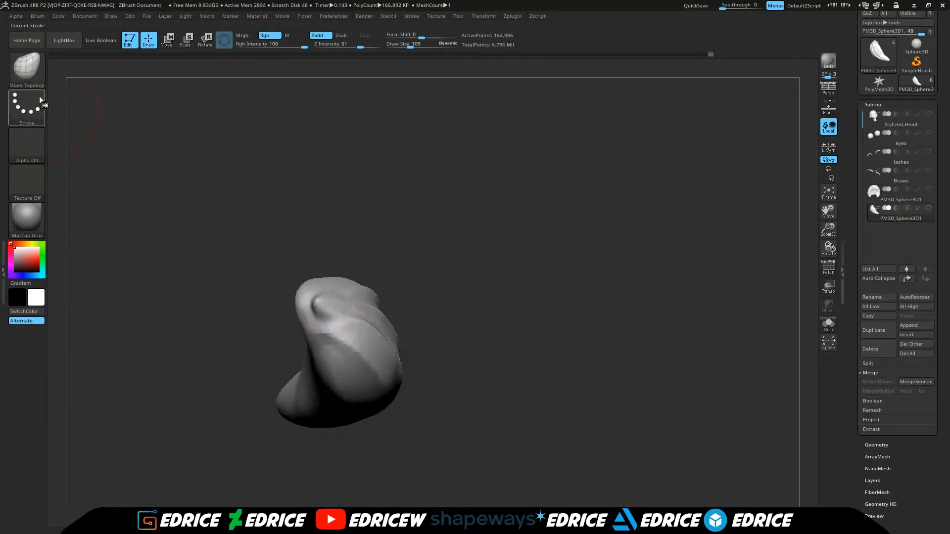
# Step: Flatten and clean the isolated fringe's root and edges with the hPolish brush at draw size 62
pyautogui.click(27, 69)
pyautogui.click(231, 80)
pyautogui.moveTo(231, 82); pyautogui.dragTo(297, 109)
pyautogui.moveTo(410, 47); pyautogui.dragTo(405, 46)
pyautogui.moveTo(403, 117); pyautogui.dragTo(420, 163)
pyautogui.moveTo(377, 309); pyautogui.dragTo(452, 344)
pyautogui.moveTo(457, 306); pyautogui.dragTo(520, 283)
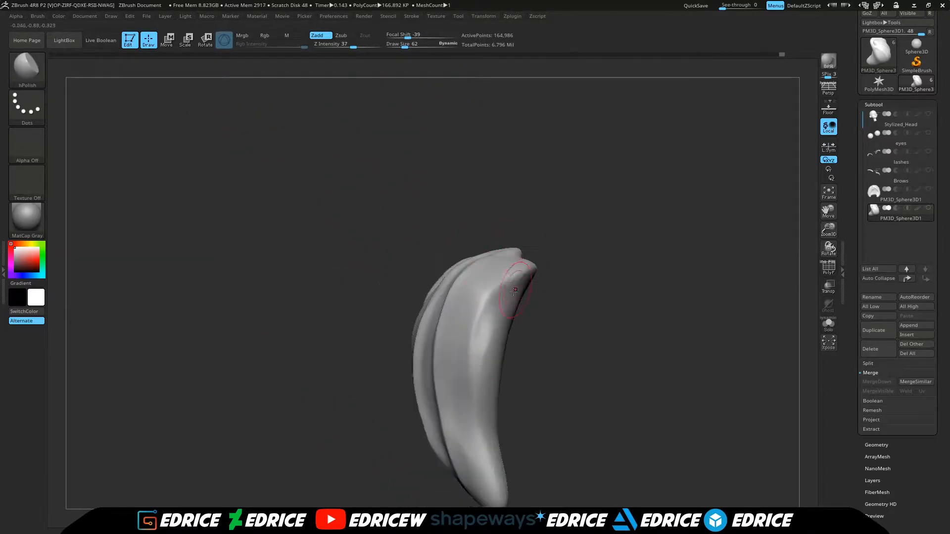
pyautogui.moveTo(514, 458)
pyautogui.mouseDown()
pyautogui.moveTo(370, 249)
pyautogui.moveTo(388, 412)
pyautogui.moveTo(585, 306)
pyautogui.mouseUp()
# Step: Show the other subtools, try pulling out the fringe's tip with the SnakeHook brush, and undo the pull
pyautogui.click(928, 208)
pyautogui.moveTo(779, 317); pyautogui.dragTo(722, 344)
pyautogui.click(38, 72)
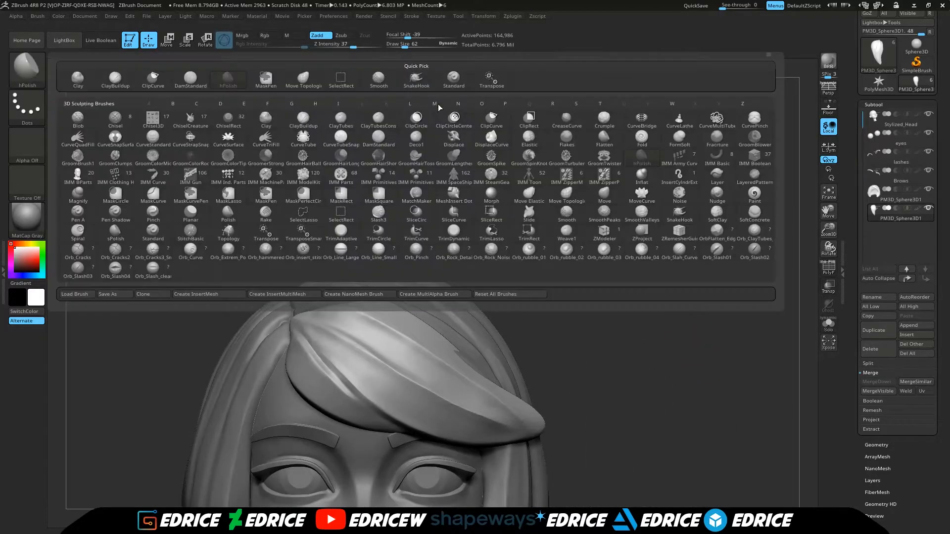
pyautogui.click(416, 119)
pyautogui.moveTo(638, 341); pyautogui.dragTo(648, 376)
pyautogui.moveTo(692, 341); pyautogui.dragTo(590, 373)
pyautogui.moveTo(577, 392); pyautogui.dragTo(591, 379)
pyautogui.hotkey('ctrl', 'z')
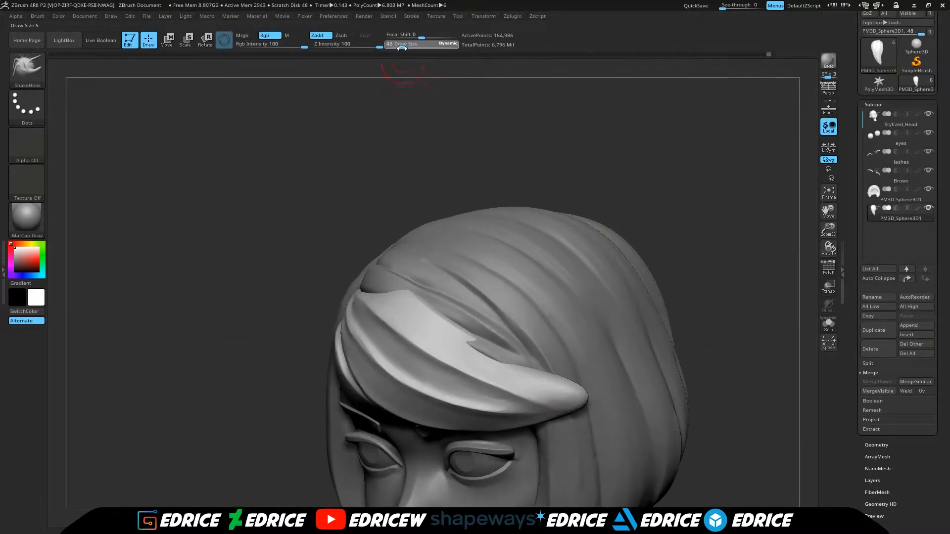
# Step: Pull pointed strand ends out of the fringe's tip with the SnakeHook brush at draw size 28
pyautogui.click(395, 45)
pyautogui.moveTo(718, 376); pyautogui.dragTo(732, 342)
pyautogui.moveTo(708, 346)
pyautogui.keyDown('ctrl'); pyautogui.mouseDown()
pyautogui.moveTo(737, 376)
pyautogui.moveTo(718, 401)
pyautogui.moveTo(678, 379)
pyautogui.mouseUp(); pyautogui.keyUp('ctrl')
pyautogui.moveTo(454, 225); pyautogui.dragTo(542, 281)
pyautogui.moveTo(432, 279); pyautogui.dragTo(483, 500)
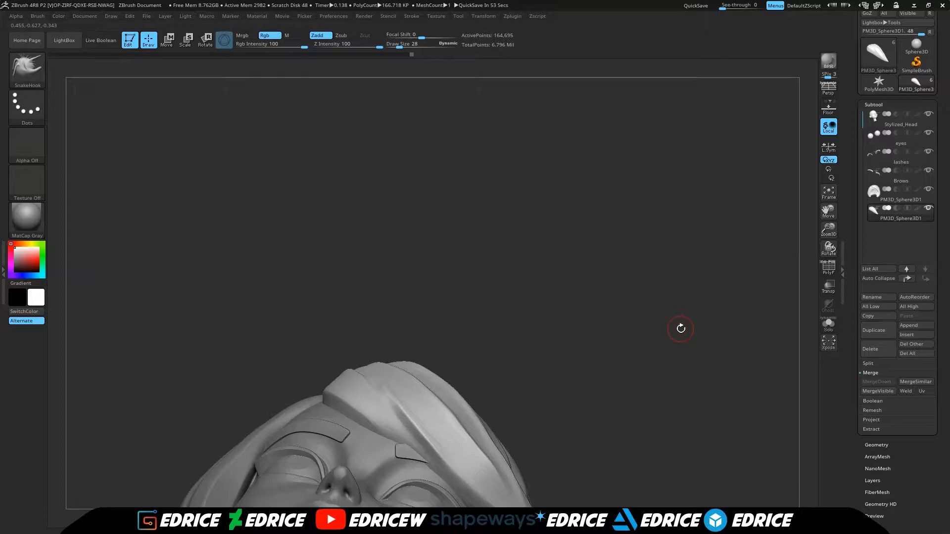
pyautogui.moveTo(681, 328); pyautogui.dragTo(809, 265)
# Step: Adjust the fringe's shape with the Move Elastic brush, raising the draw size to 201, and select the bob subtool
pyautogui.press('b')
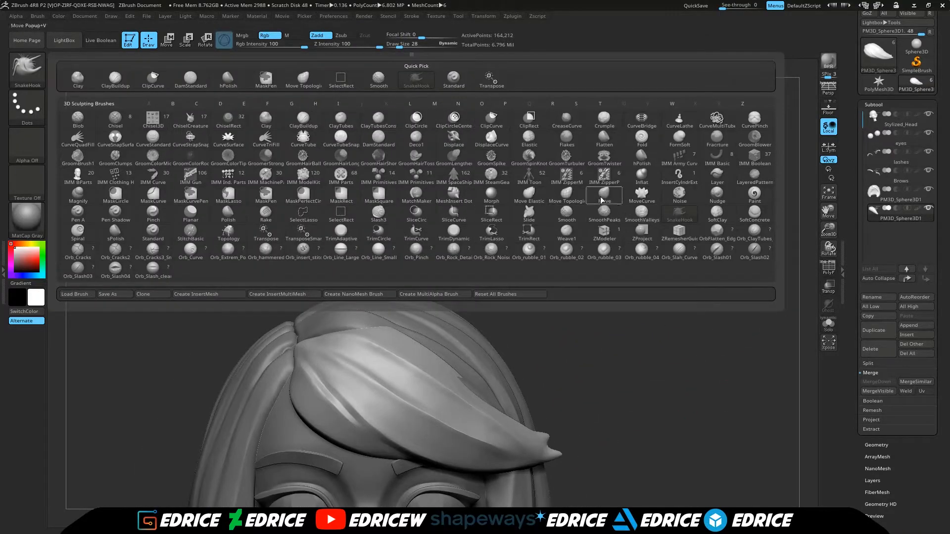
pyautogui.click(529, 199)
pyautogui.moveTo(399, 47); pyautogui.dragTo(410, 47)
pyautogui.moveTo(524, 242)
pyautogui.mouseDown()
pyautogui.moveTo(553, 286)
pyautogui.moveTo(507, 326)
pyautogui.moveTo(430, 278)
pyautogui.moveTo(398, 277)
pyautogui.moveTo(373, 294)
pyautogui.moveTo(446, 290)
pyautogui.mouseUp()
pyautogui.click(829, 193)
pyautogui.click(828, 194)
pyautogui.keyDown('shift'); pyautogui.moveTo(773, 282); pyautogui.dragTo(769, 299); pyautogui.keyUp('shift')
pyautogui.moveTo(829, 245); pyautogui.dragTo(273, 275)
pyautogui.moveTo(417, 46); pyautogui.dragTo(418, 46)
pyautogui.moveTo(614, 183); pyautogui.dragTo(816, 275)
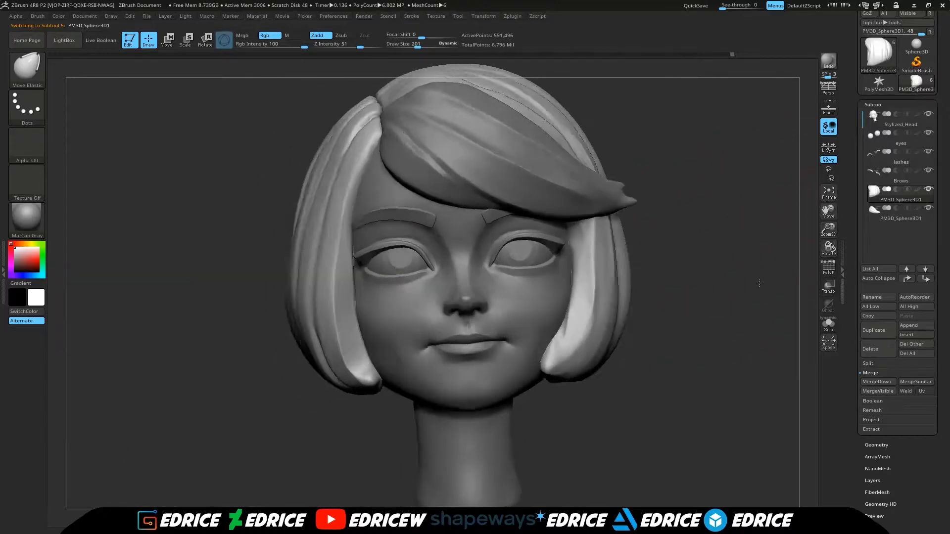
# Step: Save the tool to disk
pyautogui.scroll(2, 935, 51)
pyautogui.click(907, 31)
pyautogui.press('Return')
pyautogui.press('Return')
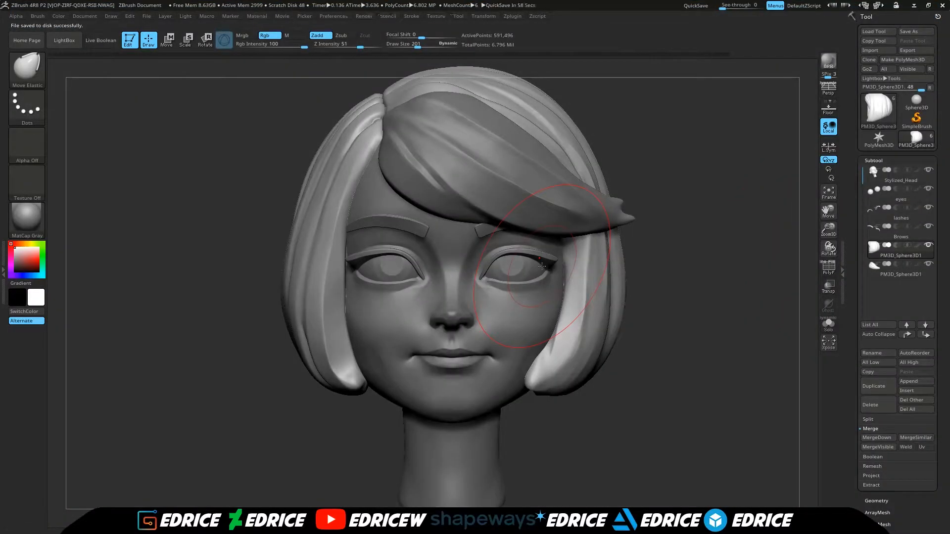
# Step: Select the fringe and carve grooves along its lower edge near the root with DamStandard at draw size 69
pyautogui.moveTo(809, 228); pyautogui.dragTo(711, 311)
pyautogui.click(34, 78)
pyautogui.click(218, 85)
pyautogui.keyDown('alt'); pyautogui.click(371, 140); pyautogui.keyUp('alt')
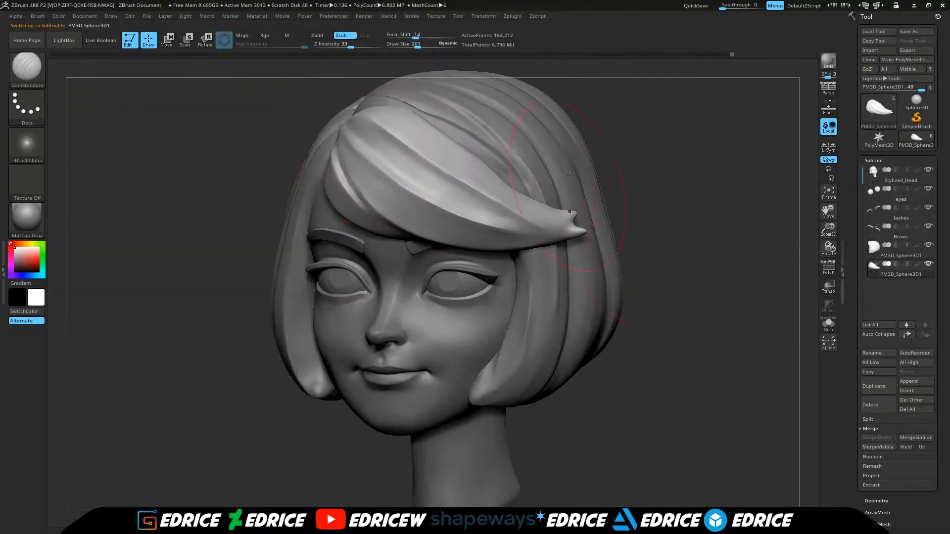
pyautogui.moveTo(718, 257); pyautogui.dragTo(643, 262)
pyautogui.moveTo(419, 46); pyautogui.dragTo(406, 45)
pyautogui.moveTo(708, 263); pyautogui.dragTo(648, 262)
pyautogui.moveTo(373, 227); pyautogui.dragTo(426, 230)
pyautogui.moveTo(345, 201); pyautogui.dragTo(397, 231)
# Step: Carve additional grooves from the fringe's lower root along its length toward the tip
pyautogui.moveTo(649, 262); pyautogui.dragTo(708, 267)
pyautogui.moveTo(344, 195); pyautogui.dragTo(436, 218)
pyautogui.moveTo(495, 169); pyautogui.dragTo(593, 164)
pyautogui.moveTo(449, 198); pyautogui.dragTo(523, 213)
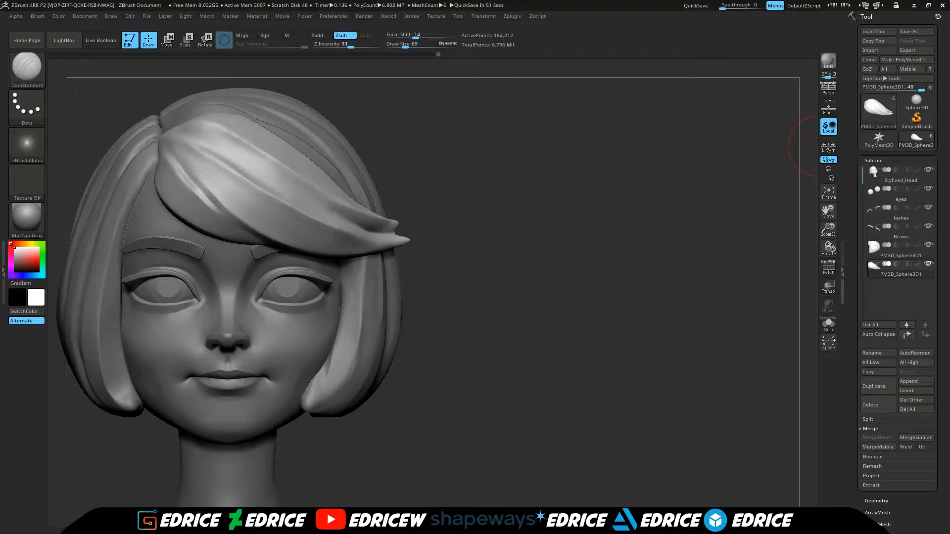
pyautogui.moveTo(485, 292)
pyautogui.mouseDown()
pyautogui.moveTo(765, 254)
pyautogui.moveTo(704, 307)
pyautogui.moveTo(711, 301)
pyautogui.moveTo(749, 328)
pyautogui.moveTo(796, 313)
pyautogui.mouseUp()
pyautogui.click(36, 79)
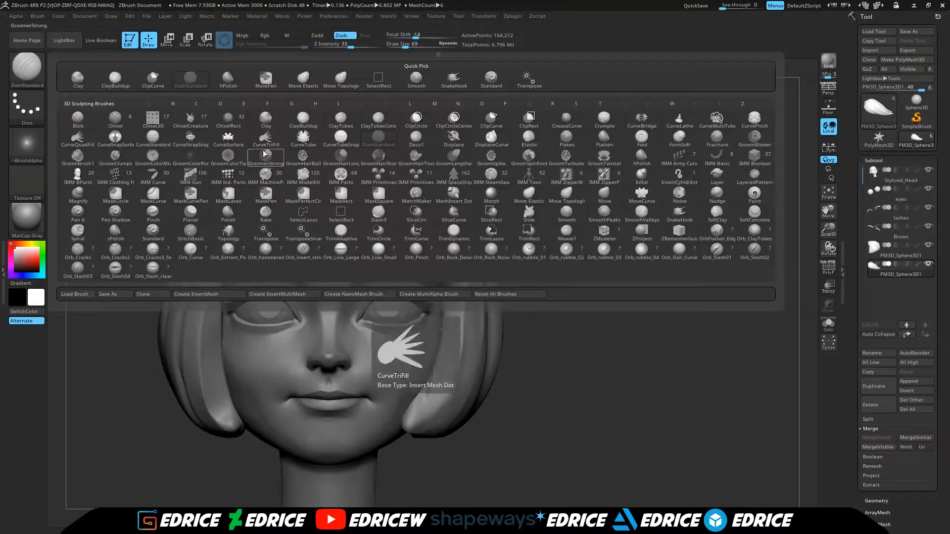
pyautogui.click(334, 121)
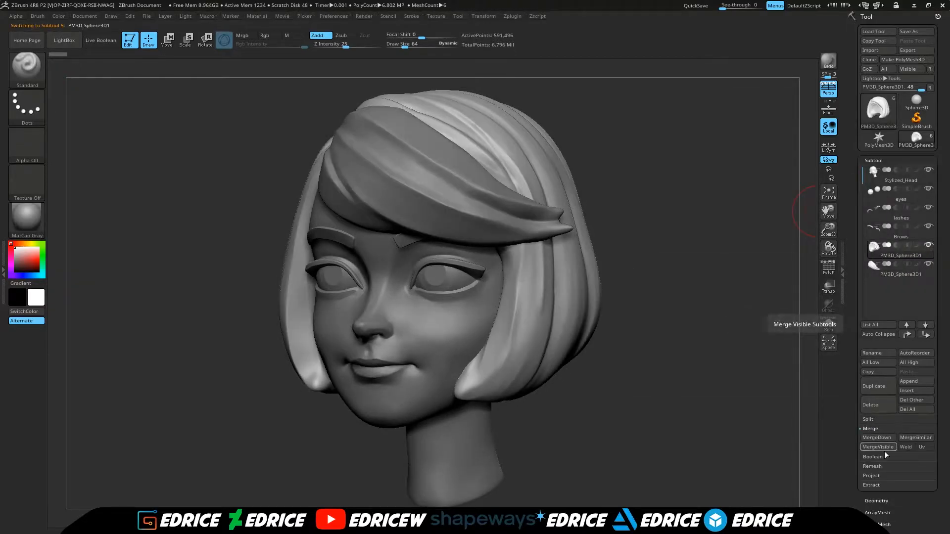
# Step: Merge the bob subtool down with the fringe, then append a Cube3D and select it
pyautogui.click(877, 437)
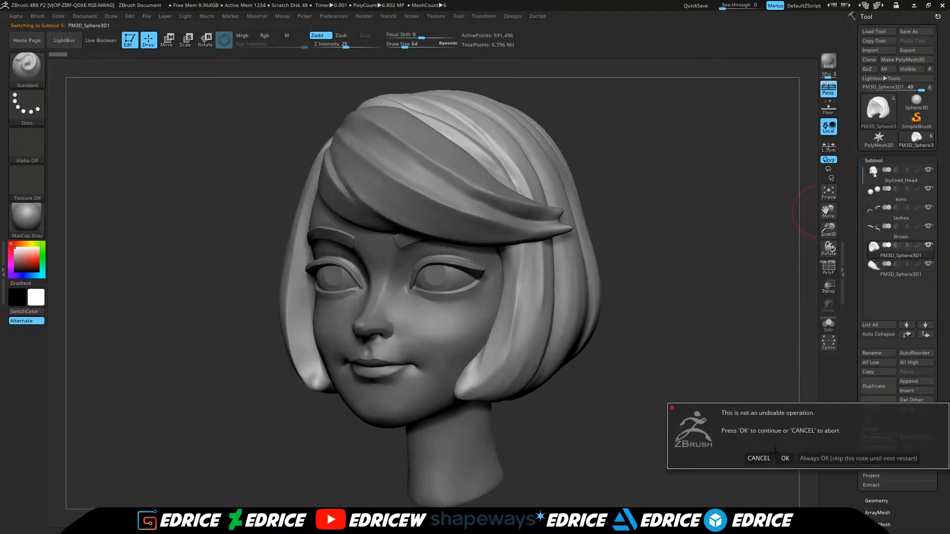
pyautogui.click(757, 453)
pyautogui.click(909, 382)
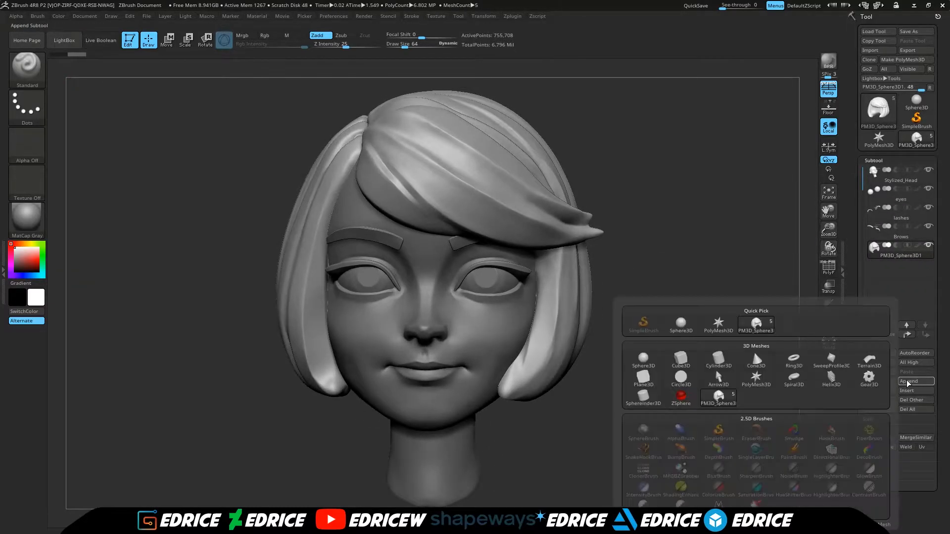
pyautogui.click(689, 360)
pyautogui.keyDown('alt'); pyautogui.click(643, 354); pyautogui.keyUp('alt')
# Step: Turn on transparency, then move the cube over the side of the head and scale it down to a slab
pyautogui.click(828, 287)
pyautogui.press('w')
pyautogui.moveTo(711, 266); pyautogui.dragTo(748, 277)
pyautogui.moveTo(432, 307); pyautogui.dragTo(589, 311)
pyautogui.keyDown('shift'); pyautogui.moveTo(643, 317); pyautogui.dragTo(690, 321); pyautogui.keyUp('shift')
pyautogui.moveTo(463, 307); pyautogui.dragTo(394, 296)
pyautogui.moveTo(493, 307); pyautogui.dragTo(486, 307)
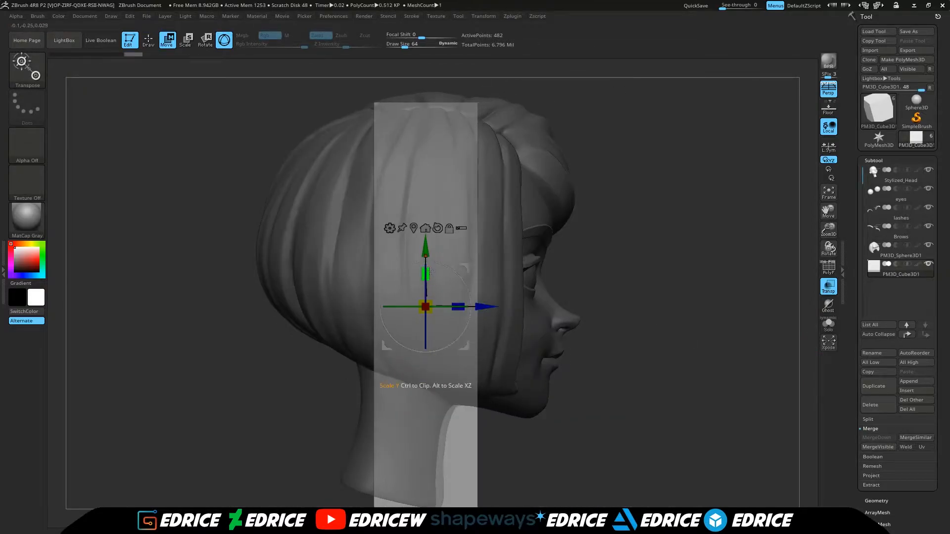
pyautogui.moveTo(426, 275); pyautogui.dragTo(426, 297)
pyautogui.moveTo(426, 247); pyautogui.dragTo(426, 192)
# Step: Fit the slab against the outer side of the hair, turning off perspective to adjust its placement
pyautogui.keyDown('shift'); pyautogui.moveTo(426, 192); pyautogui.dragTo(356, 213, button='right'); pyautogui.keyUp('shift')
pyautogui.moveTo(367, 251); pyautogui.dragTo(219, 250)
pyautogui.keyDown('shift'); pyautogui.moveTo(220, 251); pyautogui.dragTo(317, 251, button='right'); pyautogui.keyUp('shift')
pyautogui.moveTo(341, 251); pyautogui.dragTo(357, 251)
pyautogui.click(826, 93)
pyautogui.moveTo(829, 212); pyautogui.dragTo(831, 267)
pyautogui.moveTo(406, 267); pyautogui.dragTo(384, 266)
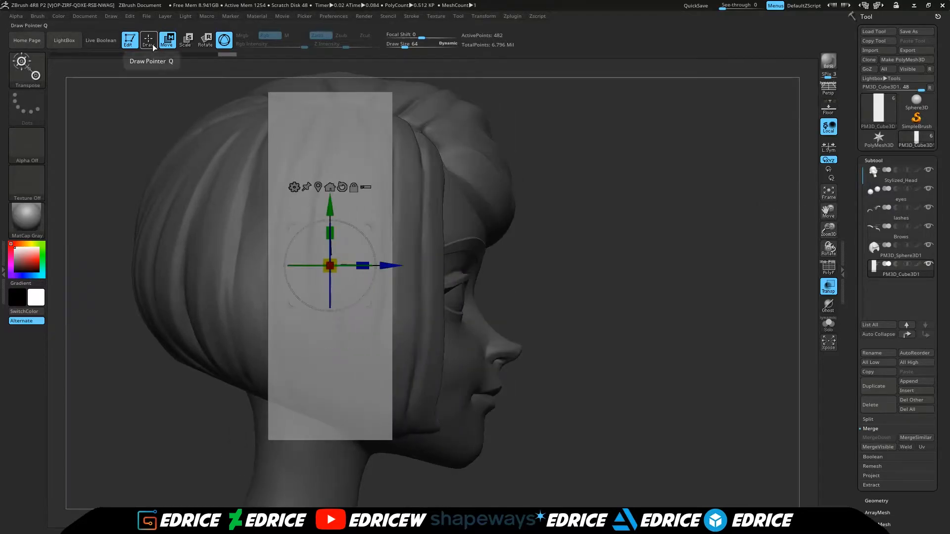
# Step: Taper the slab's upper and lower ends with the Move Topological brush at draw size 182
pyautogui.click(148, 39)
pyautogui.click(26, 69)
pyautogui.press('m')
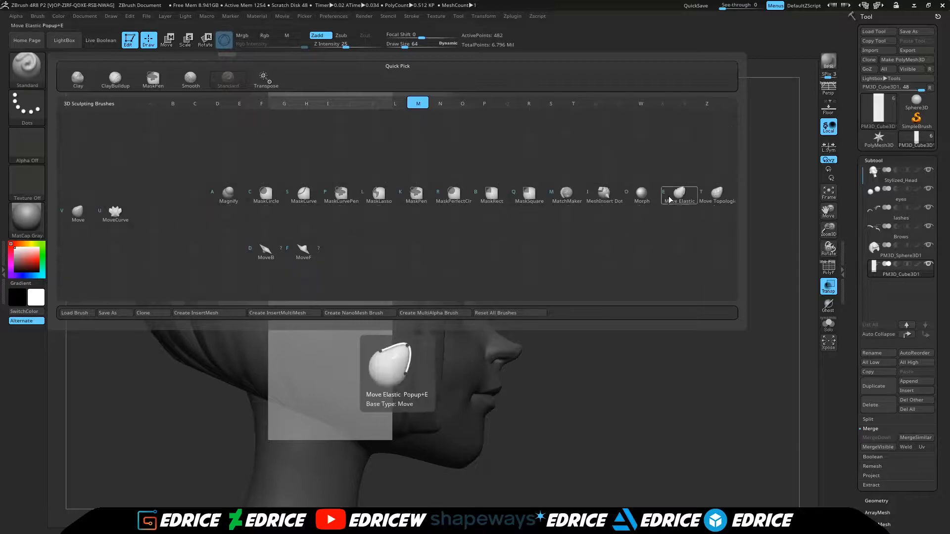
pyautogui.press('t')
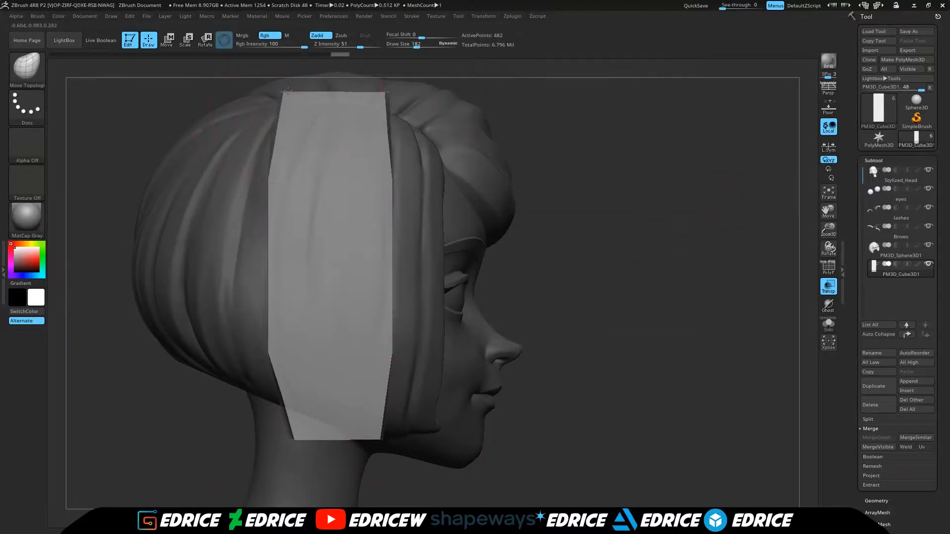
# Step: Apply a bend curve deformer to the slab and bend its upper half to follow the side of the hair
pyautogui.keyDown('shift'); pyautogui.moveTo(573, 185); pyautogui.dragTo(548, 218); pyautogui.keyUp('shift')
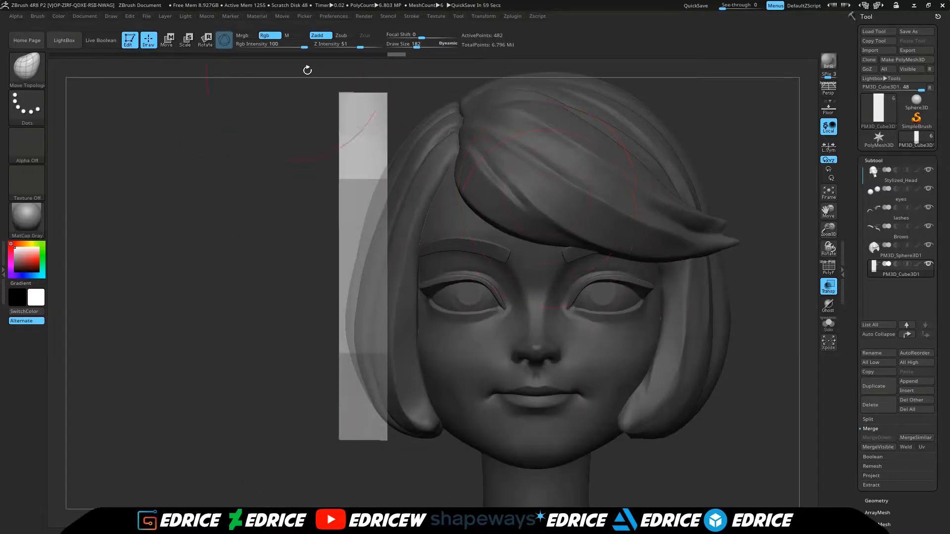
pyautogui.click(168, 41)
pyautogui.click(327, 188)
pyautogui.click(428, 214)
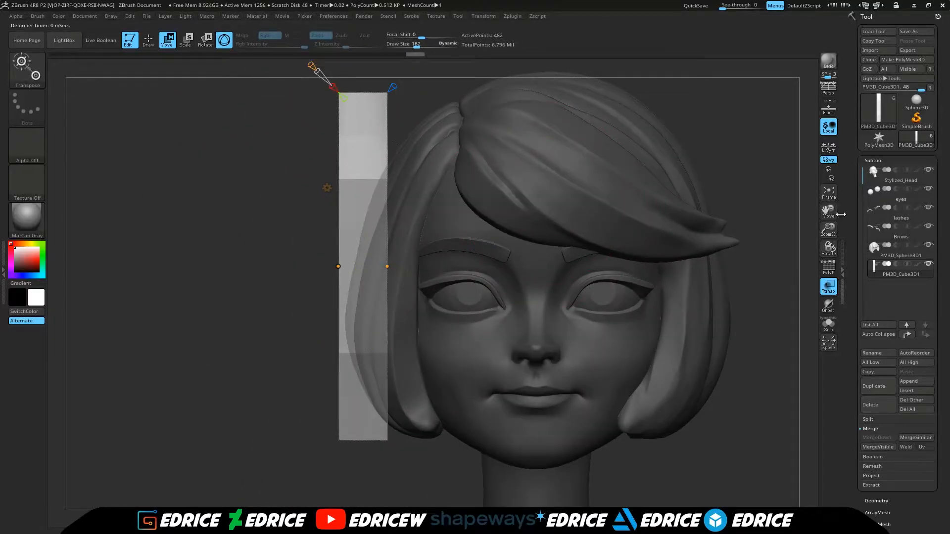
pyautogui.moveTo(838, 214); pyautogui.dragTo(845, 243)
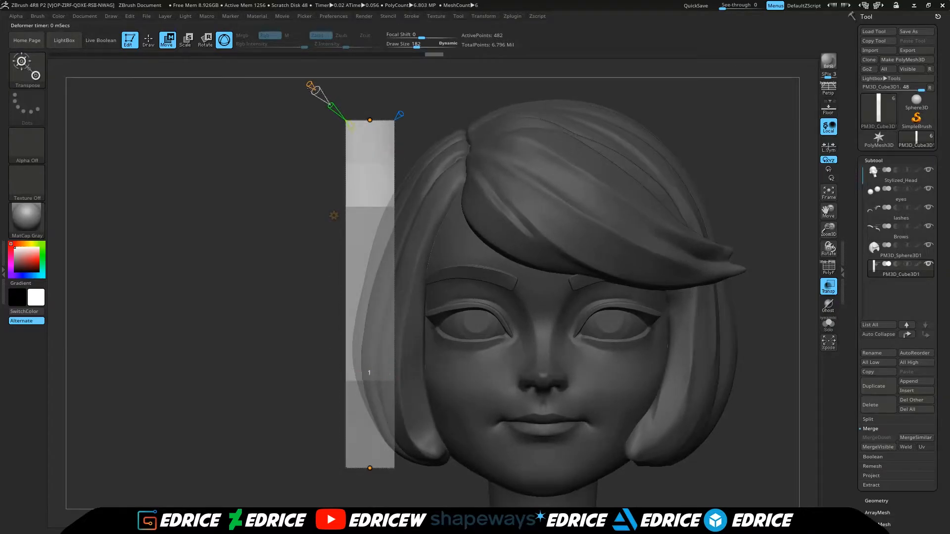
pyautogui.moveTo(370, 121); pyautogui.dragTo(472, 141)
pyautogui.moveTo(427, 219); pyautogui.dragTo(388, 296)
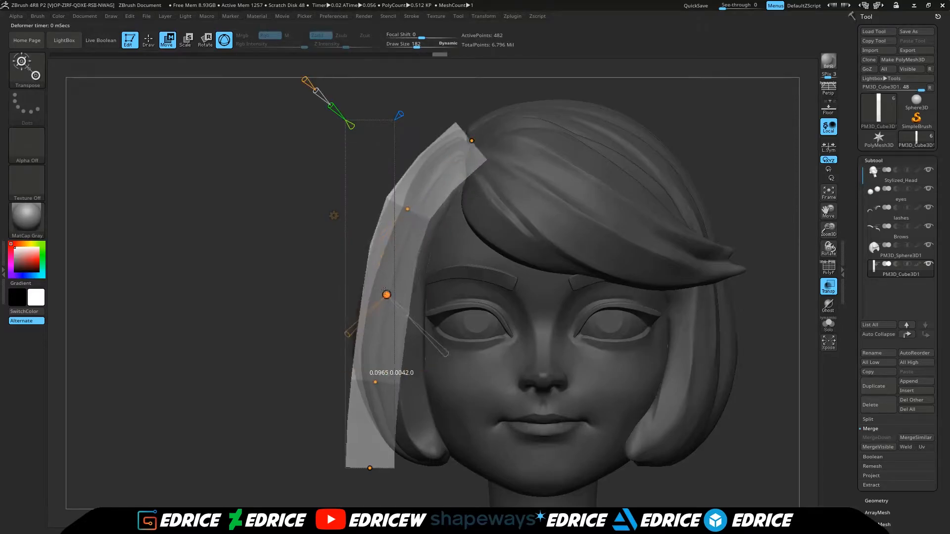
# Step: Bend the slab's lower end inward under the bob, refine the curve from front and back, and accept the deformer
pyautogui.moveTo(388, 470); pyautogui.dragTo(432, 461)
pyautogui.keyDown('shift'); pyautogui.moveTo(277, 436); pyautogui.dragTo(341, 435); pyautogui.keyUp('shift')
pyautogui.moveTo(370, 461)
pyautogui.mouseDown()
pyautogui.moveTo(346, 447)
pyautogui.moveTo(361, 451)
pyautogui.mouseUp()
pyautogui.keyDown('shift'); pyautogui.moveTo(469, 141); pyautogui.dragTo(413, 161); pyautogui.keyUp('shift')
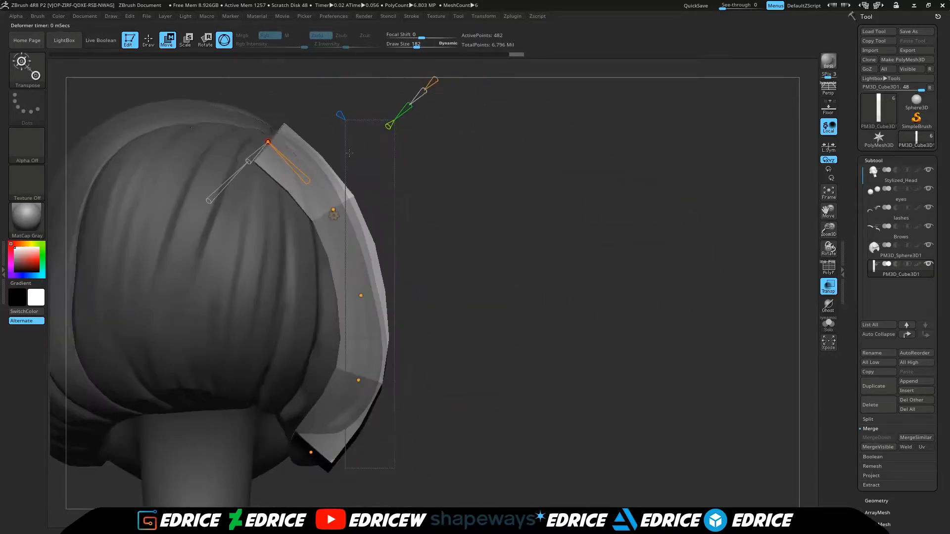
pyautogui.moveTo(267, 141); pyautogui.dragTo(259, 149)
pyautogui.moveTo(333, 210); pyautogui.dragTo(336, 206)
pyautogui.moveTo(549, 149); pyautogui.dragTo(412, 191)
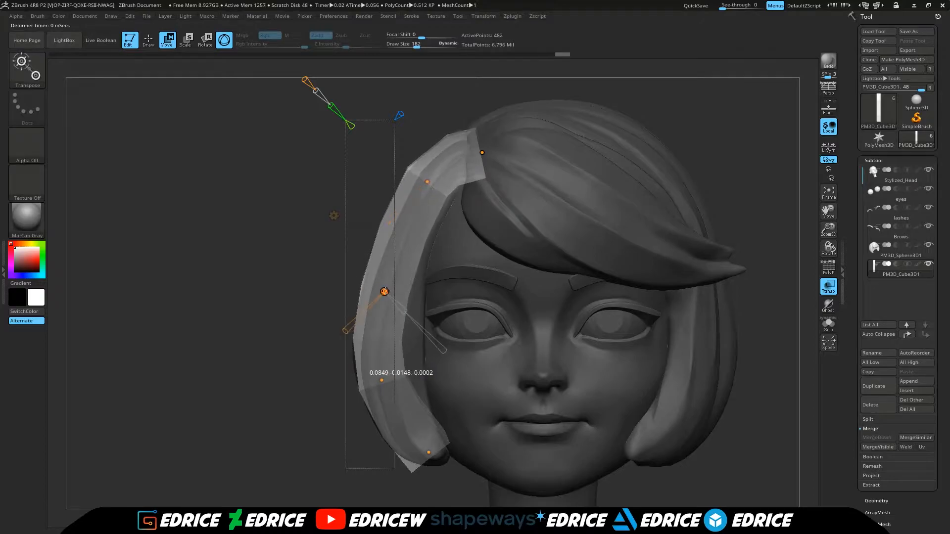
pyautogui.keyDown('shift'); pyautogui.moveTo(307, 277); pyautogui.dragTo(386, 270); pyautogui.keyUp('shift')
pyautogui.click(381, 216)
pyautogui.click(496, 216)
# Step: Duplicate the curved slab toward the face, then shift and rotate the copy to follow the front of the hair
pyautogui.moveTo(594, 185); pyautogui.dragTo(628, 183)
pyautogui.keyDown('ctrl'); pyautogui.moveTo(430, 293); pyautogui.dragTo(499, 293); pyautogui.keyUp('ctrl')
pyautogui.moveTo(643, 297); pyautogui.dragTo(569, 297)
pyautogui.moveTo(440, 296); pyautogui.dragTo(457, 295)
pyautogui.keyDown('shift'); pyautogui.moveTo(460, 289); pyautogui.dragTo(508, 264, button='right'); pyautogui.keyUp('shift')
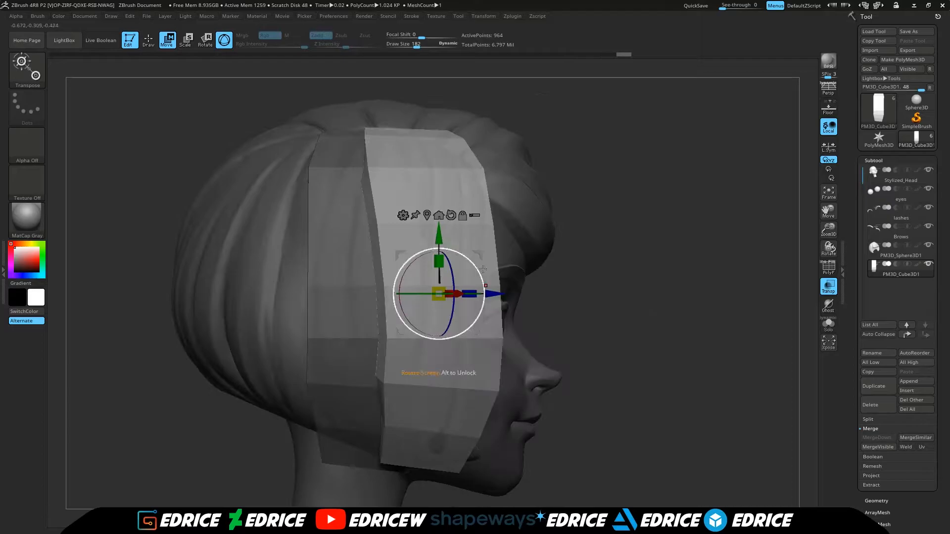
pyautogui.moveTo(501, 286); pyautogui.dragTo(506, 292)
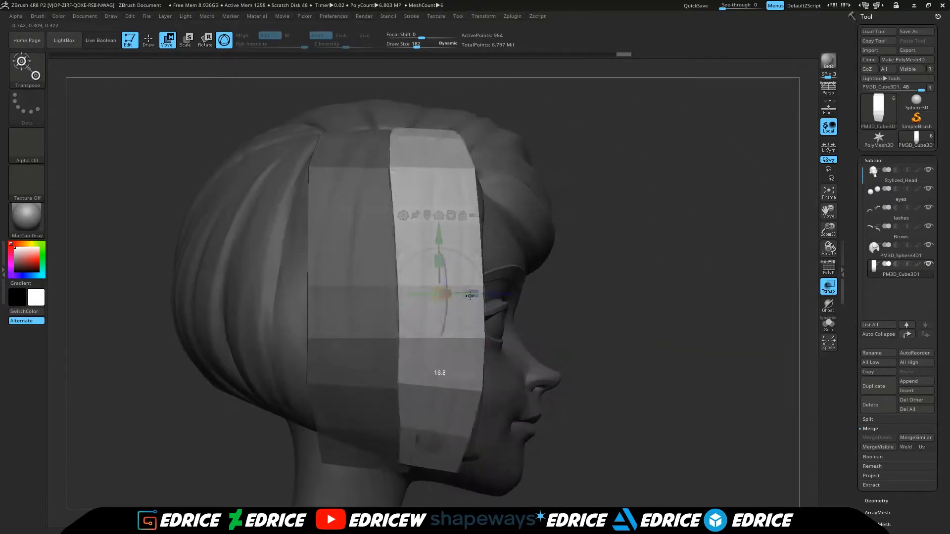
pyautogui.moveTo(509, 294); pyautogui.dragTo(515, 294)
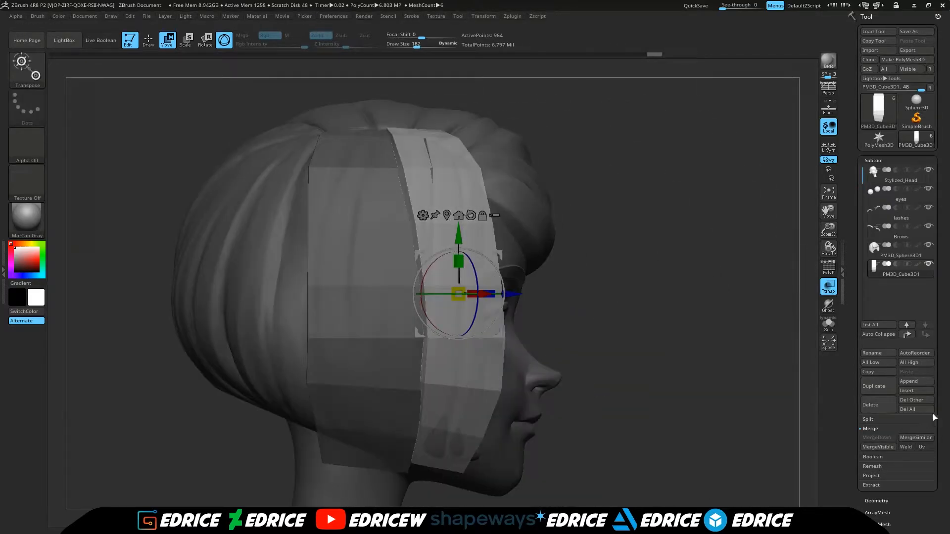
# Step: Clear the mask, split the slabs into separate polygroups with Auto Groups, and turn on the polyframe display
pyautogui.scroll(-10, 894, 72)
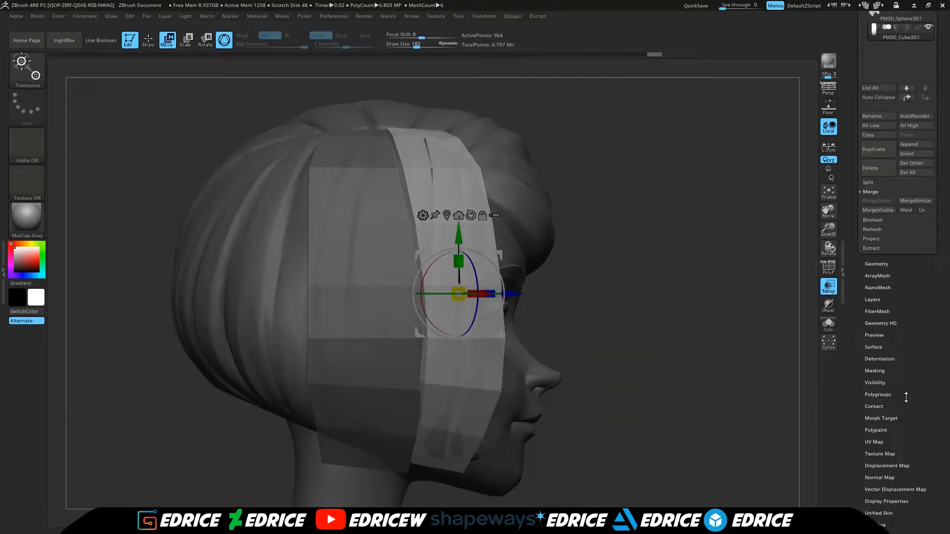
pyautogui.keyDown('ctrl'); pyautogui.click(681, 301); pyautogui.keyUp('ctrl')
pyautogui.keyDown('ctrl'); pyautogui.moveTo(681, 301); pyautogui.dragTo(698, 316); pyautogui.keyUp('ctrl')
pyautogui.click(832, 269)
# Step: Duplicate the middle slab toward the back of the head, then shift and rotate the copy to follow the rear hair
pyautogui.keyDown('ctrl'); pyautogui.click(371, 316); pyautogui.keyUp('ctrl')
pyautogui.keyDown('ctrl'); pyautogui.moveTo(432, 318); pyautogui.dragTo(367, 316); pyautogui.keyUp('ctrl')
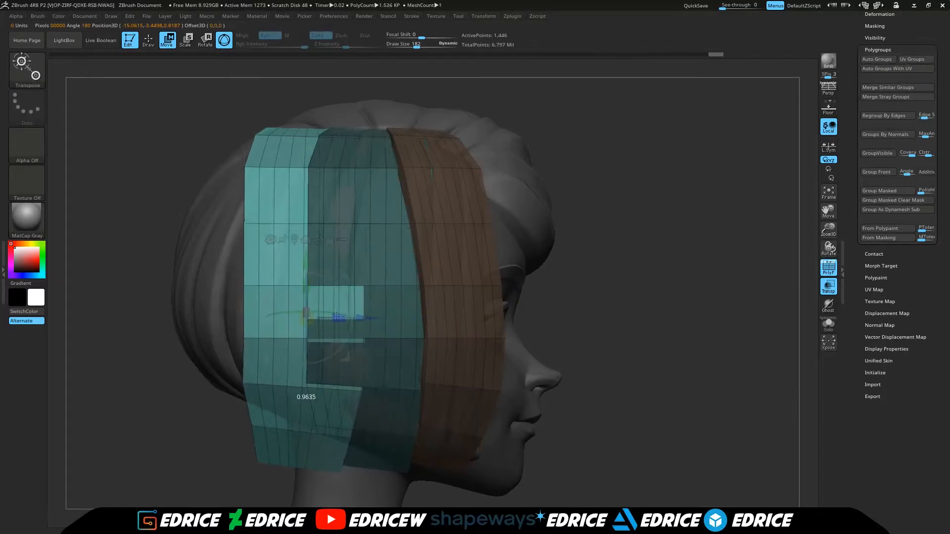
pyautogui.moveTo(367, 316); pyautogui.dragTo(410, 322, button='right')
pyautogui.moveTo(336, 316); pyautogui.dragTo(322, 319)
pyautogui.moveTo(336, 310); pyautogui.dragTo(321, 308)
pyautogui.keyDown('shift'); pyautogui.moveTo(356, 297); pyautogui.dragTo(317, 289, button='right'); pyautogui.keyUp('shift')
pyautogui.moveTo(318, 290); pyautogui.dragTo(324, 303)
pyautogui.moveTo(324, 303); pyautogui.dragTo(297, 314, button='right')
pyautogui.moveTo(296, 314); pyautogui.dragTo(308, 310)
pyautogui.moveTo(308, 310); pyautogui.dragTo(317, 287, button='right')
pyautogui.moveTo(316, 287); pyautogui.dragTo(322, 302)
pyautogui.moveTo(322, 302)
pyautogui.keyDown('shift'); pyautogui.mouseDown(button='right')
pyautogui.moveTo(331, 313)
pyautogui.moveTo(297, 313)
pyautogui.moveTo(316, 311)
pyautogui.mouseUp(button='right'); pyautogui.keyUp('shift')
# Step: Split the three slabs into separate polygroups with Auto Groups and turn off transparency
pyautogui.press('q')
pyautogui.moveTo(686, 314); pyautogui.dragTo(792, 312, button='right')
pyautogui.moveTo(914, 300); pyautogui.dragTo(916, 367)
pyautogui.click(877, 126)
pyautogui.moveTo(693, 297)
pyautogui.mouseDown(button='right')
pyautogui.moveTo(736, 310)
pyautogui.moveTo(693, 307)
pyautogui.mouseUp(button='right')
pyautogui.click(829, 286)
pyautogui.moveTo(802, 311); pyautogui.dragTo(386, 287, button='right')
# Step: Pull the side slabs closer to the hair surface with the Move Topological brush
pyautogui.moveTo(336, 341); pyautogui.dragTo(346, 400, button='right')
pyautogui.moveTo(345, 338); pyautogui.dragTo(342, 333)
pyautogui.moveTo(376, 332)
pyautogui.mouseDown(button='right')
pyautogui.moveTo(267, 329)
pyautogui.moveTo(356, 327)
pyautogui.mouseUp(button='right')
pyautogui.moveTo(555, 277)
pyautogui.mouseDown(button='right')
pyautogui.moveTo(411, 281)
pyautogui.moveTo(653, 212)
pyautogui.moveTo(733, 218)
pyautogui.mouseUp(button='right')
pyautogui.moveTo(403, 230); pyautogui.dragTo(636, 277, button='right')
# Step: Isolate the back slab and shape its upper end and edges to the hair with the Move Topological brush
pyautogui.keyDown('ctrl'); pyautogui.keyDown('shift'); pyautogui.click(380, 121); pyautogui.keyUp('shift'); pyautogui.keyUp('ctrl')
pyautogui.keyDown('ctrl'); pyautogui.keyDown('shift'); pyautogui.click(379, 118); pyautogui.keyUp('shift'); pyautogui.keyUp('ctrl')
pyautogui.keyDown('ctrl'); pyautogui.keyDown('shift'); pyautogui.click(298, 227); pyautogui.keyUp('shift'); pyautogui.keyUp('ctrl')
pyautogui.keyDown('ctrl'); pyautogui.keyDown('shift'); pyautogui.click(462, 165); pyautogui.keyUp('shift'); pyautogui.keyUp('ctrl')
pyautogui.keyDown('ctrl'); pyautogui.keyDown('shift'); pyautogui.click(399, 158); pyautogui.keyUp('shift'); pyautogui.keyUp('ctrl')
pyautogui.moveTo(356, 312); pyautogui.dragTo(339, 238, button='right')
pyautogui.moveTo(292, 335); pyautogui.dragTo(290, 335)
pyautogui.moveTo(307, 426)
pyautogui.mouseDown(button='right')
pyautogui.moveTo(231, 451)
pyautogui.moveTo(342, 438)
pyautogui.mouseUp(button='right')
pyautogui.moveTo(304, 321); pyautogui.dragTo(264, 339)
pyautogui.moveTo(415, 213)
pyautogui.mouseDown(button='right')
pyautogui.moveTo(465, 206)
pyautogui.moveTo(497, 255)
pyautogui.mouseUp(button='right')
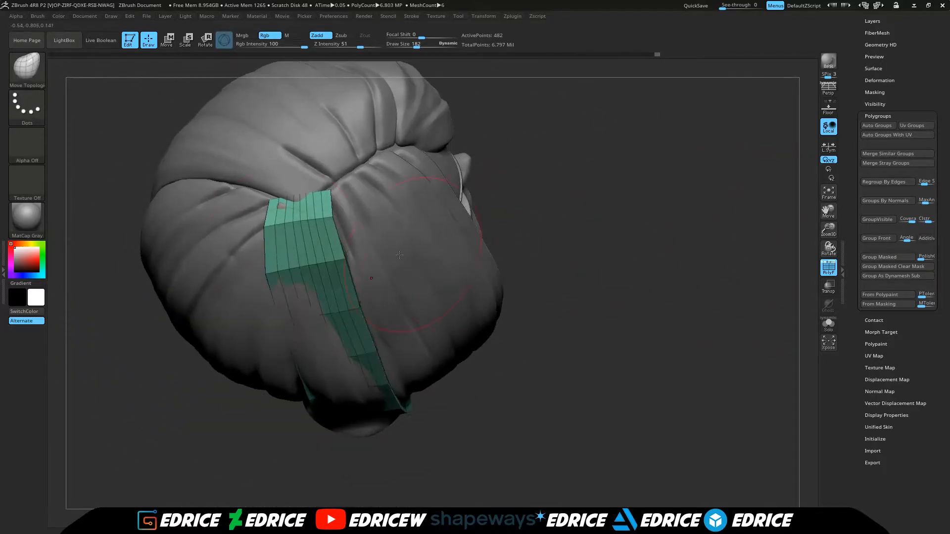
# Step: Pull the back slab's upper edges along the hair parting with the Move Elastic brush
pyautogui.press('b')
pyautogui.press('m')
pyautogui.press('e')
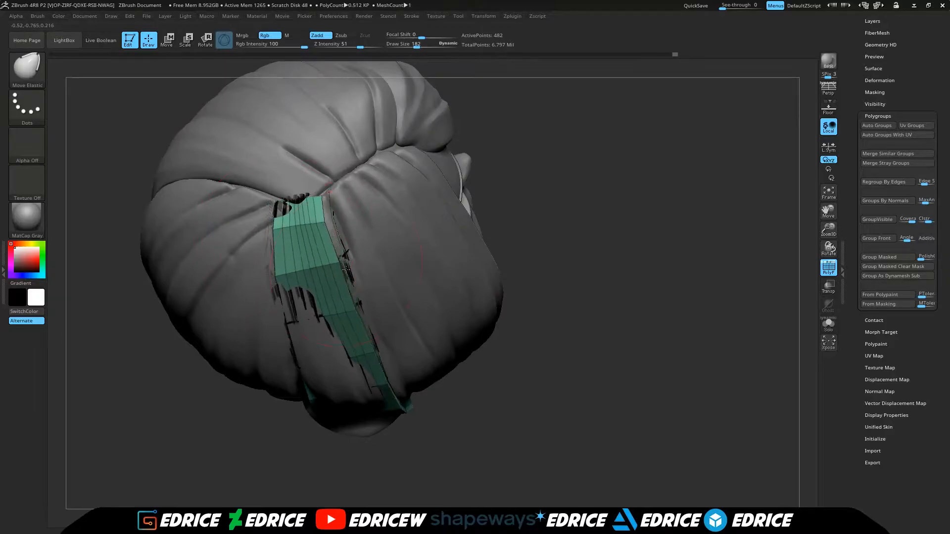
pyautogui.moveTo(347, 269); pyautogui.dragTo(421, 140, button='right')
pyautogui.moveTo(425, 342)
pyautogui.mouseDown(button='right')
pyautogui.moveTo(562, 300)
pyautogui.moveTo(687, 297)
pyautogui.moveTo(525, 292)
pyautogui.moveTo(485, 267)
pyautogui.mouseUp(button='right')
# Step: Switch back to the Move Topological brush and close the gap between the back and middle slabs
pyautogui.press('b')
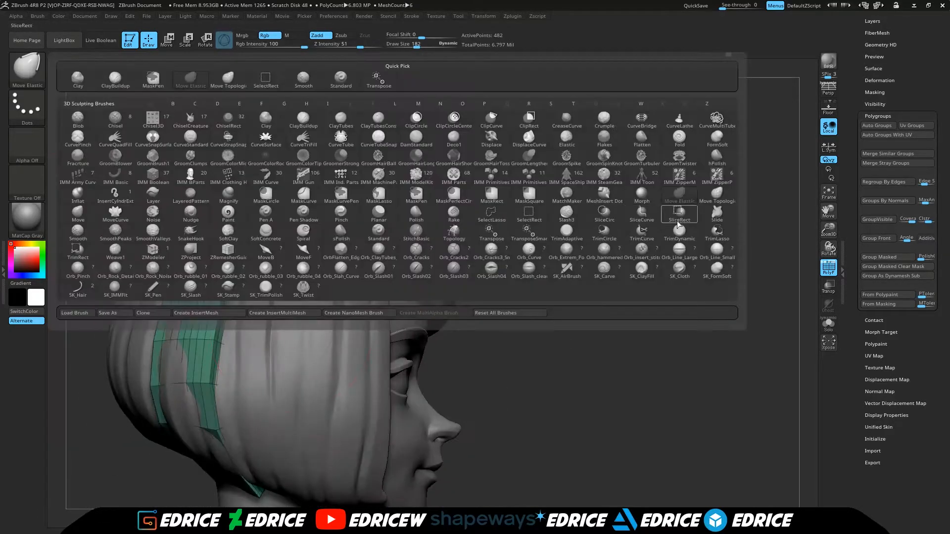
pyautogui.click(228, 79)
pyautogui.moveTo(208, 415)
pyautogui.mouseDown(button='right')
pyautogui.moveTo(223, 396)
pyautogui.moveTo(282, 436)
pyautogui.moveTo(316, 441)
pyautogui.mouseUp(button='right')
pyautogui.moveTo(176, 450)
pyautogui.mouseDown(button='right')
pyautogui.moveTo(218, 396)
pyautogui.moveTo(800, 216)
pyautogui.moveTo(623, 188)
pyautogui.moveTo(648, 213)
pyautogui.mouseUp(button='right')
pyautogui.moveTo(302, 305); pyautogui.dragTo(283, 312)
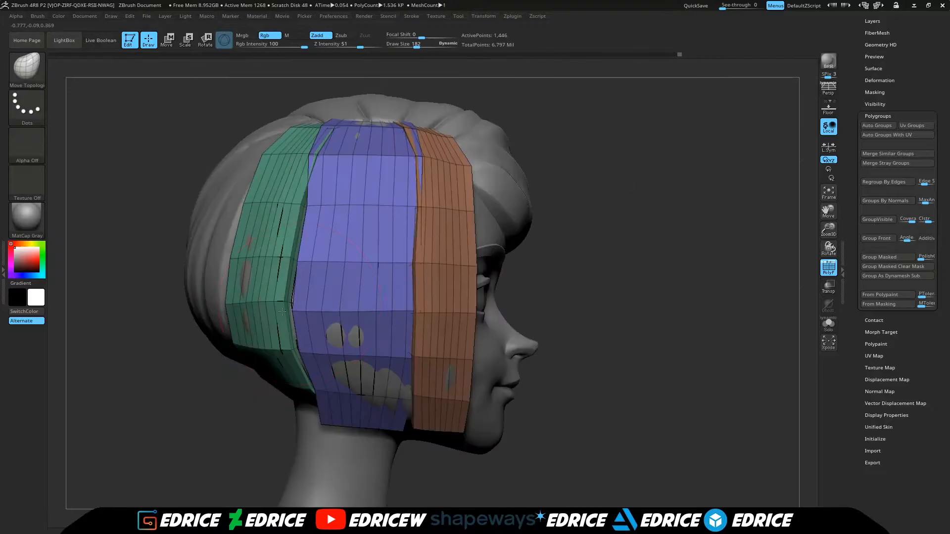
# Step: Subdivide the slabs, fit their tops to the hair, and smooth the isolated front slab
pyautogui.moveTo(308, 232); pyautogui.dragTo(302, 141, button='right')
pyautogui.moveTo(303, 107); pyautogui.dragTo(528, 281, button='right')
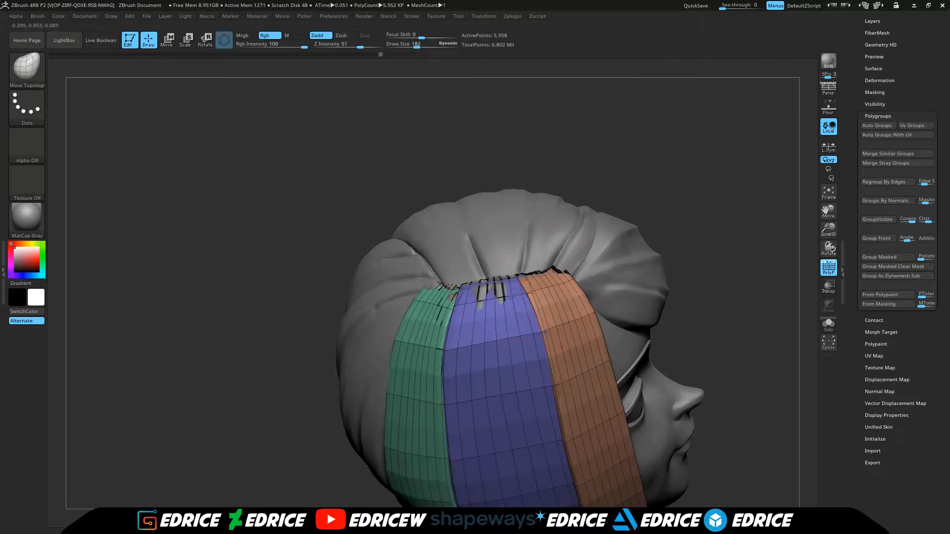
pyautogui.moveTo(524, 337); pyautogui.dragTo(597, 387, button='right')
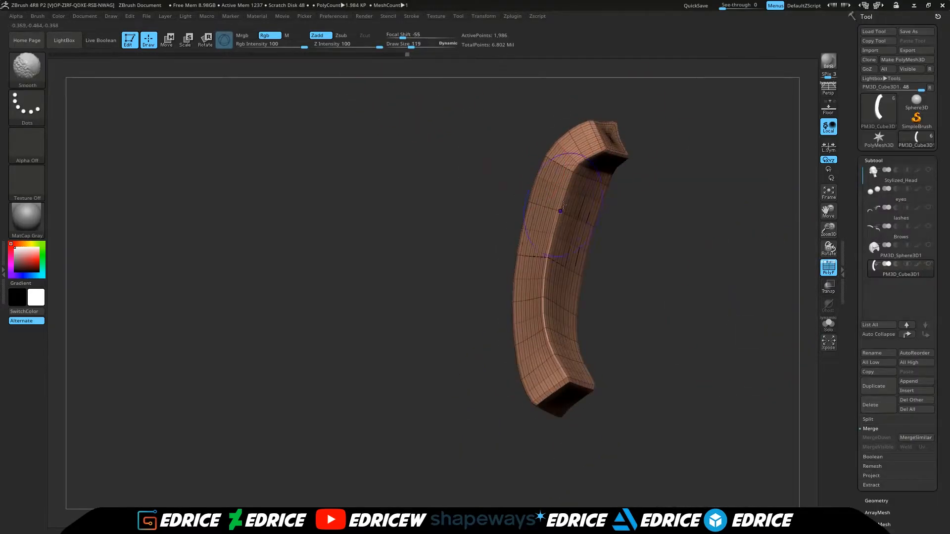
pyautogui.moveTo(563, 204)
pyautogui.mouseDown(button='right')
pyautogui.moveTo(672, 263)
pyautogui.moveTo(551, 230)
pyautogui.mouseUp(button='right')
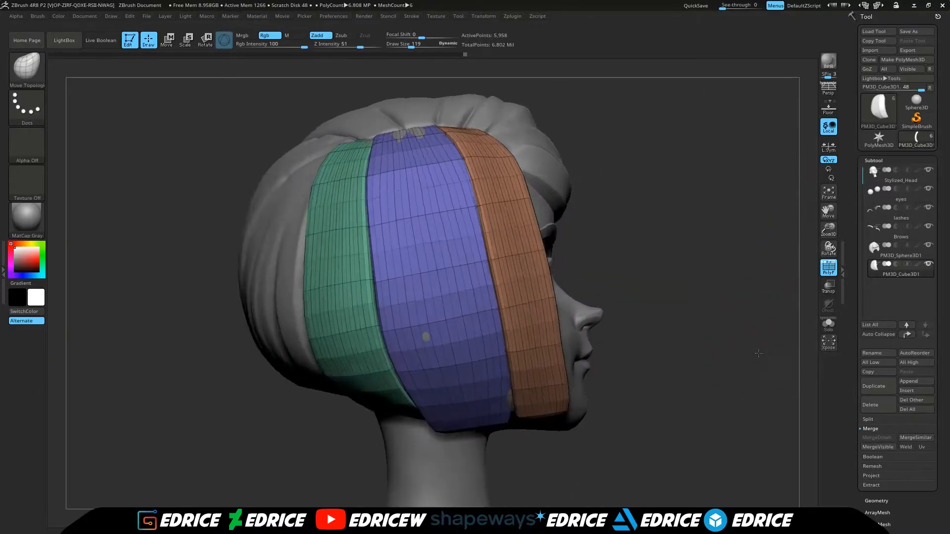
# Step: Even out the slabs' lower ends along the neck and jaw, then turn off transparency and polyframe
pyautogui.moveTo(619, 277); pyautogui.dragTo(422, 393, button='right')
pyautogui.moveTo(486, 421); pyautogui.dragTo(414, 315, button='right')
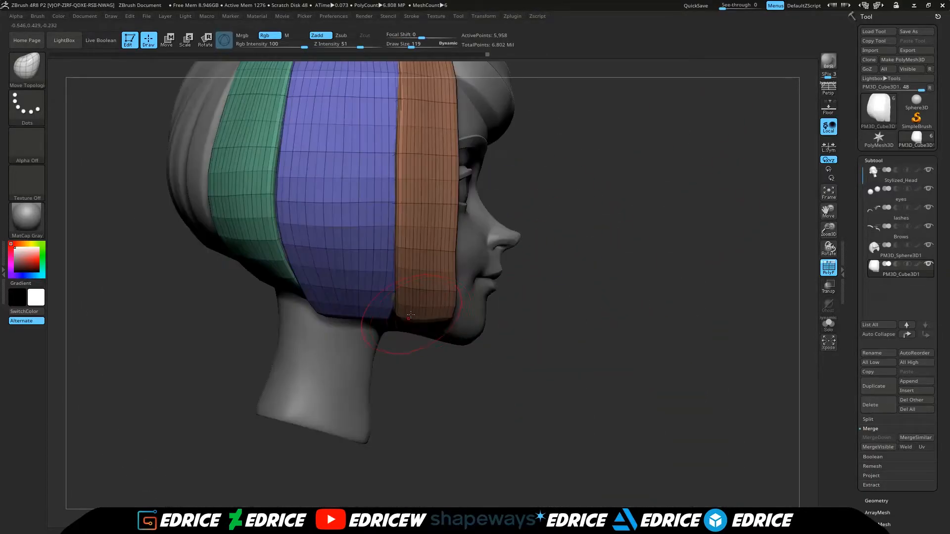
pyautogui.moveTo(330, 322); pyautogui.dragTo(806, 289, button='right')
pyautogui.moveTo(435, 262); pyautogui.dragTo(377, 415, button='right')
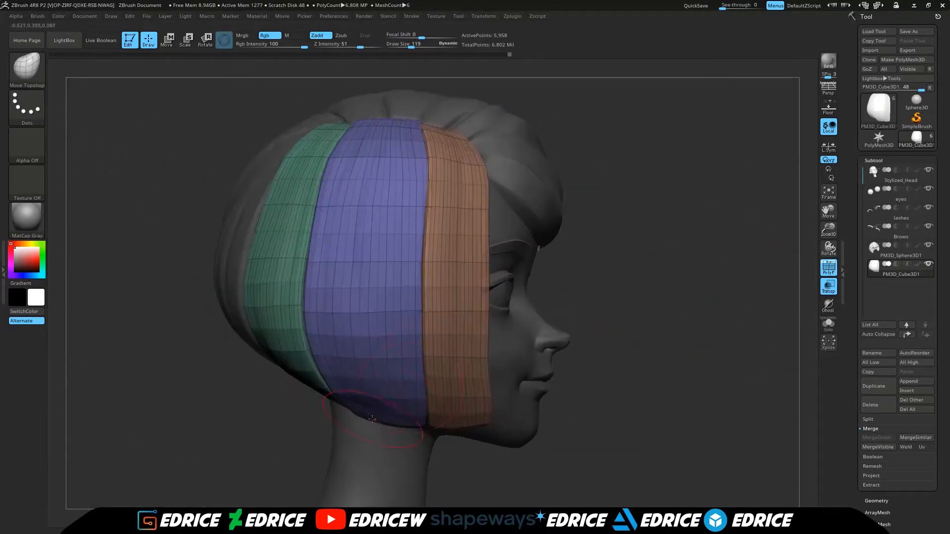
pyautogui.moveTo(484, 423); pyautogui.dragTo(488, 427)
pyautogui.moveTo(488, 426)
pyautogui.mouseDown(button='right')
pyautogui.moveTo(441, 423)
pyautogui.moveTo(488, 421)
pyautogui.mouseUp(button='right')
pyautogui.moveTo(487, 420); pyautogui.dragTo(485, 424)
pyautogui.moveTo(539, 317)
pyautogui.mouseDown(button='right')
pyautogui.moveTo(664, 301)
pyautogui.moveTo(550, 297)
pyautogui.mouseUp(button='right')
pyautogui.click(829, 286)
pyautogui.click(829, 268)
# Step: Append a new cube subtool and move it up to the crown of the head
pyautogui.moveTo(787, 321); pyautogui.dragTo(772, 356, button='right')
pyautogui.moveTo(829, 230); pyautogui.dragTo(824, 226)
pyautogui.moveTo(692, 317); pyautogui.dragTo(756, 309, button='right')
pyautogui.moveTo(756, 309); pyautogui.dragTo(660, 344)
pyautogui.moveTo(604, 277); pyautogui.dragTo(739, 310)
pyautogui.click(924, 380)
pyautogui.click(718, 359)
pyautogui.press('w')
pyautogui.moveTo(426, 322)
pyautogui.mouseDown()
pyautogui.moveTo(428, 354)
pyautogui.moveTo(428, 333)
pyautogui.moveTo(428, 341)
pyautogui.mouseUp()
pyautogui.moveTo(428, 295); pyautogui.dragTo(438, 135)
# Step: Shift the new slab sideways so it extends outward from the hair parting over the opposite side of the head
pyautogui.moveTo(369, 197); pyautogui.dragTo(469, 197)
pyautogui.keyDown('shift'); pyautogui.moveTo(693, 277); pyautogui.dragTo(752, 278); pyautogui.keyUp('shift')
pyautogui.moveTo(560, 197); pyautogui.dragTo(534, 197)
pyautogui.moveTo(693, 247); pyautogui.dragTo(688, 337)
pyautogui.moveTo(561, 200); pyautogui.dragTo(545, 199)
pyautogui.moveTo(664, 228); pyautogui.dragTo(730, 187)
pyautogui.moveTo(460, 197); pyautogui.dragTo(468, 197)
pyautogui.moveTo(723, 191); pyautogui.dragTo(710, 232)
# Step: Try to bend the new slab around the opposite side of the hair with Bend Curve, then undo it
pyautogui.click(502, 119)
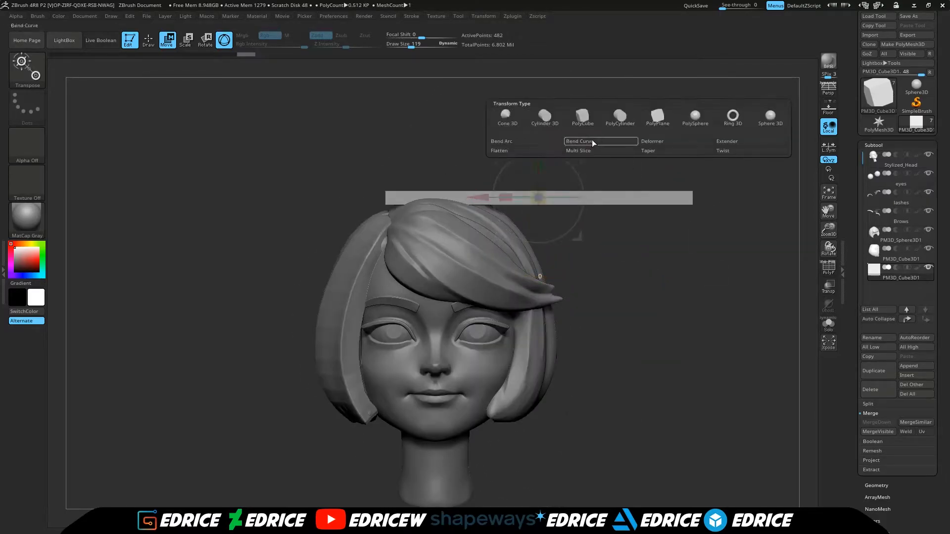
pyautogui.click(595, 143)
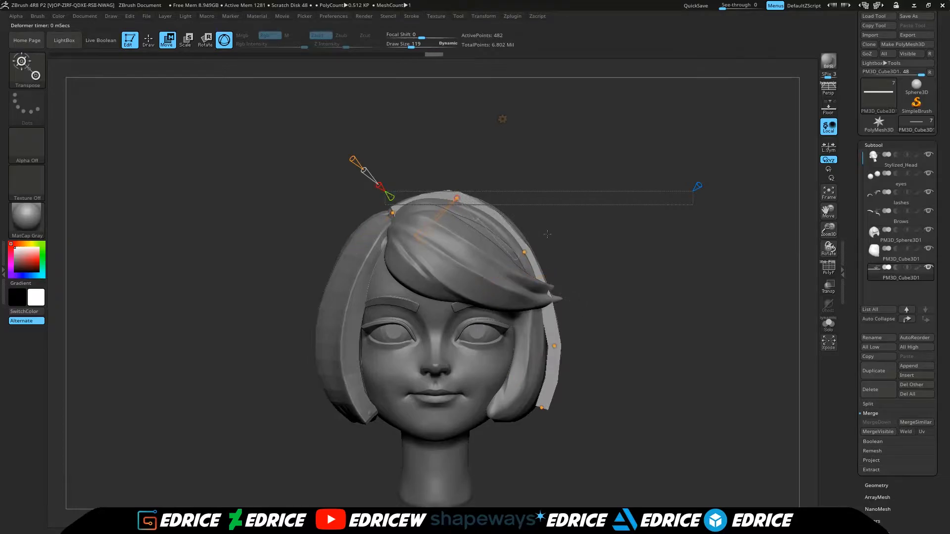
pyautogui.moveTo(555, 346); pyautogui.dragTo(549, 350)
pyautogui.moveTo(732, 302); pyautogui.dragTo(691, 273)
pyautogui.hotkey('ctrl', 'z')
pyautogui.hotkey('ctrl', 'z')
pyautogui.hotkey('ctrl', 'z')
pyautogui.hotkey('ctrl', 'z')
# Step: Turn on the polyframe and adjust the flat slab's size and position above the opposite side of the head
pyautogui.moveTo(668, 317)
pyautogui.mouseDown()
pyautogui.moveTo(700, 259)
pyautogui.moveTo(742, 277)
pyautogui.mouseUp()
pyautogui.click(829, 269)
pyautogui.moveTo(757, 317)
pyautogui.mouseDown()
pyautogui.moveTo(774, 335)
pyautogui.moveTo(792, 332)
pyautogui.mouseUp()
pyautogui.moveTo(561, 158)
pyautogui.mouseDown()
pyautogui.moveTo(587, 195)
pyautogui.moveTo(688, 200)
pyautogui.mouseUp()
pyautogui.moveTo(540, 165)
pyautogui.mouseDown()
pyautogui.moveTo(544, 192)
pyautogui.moveTo(544, 177)
pyautogui.mouseUp()
pyautogui.moveTo(639, 292)
pyautogui.mouseDown()
pyautogui.moveTo(688, 326)
pyautogui.moveTo(643, 296)
pyautogui.mouseUp()
pyautogui.moveTo(539, 166); pyautogui.dragTo(540, 177)
pyautogui.moveTo(606, 297)
pyautogui.mouseDown()
pyautogui.moveTo(625, 362)
pyautogui.moveTo(611, 302)
pyautogui.mouseUp()
pyautogui.moveTo(596, 197); pyautogui.dragTo(580, 197)
pyautogui.keyDown('shift'); pyautogui.moveTo(611, 302); pyautogui.dragTo(693, 307); pyautogui.keyUp('shift')
pyautogui.moveTo(580, 199); pyautogui.dragTo(580, 199)
pyautogui.keyDown('shift'); pyautogui.moveTo(658, 297); pyautogui.dragTo(584, 297); pyautogui.keyUp('shift')
# Step: Bend the slab from the parting down around the opposite side of the bob with Bend Curve and accept the deformer
pyautogui.click(488, 119)
pyautogui.click(570, 147)
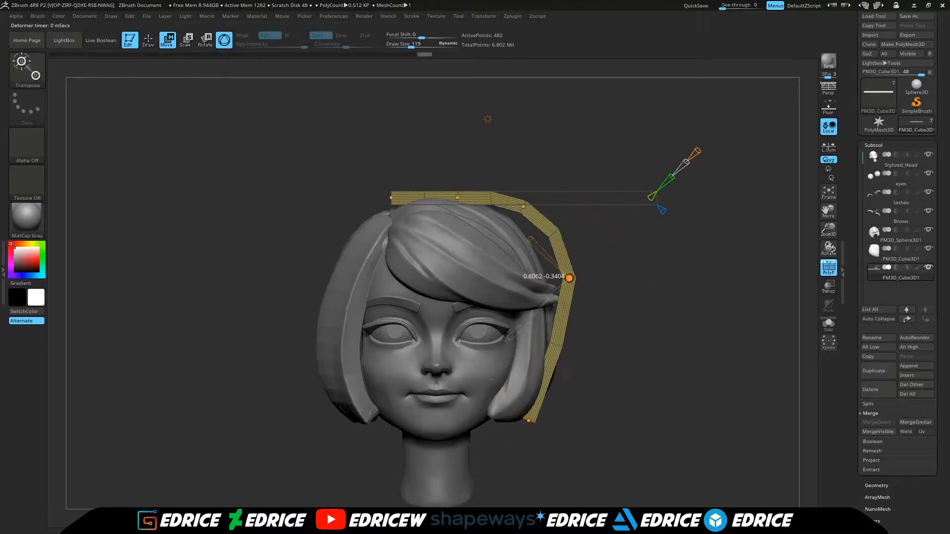
pyautogui.moveTo(611, 302); pyautogui.dragTo(693, 307)
pyautogui.keyDown('shift'); pyautogui.moveTo(692, 307); pyautogui.dragTo(661, 299); pyautogui.keyUp('shift')
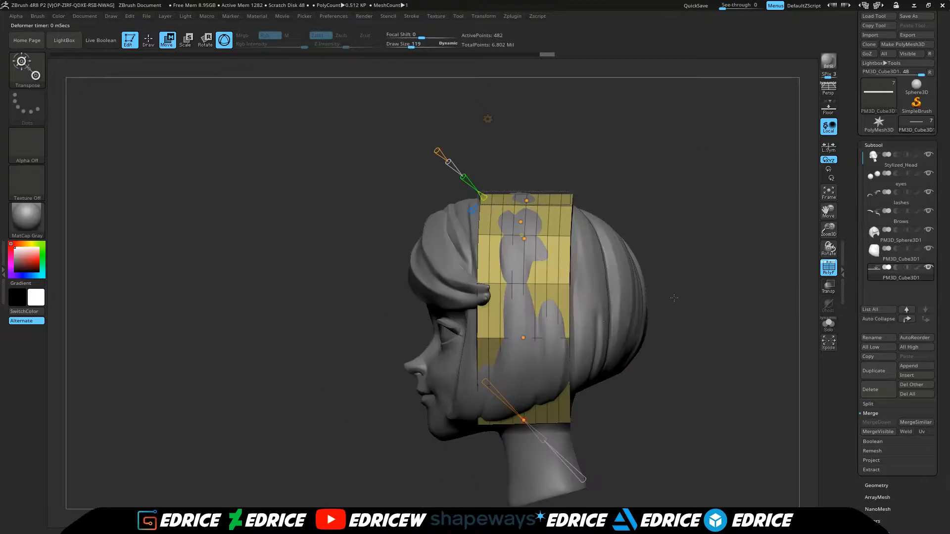
pyautogui.moveTo(528, 337)
pyautogui.mouseDown(button='right')
pyautogui.moveTo(544, 348)
pyautogui.moveTo(532, 342)
pyautogui.mouseUp(button='right')
pyautogui.moveTo(525, 239); pyautogui.dragTo(642, 236, button='right')
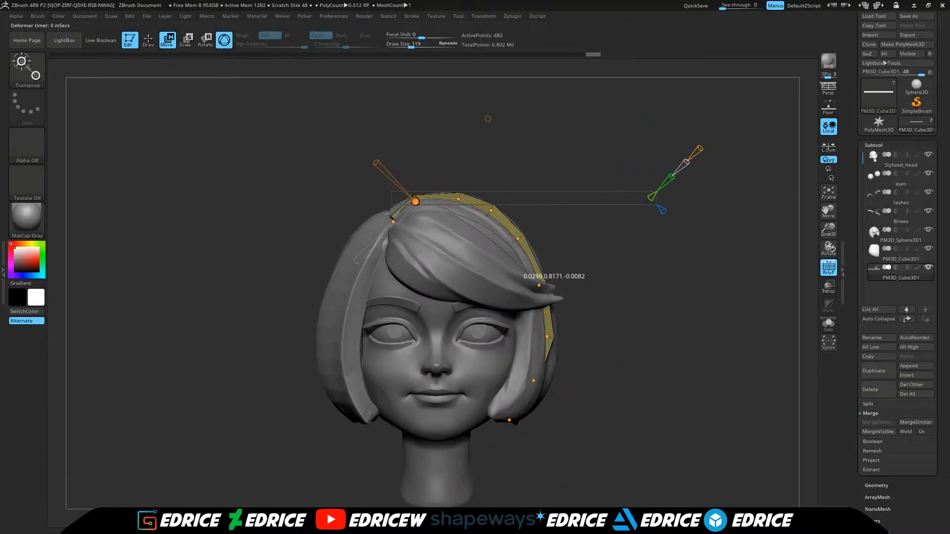
pyautogui.moveTo(602, 351); pyautogui.dragTo(770, 195, button='right')
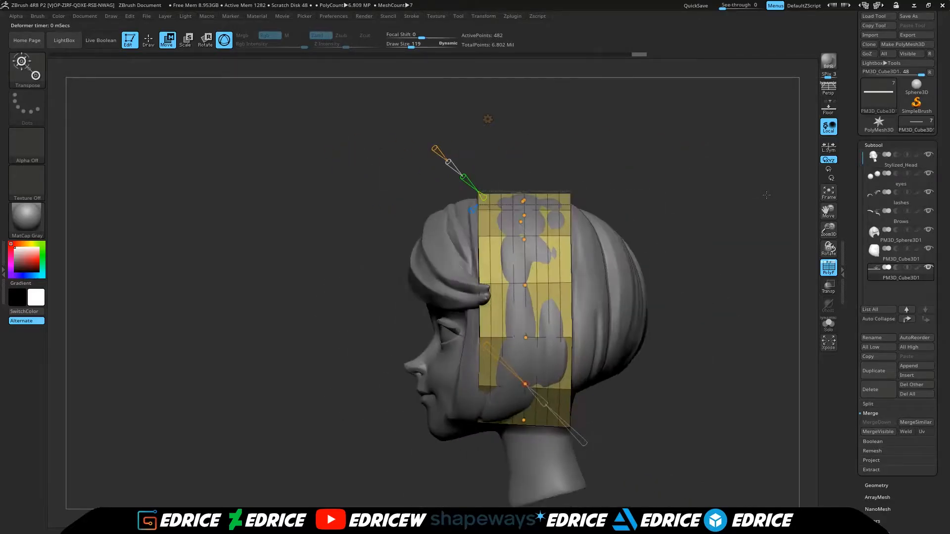
pyautogui.click(490, 121)
pyautogui.click(569, 129)
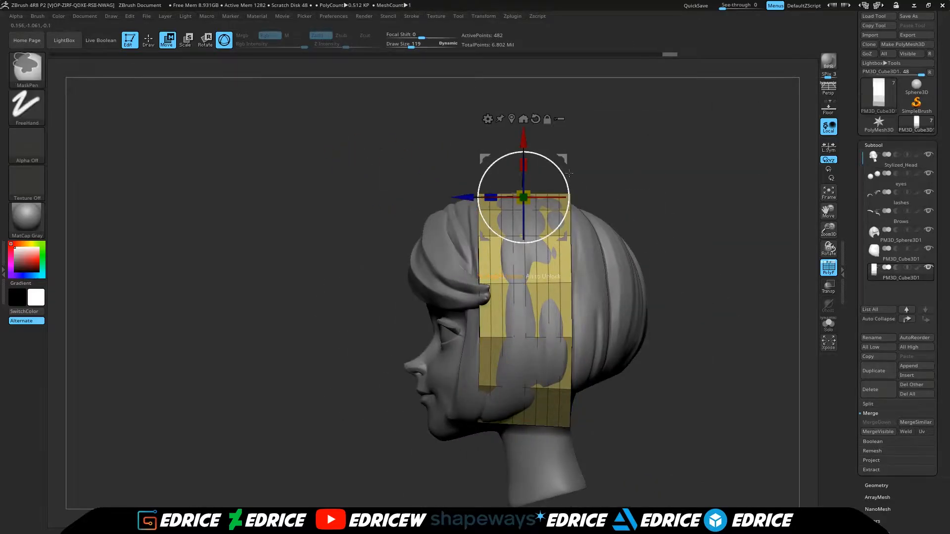
# Step: Duplicate the bent slab toward the face and rotate the copy along the front of the hair
pyautogui.moveTo(392, 198); pyautogui.dragTo(463, 197)
pyautogui.keyDown('ctrl'); pyautogui.moveTo(463, 197); pyautogui.dragTo(391, 198); pyautogui.keyUp('ctrl')
pyautogui.moveTo(469, 212); pyautogui.dragTo(514, 172, button='right')
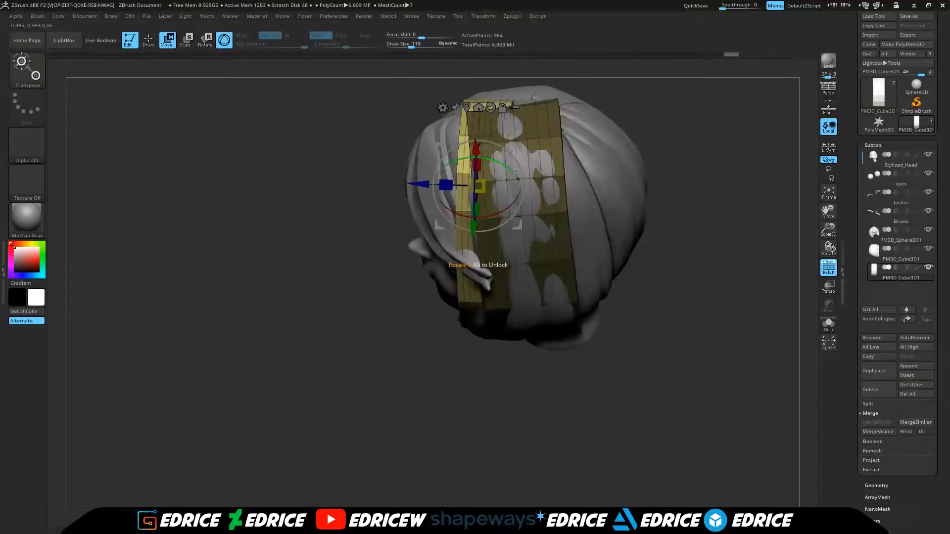
pyautogui.moveTo(693, 268); pyautogui.dragTo(713, 237)
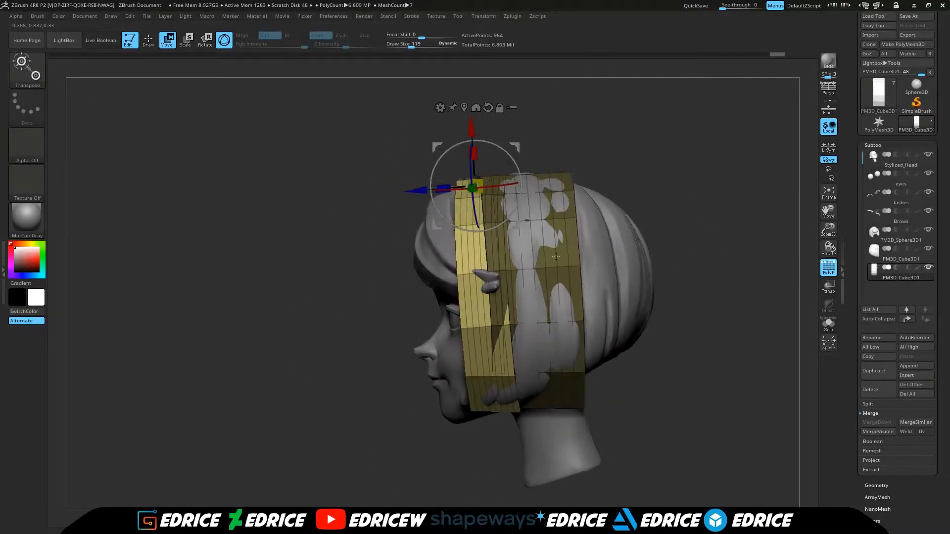
pyautogui.keyDown('alt'); pyautogui.moveTo(812, 296); pyautogui.dragTo(722, 339); pyautogui.keyUp('alt')
# Step: Split the two new slabs into separate polygroups with Auto Groups
pyautogui.moveTo(904, 497); pyautogui.dragTo(903, 302)
pyautogui.click(890, 422)
pyautogui.click(877, 105)
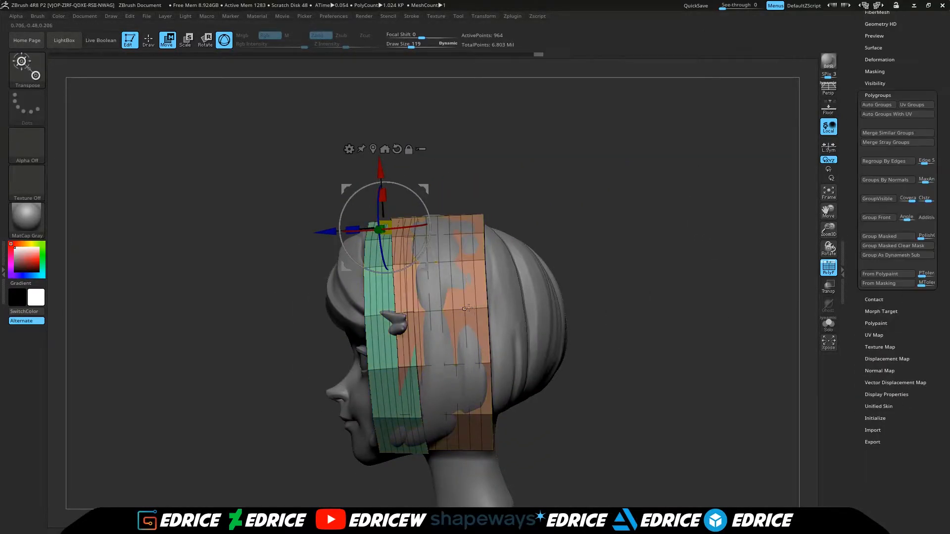
# Step: Duplicate the new middle slab toward the back of the head and rotate the copy to follow the hair
pyautogui.keyDown('ctrl'); pyautogui.click(473, 303); pyautogui.keyUp('ctrl')
pyautogui.moveTo(506, 285); pyautogui.dragTo(440, 301, button='right')
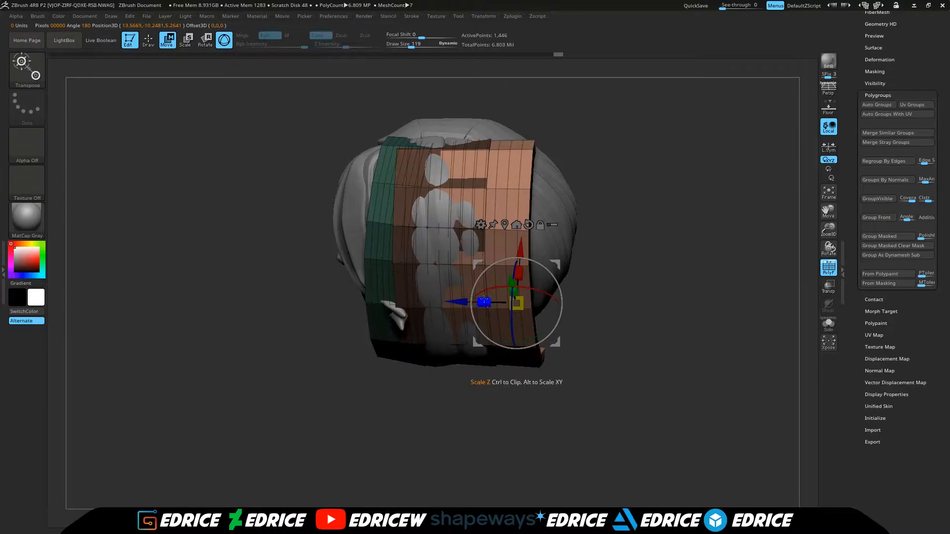
pyautogui.keyDown('shift'); pyautogui.moveTo(545, 330); pyautogui.dragTo(510, 312, button='right'); pyautogui.keyUp('shift')
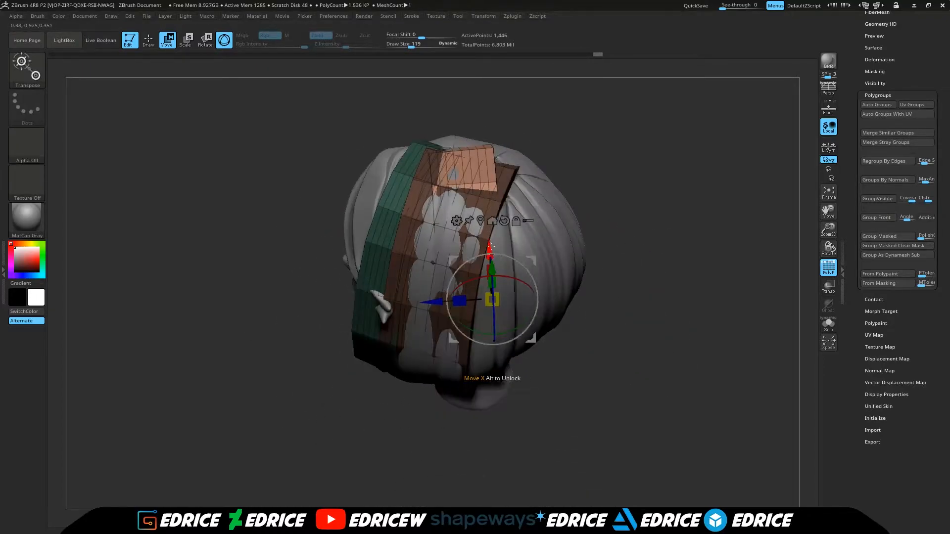
pyautogui.moveTo(492, 262); pyautogui.dragTo(492, 283)
pyautogui.moveTo(515, 302); pyautogui.dragTo(569, 277, button='right')
# Step: Adjust the back copy's placement against the hair and split the three new slabs into separate polygroups
pyautogui.moveTo(535, 306); pyautogui.dragTo(537, 322)
pyautogui.moveTo(594, 297); pyautogui.dragTo(539, 302, button='right')
pyautogui.moveTo(556, 314); pyautogui.dragTo(568, 312)
pyautogui.moveTo(623, 223); pyautogui.dragTo(723, 216, button='right')
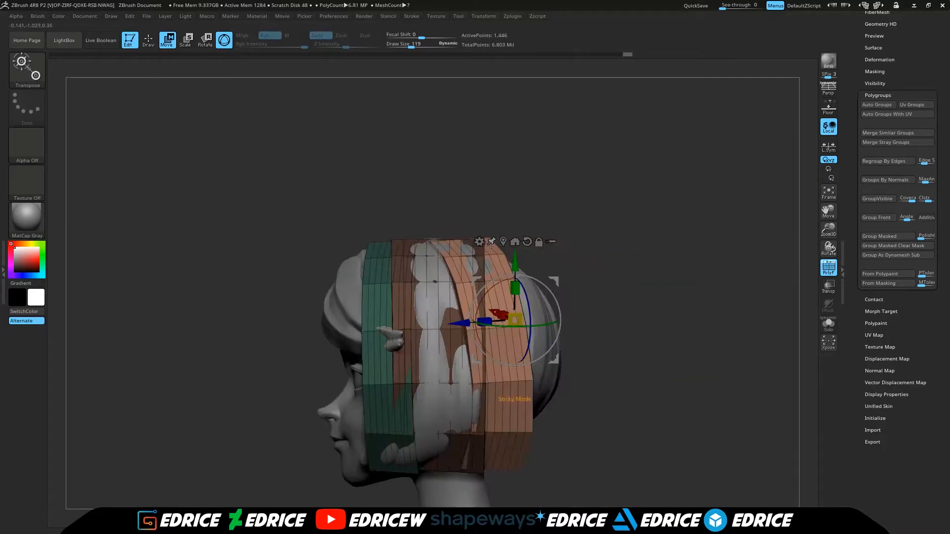
pyautogui.moveTo(468, 141); pyautogui.dragTo(717, 289, button='right')
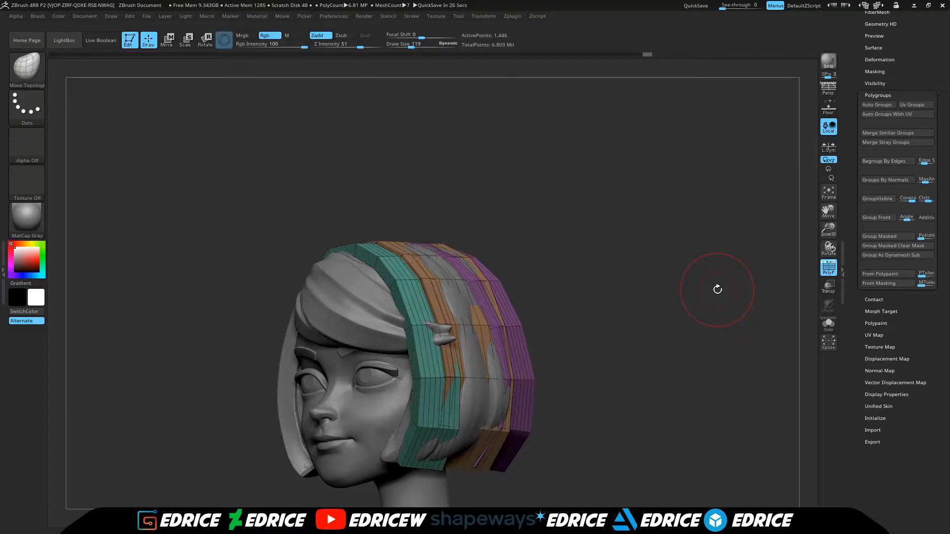
# Step: Isolate the new front slab and fit its top and lower end to the hair with the Move Topological brush
pyautogui.moveTo(718, 289); pyautogui.dragTo(554, 187)
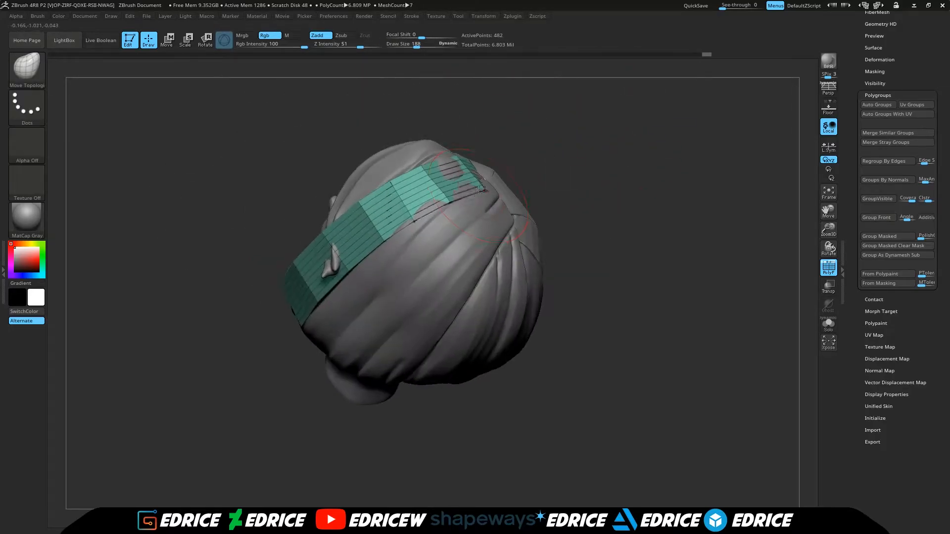
pyautogui.moveTo(540, 163); pyautogui.dragTo(504, 184)
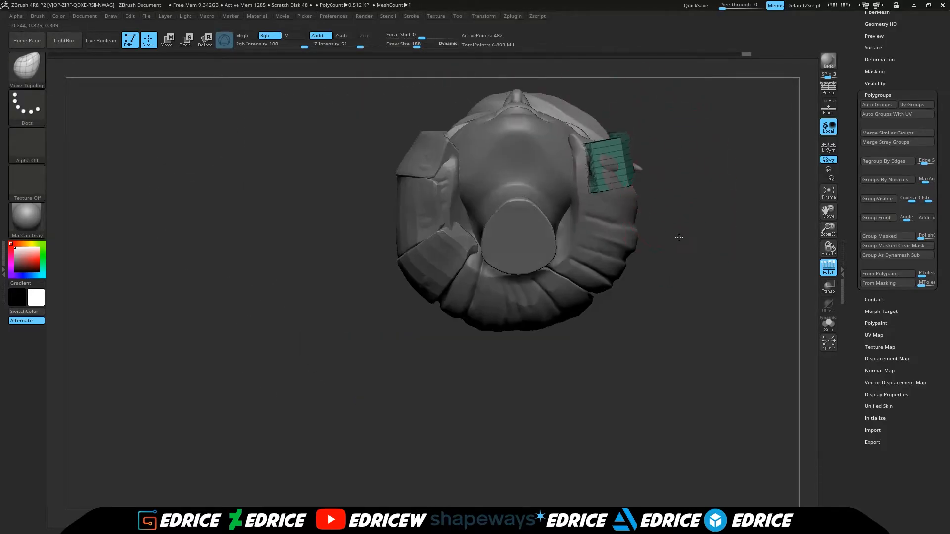
pyautogui.moveTo(673, 238); pyautogui.dragTo(594, 405)
pyautogui.moveTo(693, 247)
pyautogui.mouseDown()
pyautogui.moveTo(581, 178)
pyautogui.moveTo(540, 198)
pyautogui.mouseUp()
pyautogui.moveTo(525, 341); pyautogui.dragTo(461, 341)
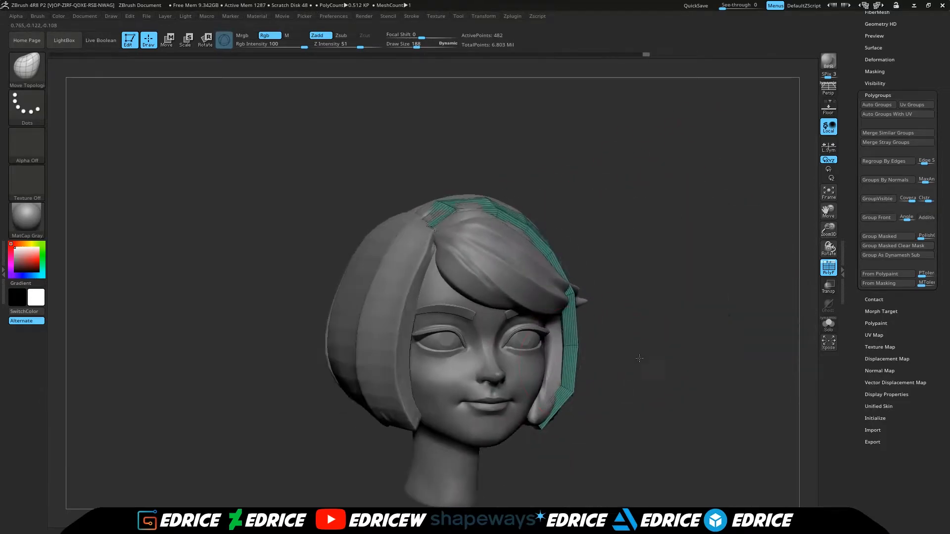
pyautogui.moveTo(556, 370); pyautogui.dragTo(550, 376)
pyautogui.moveTo(693, 306); pyautogui.dragTo(445, 297)
pyautogui.moveTo(525, 292); pyautogui.dragTo(762, 287)
# Step: Refine the front slab's upper bends and long edges so it hugs the side of the hair
pyautogui.moveTo(611, 230); pyautogui.dragTo(606, 238)
pyautogui.moveTo(732, 292)
pyautogui.mouseDown()
pyautogui.moveTo(634, 296)
pyautogui.moveTo(658, 371)
pyautogui.mouseUp()
pyautogui.moveTo(613, 183); pyautogui.dragTo(621, 193)
pyautogui.moveTo(594, 341); pyautogui.dragTo(634, 406)
pyautogui.moveTo(579, 197); pyautogui.dragTo(586, 193)
pyautogui.moveTo(633, 356); pyautogui.dragTo(589, 341)
pyautogui.moveTo(584, 190); pyautogui.dragTo(591, 188)
pyautogui.moveTo(638, 386); pyautogui.dragTo(668, 347)
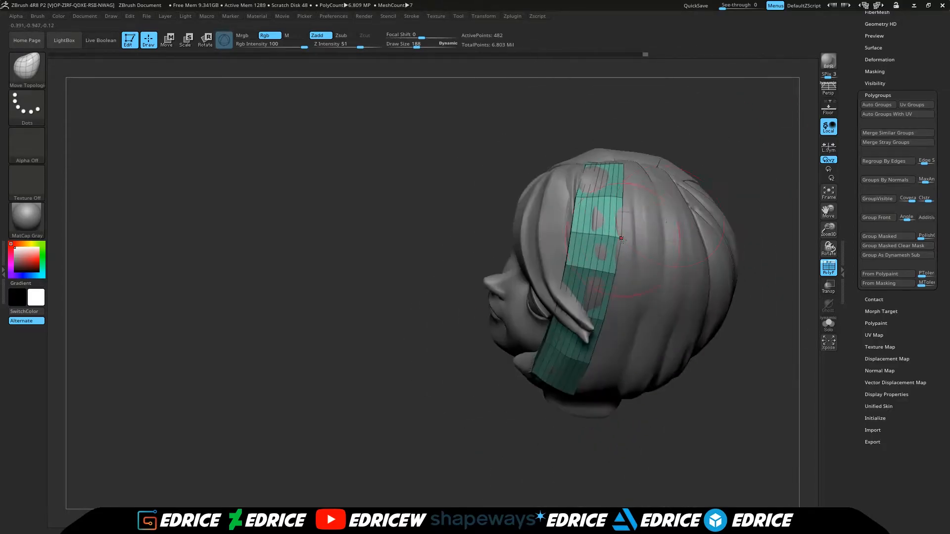
pyautogui.moveTo(767, 306); pyautogui.dragTo(752, 248)
# Step: Isolate the new middle slab and shape its front edge and lower end around the bob with Move Topological
pyautogui.hotkey('ctrl', 'w')
pyautogui.moveTo(638, 253); pyautogui.dragTo(683, 248)
pyautogui.moveTo(668, 213)
pyautogui.mouseDown()
pyautogui.moveTo(714, 240)
pyautogui.moveTo(702, 214)
pyautogui.moveTo(581, 223)
pyautogui.mouseUp()
pyautogui.moveTo(642, 240); pyautogui.dragTo(795, 146)
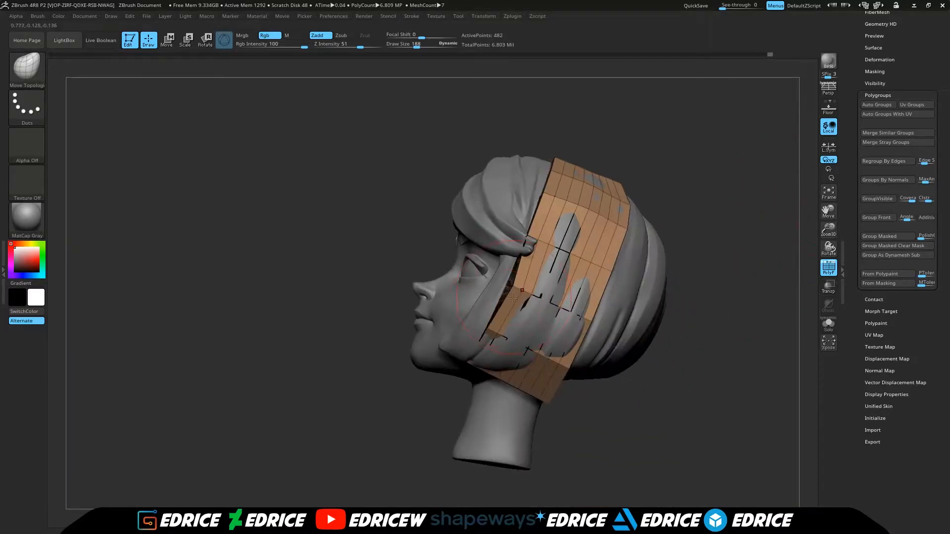
pyautogui.moveTo(479, 365); pyautogui.dragTo(487, 370)
pyautogui.moveTo(693, 376)
pyautogui.mouseDown()
pyautogui.moveTo(639, 346)
pyautogui.moveTo(598, 282)
pyautogui.moveTo(651, 314)
pyautogui.moveTo(614, 307)
pyautogui.mouseUp()
pyautogui.moveTo(549, 403); pyautogui.dragTo(548, 409)
pyautogui.moveTo(693, 277)
pyautogui.mouseDown()
pyautogui.moveTo(703, 247)
pyautogui.moveTo(771, 233)
pyautogui.mouseUp()
# Step: Refine the middle slab's front, back and top edges with Move Topological so it hugs the side of the bob
pyautogui.moveTo(668, 346); pyautogui.dragTo(668, 352)
pyautogui.moveTo(802, 223)
pyautogui.keyDown('alt'); pyautogui.mouseDown()
pyautogui.moveTo(742, 206)
pyautogui.moveTo(718, 213)
pyautogui.mouseUp(); pyautogui.keyUp('alt')
pyautogui.moveTo(490, 319); pyautogui.dragTo(493, 322)
pyautogui.moveTo(692, 277)
pyautogui.mouseDown()
pyautogui.moveTo(653, 373)
pyautogui.moveTo(703, 366)
pyautogui.mouseUp()
pyautogui.moveTo(464, 242); pyautogui.dragTo(467, 237)
pyautogui.moveTo(644, 322)
pyautogui.mouseDown()
pyautogui.moveTo(693, 306)
pyautogui.moveTo(644, 322)
pyautogui.mouseUp()
pyautogui.moveTo(504, 318); pyautogui.dragTo(500, 318)
pyautogui.moveTo(643, 300)
pyautogui.mouseDown()
pyautogui.moveTo(619, 305)
pyautogui.moveTo(658, 363)
pyautogui.moveTo(613, 316)
pyautogui.mouseUp()
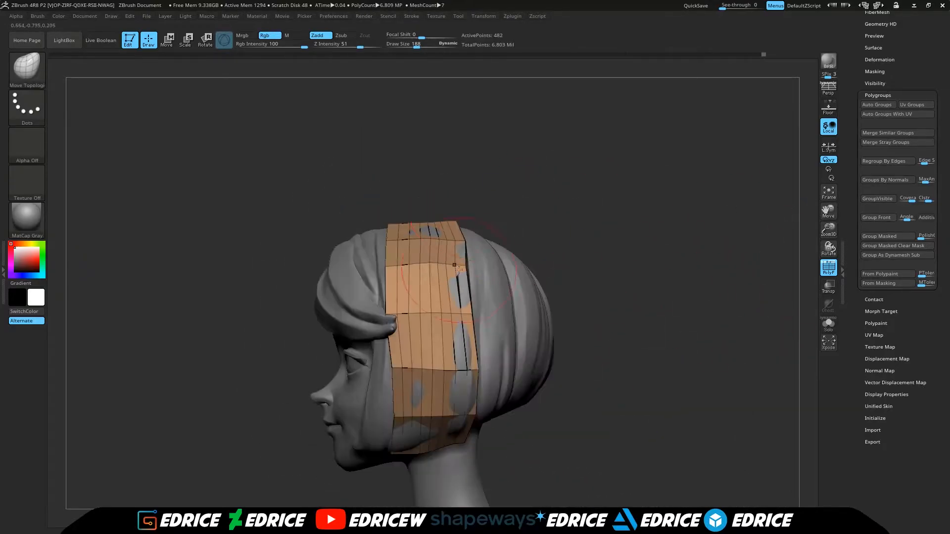
pyautogui.moveTo(460, 253); pyautogui.dragTo(464, 250)
pyautogui.moveTo(644, 307); pyautogui.dragTo(629, 386)
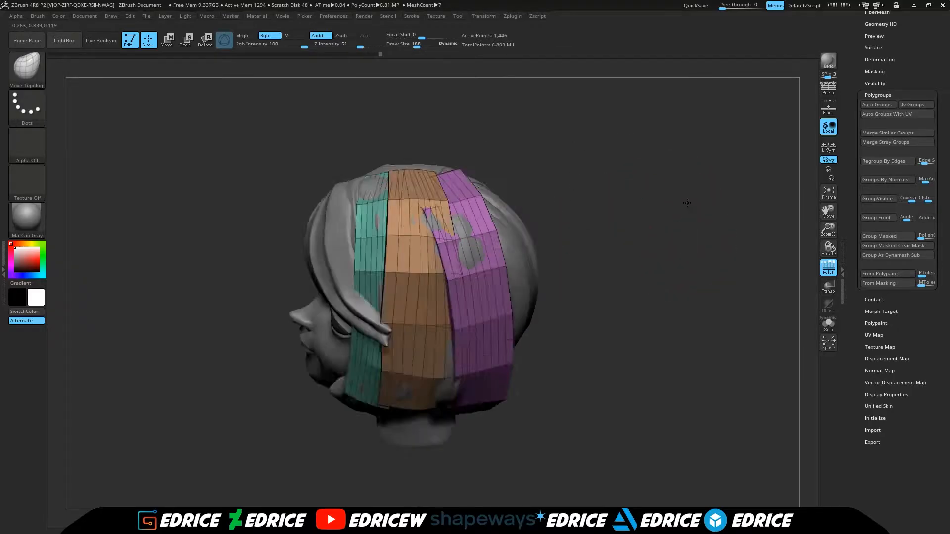
# Step: Isolate the rear side slab and fit its top end, long edges and lower end to the hair with Move Topological
pyautogui.moveTo(584, 297); pyautogui.dragTo(539, 193)
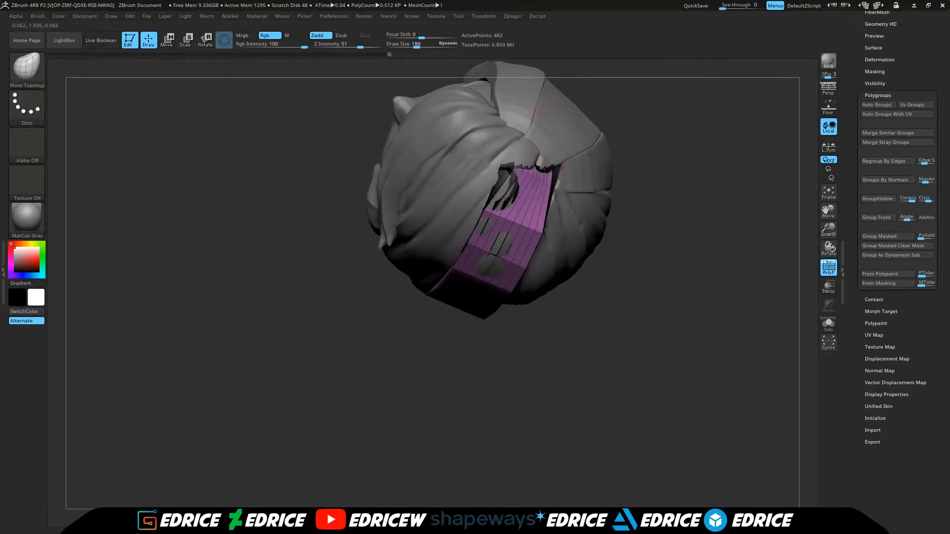
pyautogui.moveTo(555, 164); pyautogui.dragTo(588, 116)
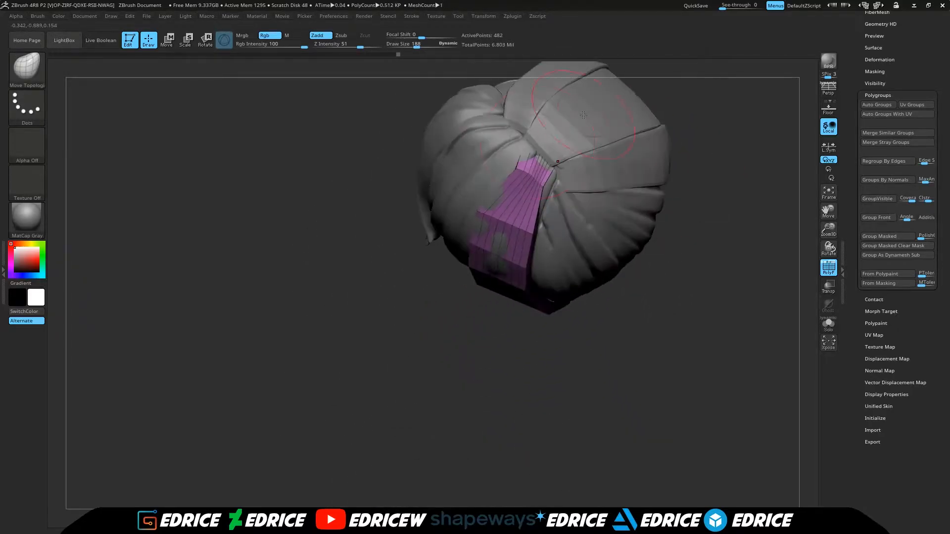
pyautogui.moveTo(508, 215); pyautogui.dragTo(495, 277)
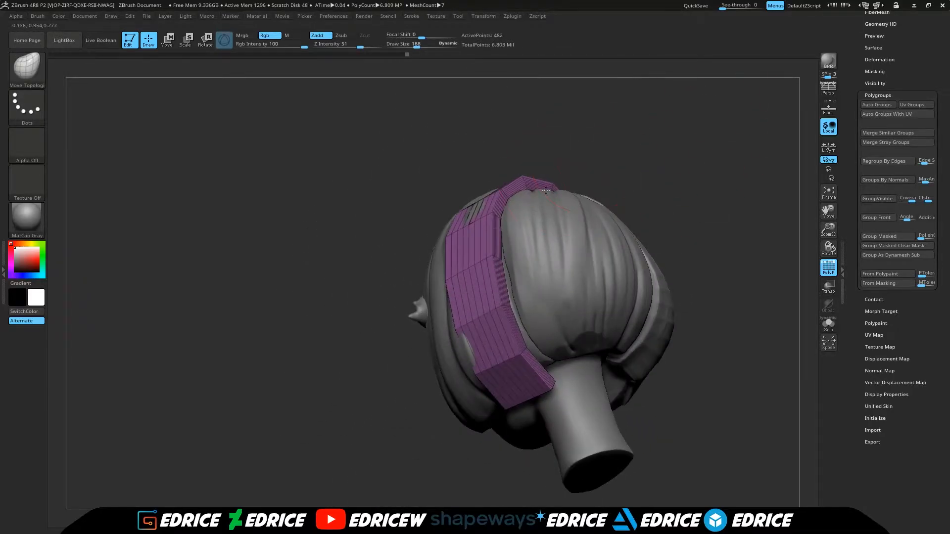
pyautogui.moveTo(470, 297); pyautogui.dragTo(450, 350)
pyautogui.moveTo(419, 296); pyautogui.dragTo(429, 298)
pyautogui.moveTo(346, 317)
pyautogui.mouseDown()
pyautogui.moveTo(439, 336)
pyautogui.moveTo(509, 332)
pyautogui.moveTo(500, 277)
pyautogui.moveTo(465, 362)
pyautogui.moveTo(455, 286)
pyautogui.mouseUp()
pyautogui.moveTo(622, 156); pyautogui.dragTo(555, 144)
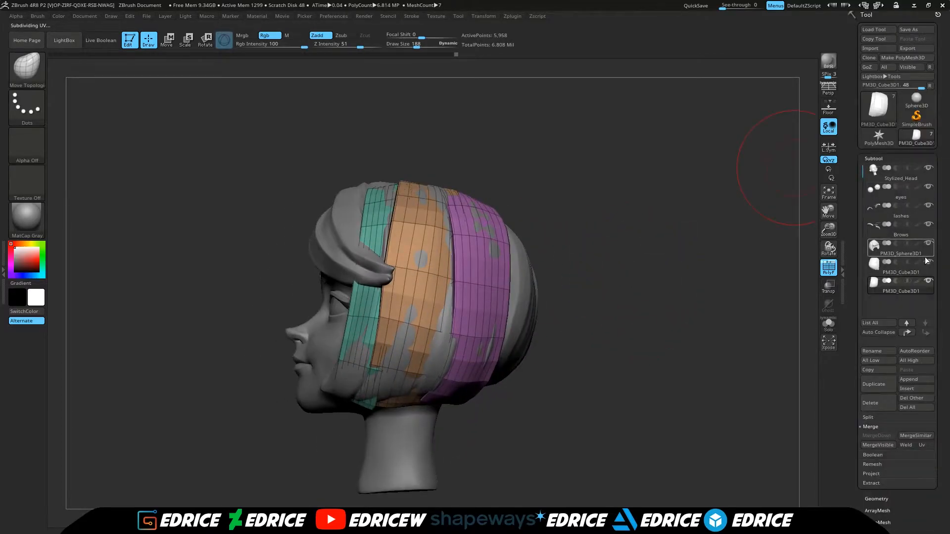
# Step: Subdivide the three side slabs again and turn off the polyframe display
pyautogui.moveTo(789, 169)
pyautogui.mouseDown()
pyautogui.moveTo(724, 305)
pyautogui.moveTo(410, 325)
pyautogui.moveTo(706, 200)
pyautogui.moveTo(659, 215)
pyautogui.moveTo(563, 199)
pyautogui.moveTo(610, 176)
pyautogui.moveTo(670, 176)
pyautogui.moveTo(740, 333)
pyautogui.moveTo(745, 229)
pyautogui.moveTo(614, 247)
pyautogui.moveTo(631, 224)
pyautogui.mouseUp()
pyautogui.moveTo(604, 273)
pyautogui.mouseDown()
pyautogui.moveTo(618, 203)
pyautogui.moveTo(689, 185)
pyautogui.moveTo(649, 186)
pyautogui.moveTo(781, 225)
pyautogui.moveTo(735, 152)
pyautogui.moveTo(700, 293)
pyautogui.mouseUp()
pyautogui.hotkey('ctrl', 'd')
pyautogui.hotkey('shift', 'f')
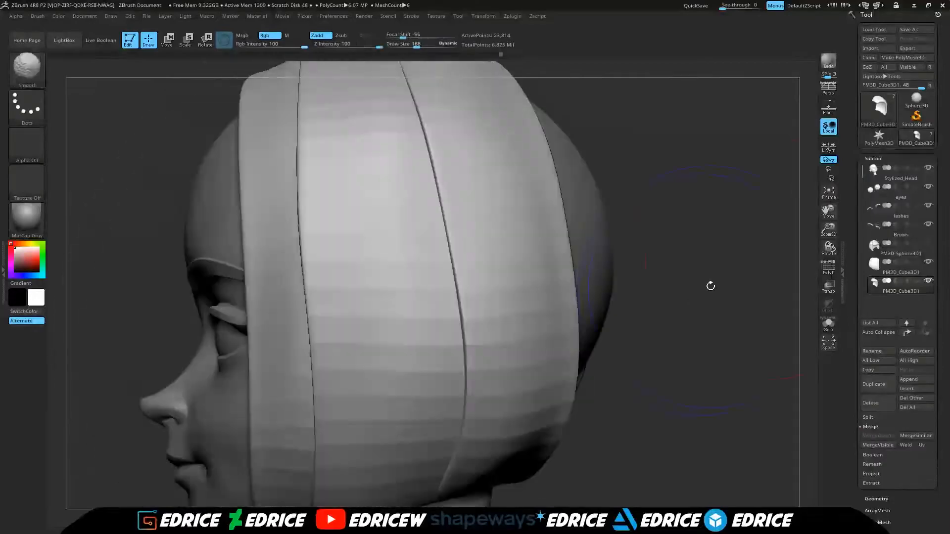
# Step: Smooth out the stepped surfaces of the slabs covering the sides of the bob
pyautogui.moveTo(828, 237); pyautogui.dragTo(828, 218)
pyautogui.keyDown('shift'); pyautogui.moveTo(658, 303); pyautogui.dragTo(494, 263); pyautogui.keyUp('shift')
pyautogui.keyDown('alt'); pyautogui.moveTo(495, 263); pyautogui.dragTo(593, 248); pyautogui.keyUp('alt')
pyautogui.moveTo(337, 284); pyautogui.dragTo(479, 239)
pyautogui.moveTo(468, 184); pyautogui.dragTo(435, 150)
pyautogui.moveTo(702, 164); pyautogui.dragTo(431, 445)
pyautogui.keyDown('shift'); pyautogui.moveTo(628, 193); pyautogui.dragTo(827, 267); pyautogui.keyUp('shift')
pyautogui.keyDown('alt'); pyautogui.click(416, 282); pyautogui.keyUp('alt')
pyautogui.moveTo(658, 292); pyautogui.dragTo(836, 247)
pyautogui.keyDown('alt'); pyautogui.moveTo(787, 292); pyautogui.dragTo(787, 231); pyautogui.keyUp('alt')
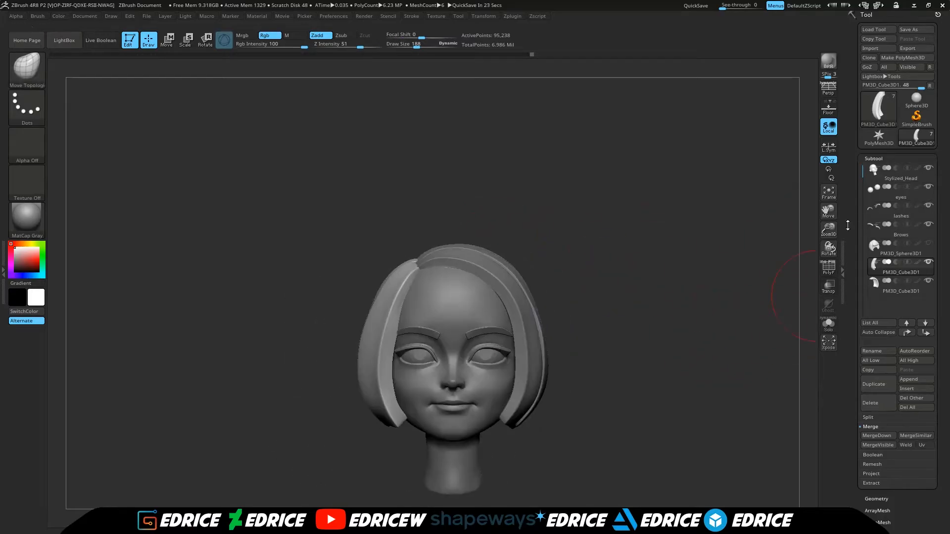
# Step: Select the sculpted hair subtool and compare the smoothed slabs with it from the front and side
pyautogui.moveTo(732, 317); pyautogui.dragTo(796, 296)
pyautogui.click(874, 250)
pyautogui.moveTo(720, 337); pyautogui.dragTo(678, 337)
pyautogui.moveTo(742, 292); pyautogui.dragTo(812, 275)
pyautogui.moveTo(829, 239); pyautogui.dragTo(829, 267)
pyautogui.moveTo(643, 319)
pyautogui.mouseDown()
pyautogui.moveTo(754, 311)
pyautogui.moveTo(635, 317)
pyautogui.mouseUp()
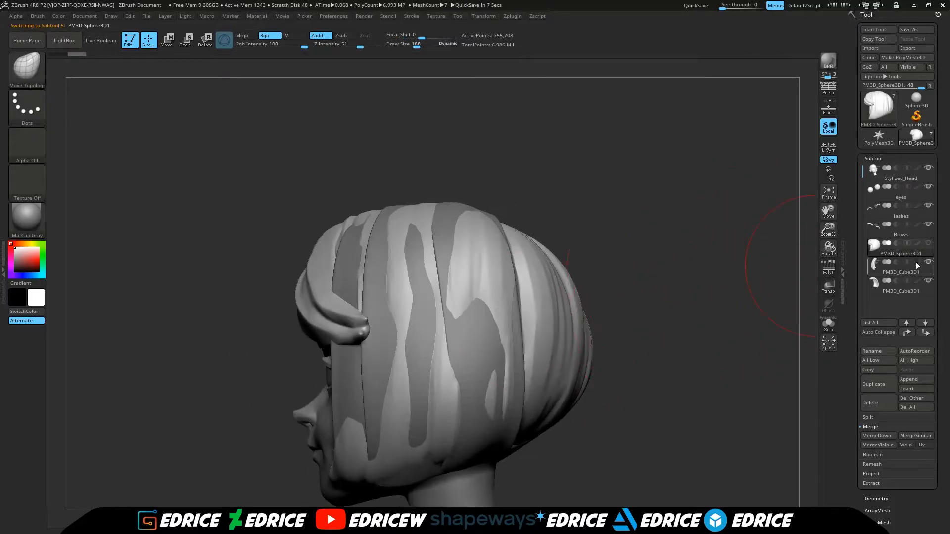
# Step: Add a new cube as a subtool and save the tool to disk
pyautogui.click(925, 381)
pyautogui.click(681, 366)
pyautogui.keyDown('shift'); pyautogui.moveTo(680, 367); pyautogui.dragTo(658, 369); pyautogui.keyUp('shift')
pyautogui.click(916, 30)
pyautogui.click(848, 518)
pyautogui.click(501, 283)
# Step: Turn on transparency, select the new cube, show the sculpted hair, and scale the cube into a narrow, thin vertical slab
pyautogui.moveTo(837, 230); pyautogui.dragTo(836, 211)
pyautogui.click(829, 286)
pyautogui.keyDown('shift'); pyautogui.moveTo(668, 349); pyautogui.dragTo(747, 354); pyautogui.keyUp('shift')
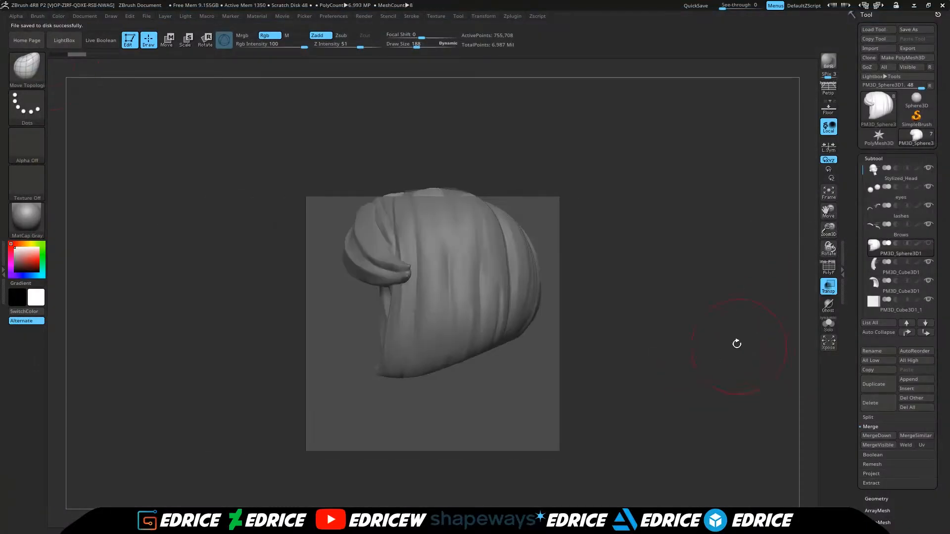
pyautogui.keyDown('alt'); pyautogui.click(507, 297); pyautogui.keyUp('alt')
pyautogui.moveTo(400, 323); pyautogui.dragTo(534, 347)
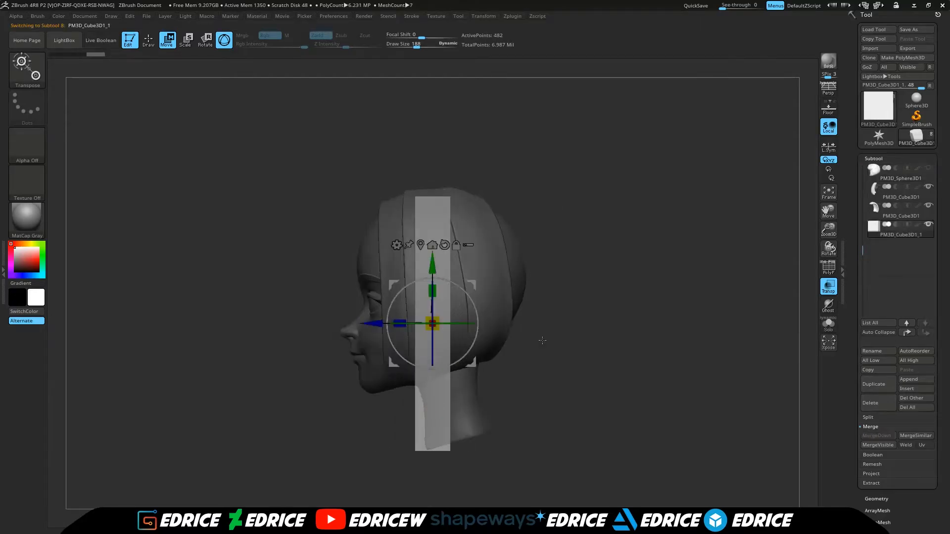
pyautogui.click(928, 170)
pyautogui.keyDown('shift'); pyautogui.moveTo(668, 347); pyautogui.dragTo(613, 349); pyautogui.keyUp('shift')
pyautogui.moveTo(433, 324); pyautogui.dragTo(440, 324)
pyautogui.moveTo(465, 324); pyautogui.dragTo(368, 343)
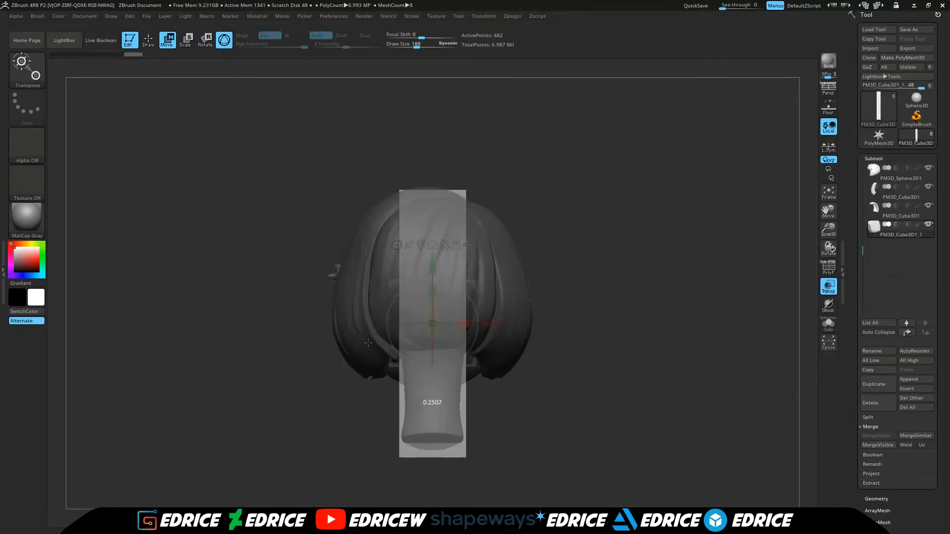
# Step: Shorten the vertical slab and position it at the back of the head, centred behind the hair
pyautogui.moveTo(382, 279); pyautogui.dragTo(440, 279)
pyautogui.keyDown('shift'); pyautogui.moveTo(441, 279); pyautogui.dragTo(481, 266, button='right'); pyautogui.keyUp('shift')
pyautogui.keyDown('shift'); pyautogui.moveTo(493, 223); pyautogui.dragTo(619, 219, button='right'); pyautogui.keyUp('shift')
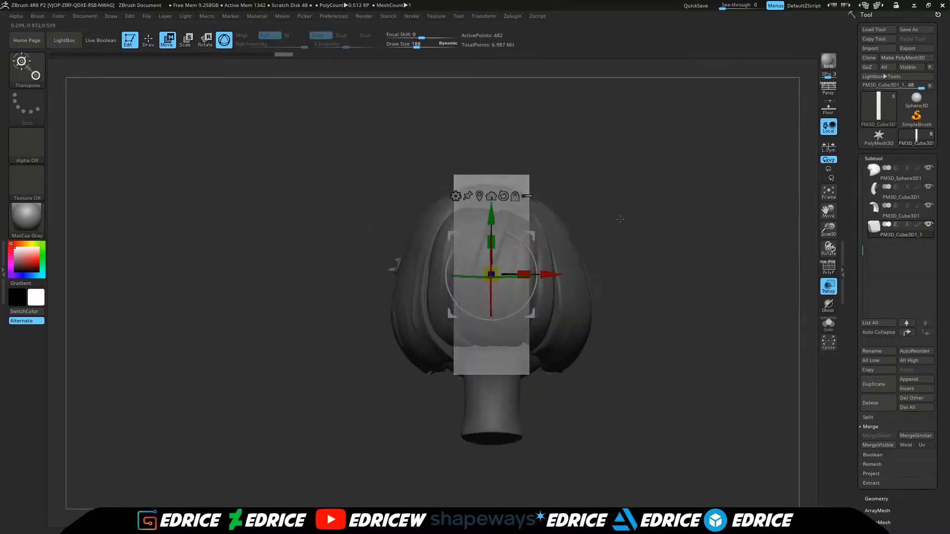
pyautogui.moveTo(515, 273); pyautogui.dragTo(513, 273)
pyautogui.moveTo(601, 195)
pyautogui.keyDown('shift'); pyautogui.mouseDown()
pyautogui.moveTo(636, 178)
pyautogui.moveTo(594, 183)
pyautogui.mouseUp(); pyautogui.keyUp('shift')
pyautogui.moveTo(829, 229); pyautogui.dragTo(828, 258)
pyautogui.moveTo(828, 211); pyautogui.dragTo(722, 209)
pyautogui.keyDown('shift'); pyautogui.moveTo(599, 210); pyautogui.dragTo(641, 208); pyautogui.keyUp('shift')
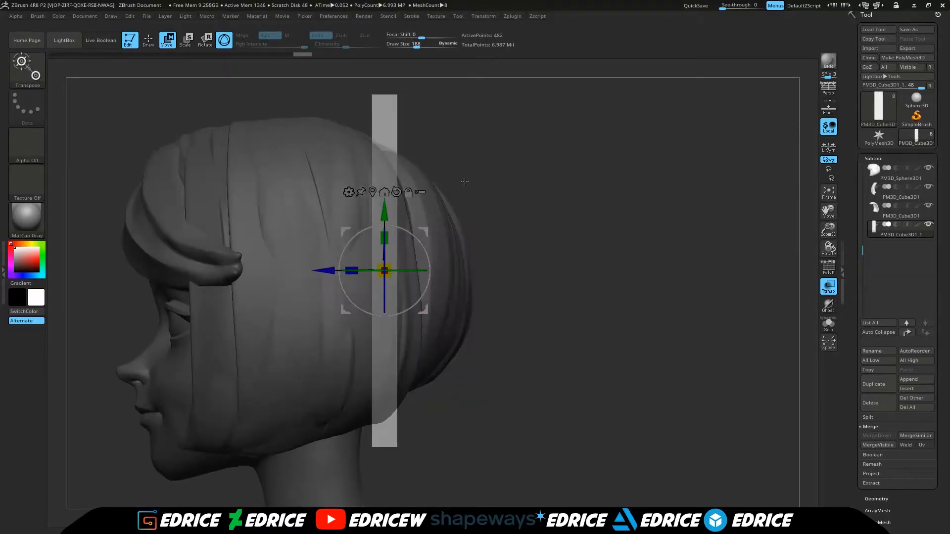
# Step: Apply a bend curve deformer to the back slab and move its control points to follow the hair from crown to nape
pyautogui.click(349, 192)
pyautogui.moveTo(594, 173); pyautogui.dragTo(535, 106)
pyautogui.click(411, 227)
pyautogui.moveTo(829, 229); pyautogui.dragTo(828, 203)
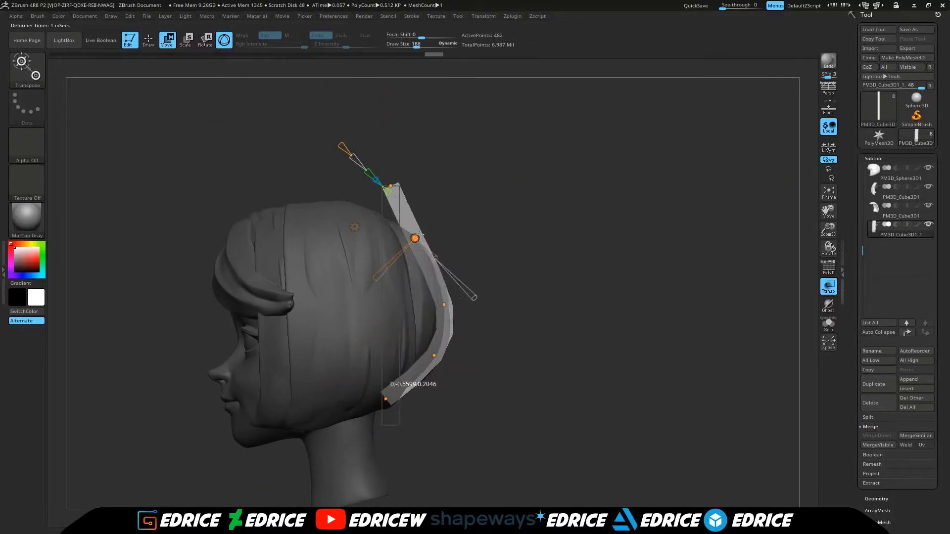
pyautogui.moveTo(433, 353); pyautogui.dragTo(431, 350)
pyautogui.moveTo(564, 257)
pyautogui.mouseDown()
pyautogui.moveTo(506, 259)
pyautogui.moveTo(590, 239)
pyautogui.moveTo(562, 239)
pyautogui.moveTo(568, 196)
pyautogui.moveTo(559, 260)
pyautogui.mouseUp()
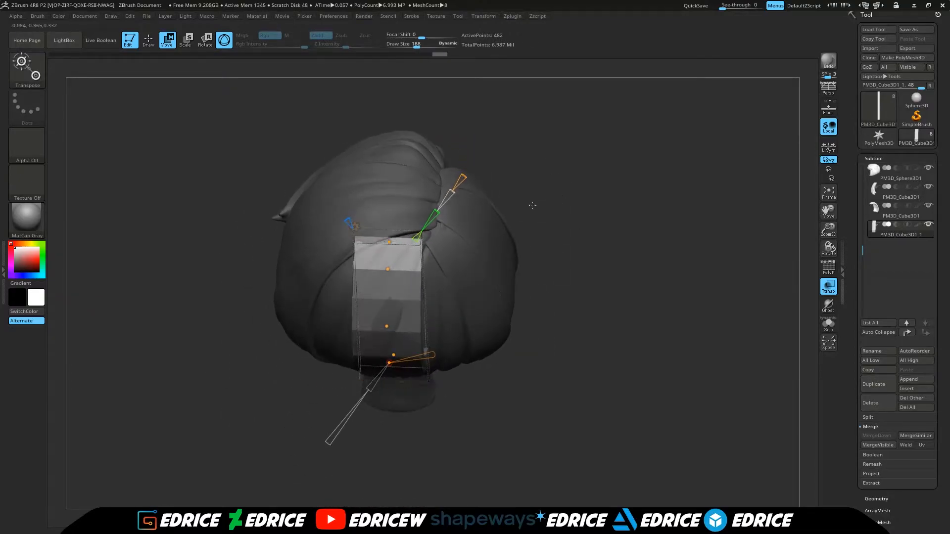
pyautogui.moveTo(474, 221); pyautogui.dragTo(548, 124)
pyautogui.keyDown('shift'); pyautogui.moveTo(504, 198); pyautogui.dragTo(422, 221); pyautogui.keyUp('shift')
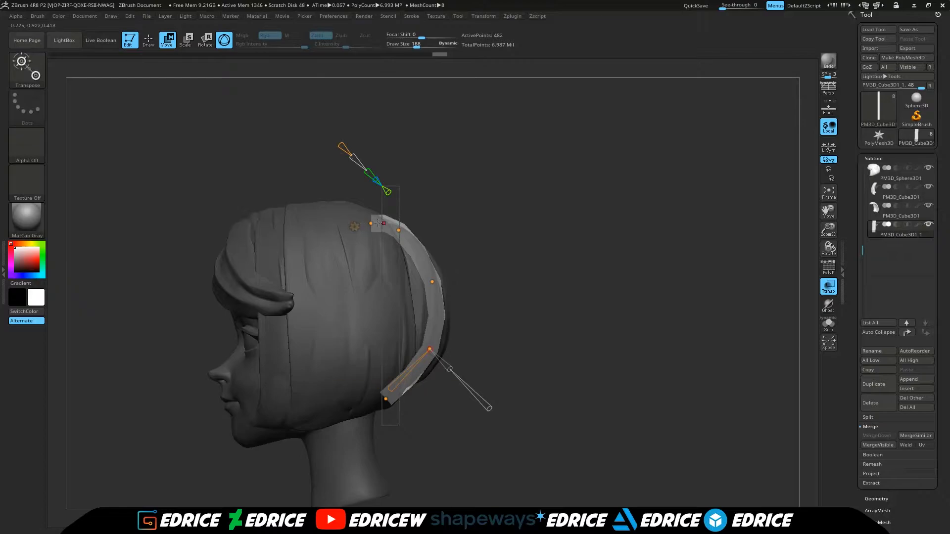
pyautogui.keyDown('shift'); pyautogui.moveTo(600, 241); pyautogui.dragTo(517, 228); pyautogui.keyUp('shift')
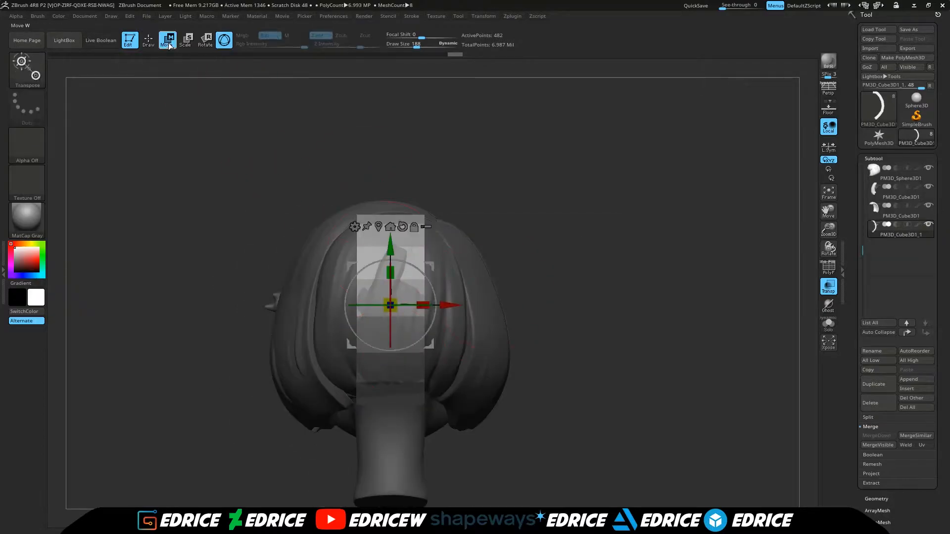
# Step: Duplicate the curved back slab sideways across the back of the head and split the copies into separate polygroups
pyautogui.moveTo(486, 302); pyautogui.dragTo(476, 302)
pyautogui.moveTo(545, 298)
pyautogui.keyDown('shift'); pyautogui.mouseDown()
pyautogui.moveTo(500, 293)
pyautogui.moveTo(453, 394)
pyautogui.moveTo(495, 347)
pyautogui.moveTo(461, 307)
pyautogui.mouseUp(); pyautogui.keyUp('shift')
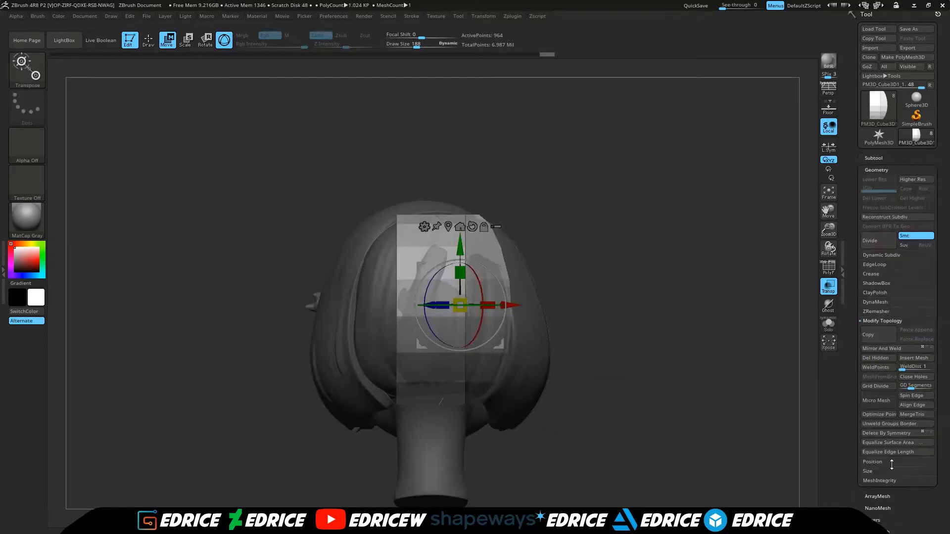
pyautogui.moveTo(896, 501); pyautogui.dragTo(889, 207)
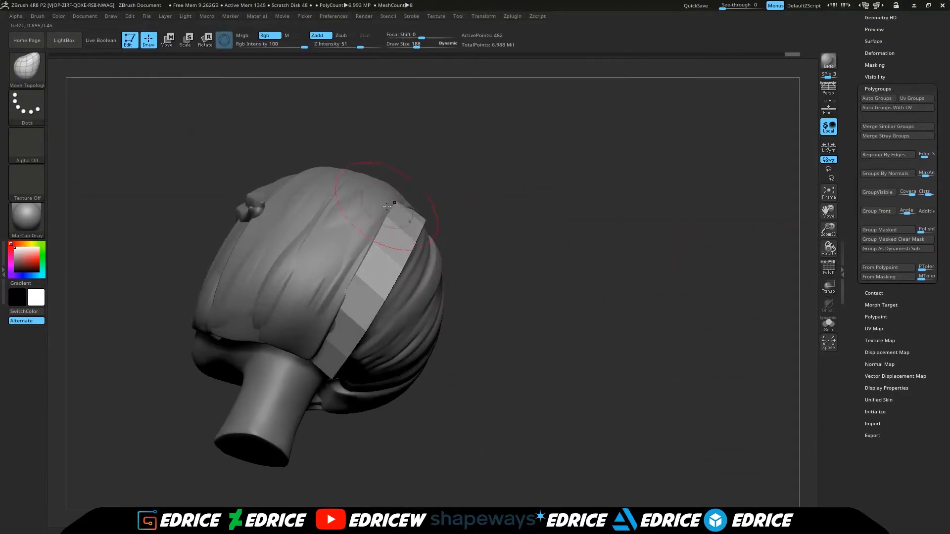
# Step: Fit the back slabs to the hair one by one with Move Topological, and subdivide and smooth them
pyautogui.moveTo(446, 277); pyautogui.dragTo(597, 281)
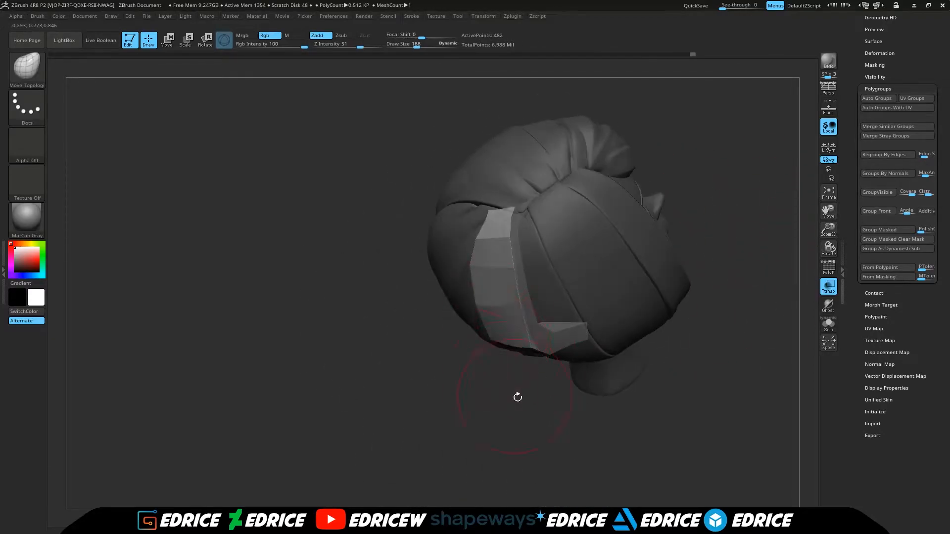
pyautogui.moveTo(517, 397); pyautogui.dragTo(638, 302)
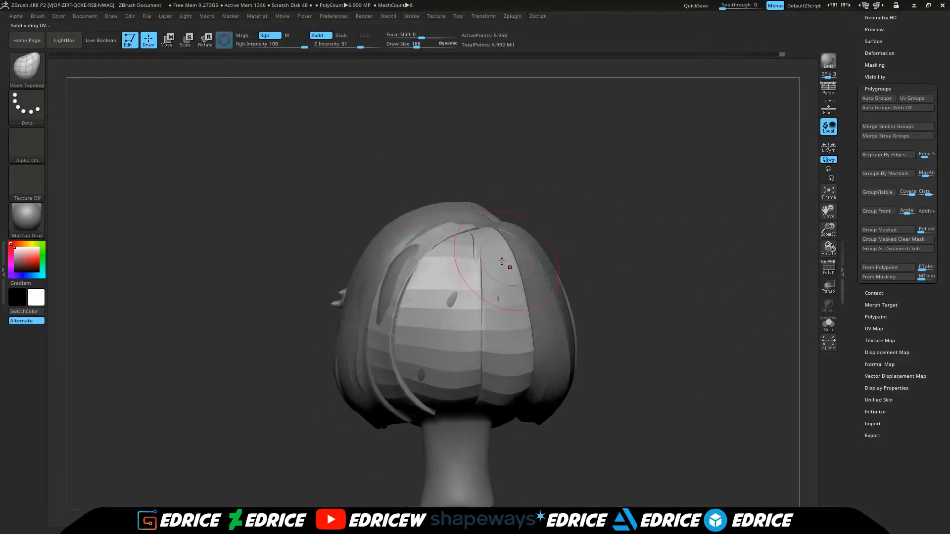
pyautogui.moveTo(589, 213); pyautogui.dragTo(350, 276)
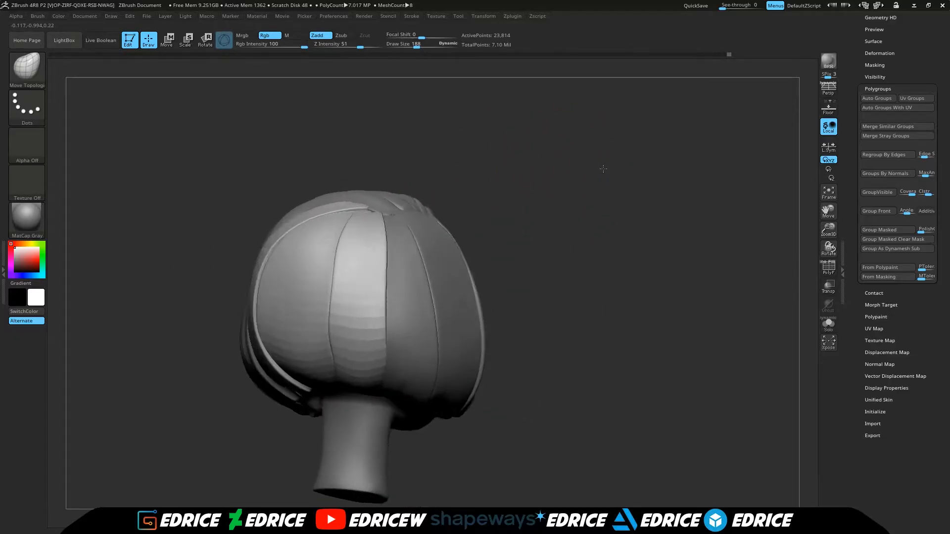
pyautogui.moveTo(347, 297); pyautogui.dragTo(387, 369)
pyautogui.moveTo(343, 411); pyautogui.dragTo(618, 270)
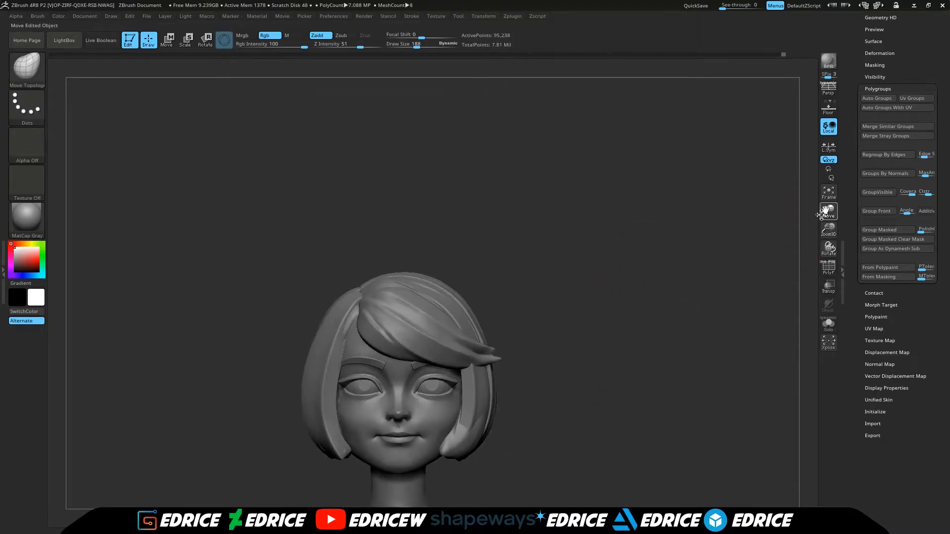
# Step: Hide the original sculpted hair and examine the slab bob from the front, top and back for gaps and overlaps
pyautogui.moveTo(821, 214); pyautogui.dragTo(782, 184)
pyautogui.moveTo(861, 186); pyautogui.dragTo(871, 401)
pyautogui.click(878, 162)
pyautogui.click(929, 189)
pyautogui.moveTo(742, 296); pyautogui.dragTo(757, 321)
pyautogui.moveTo(594, 336); pyautogui.dragTo(762, 267)
pyautogui.moveTo(828, 230); pyautogui.dragTo(826, 254)
pyautogui.moveTo(707, 307)
pyautogui.mouseDown()
pyautogui.moveTo(744, 351)
pyautogui.moveTo(375, 369)
pyautogui.mouseUp()
pyautogui.moveTo(371, 384); pyautogui.dragTo(461, 324, button='right')
pyautogui.moveTo(483, 245); pyautogui.dragTo(590, 314, button='right')
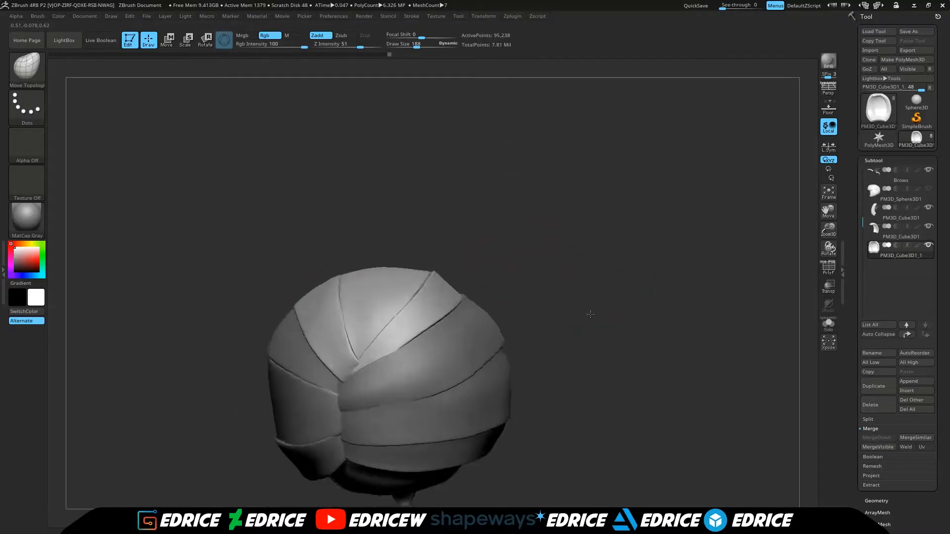
pyautogui.moveTo(742, 262); pyautogui.dragTo(378, 273, button='right')
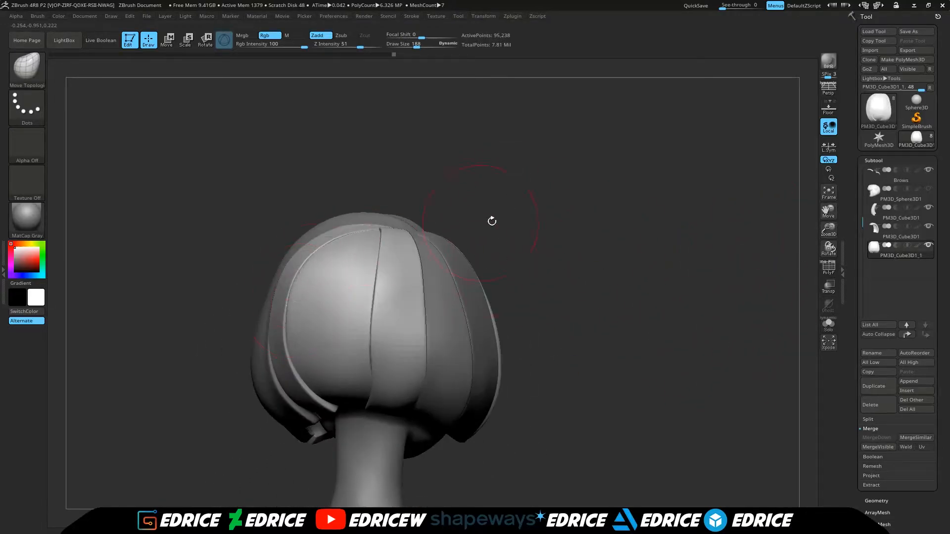
pyautogui.moveTo(441, 228); pyautogui.dragTo(403, 356, button='right')
pyautogui.moveTo(323, 403); pyautogui.dragTo(476, 219, button='right')
pyautogui.moveTo(450, 313); pyautogui.dragTo(470, 329, button='right')
# Step: Strip the sculpted hair down to its swept fringe by deleting its other polygroups, and show the fringe on the head
pyautogui.click(875, 196)
pyautogui.keyDown('ctrl'); pyautogui.keyDown('shift'); pyautogui.click(354, 403); pyautogui.keyUp('shift'); pyautogui.keyUp('ctrl')
pyautogui.keyDown('ctrl'); pyautogui.keyDown('shift'); pyautogui.click(354, 402); pyautogui.keyUp('shift'); pyautogui.keyUp('ctrl')
pyautogui.moveTo(403, 371); pyautogui.dragTo(248, 369, button='right')
pyautogui.click(928, 189)
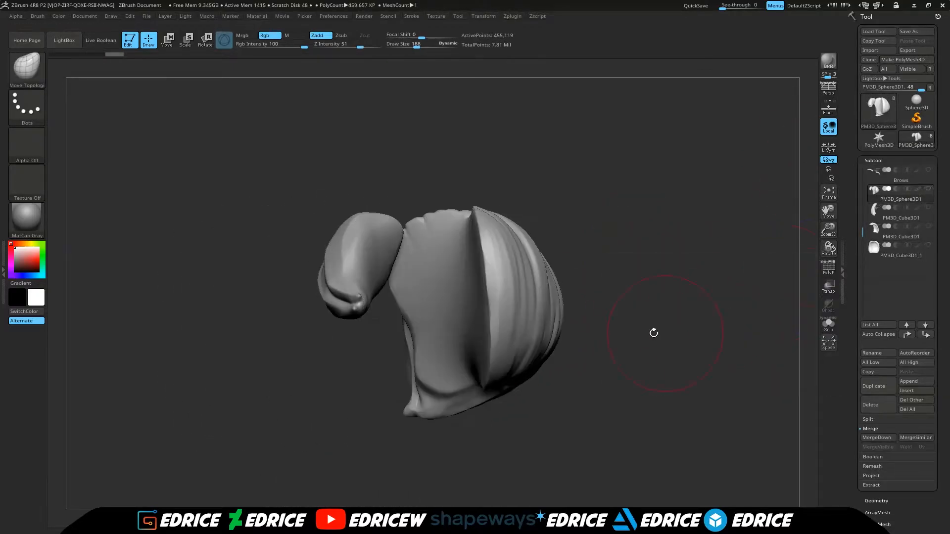
pyautogui.keyDown('ctrl'); pyautogui.keyDown('shift'); pyautogui.click(487, 307); pyautogui.keyUp('shift'); pyautogui.keyUp('ctrl')
pyautogui.moveTo(945, 402); pyautogui.dragTo(945, 274)
pyautogui.click(876, 372)
pyautogui.click(883, 230)
pyautogui.moveTo(692, 324); pyautogui.dragTo(811, 277, button='right')
pyautogui.moveTo(945, 149); pyautogui.dragTo(946, 277)
pyautogui.click(878, 160)
pyautogui.click(929, 189)
pyautogui.moveTo(742, 346); pyautogui.dragTo(805, 220)
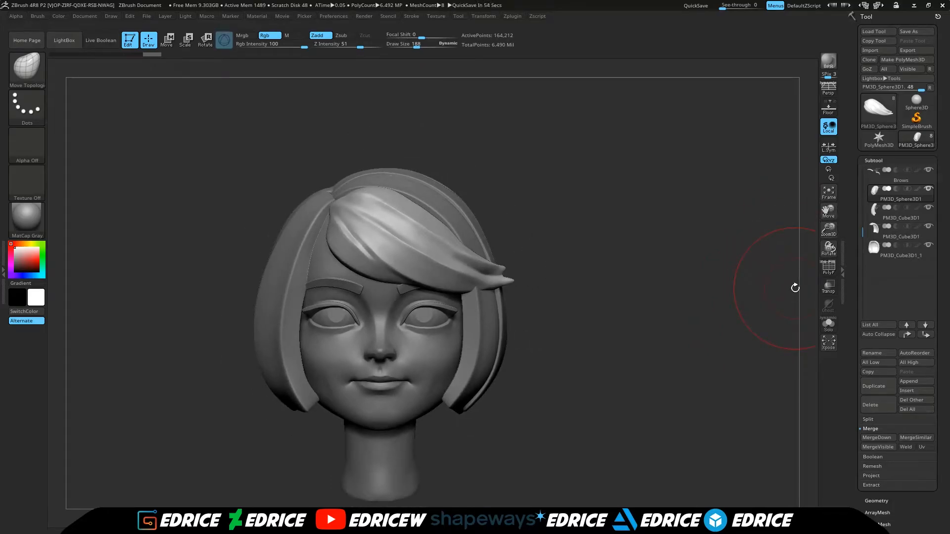
# Step: Add another cube subtool and turn on transparency and polyframe display
pyautogui.click(912, 391)
pyautogui.click(681, 363)
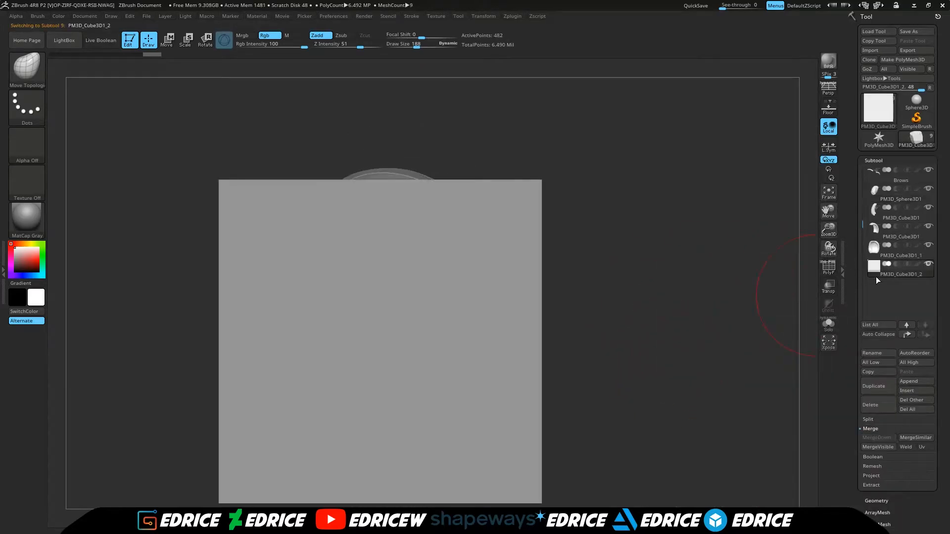
pyautogui.click(828, 286)
pyautogui.click(829, 268)
pyautogui.moveTo(692, 277)
pyautogui.mouseDown()
pyautogui.moveTo(742, 321)
pyautogui.moveTo(692, 282)
pyautogui.mouseUp()
# Step: Hide the bob slabs and scale and move the new cube into a flat horizontal slab in front of the forehead
pyautogui.keyDown('shift'); pyautogui.moveTo(335, 346); pyautogui.dragTo(380, 376); pyautogui.keyUp('shift')
pyautogui.moveTo(380, 347); pyautogui.dragTo(380, 324)
pyautogui.keyDown('shift'); pyautogui.moveTo(604, 317); pyautogui.dragTo(693, 316); pyautogui.keyUp('shift')
pyautogui.moveTo(413, 314); pyautogui.dragTo(383, 315)
pyautogui.keyDown('shift'); pyautogui.moveTo(693, 316); pyautogui.dragTo(604, 317); pyautogui.keyUp('shift')
pyautogui.moveTo(380, 348); pyautogui.dragTo(356, 312)
pyautogui.moveTo(529, 235)
pyautogui.mouseDown()
pyautogui.moveTo(596, 242)
pyautogui.moveTo(530, 237)
pyautogui.mouseUp()
pyautogui.moveTo(464, 376); pyautogui.dragTo(464, 297)
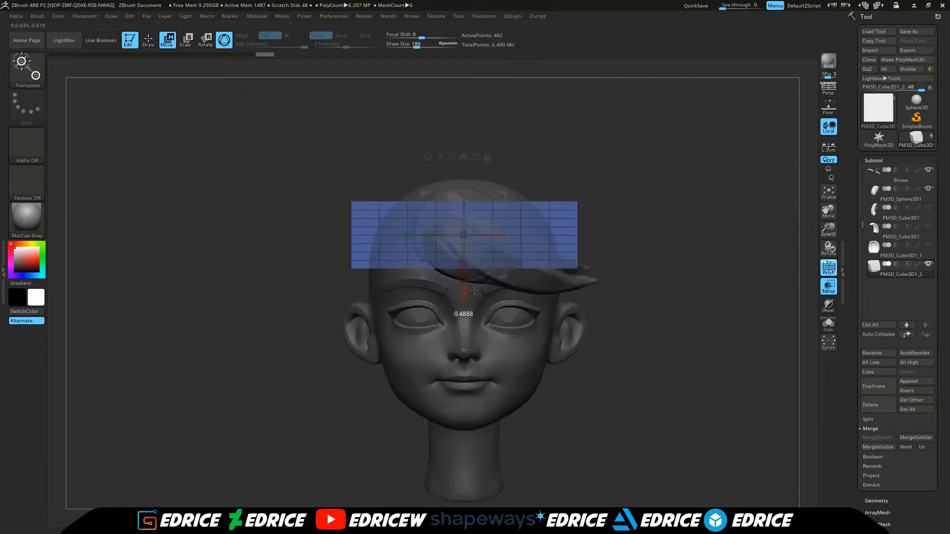
pyautogui.keyDown('shift'); pyautogui.moveTo(593, 232); pyautogui.dragTo(663, 236); pyautogui.keyUp('shift')
pyautogui.moveTo(438, 235); pyautogui.dragTo(522, 235)
# Step: Apply a taper deformer so the forehead slab narrows to a point towards the fringe's tip
pyautogui.moveTo(593, 218); pyautogui.dragTo(532, 215)
pyautogui.click(428, 156)
pyautogui.click(622, 181)
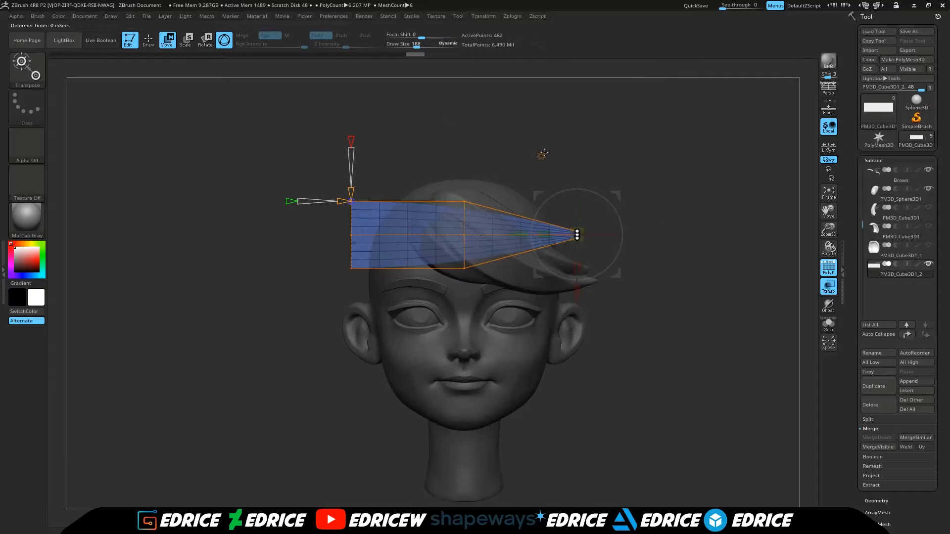
# Step: Apply a Bend Curve deformer to the tapered forehead slab and bend it to follow the swept fringe and the forehead's curve
pyautogui.click(600, 194)
pyautogui.moveTo(609, 198); pyautogui.dragTo(584, 247)
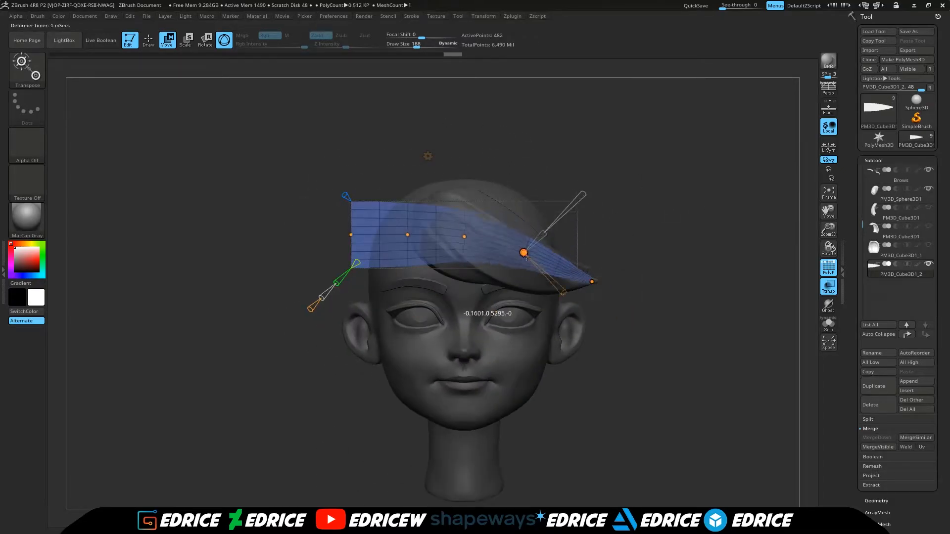
pyautogui.keyDown('shift'); pyautogui.moveTo(531, 172); pyautogui.dragTo(658, 176); pyautogui.keyUp('shift')
pyautogui.moveTo(448, 202); pyautogui.dragTo(457, 238)
pyautogui.keyDown('shift'); pyautogui.moveTo(569, 213); pyautogui.dragTo(460, 218); pyautogui.keyUp('shift')
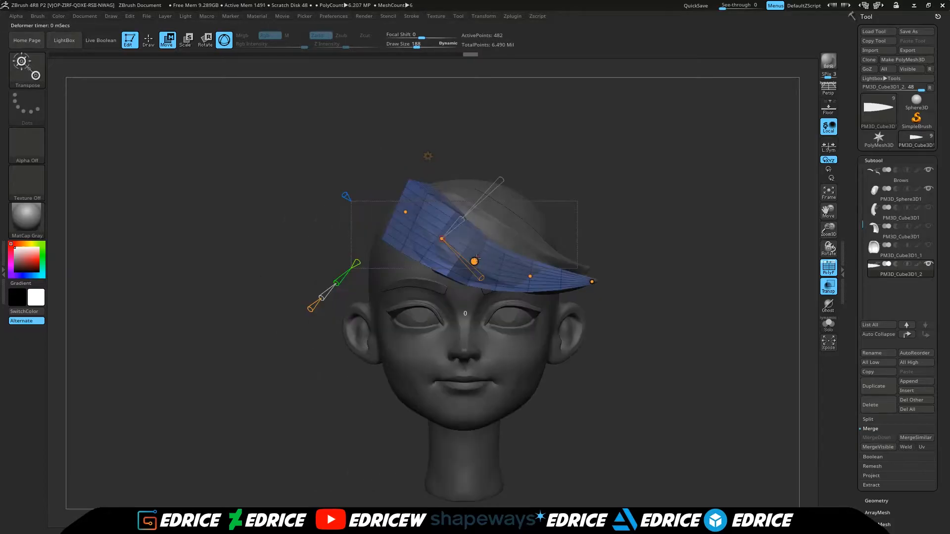
pyautogui.moveTo(500, 145); pyautogui.dragTo(369, 153)
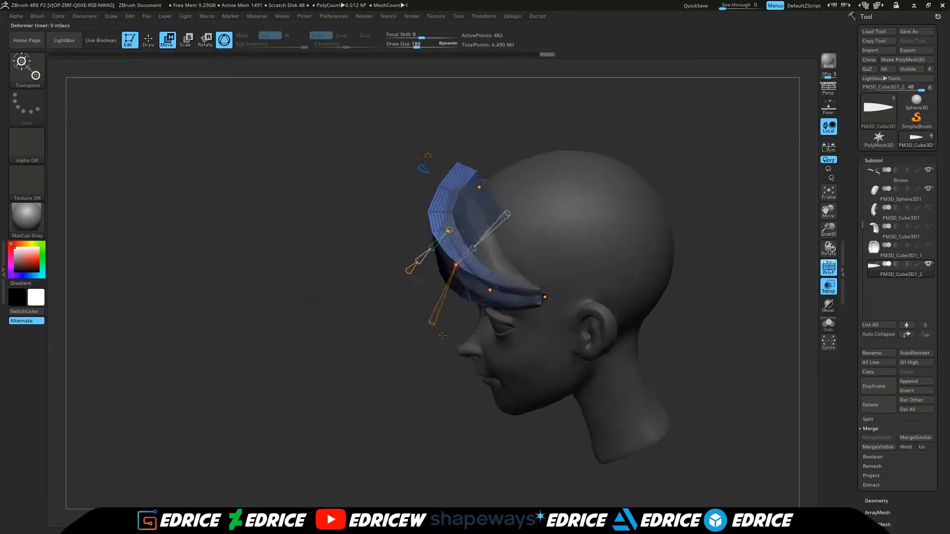
pyautogui.keyDown('shift'); pyautogui.moveTo(436, 336); pyautogui.dragTo(533, 289); pyautogui.keyUp('shift')
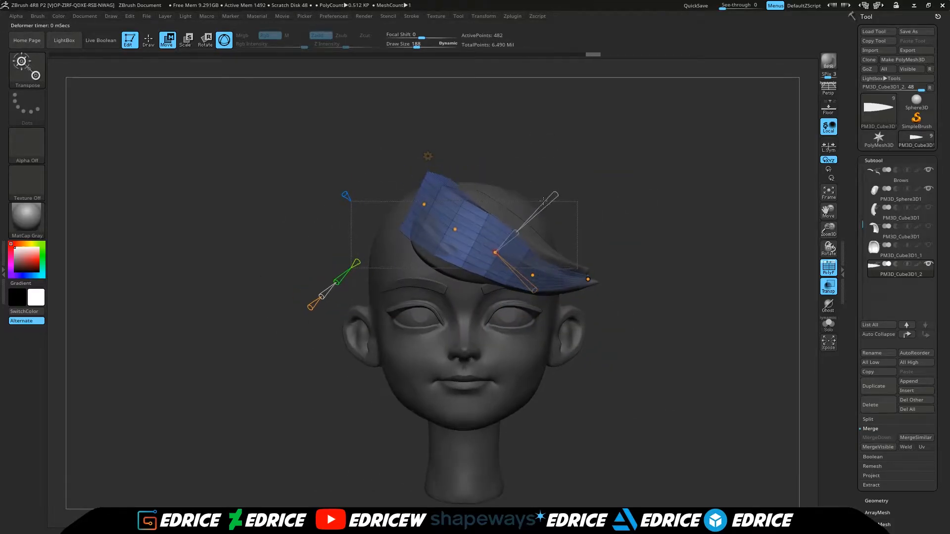
# Step: Refine the slab's bend curve at its pointed tip and root end, and accept the deformation
pyautogui.moveTo(537, 161); pyautogui.dragTo(482, 163)
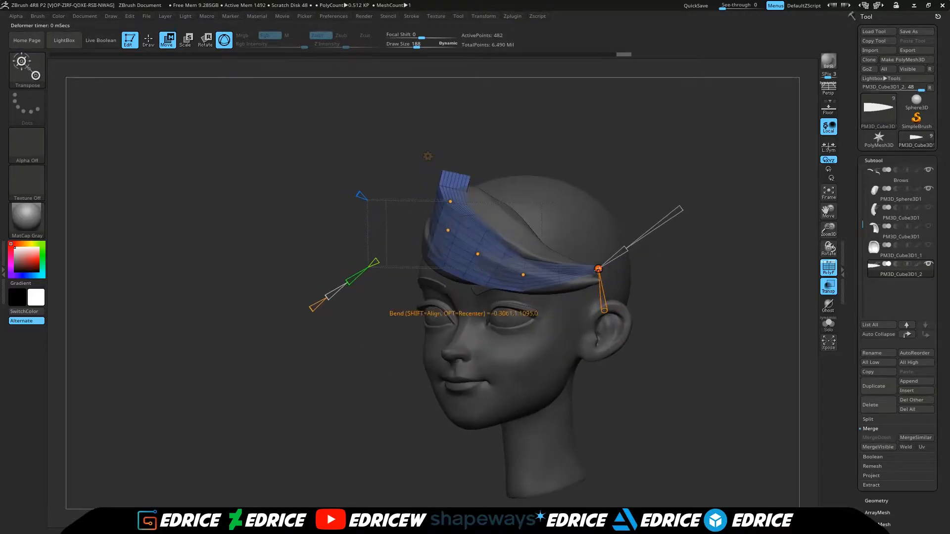
pyautogui.moveTo(598, 267); pyautogui.dragTo(597, 283)
pyautogui.keyDown('shift'); pyautogui.moveTo(440, 163); pyautogui.dragTo(485, 162); pyautogui.keyUp('shift')
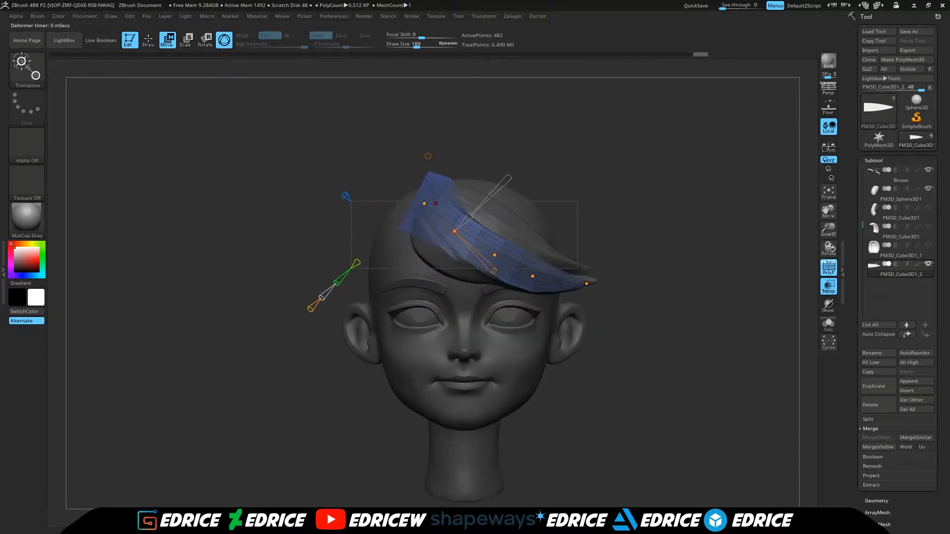
pyautogui.moveTo(437, 198); pyautogui.dragTo(465, 220)
pyautogui.moveTo(506, 245); pyautogui.dragTo(508, 243)
pyautogui.moveTo(654, 183); pyautogui.dragTo(693, 198)
pyautogui.click(593, 155)
# Step: Duplicate the curved fringe slab and move and rotate the copy above the original, following the head's curve
pyautogui.keyDown('alt'); pyautogui.moveTo(742, 228); pyautogui.dragTo(775, 289); pyautogui.keyUp('alt')
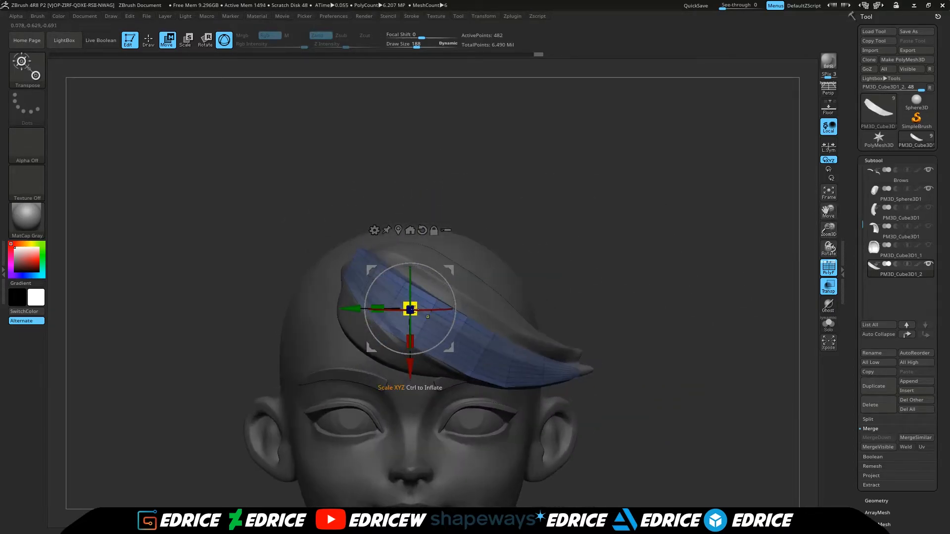
pyautogui.keyDown('shift'); pyautogui.moveTo(663, 247); pyautogui.dragTo(603, 247); pyautogui.keyUp('shift')
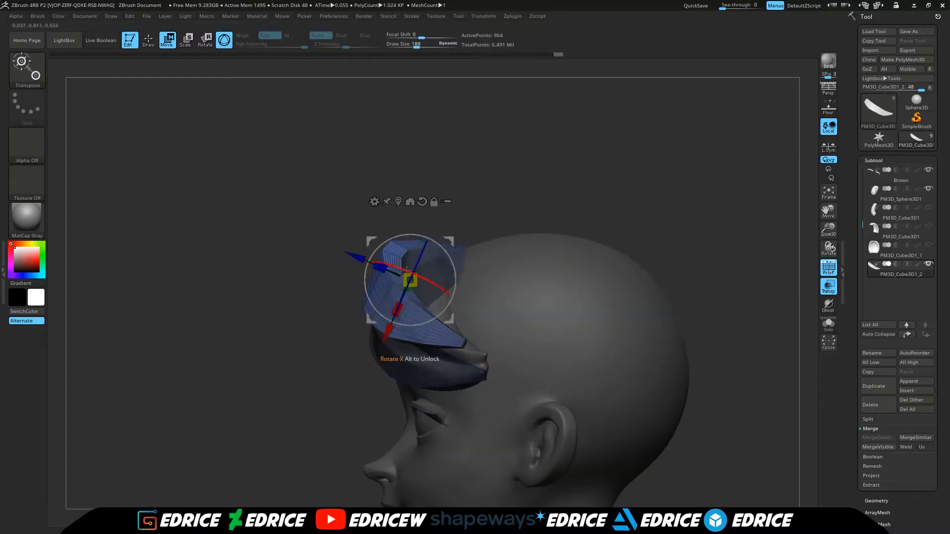
pyautogui.keyDown('shift'); pyautogui.moveTo(550, 184); pyautogui.dragTo(602, 179); pyautogui.keyUp('shift')
pyautogui.moveTo(449, 240); pyautogui.dragTo(475, 241)
pyautogui.moveTo(609, 217); pyautogui.dragTo(599, 238)
pyautogui.moveTo(437, 281); pyautogui.dragTo(442, 280)
pyautogui.moveTo(618, 217); pyautogui.dragTo(544, 247)
pyautogui.keyDown('shift'); pyautogui.moveTo(540, 186); pyautogui.dragTo(599, 183); pyautogui.keyUp('shift')
pyautogui.moveTo(549, 223); pyautogui.dragTo(574, 247)
pyautogui.keyDown('ctrl'); pyautogui.moveTo(594, 277); pyautogui.dragTo(569, 313); pyautogui.keyUp('ctrl')
# Step: Give the fringe slabs separate polygroups with Auto Groups
pyautogui.moveTo(895, 507); pyautogui.dragTo(895, 344)
pyautogui.click(888, 466)
pyautogui.click(877, 150)
# Step: Add a third copy of the fringe slab, fit it below the others along the fringe's lower edge, and clear the mask
pyautogui.moveTo(450, 387); pyautogui.dragTo(448, 385)
pyautogui.moveTo(614, 247)
pyautogui.mouseDown()
pyautogui.moveTo(584, 257)
pyautogui.moveTo(604, 252)
pyautogui.mouseUp()
pyautogui.moveTo(444, 367); pyautogui.dragTo(410, 362)
pyautogui.moveTo(544, 237)
pyautogui.mouseDown()
pyautogui.moveTo(639, 237)
pyautogui.moveTo(540, 249)
pyautogui.mouseUp()
pyautogui.keyDown('shift'); pyautogui.moveTo(540, 250); pyautogui.dragTo(693, 243); pyautogui.keyUp('shift')
pyautogui.keyDown('shift'); pyautogui.moveTo(693, 242); pyautogui.dragTo(648, 245); pyautogui.keyUp('shift')
pyautogui.keyDown('ctrl'); pyautogui.moveTo(648, 257); pyautogui.dragTo(688, 297); pyautogui.keyUp('ctrl')
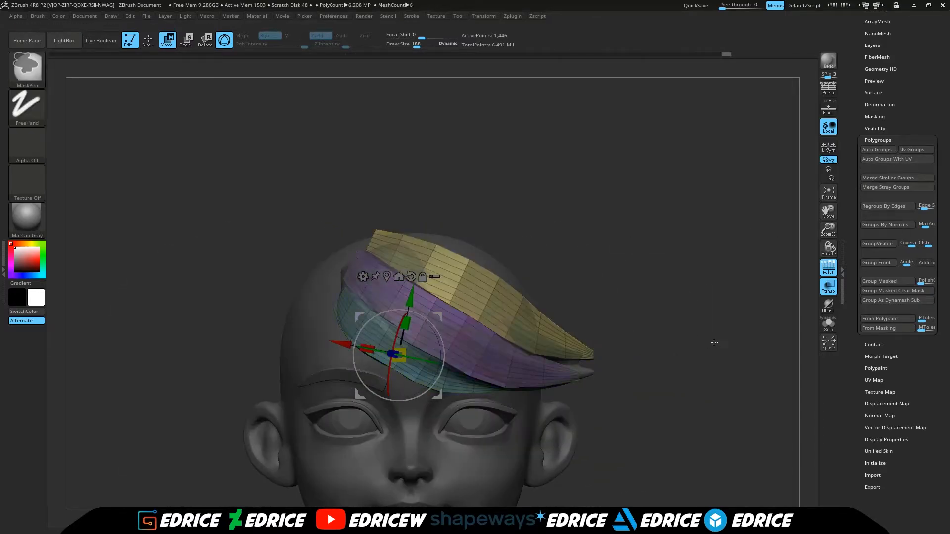
# Step: Reshape the three fringe slabs with the Move Topological brush so they lie along the swept fringe and the forehead
pyautogui.moveTo(643, 238); pyautogui.dragTo(524, 233)
pyautogui.moveTo(511, 288); pyautogui.dragTo(519, 290)
pyautogui.moveTo(426, 248); pyautogui.dragTo(461, 242)
pyautogui.moveTo(443, 278); pyautogui.dragTo(492, 277)
pyautogui.moveTo(468, 292); pyautogui.dragTo(473, 288)
pyautogui.press('s')
pyautogui.moveTo(502, 221)
pyautogui.mouseDown()
pyautogui.moveTo(474, 222)
pyautogui.moveTo(607, 242)
pyautogui.moveTo(609, 252)
pyautogui.mouseUp()
pyautogui.moveTo(473, 278); pyautogui.dragTo(483, 280)
pyautogui.moveTo(555, 285); pyautogui.dragTo(520, 290)
pyautogui.moveTo(504, 277); pyautogui.dragTo(396, 277)
pyautogui.moveTo(661, 229); pyautogui.dragTo(553, 274)
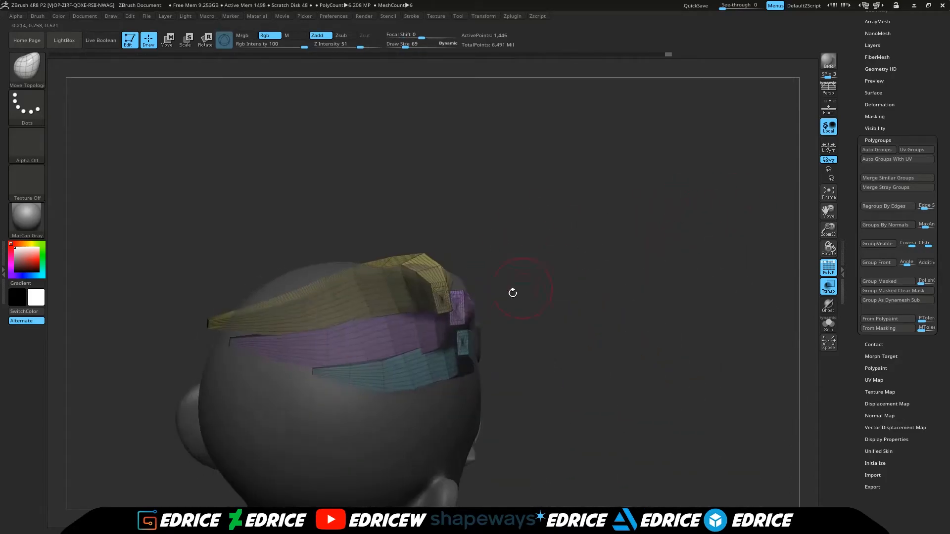
# Step: Pull the slabs' wide root ends closer together towards the parting with the Move Topological brush
pyautogui.moveTo(493, 309); pyautogui.dragTo(497, 308)
pyautogui.moveTo(609, 277)
pyautogui.mouseDown()
pyautogui.moveTo(475, 257)
pyautogui.moveTo(558, 237)
pyautogui.moveTo(517, 237)
pyautogui.mouseUp()
pyautogui.moveTo(514, 263); pyautogui.dragTo(509, 253)
pyautogui.moveTo(470, 237)
pyautogui.mouseDown()
pyautogui.moveTo(651, 245)
pyautogui.moveTo(688, 228)
pyautogui.mouseUp()
pyautogui.moveTo(500, 237); pyautogui.dragTo(500, 251)
pyautogui.moveTo(644, 238); pyautogui.dragTo(549, 212)
pyautogui.moveTo(462, 324); pyautogui.dragTo(465, 319)
pyautogui.moveTo(663, 188)
pyautogui.mouseDown()
pyautogui.moveTo(607, 167)
pyautogui.moveTo(569, 171)
pyautogui.moveTo(559, 208)
pyautogui.mouseUp()
pyautogui.moveTo(459, 302); pyautogui.dragTo(462, 284)
pyautogui.moveTo(623, 160); pyautogui.dragTo(597, 159)
pyautogui.moveTo(458, 292); pyautogui.dragTo(456, 271)
# Step: Turn off transparency, subdivide the fringe slabs once, and hide the old sculpted fringe
pyautogui.click(829, 287)
pyautogui.moveTo(766, 278); pyautogui.dragTo(814, 210)
pyautogui.moveTo(854, 129); pyautogui.dragTo(856, 247)
pyautogui.click(879, 118)
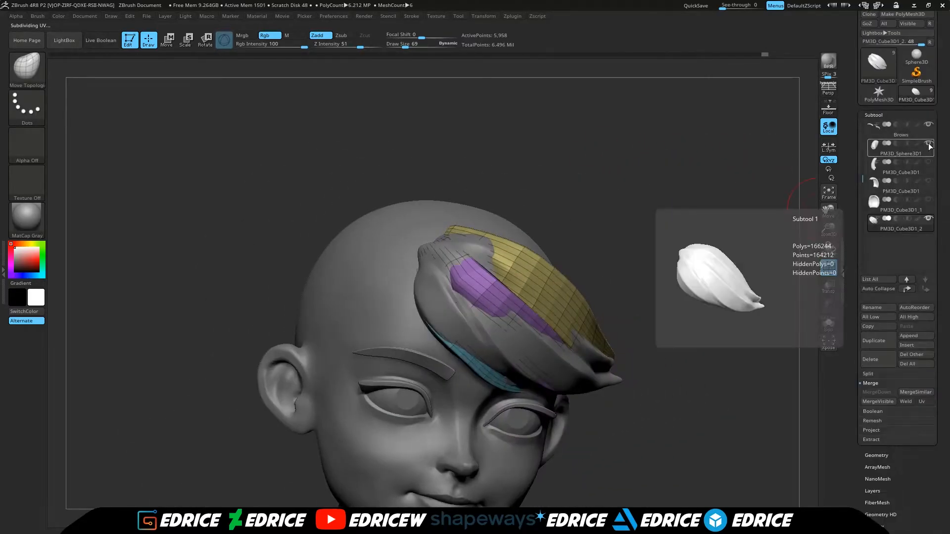
pyautogui.click(929, 144)
pyautogui.moveTo(503, 91)
pyautogui.mouseDown()
pyautogui.moveTo(458, 254)
pyautogui.moveTo(505, 293)
pyautogui.mouseUp()
# Step: Refine the curvature and overlap of the fringe slabs over the forehead with a larger Move Topological brush
pyautogui.moveTo(600, 352); pyautogui.dragTo(559, 349)
pyautogui.moveTo(520, 307); pyautogui.dragTo(524, 303)
pyautogui.moveTo(619, 328)
pyautogui.mouseDown()
pyautogui.moveTo(594, 238)
pyautogui.moveTo(638, 248)
pyautogui.mouseUp()
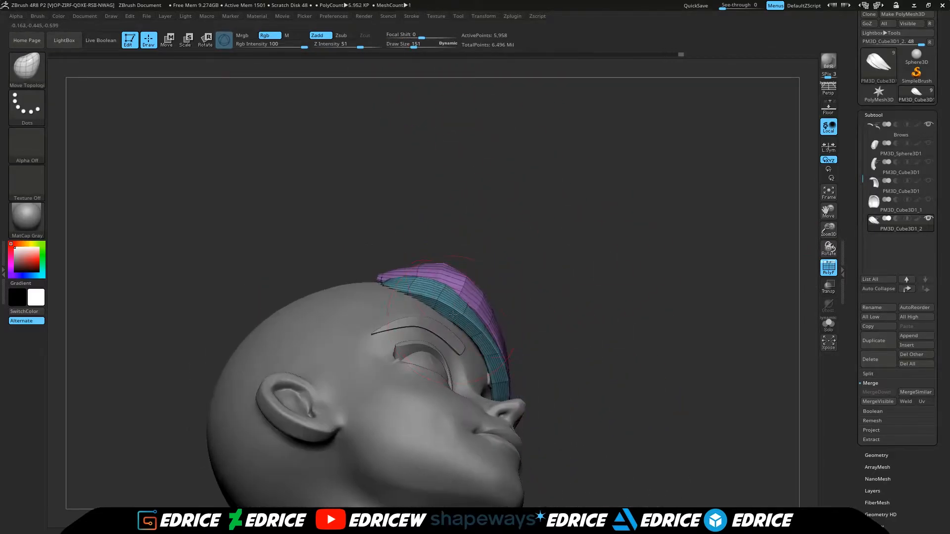
pyautogui.moveTo(452, 317); pyautogui.dragTo(457, 313)
pyautogui.moveTo(638, 247); pyautogui.dragTo(549, 307)
pyautogui.moveTo(503, 278); pyautogui.dragTo(506, 273)
pyautogui.moveTo(644, 217); pyautogui.dragTo(619, 216)
pyautogui.moveTo(550, 277); pyautogui.dragTo(552, 274)
pyautogui.moveTo(643, 212); pyautogui.dragTo(609, 207)
pyautogui.moveTo(543, 313); pyautogui.dragTo(545, 308)
pyautogui.moveTo(609, 207); pyautogui.dragTo(621, 213)
pyautogui.moveTo(542, 259); pyautogui.dragTo(529, 282)
pyautogui.moveTo(534, 317); pyautogui.dragTo(538, 313)
# Step: Show the side and back bob slabs around the new fringe
pyautogui.moveTo(574, 233); pyautogui.dragTo(782, 232)
pyautogui.click(928, 200)
pyautogui.click(928, 182)
pyautogui.click(928, 162)
pyautogui.moveTo(777, 292); pyautogui.dragTo(676, 325)
pyautogui.moveTo(441, 206); pyautogui.dragTo(257, 407)
pyautogui.moveTo(693, 277)
pyautogui.mouseDown()
pyautogui.moveTo(772, 248)
pyautogui.moveTo(742, 188)
pyautogui.mouseUp()
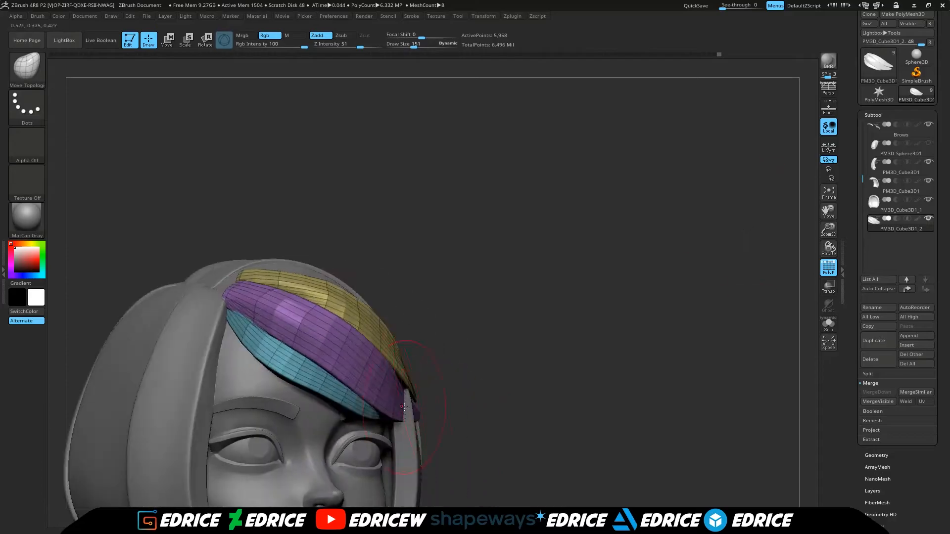
# Step: Adjust the fringe slabs' tips and edges with the Move Topological brush so they sit over the side hair
pyautogui.moveTo(411, 396); pyautogui.dragTo(426, 399)
pyautogui.moveTo(529, 356); pyautogui.dragTo(490, 357)
pyautogui.moveTo(435, 398); pyautogui.dragTo(445, 402)
pyautogui.moveTo(537, 367); pyautogui.dragTo(381, 368)
pyautogui.moveTo(420, 421)
pyautogui.mouseDown()
pyautogui.moveTo(388, 451)
pyautogui.moveTo(379, 445)
pyautogui.mouseUp()
pyautogui.moveTo(420, 329); pyautogui.dragTo(409, 323)
pyautogui.moveTo(326, 341); pyautogui.dragTo(461, 302)
pyautogui.moveTo(629, 257); pyautogui.dragTo(676, 196)
pyautogui.moveTo(614, 248)
pyautogui.mouseDown()
pyautogui.moveTo(638, 277)
pyautogui.moveTo(727, 273)
pyautogui.mouseUp()
# Step: Isolate the upper fringe slab, reshape its root end, and smooth its surface
pyautogui.keyDown('ctrl'); pyautogui.keyDown('shift'); pyautogui.click(613, 267); pyautogui.keyUp('shift'); pyautogui.keyUp('ctrl')
pyautogui.moveTo(309, 277); pyautogui.dragTo(300, 281)
pyautogui.moveTo(535, 277)
pyautogui.mouseDown()
pyautogui.moveTo(429, 243)
pyautogui.moveTo(396, 253)
pyautogui.mouseUp()
pyautogui.moveTo(426, 327); pyautogui.dragTo(435, 317)
pyautogui.moveTo(456, 269); pyautogui.dragTo(420, 296)
pyautogui.keyDown('ctrl'); pyautogui.keyDown('shift'); pyautogui.click(420, 317); pyautogui.keyUp('shift'); pyautogui.keyUp('ctrl')
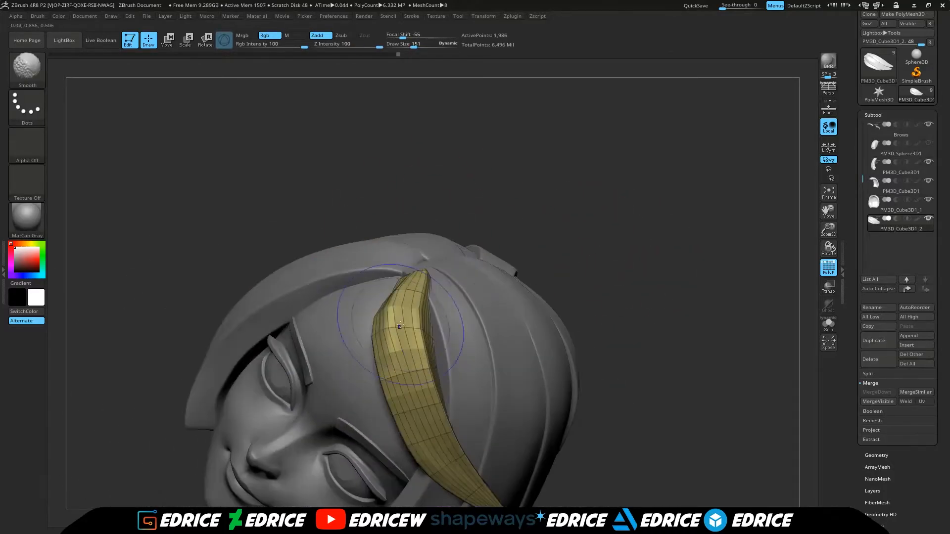
pyautogui.moveTo(543, 209)
pyautogui.mouseDown()
pyautogui.moveTo(488, 201)
pyautogui.moveTo(509, 229)
pyautogui.moveTo(470, 258)
pyautogui.moveTo(453, 285)
pyautogui.mouseUp()
pyautogui.moveTo(386, 292)
pyautogui.mouseDown()
pyautogui.moveTo(465, 297)
pyautogui.moveTo(423, 280)
pyautogui.mouseUp()
# Step: Narrow the root end of the isolated middle fringe slab with the Pinch brush
pyautogui.click(37, 68)
pyautogui.press('p')
pyautogui.press('i')
pyautogui.moveTo(431, 257); pyautogui.dragTo(423, 296, button='right')
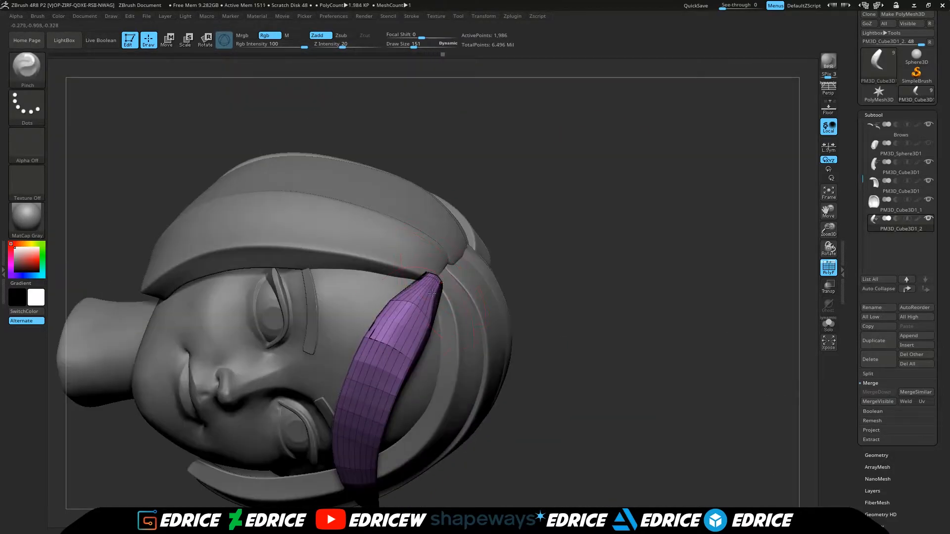
pyautogui.moveTo(608, 221); pyautogui.dragTo(622, 271)
pyautogui.keyDown('ctrl'); pyautogui.keyDown('shift'); pyautogui.click(554, 234); pyautogui.keyUp('shift'); pyautogui.keyUp('ctrl')
# Step: Reposition the isolated upper fringe slab on the head with the gizmo and show all the fringe slabs again
pyautogui.moveTo(500, 137); pyautogui.dragTo(584, 244)
pyautogui.press('w')
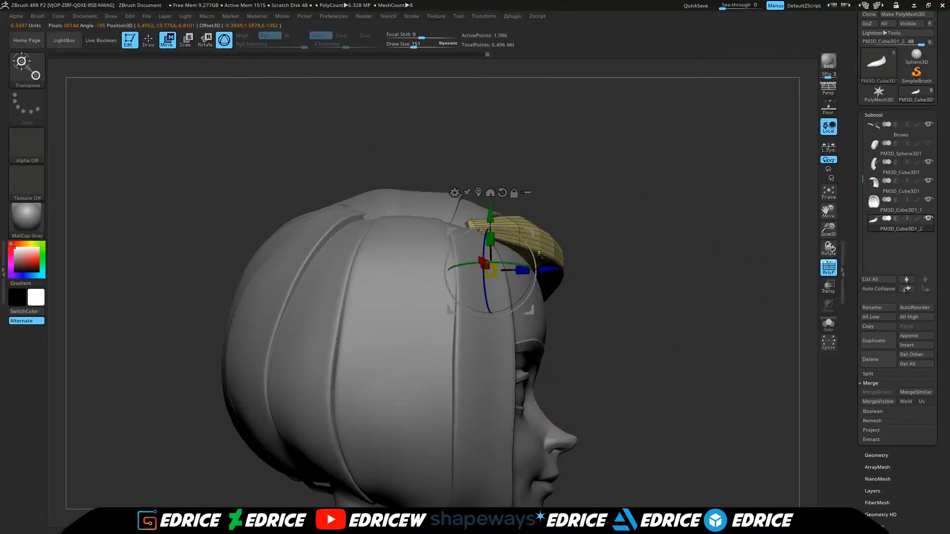
pyautogui.moveTo(651, 233); pyautogui.dragTo(601, 267)
pyautogui.keyDown('ctrl'); pyautogui.keyDown('shift'); pyautogui.click(601, 267); pyautogui.keyUp('shift'); pyautogui.keyUp('ctrl')
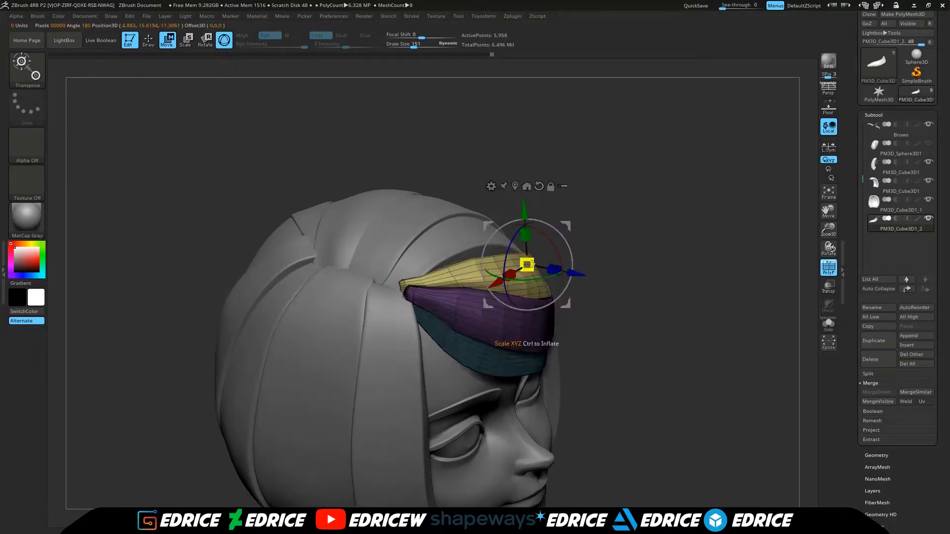
pyautogui.moveTo(635, 236); pyautogui.dragTo(541, 181)
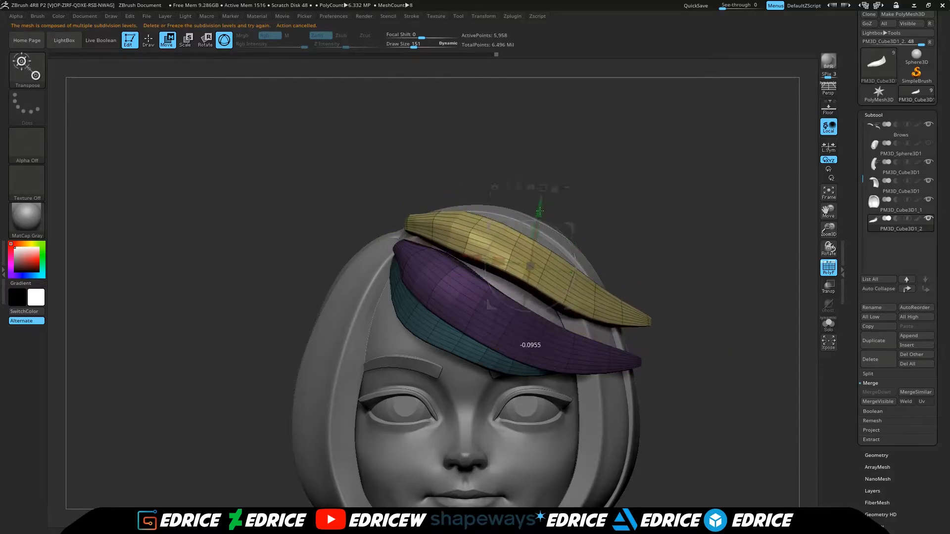
# Step: Duplicate the fringe subtool and delete everything in the copy except its upper slab
pyautogui.moveTo(539, 225); pyautogui.dragTo(236, 96)
pyautogui.click(149, 41)
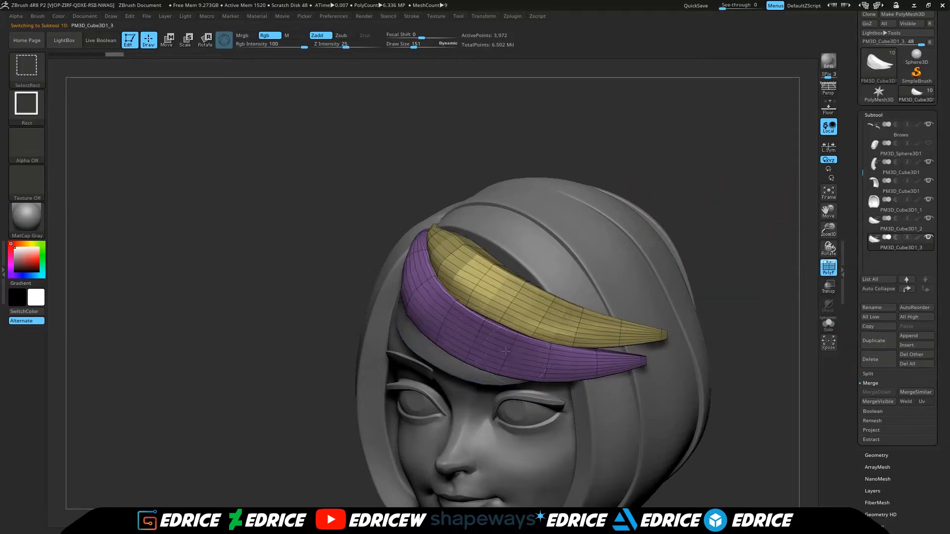
pyautogui.click(877, 456)
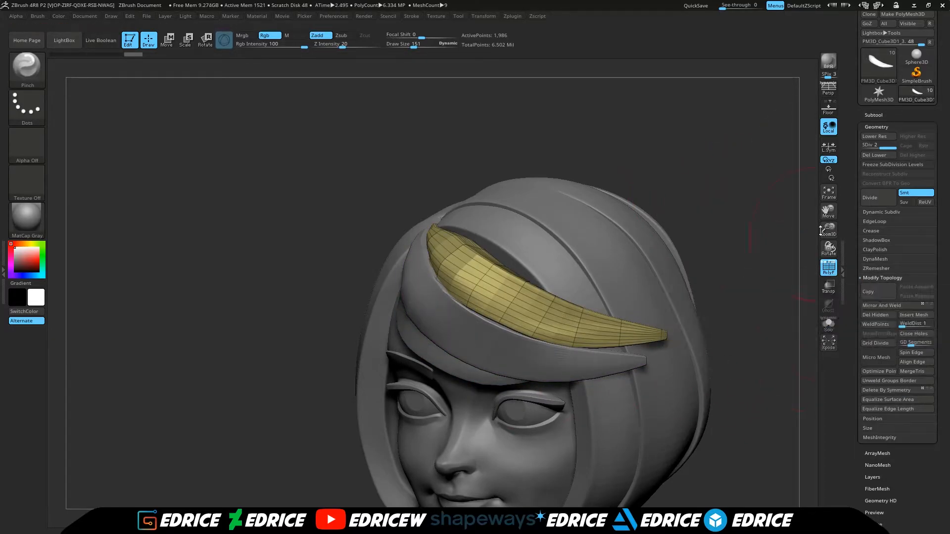
pyautogui.moveTo(801, 199); pyautogui.dragTo(760, 200)
# Step: Move and rotate the copied slab into the gap between the fringe and the side hair on top of the head
pyautogui.click(168, 45)
pyautogui.moveTo(277, 164); pyautogui.dragTo(316, 168)
pyautogui.moveTo(501, 282); pyautogui.dragTo(505, 262)
pyautogui.moveTo(623, 168); pyautogui.dragTo(891, 198)
pyautogui.moveTo(772, 277); pyautogui.dragTo(682, 342)
pyautogui.moveTo(569, 243); pyautogui.dragTo(557, 242)
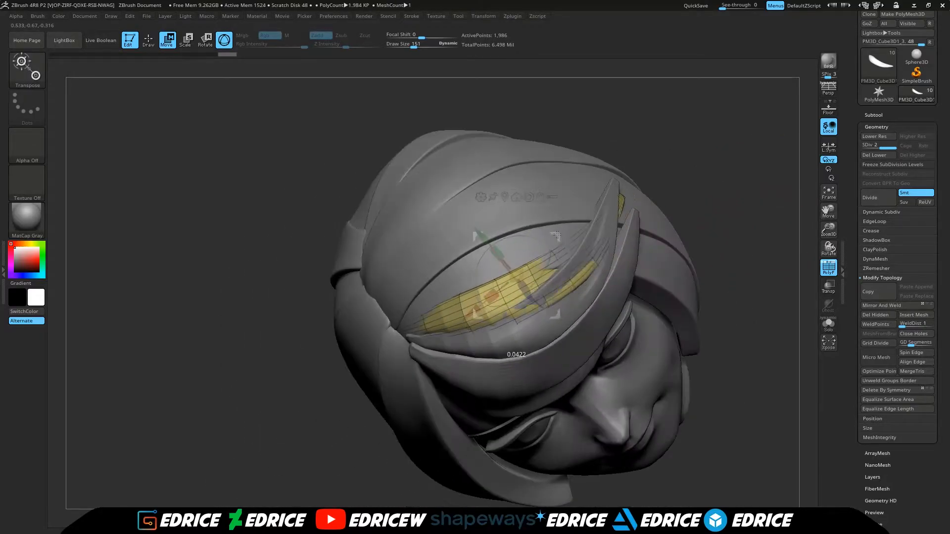
pyautogui.moveTo(713, 277); pyautogui.dragTo(693, 248)
pyautogui.moveTo(663, 163)
pyautogui.mouseDown()
pyautogui.moveTo(725, 151)
pyautogui.moveTo(700, 143)
pyautogui.mouseUp()
# Step: Shape the extra slab with the Move Topological brush so it fills the gap behind the fringe
pyautogui.click(148, 40)
pyautogui.moveTo(277, 208); pyautogui.dragTo(237, 169)
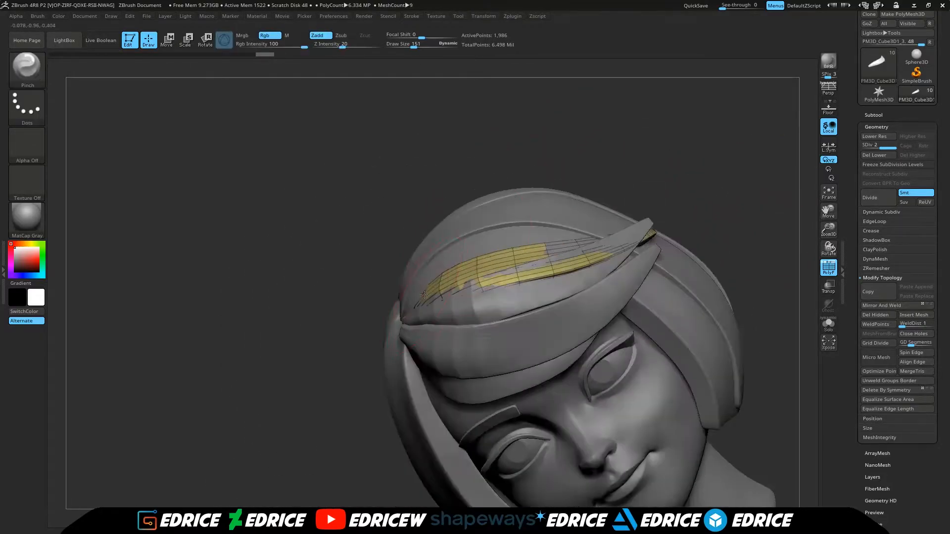
pyautogui.moveTo(185, 81); pyautogui.dragTo(213, 104)
pyautogui.press('b')
pyautogui.press('m')
pyautogui.press('t')
pyautogui.moveTo(396, 148)
pyautogui.mouseDown()
pyautogui.moveTo(584, 228)
pyautogui.moveTo(623, 179)
pyautogui.mouseUp()
pyautogui.moveTo(742, 148)
pyautogui.mouseDown()
pyautogui.moveTo(643, 82)
pyautogui.moveTo(446, 192)
pyautogui.mouseUp()
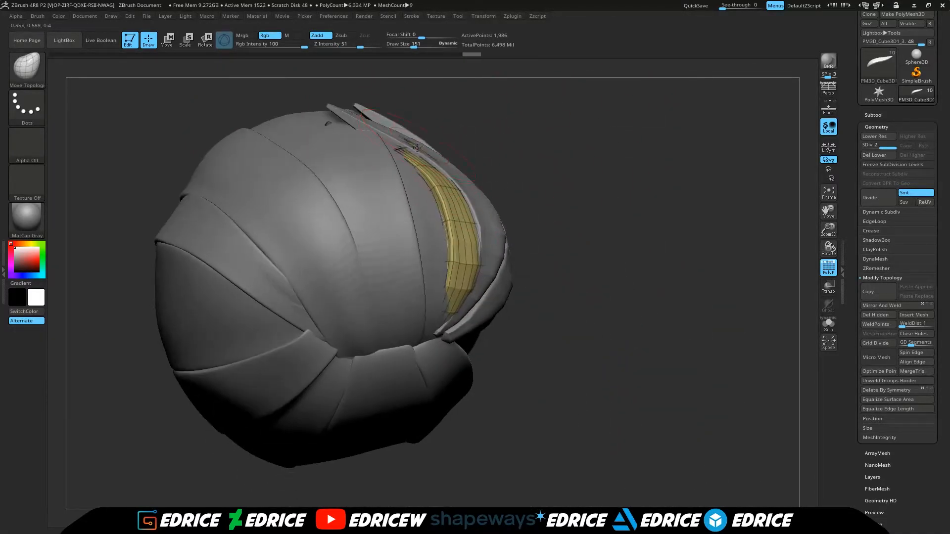
pyautogui.moveTo(418, 146); pyautogui.dragTo(413, 161)
pyautogui.moveTo(801, 218); pyautogui.dragTo(742, 277)
pyautogui.moveTo(643, 208); pyautogui.dragTo(584, 208)
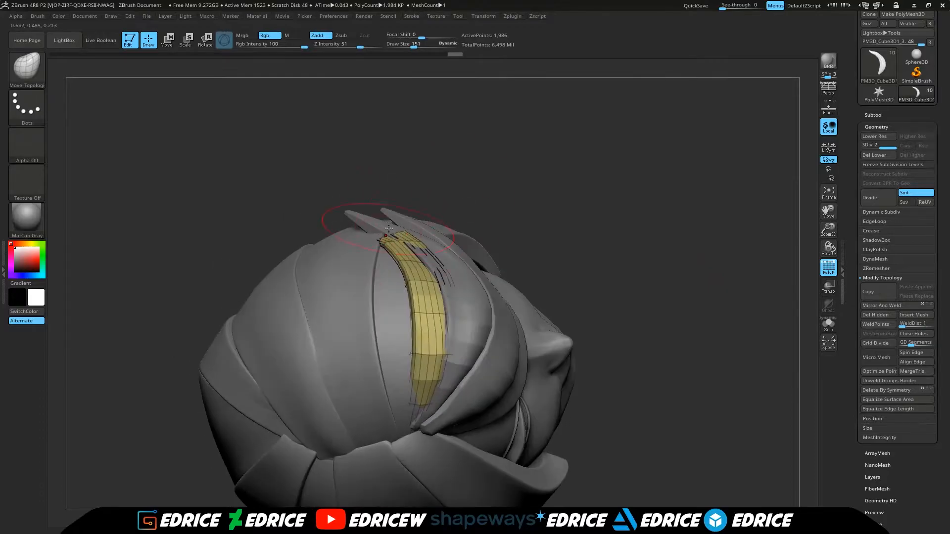
pyautogui.moveTo(481, 106); pyautogui.dragTo(721, 205)
# Step: Select the three-slab fringe subtool, adjust its fit against the extra slab, and turn off polyframe display
pyautogui.click(886, 114)
pyautogui.moveTo(801, 307); pyautogui.dragTo(772, 406)
pyautogui.keyDown('alt'); pyautogui.moveTo(792, 431); pyautogui.dragTo(789, 267); pyautogui.keyUp('alt')
pyautogui.moveTo(814, 164); pyautogui.dragTo(819, 222)
pyautogui.click(887, 223)
pyautogui.moveTo(440, 197); pyautogui.dragTo(692, 164)
pyautogui.moveTo(831, 210); pyautogui.dragTo(920, 191)
pyautogui.moveTo(713, 292); pyautogui.dragTo(771, 279)
pyautogui.click(829, 268)
# Step: Merge the extra slab into the three-slab fringe subtool and subdivide the combined fringe until it is smooth
pyautogui.click(894, 456)
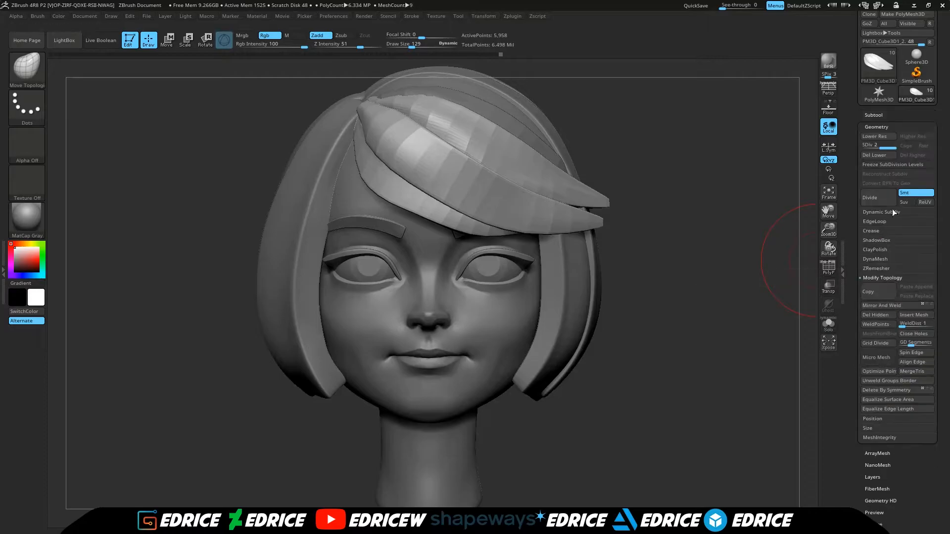
pyautogui.click(890, 147)
pyautogui.click(880, 116)
pyautogui.click(892, 242)
pyautogui.click(885, 454)
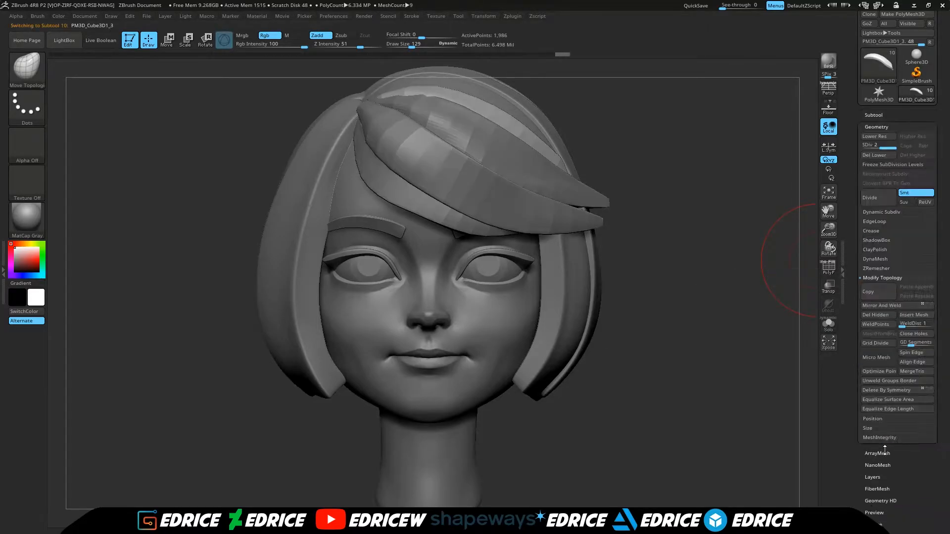
pyautogui.click(879, 115)
pyautogui.click(895, 224)
pyautogui.click(877, 392)
pyautogui.click(877, 456)
pyautogui.moveTo(683, 219); pyautogui.dragTo(897, 275)
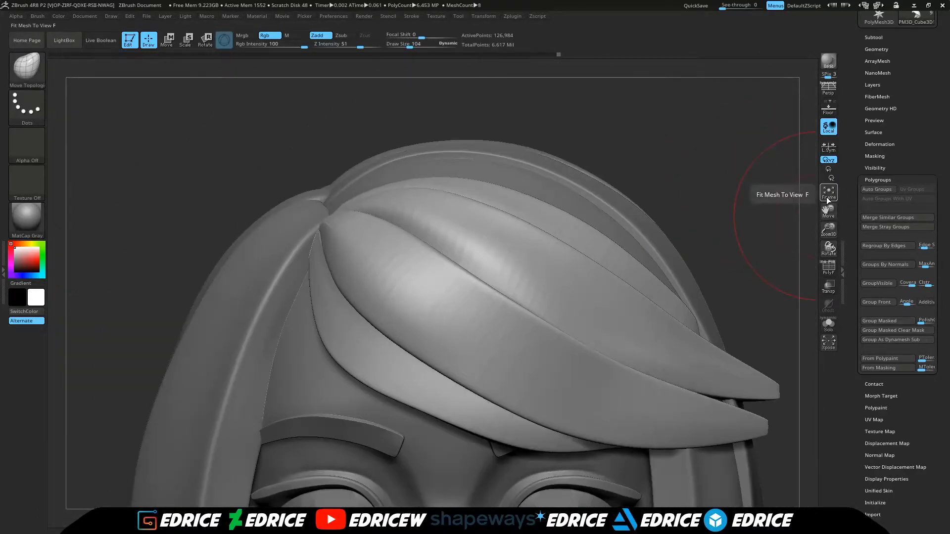
# Step: Check the completed hair from the side and from below, and save the project over the existing file
pyautogui.click(828, 200)
pyautogui.moveTo(761, 245); pyautogui.dragTo(738, 320)
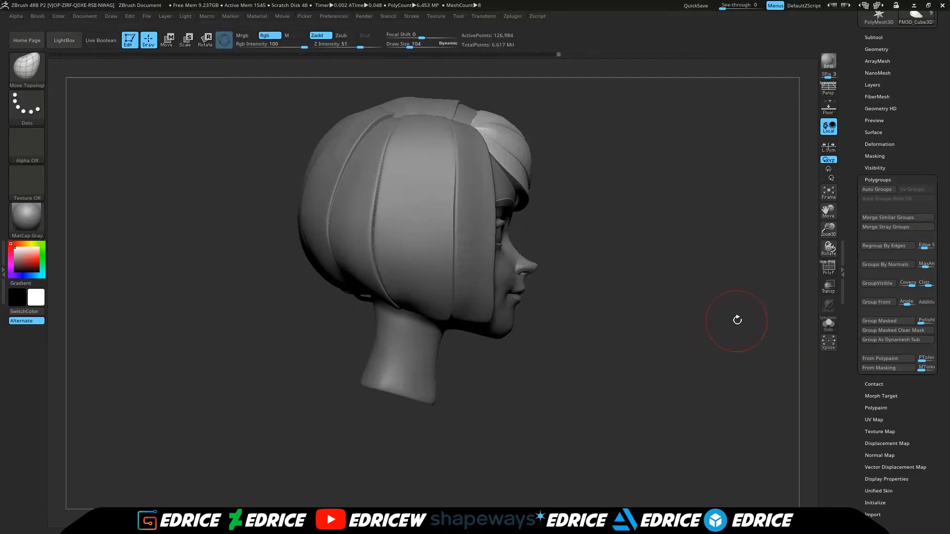
pyautogui.keyDown('alt'); pyautogui.moveTo(794, 261); pyautogui.dragTo(569, 154); pyautogui.keyUp('alt')
pyautogui.moveTo(921, 62); pyautogui.dragTo(921, 182)
pyautogui.click(874, 160)
pyautogui.hotkey('ctrl', 's')
pyautogui.press('Return')
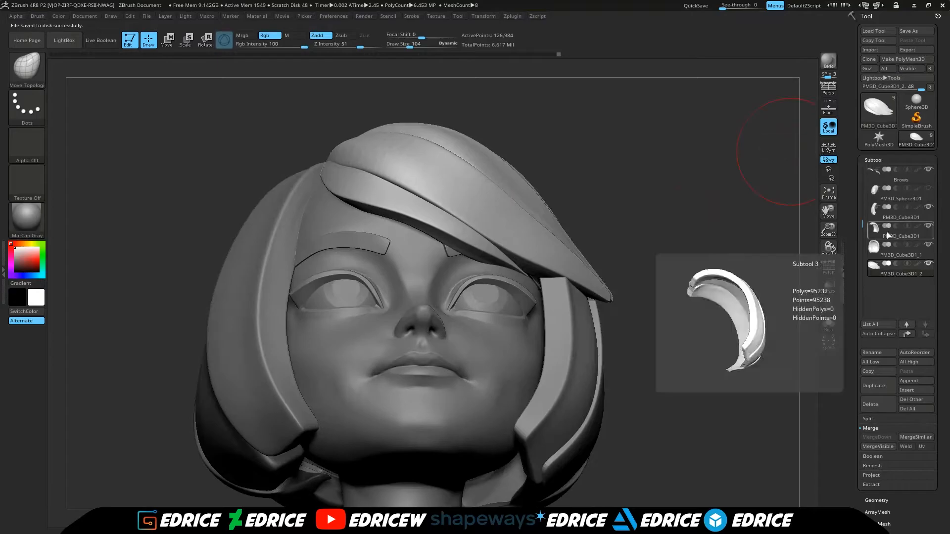
# Step: Nudge the swept fringe into a cleaner fit at its root and crown with the Move Topological brush
pyautogui.moveTo(683, 148); pyautogui.dragTo(668, 217)
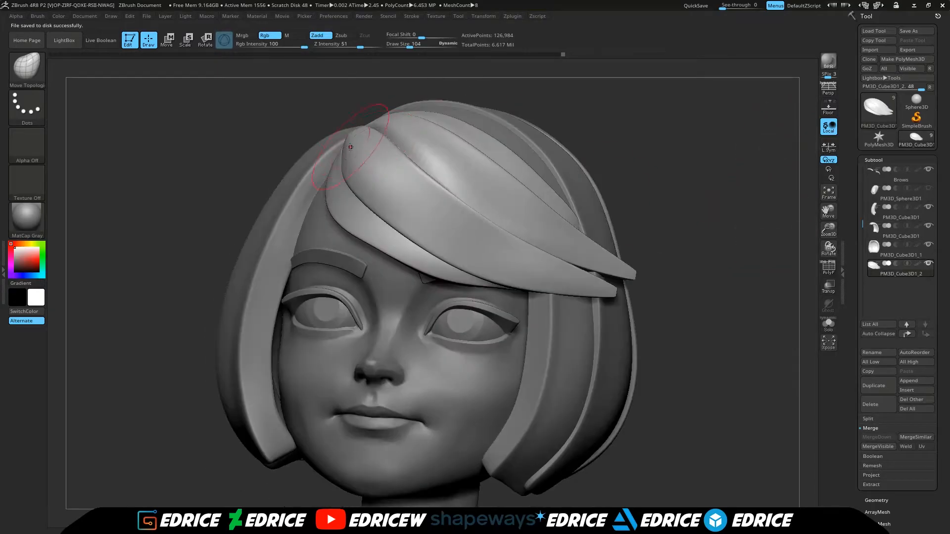
pyautogui.moveTo(352, 144); pyautogui.dragTo(342, 140)
pyautogui.keyDown('alt'); pyautogui.moveTo(663, 163); pyautogui.dragTo(648, 197); pyautogui.keyUp('alt')
pyautogui.keyDown('shift'); pyautogui.moveTo(547, 82); pyautogui.dragTo(549, 119); pyautogui.keyUp('shift')
pyautogui.moveTo(433, 142); pyautogui.dragTo(439, 148)
pyautogui.moveTo(791, 173); pyautogui.dragTo(736, 180)
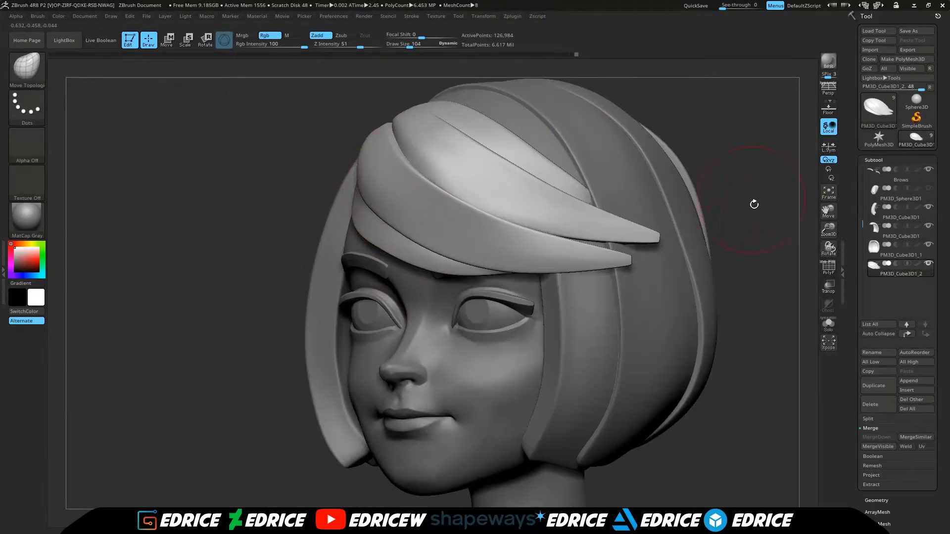
# Step: Examine the finished hair from the front, three-quarter and raised side views, checking the fringe tips and the back slabs
pyautogui.press('f')
pyautogui.press('f')
pyautogui.moveTo(753, 274)
pyautogui.keyDown('shift'); pyautogui.mouseDown()
pyautogui.moveTo(811, 233)
pyautogui.moveTo(829, 239)
pyautogui.mouseUp(); pyautogui.keyUp('shift')
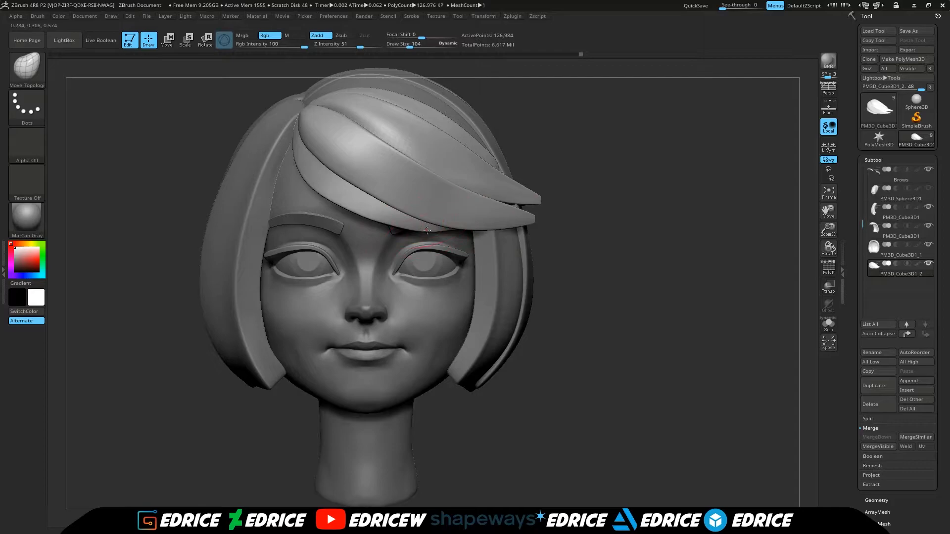
pyautogui.moveTo(698, 252); pyautogui.dragTo(756, 270)
pyautogui.moveTo(830, 228); pyautogui.dragTo(829, 215)
pyautogui.keyDown('shift'); pyautogui.moveTo(801, 248); pyautogui.dragTo(741, 237); pyautogui.keyUp('shift')
pyautogui.keyDown('shift'); pyautogui.moveTo(738, 299); pyautogui.dragTo(748, 298); pyautogui.keyUp('shift')
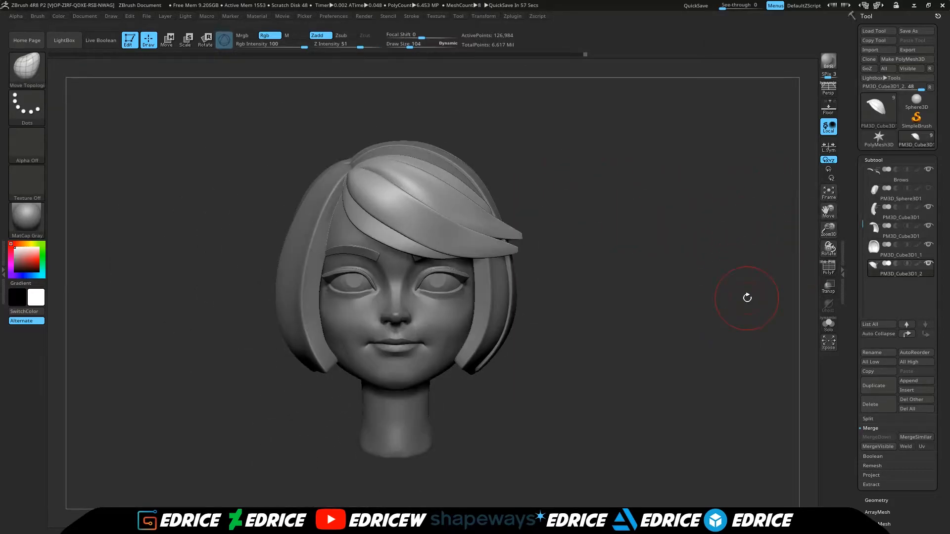
pyautogui.moveTo(792, 267); pyautogui.dragTo(774, 327)
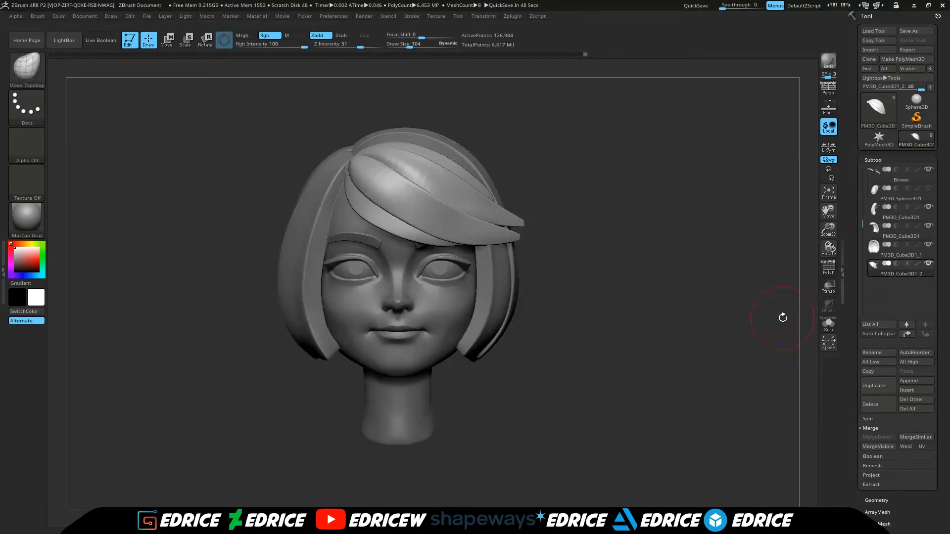
pyautogui.moveTo(829, 212); pyautogui.dragTo(818, 250)
pyautogui.moveTo(762, 294); pyautogui.dragTo(732, 317)
pyautogui.moveTo(829, 230); pyautogui.dragTo(829, 245)
pyautogui.moveTo(722, 262); pyautogui.dragTo(695, 283)
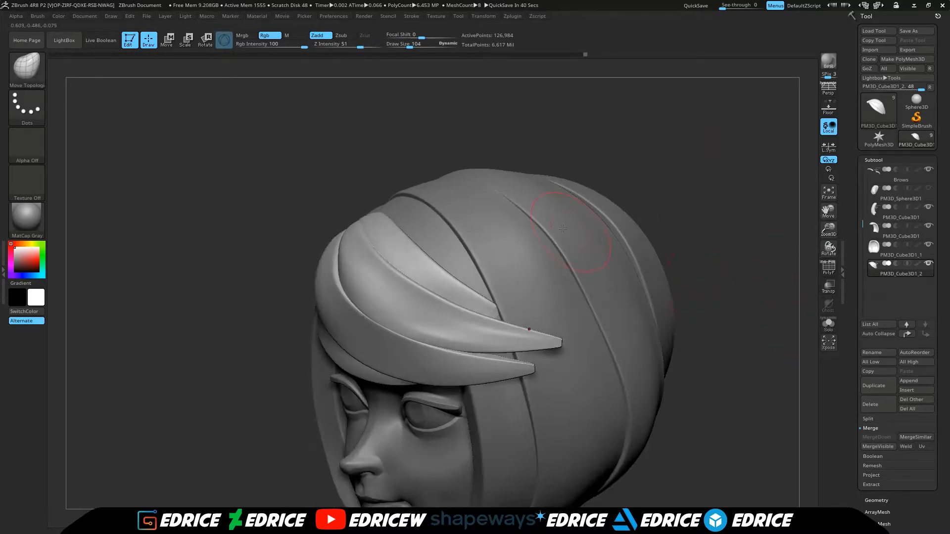
pyautogui.moveTo(717, 203); pyautogui.dragTo(701, 252)
pyautogui.moveTo(624, 97); pyautogui.dragTo(765, 136)
pyautogui.click(828, 193)
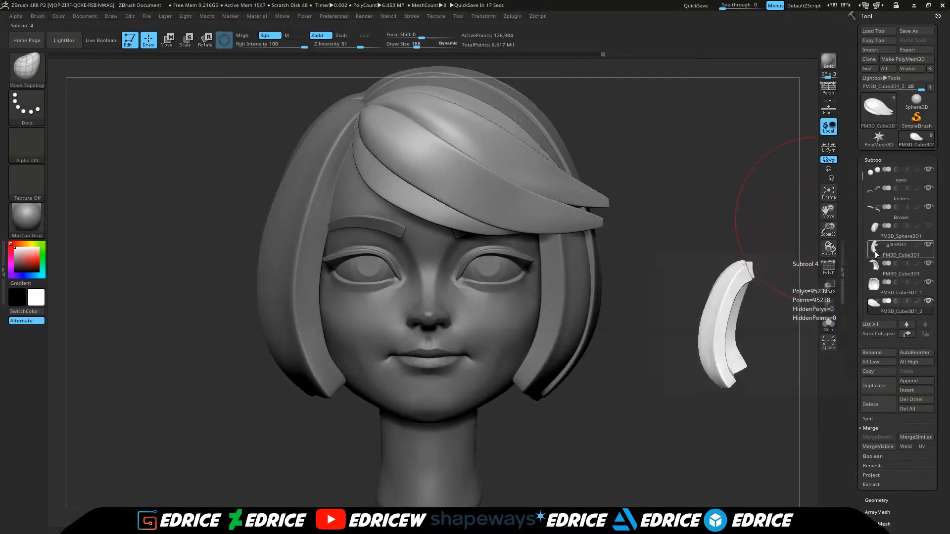
# Step: Save the tool and isolate the front slab of the side hair subtool beside the face
pyautogui.click(894, 257)
pyautogui.moveTo(712, 198)
pyautogui.mouseDown()
pyautogui.moveTo(574, 164)
pyautogui.moveTo(527, 185)
pyautogui.moveTo(609, 174)
pyautogui.mouseUp()
pyautogui.click(909, 31)
pyautogui.press('Return')
pyautogui.click(503, 274)
# Step: Sculpt long vertical strands along the front slab's face-side edge with the ClayBuildup brush at draw size 54
pyautogui.click(26, 68)
pyautogui.click(415, 79)
pyautogui.moveTo(410, 46); pyautogui.dragTo(403, 45)
pyautogui.moveTo(425, 193); pyautogui.dragTo(430, 266)
pyautogui.moveTo(589, 119); pyautogui.dragTo(540, 116)
pyautogui.moveTo(426, 191); pyautogui.dragTo(425, 267)
pyautogui.moveTo(500, 94); pyautogui.dragTo(548, 98)
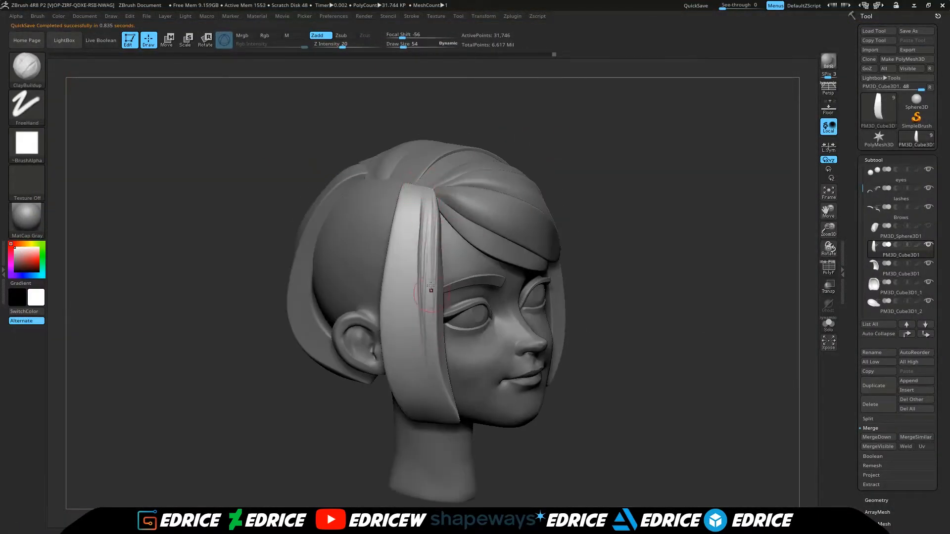
# Step: Build up long vertical ridges and grooves along the front side hair strand with the ClayBuildup brush
pyautogui.moveTo(435, 341); pyautogui.dragTo(439, 380)
pyautogui.moveTo(594, 124); pyautogui.dragTo(592, 138)
pyautogui.moveTo(425, 237); pyautogui.dragTo(428, 341)
pyautogui.moveTo(426, 297); pyautogui.dragTo(438, 414)
pyautogui.moveTo(583, 149); pyautogui.dragTo(601, 129)
pyautogui.moveTo(410, 201); pyautogui.dragTo(407, 366)
pyautogui.moveTo(583, 128)
pyautogui.mouseDown()
pyautogui.moveTo(599, 141)
pyautogui.moveTo(582, 151)
pyautogui.mouseUp()
pyautogui.moveTo(396, 278); pyautogui.dragTo(391, 386)
pyautogui.moveTo(591, 158); pyautogui.dragTo(576, 143)
pyautogui.moveTo(393, 297); pyautogui.dragTo(400, 406)
pyautogui.moveTo(569, 247); pyautogui.dragTo(584, 198)
pyautogui.moveTo(407, 407); pyautogui.dragTo(392, 301)
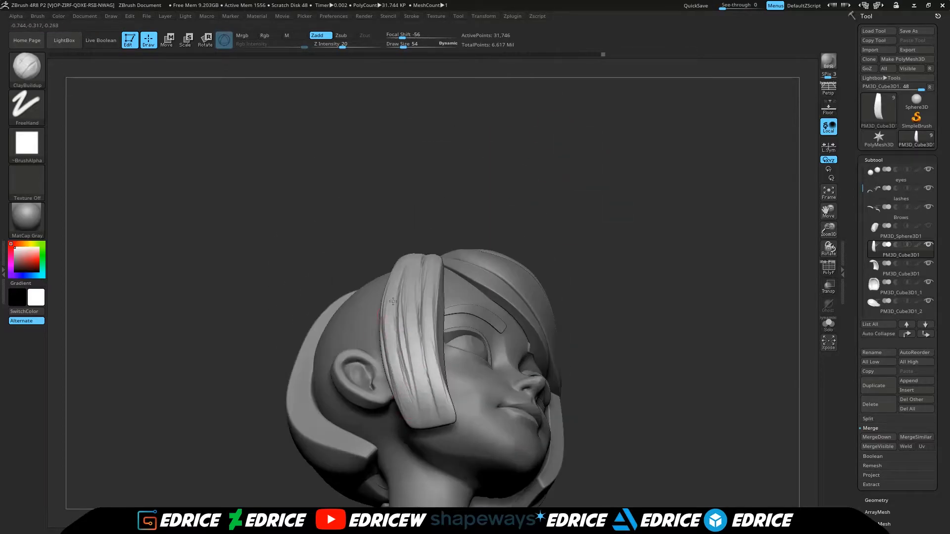
# Step: Smooth the ridges on the front side strand and bring the neighbouring side strands back into view
pyautogui.keyDown('shift'); pyautogui.moveTo(402, 353); pyautogui.dragTo(435, 397); pyautogui.keyUp('shift')
pyautogui.moveTo(581, 180); pyautogui.dragTo(542, 237)
pyautogui.keyDown('shift'); pyautogui.moveTo(440, 208); pyautogui.dragTo(420, 307); pyautogui.keyUp('shift')
pyautogui.moveTo(589, 148); pyautogui.dragTo(566, 143)
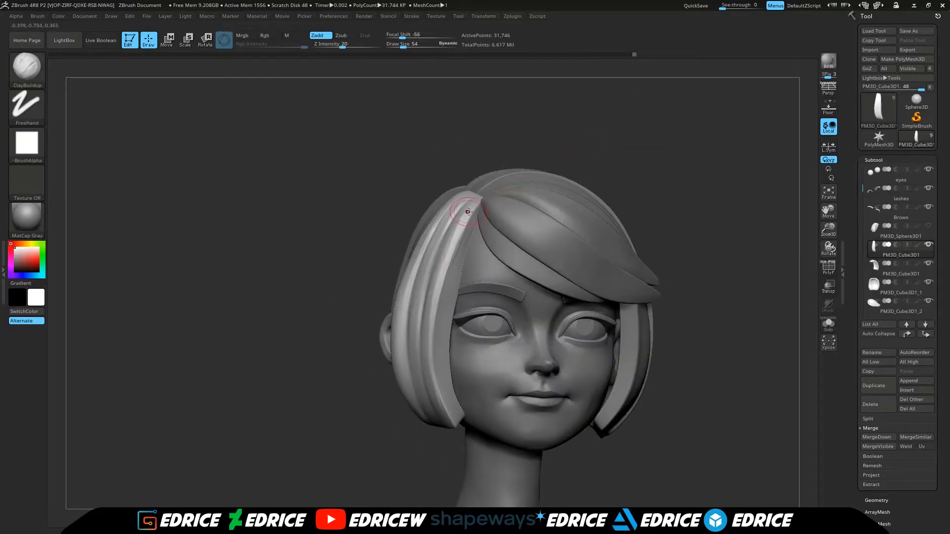
pyautogui.keyDown('shift'); pyautogui.moveTo(454, 406); pyautogui.dragTo(449, 381); pyautogui.keyUp('shift')
pyautogui.moveTo(638, 148)
pyautogui.mouseDown()
pyautogui.moveTo(685, 144)
pyautogui.moveTo(822, 211)
pyautogui.mouseUp()
pyautogui.moveTo(717, 222); pyautogui.dragTo(643, 198)
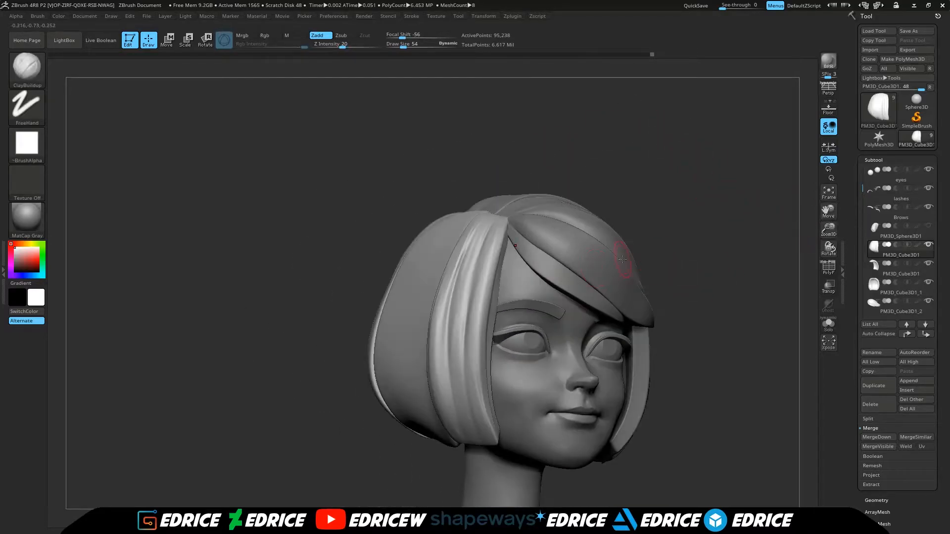
pyautogui.keyDown('shift'); pyautogui.moveTo(438, 361); pyautogui.dragTo(450, 428); pyautogui.keyUp('shift')
# Step: Sculpt vertical ridges from the top of the middle side strand downward with ClayBuildup at draw size 65
pyautogui.moveTo(515, 133); pyautogui.dragTo(553, 187)
pyautogui.moveTo(517, 138); pyautogui.dragTo(423, 270)
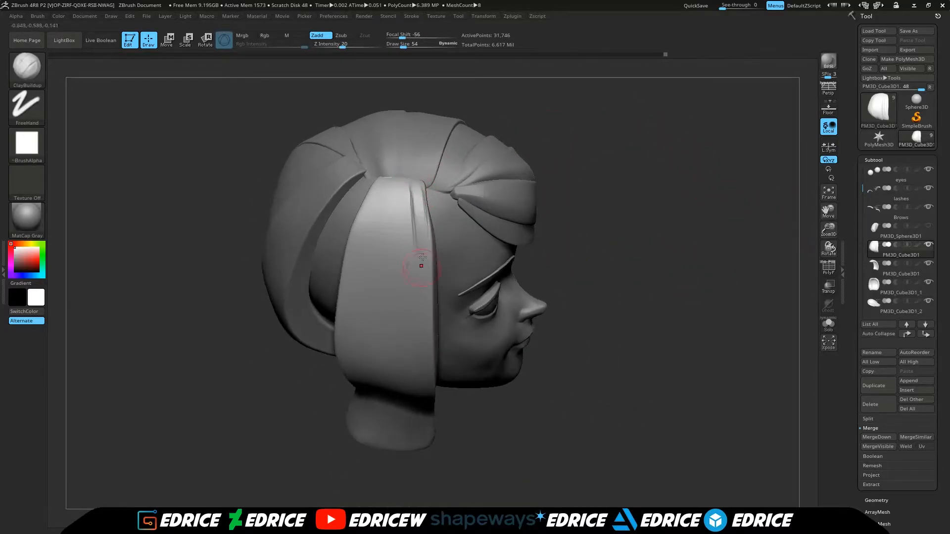
pyautogui.moveTo(404, 45); pyautogui.dragTo(405, 45)
pyautogui.moveTo(550, 134); pyautogui.dragTo(538, 118)
pyautogui.moveTo(402, 206); pyautogui.dragTo(396, 317)
pyautogui.moveTo(588, 148); pyautogui.dragTo(602, 141)
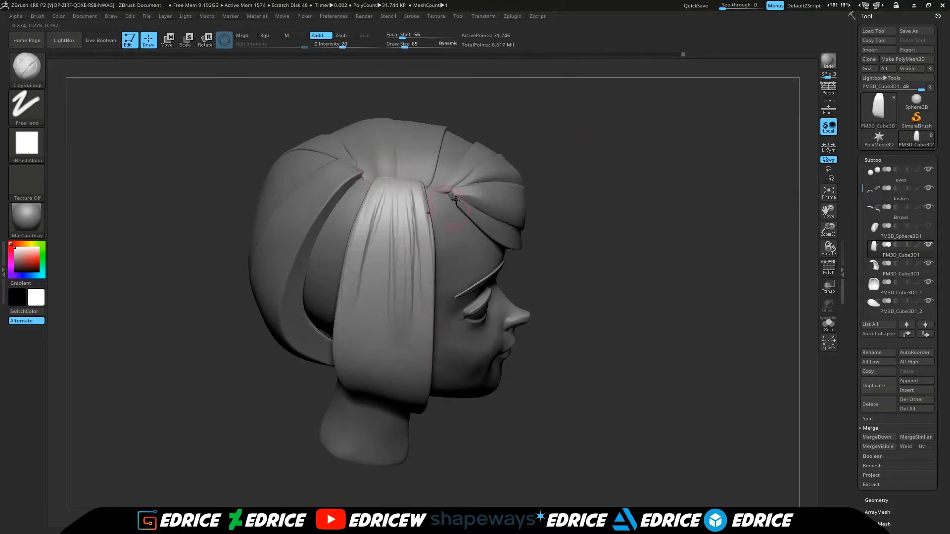
pyautogui.moveTo(574, 198); pyautogui.dragTo(561, 173)
pyautogui.moveTo(391, 198); pyautogui.dragTo(383, 297)
pyautogui.moveTo(569, 218); pyautogui.dragTo(549, 173)
pyautogui.moveTo(381, 277); pyautogui.dragTo(384, 376)
pyautogui.moveTo(559, 216); pyautogui.dragTo(527, 215)
pyautogui.moveTo(417, 213); pyautogui.dragTo(420, 301)
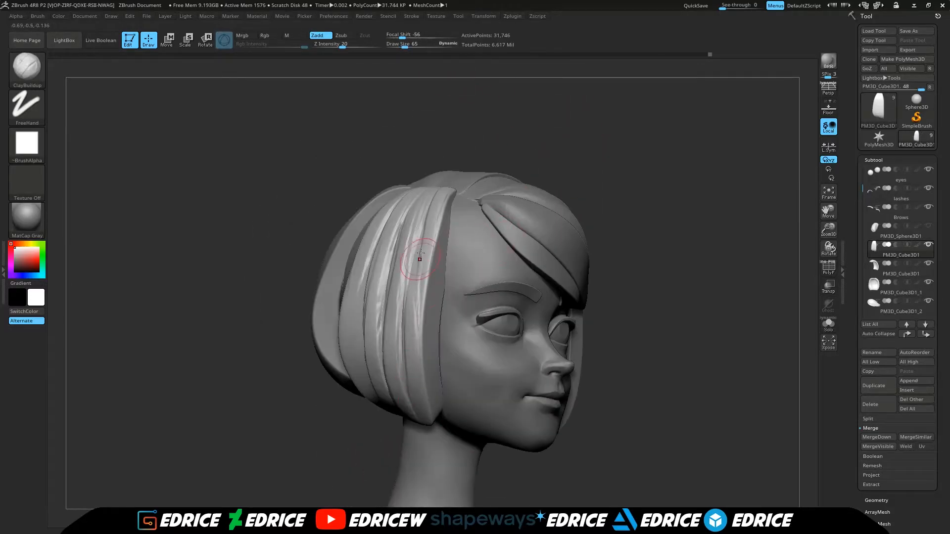
# Step: Extend the ridges across the middle side strand's rear edge, lower tip and front edge
pyautogui.moveTo(537, 205); pyautogui.dragTo(571, 203)
pyautogui.moveTo(353, 253); pyautogui.dragTo(355, 347)
pyautogui.moveTo(579, 212); pyautogui.dragTo(561, 218)
pyautogui.moveTo(388, 316); pyautogui.dragTo(403, 421)
pyautogui.moveTo(593, 208); pyautogui.dragTo(569, 228)
pyautogui.moveTo(441, 267); pyautogui.dragTo(445, 176)
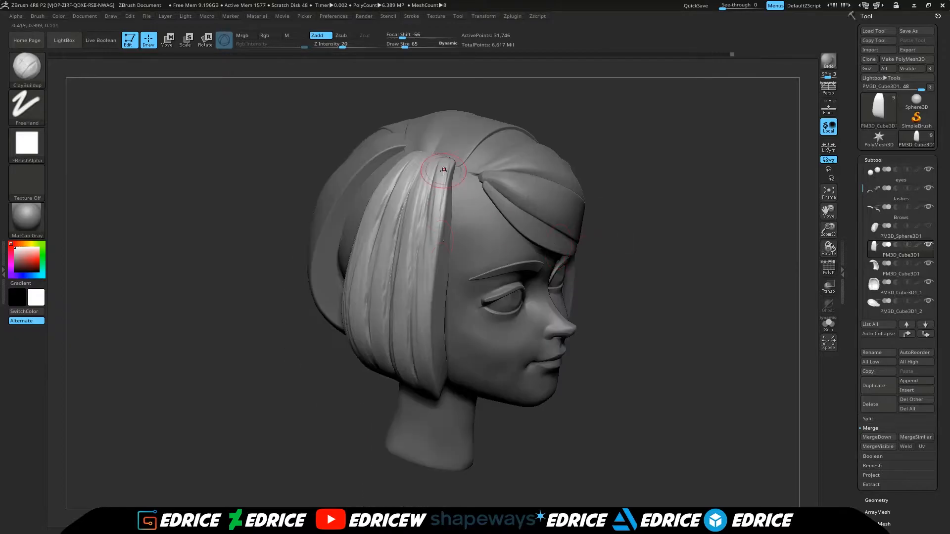
pyautogui.moveTo(613, 217); pyautogui.dragTo(581, 217)
pyautogui.moveTo(441, 218); pyautogui.dragTo(435, 325)
# Step: Smooth the ridges on the middle side strand, then display only the side hair subtool
pyautogui.moveTo(534, 225)
pyautogui.mouseDown()
pyautogui.moveTo(603, 232)
pyautogui.moveTo(338, 300)
pyautogui.mouseUp()
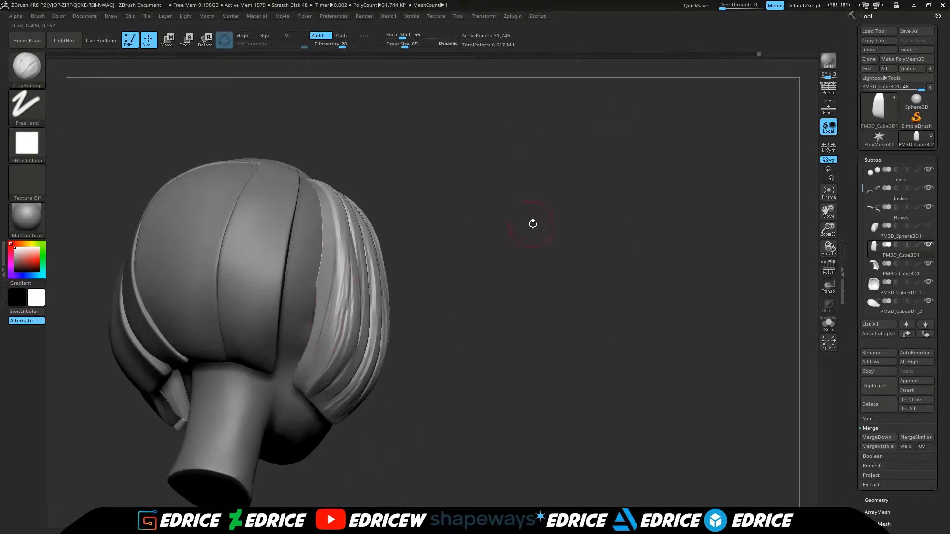
pyautogui.moveTo(516, 226); pyautogui.dragTo(448, 228)
pyautogui.keyDown('shift'); pyautogui.moveTo(403, 267); pyautogui.dragTo(394, 236); pyautogui.keyUp('shift')
pyautogui.moveTo(560, 213); pyautogui.dragTo(532, 215)
pyautogui.keyDown('shift'); pyautogui.moveTo(356, 247); pyautogui.dragTo(354, 293); pyautogui.keyUp('shift')
pyautogui.moveTo(566, 198); pyautogui.dragTo(610, 187)
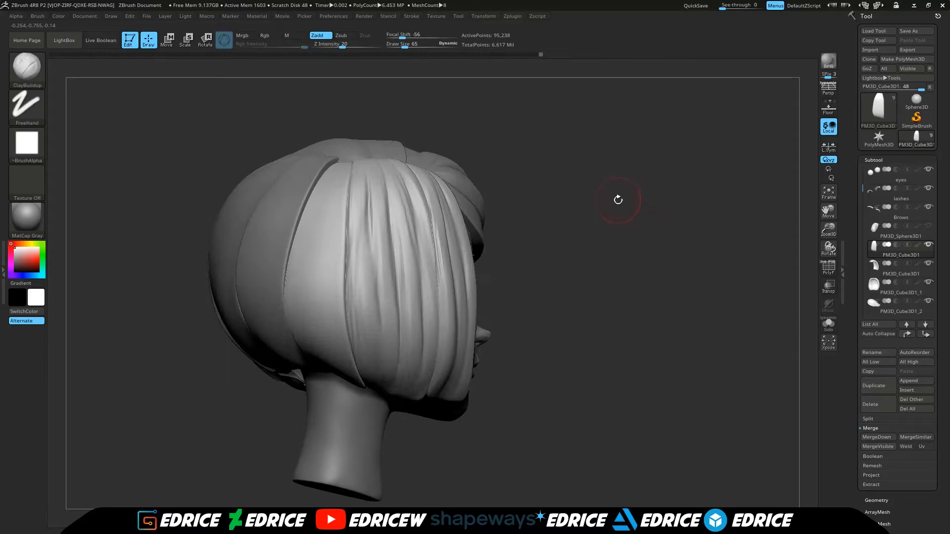
pyautogui.moveTo(617, 199); pyautogui.dragTo(446, 243)
pyautogui.moveTo(606, 182); pyautogui.dragTo(693, 157)
pyautogui.click(928, 245)
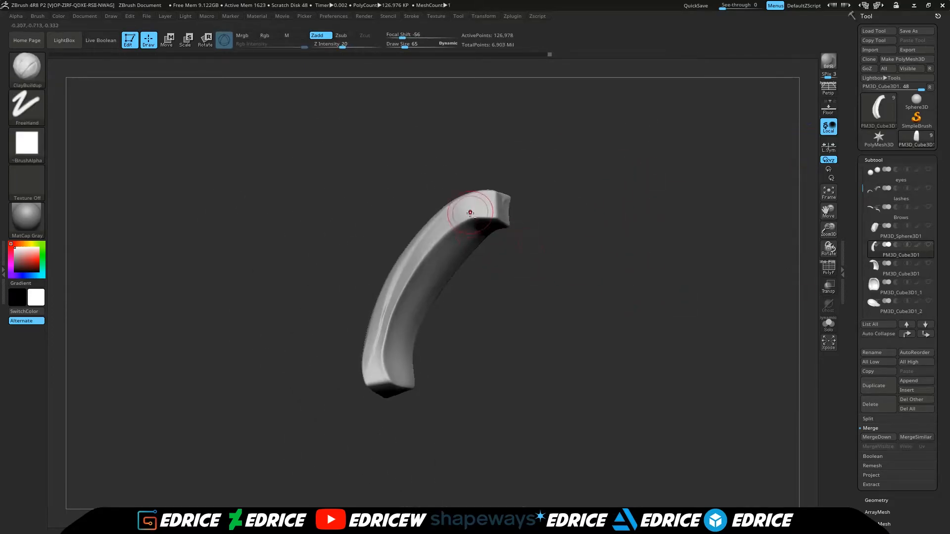
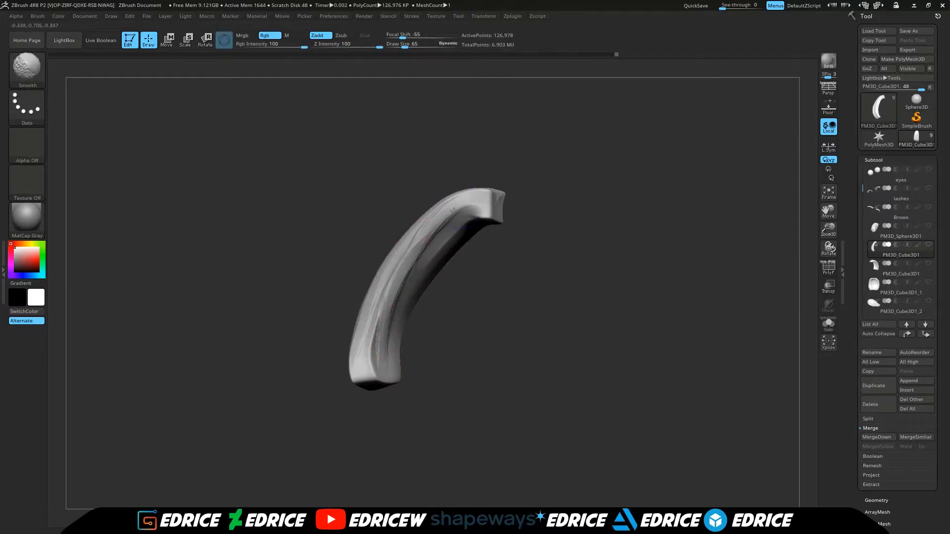
# Step: Show all subtools again and delete the hidden PM3D_Sphere3D1 subtool
pyautogui.keyDown('shift'); pyautogui.click(929, 246); pyautogui.keyUp('shift')
pyautogui.moveTo(751, 342); pyautogui.dragTo(802, 268)
pyautogui.click(871, 404)
pyautogui.click(785, 422)
pyautogui.moveTo(752, 307)
pyautogui.mouseDown()
pyautogui.moveTo(721, 276)
pyautogui.moveTo(483, 217)
pyautogui.moveTo(466, 306)
pyautogui.mouseUp()
# Step: Isolate the side hair subtool and build up ridges down the rear side strand to its lower end with ClayBuildup
pyautogui.keyDown('shift'); pyautogui.click(929, 226); pyautogui.keyUp('shift')
pyautogui.moveTo(550, 218)
pyautogui.mouseDown()
pyautogui.moveTo(514, 210)
pyautogui.moveTo(448, 302)
pyautogui.mouseUp()
pyautogui.moveTo(520, 213); pyautogui.dragTo(552, 206)
pyautogui.moveTo(458, 238); pyautogui.dragTo(438, 337)
pyautogui.moveTo(532, 218); pyautogui.dragTo(515, 203)
pyautogui.moveTo(453, 257); pyautogui.dragTo(434, 381)
pyautogui.moveTo(520, 212); pyautogui.dragTo(544, 228)
pyautogui.moveTo(453, 277); pyautogui.dragTo(436, 398)
pyautogui.moveTo(530, 277); pyautogui.dragTo(510, 337)
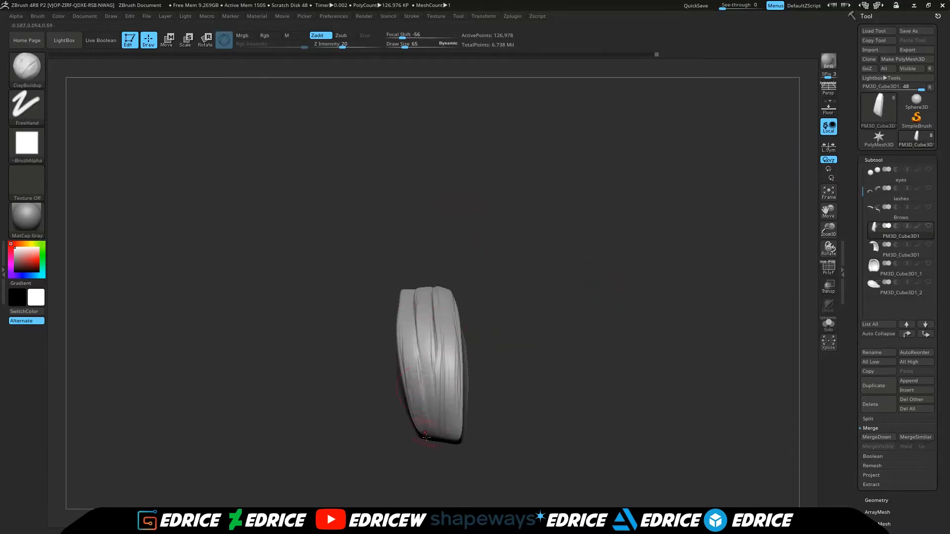
pyautogui.moveTo(416, 381); pyautogui.dragTo(429, 426)
# Step: Add more ClayBuildup ridges to the rear side strand's upper part and along both edges
pyautogui.moveTo(515, 278); pyautogui.dragTo(500, 163)
pyautogui.moveTo(439, 179); pyautogui.dragTo(426, 277)
pyautogui.moveTo(500, 144); pyautogui.dragTo(494, 124)
pyautogui.moveTo(435, 198); pyautogui.dragTo(421, 306)
pyautogui.moveTo(505, 198)
pyautogui.mouseDown()
pyautogui.moveTo(517, 223)
pyautogui.moveTo(544, 238)
pyautogui.mouseUp()
pyautogui.moveTo(458, 203); pyautogui.dragTo(452, 292)
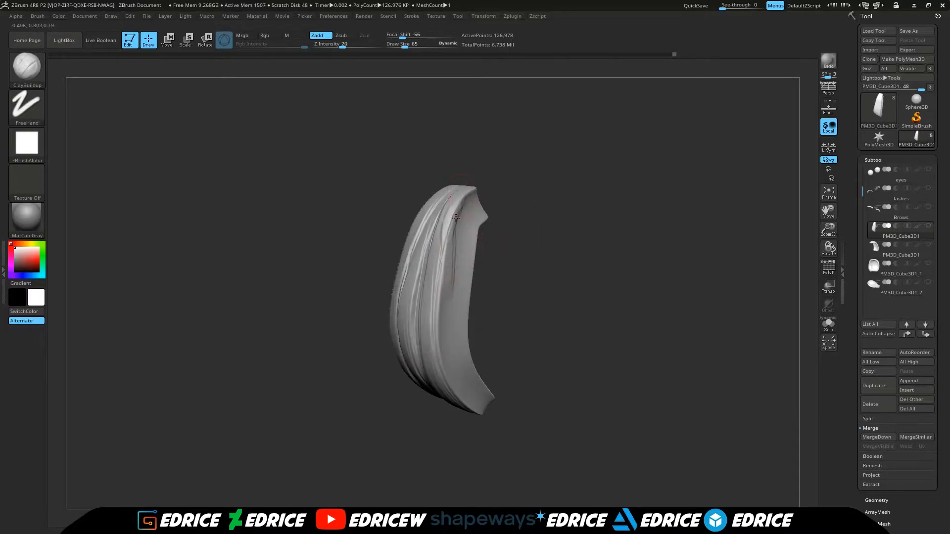
pyautogui.moveTo(448, 324); pyautogui.dragTo(462, 371)
pyautogui.moveTo(514, 218); pyautogui.dragTo(576, 225)
pyautogui.moveTo(431, 211); pyautogui.dragTo(441, 309)
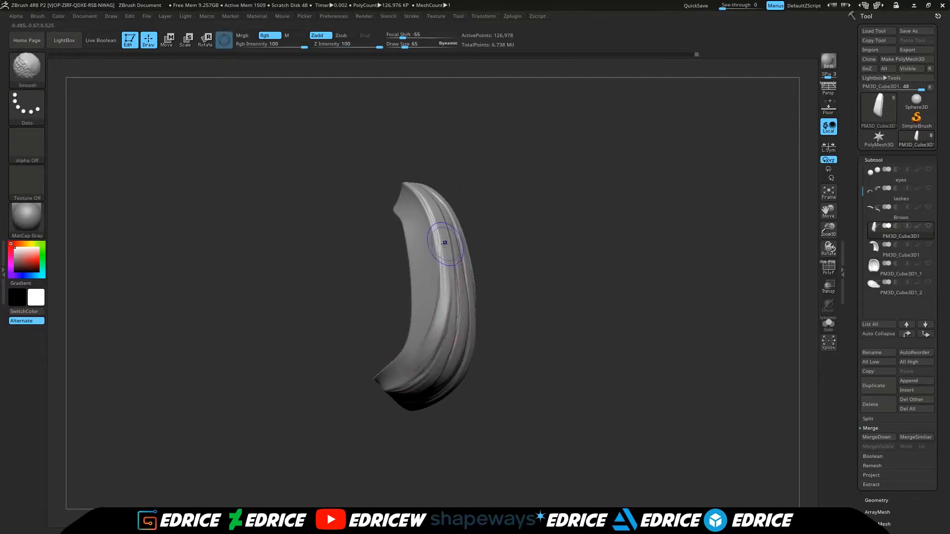
# Step: Smooth the rear side strand's ridges along both sides and show the other subtools again
pyautogui.keyDown('shift'); pyautogui.moveTo(447, 248); pyautogui.dragTo(456, 341); pyautogui.keyUp('shift')
pyautogui.moveTo(524, 247); pyautogui.dragTo(569, 237)
pyautogui.keyDown('shift'); pyautogui.moveTo(462, 244); pyautogui.dragTo(468, 342); pyautogui.keyUp('shift')
pyautogui.moveTo(534, 223); pyautogui.dragTo(559, 277)
pyautogui.keyDown('shift'); pyautogui.moveTo(488, 357); pyautogui.dragTo(490, 297); pyautogui.keyUp('shift')
pyautogui.moveTo(584, 233); pyautogui.dragTo(602, 195)
pyautogui.click(828, 325)
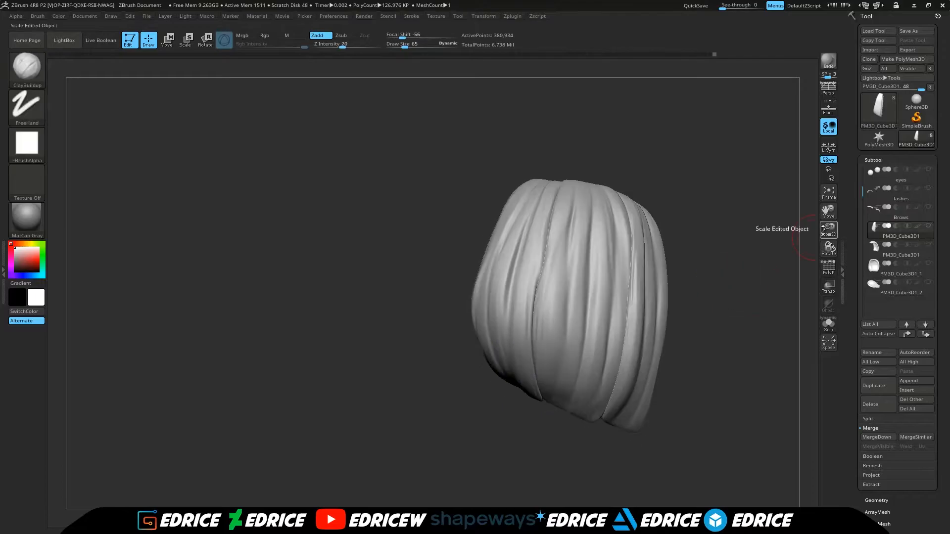
pyautogui.click(928, 226)
# Step: Smooth the cut lower ends of the side strands from beneath the head
pyautogui.moveTo(785, 316); pyautogui.dragTo(794, 277)
pyautogui.click(829, 193)
pyautogui.moveTo(829, 229); pyautogui.dragTo(828, 208)
pyautogui.keyDown('shift'); pyautogui.moveTo(809, 277); pyautogui.dragTo(774, 314); pyautogui.keyUp('shift')
pyautogui.moveTo(699, 292)
pyautogui.mouseDown()
pyautogui.moveTo(734, 252)
pyautogui.moveTo(717, 314)
pyautogui.moveTo(705, 183)
pyautogui.mouseUp()
pyautogui.moveTo(829, 229); pyautogui.dragTo(828, 267)
pyautogui.keyDown('shift'); pyautogui.moveTo(564, 205); pyautogui.dragTo(544, 187); pyautogui.keyUp('shift')
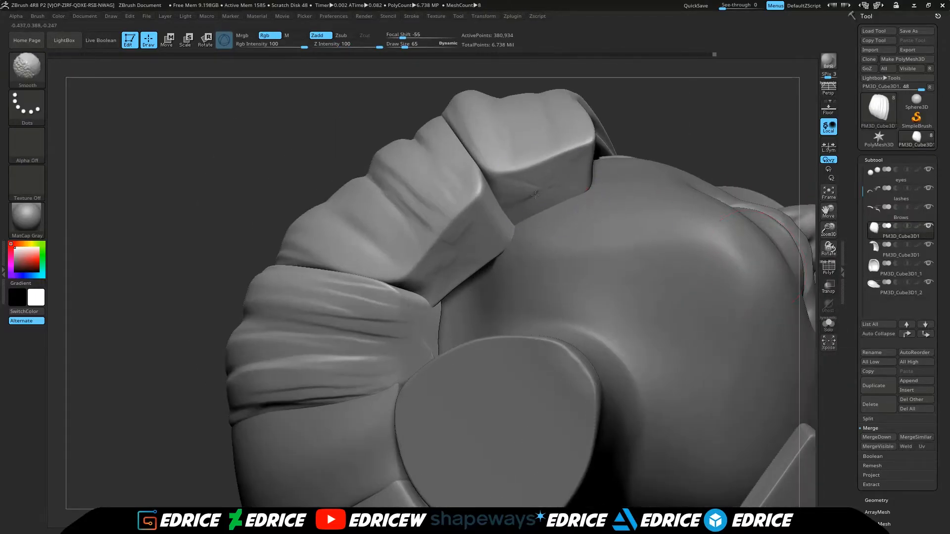
pyautogui.moveTo(828, 229); pyautogui.dragTo(829, 257)
# Step: Flatten the lower ends of the side strands with the hPolish brush, isolating strands individually, and restore the full hair
pyautogui.press('b')
pyautogui.press('h')
pyautogui.press('p')
pyautogui.keyDown('ctrl'); pyautogui.keyDown('shift'); pyautogui.click(385, 296); pyautogui.keyUp('shift'); pyautogui.keyUp('ctrl')
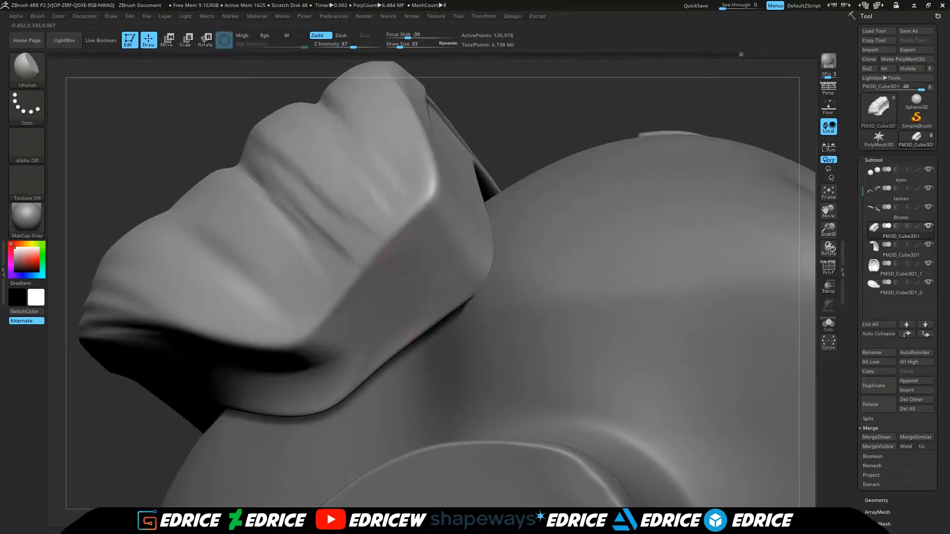
pyautogui.keyDown('ctrl'); pyautogui.keyDown('shift'); pyautogui.click(545, 119); pyautogui.keyUp('shift'); pyautogui.keyUp('ctrl')
pyautogui.keyDown('alt'); pyautogui.moveTo(346, 440); pyautogui.dragTo(420, 320, button='right'); pyautogui.keyUp('alt')
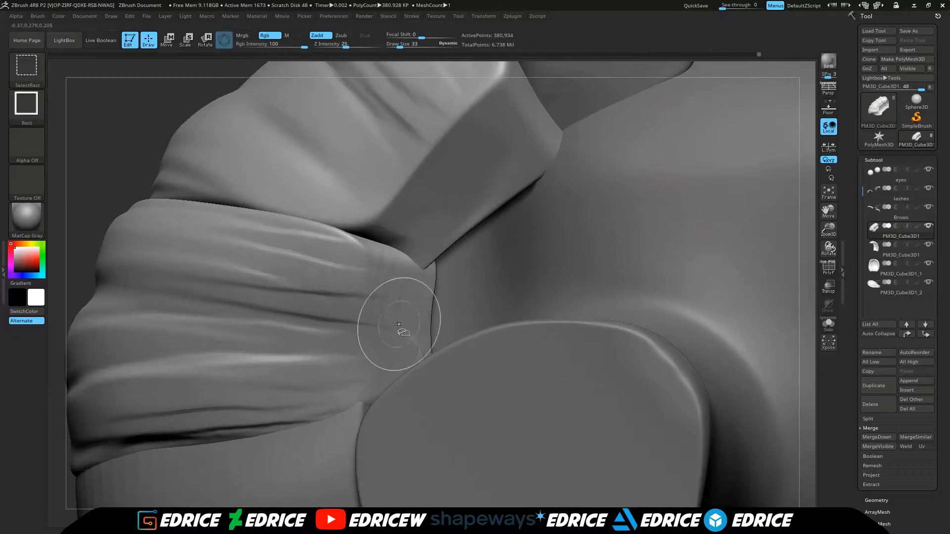
pyautogui.keyDown('ctrl'); pyautogui.keyDown('shift'); pyautogui.click(419, 321); pyautogui.keyUp('shift'); pyautogui.keyUp('ctrl')
pyautogui.moveTo(406, 180); pyautogui.dragTo(417, 322, button='right')
pyautogui.moveTo(291, 102); pyautogui.dragTo(407, 323, button='right')
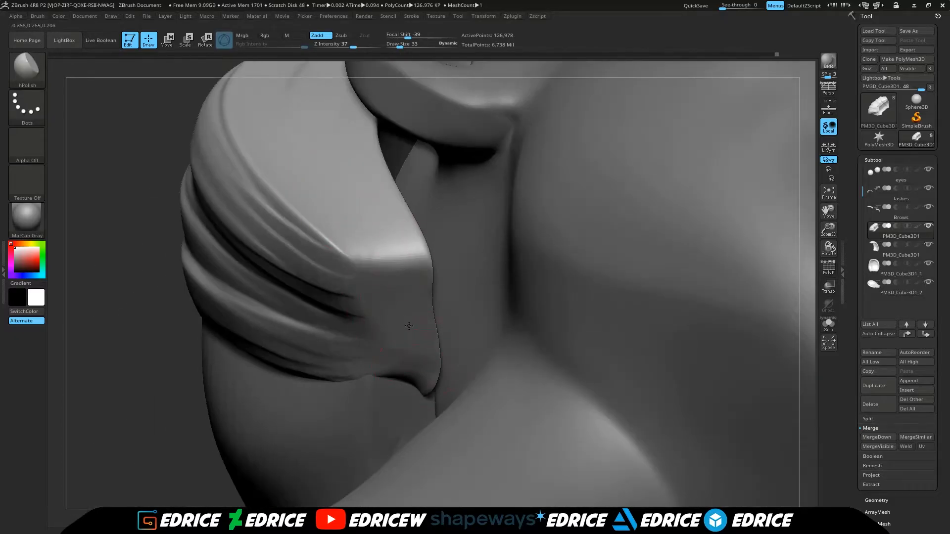
pyautogui.moveTo(213, 463); pyautogui.dragTo(764, 259, button='right')
pyautogui.keyDown('ctrl'); pyautogui.keyDown('shift'); pyautogui.click(162, 452); pyautogui.keyUp('shift'); pyautogui.keyUp('ctrl')
pyautogui.moveTo(611, 347); pyautogui.dragTo(672, 378, button='right')
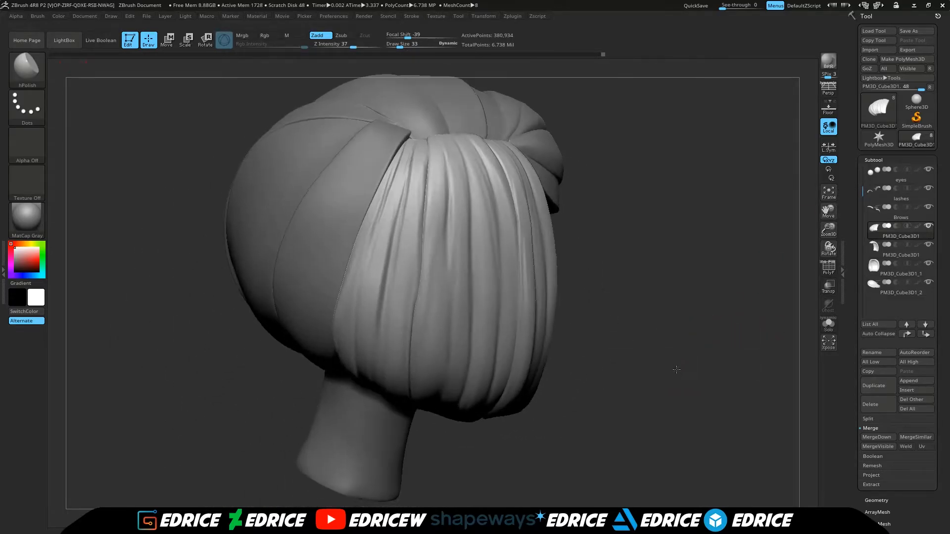
# Step: Select the PM3D_Cube3D1_1 back hair subtool and nudge its strand's upper end with Move Topological at draw size 62
pyautogui.click(876, 249)
pyautogui.click(875, 238)
pyautogui.click(875, 267)
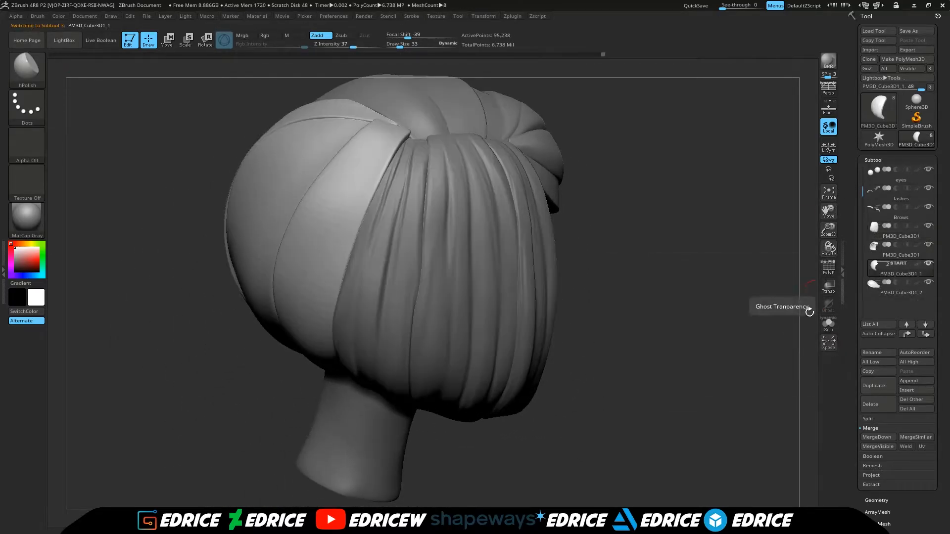
pyautogui.moveTo(742, 322); pyautogui.dragTo(693, 320, button='right')
pyautogui.click(27, 69)
pyautogui.click(265, 79)
pyautogui.moveTo(723, 257); pyautogui.dragTo(757, 267, button='right')
pyautogui.keyDown('ctrl'); pyautogui.moveTo(757, 268); pyautogui.dragTo(757, 317, button='right'); pyautogui.keyUp('ctrl')
pyautogui.moveTo(415, 44); pyautogui.dragTo(404, 45)
pyautogui.moveTo(742, 237); pyautogui.dragTo(702, 243, button='right')
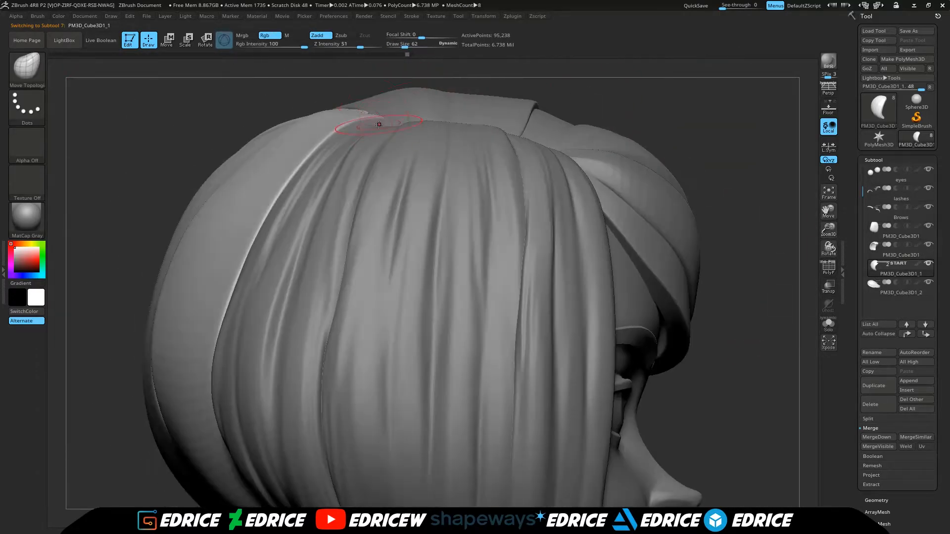
pyautogui.moveTo(370, 129); pyautogui.dragTo(378, 133)
pyautogui.moveTo(574, 106); pyautogui.dragTo(612, 277, button='right')
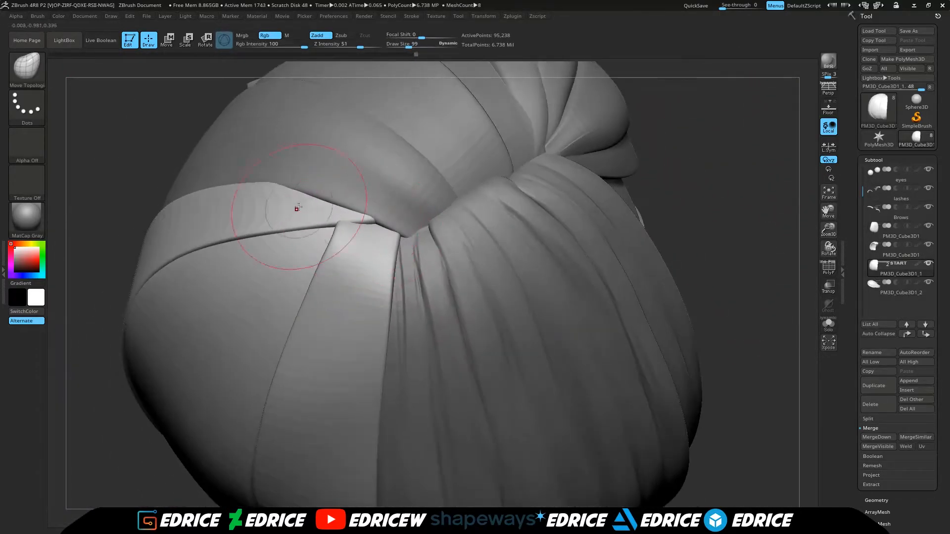
# Step: Isolate the back hair strands in turn and adjust their upper ends with Move Topological at draw size 99
pyautogui.moveTo(702, 198); pyautogui.dragTo(678, 134, button='right')
pyautogui.keyDown('ctrl'); pyautogui.keyDown('shift'); pyautogui.click(316, 277); pyautogui.keyUp('shift'); pyautogui.keyUp('ctrl')
pyautogui.moveTo(503, 140); pyautogui.dragTo(519, 113, button='right')
pyautogui.keyDown('ctrl'); pyautogui.keyDown('shift'); pyautogui.click(556, 142); pyautogui.keyUp('shift'); pyautogui.keyUp('ctrl')
pyautogui.moveTo(557, 142); pyautogui.dragTo(445, 161)
pyautogui.keyDown('ctrl'); pyautogui.keyDown('shift'); pyautogui.click(382, 251); pyautogui.keyUp('shift'); pyautogui.keyUp('ctrl')
pyautogui.keyDown('ctrl'); pyautogui.keyDown('shift'); pyautogui.click(576, 154); pyautogui.keyUp('shift'); pyautogui.keyUp('ctrl')
pyautogui.keyDown('ctrl'); pyautogui.keyDown('shift'); pyautogui.click(337, 199); pyautogui.keyUp('shift'); pyautogui.keyUp('ctrl')
pyautogui.keyDown('ctrl'); pyautogui.keyDown('shift'); pyautogui.click(342, 198); pyautogui.keyUp('shift'); pyautogui.keyUp('ctrl')
pyautogui.keyDown('ctrl'); pyautogui.keyDown('shift'); pyautogui.click(346, 223); pyautogui.keyUp('shift'); pyautogui.keyUp('ctrl')
pyautogui.moveTo(391, 208); pyautogui.dragTo(777, 169, button='right')
pyautogui.keyDown('ctrl'); pyautogui.keyDown('shift'); pyautogui.click(604, 140); pyautogui.keyUp('shift'); pyautogui.keyUp('ctrl')
# Step: Subdivide the back hair subtool once and isolate its outer side strand for sculpting with ClayBuildup
pyautogui.hotkey('ctrl', 'd')
pyautogui.moveTo(611, 209); pyautogui.dragTo(628, 242, button='right')
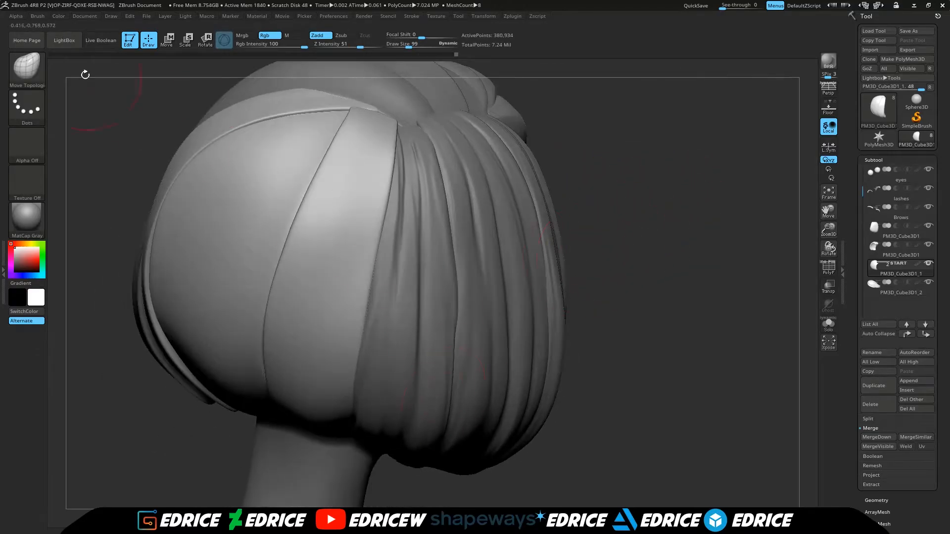
pyautogui.press('b')
pyautogui.press('c')
pyautogui.press('b')
pyautogui.keyDown('ctrl'); pyautogui.keyDown('shift'); pyautogui.click(369, 184); pyautogui.keyUp('shift'); pyautogui.keyUp('ctrl')
pyautogui.moveTo(370, 184); pyautogui.dragTo(309, 173, button='right')
pyautogui.click(928, 264)
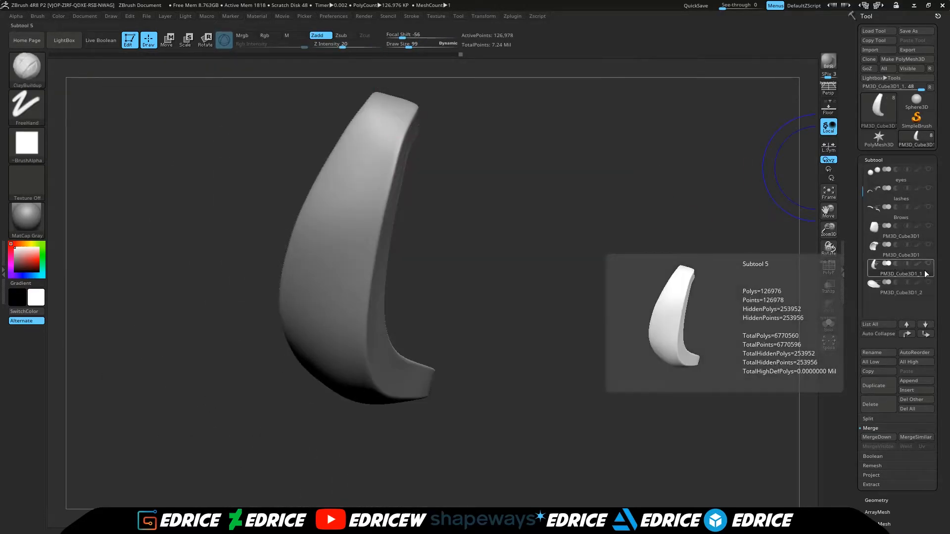
# Step: Sculpt lengthwise grooves down the isolated back hair strand with ClayBuildup at draw size 73
pyautogui.moveTo(742, 192); pyautogui.dragTo(608, 148, button='right')
pyautogui.click(406, 45)
pyautogui.moveTo(742, 173)
pyautogui.mouseDown(button='right')
pyautogui.moveTo(762, 182)
pyautogui.moveTo(763, 201)
pyautogui.mouseUp(button='right')
pyautogui.moveTo(384, 184); pyautogui.dragTo(389, 160)
pyautogui.moveTo(396, 158)
pyautogui.mouseDown(button='right')
pyautogui.moveTo(430, 139)
pyautogui.moveTo(402, 147)
pyautogui.mouseUp(button='right')
pyautogui.moveTo(349, 213)
pyautogui.mouseDown()
pyautogui.moveTo(377, 151)
pyautogui.moveTo(324, 277)
pyautogui.mouseUp()
pyautogui.moveTo(429, 214); pyautogui.dragTo(338, 207, button='right')
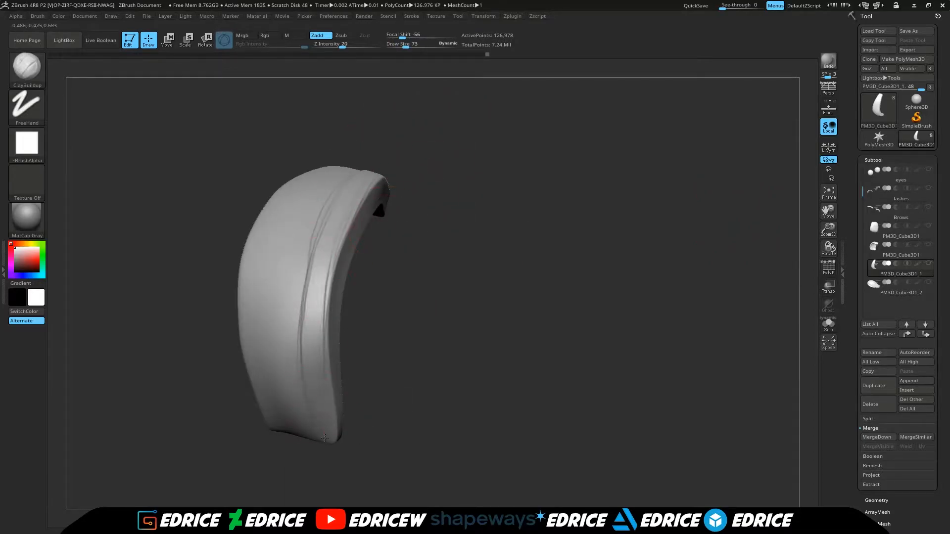
pyautogui.moveTo(317, 384); pyautogui.dragTo(388, 316, button='right')
pyautogui.moveTo(325, 142); pyautogui.dragTo(299, 277)
pyautogui.moveTo(386, 307); pyautogui.dragTo(391, 238, button='right')
pyautogui.moveTo(305, 237); pyautogui.dragTo(291, 378)
pyautogui.moveTo(396, 297); pyautogui.dragTo(386, 208, button='right')
pyautogui.moveTo(317, 346); pyautogui.dragTo(335, 231)
pyautogui.moveTo(405, 198); pyautogui.dragTo(436, 277, button='right')
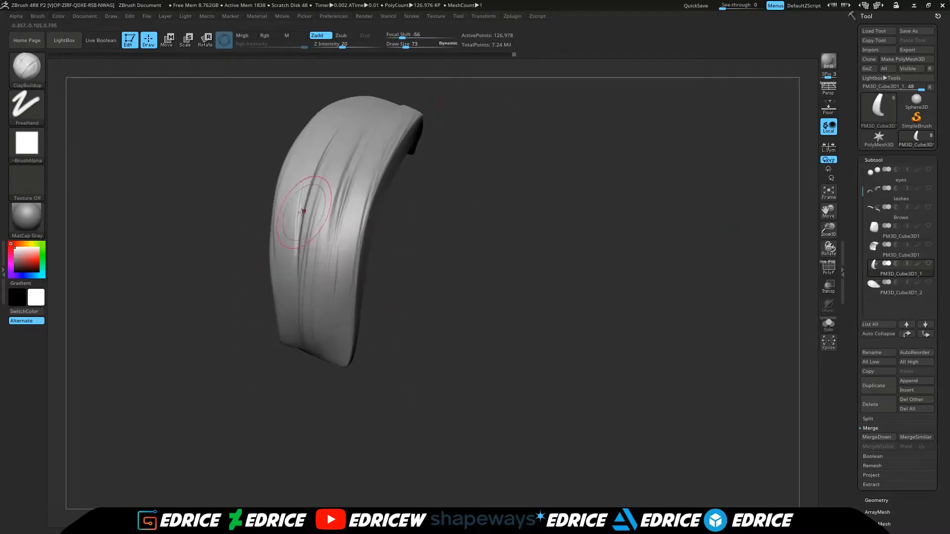
# Step: Extend the back strand's ClayBuildup ridges up to its top end and down toward its lower end
pyautogui.moveTo(752, 232)
pyautogui.mouseDown(button='right')
pyautogui.moveTo(541, 255)
pyautogui.moveTo(485, 248)
pyautogui.mouseUp(button='right')
pyautogui.moveTo(391, 292); pyautogui.dragTo(455, 207)
pyautogui.moveTo(478, 202); pyautogui.dragTo(506, 203, button='right')
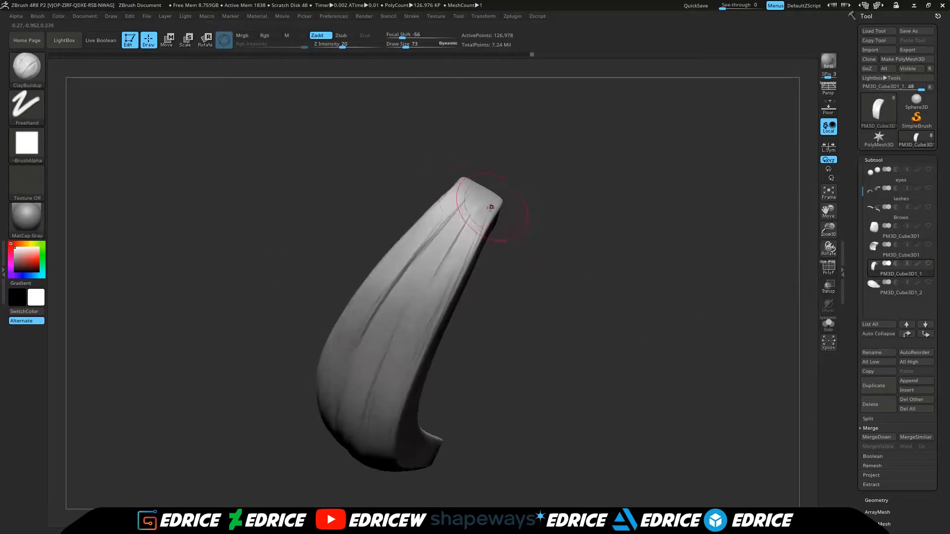
pyautogui.moveTo(382, 364); pyautogui.dragTo(379, 317, button='right')
pyautogui.moveTo(371, 349); pyautogui.dragTo(338, 436)
# Step: Sculpt the remaining ridges on the isolated back strand and smooth them toward its ends
pyautogui.keyDown('shift'); pyautogui.moveTo(415, 252); pyautogui.dragTo(393, 346); pyautogui.keyUp('shift')
pyautogui.moveTo(440, 223); pyautogui.dragTo(515, 238, button='right')
pyautogui.moveTo(468, 245); pyautogui.dragTo(493, 197)
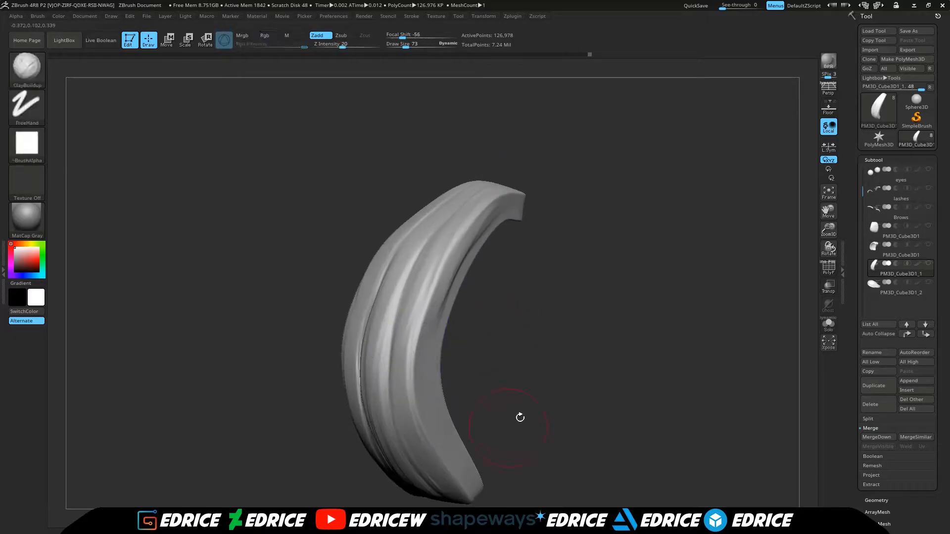
pyautogui.moveTo(485, 230); pyautogui.dragTo(545, 224, button='right')
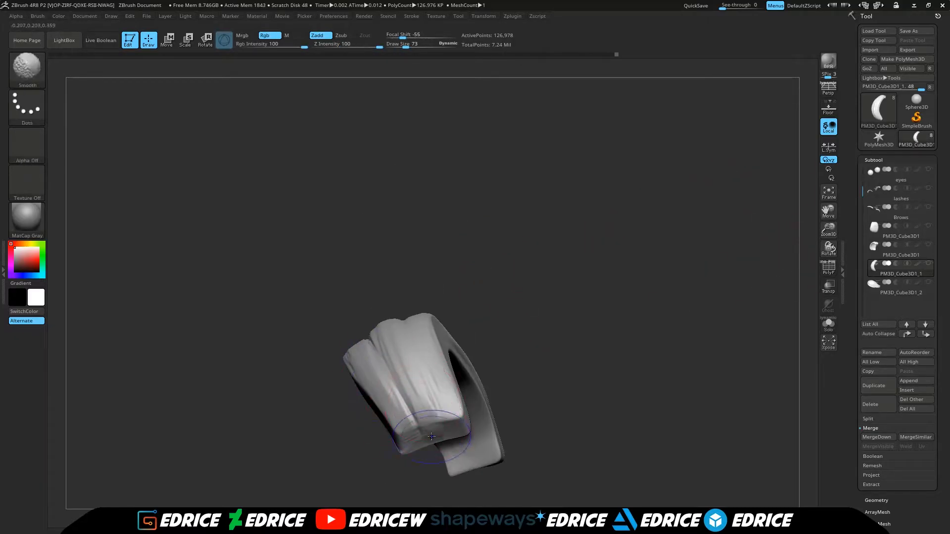
pyautogui.keyDown('shift'); pyautogui.moveTo(434, 368); pyautogui.dragTo(441, 427); pyautogui.keyUp('shift')
pyautogui.moveTo(534, 307); pyautogui.dragTo(500, 237)
pyautogui.keyDown('shift'); pyautogui.moveTo(277, 312); pyautogui.dragTo(357, 341); pyautogui.keyUp('shift')
# Step: Isolate the neighbouring back hair strand and sculpt long grooves down from its narrow upper end with ClayBuildup
pyautogui.keyDown('ctrl'); pyautogui.keyDown('shift'); pyautogui.click(570, 238); pyautogui.keyUp('shift'); pyautogui.keyUp('ctrl')
pyautogui.moveTo(602, 229)
pyautogui.mouseDown()
pyautogui.moveTo(668, 223)
pyautogui.moveTo(693, 247)
pyautogui.mouseUp()
pyautogui.keyDown('ctrl'); pyautogui.keyDown('shift'); pyautogui.click(346, 267); pyautogui.keyUp('shift'); pyautogui.keyUp('ctrl')
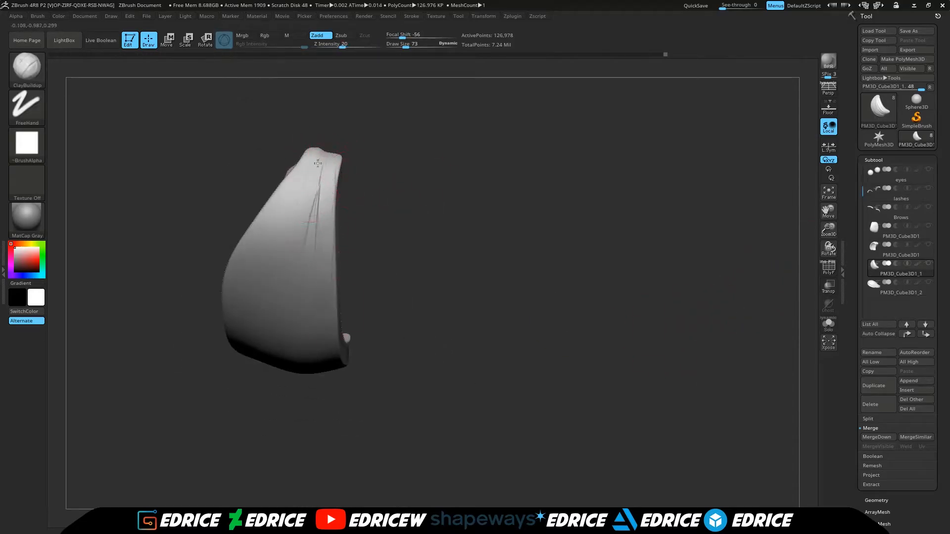
pyautogui.moveTo(446, 258); pyautogui.dragTo(436, 287)
pyautogui.moveTo(301, 198)
pyautogui.mouseDown()
pyautogui.moveTo(248, 283)
pyautogui.moveTo(290, 283)
pyautogui.mouseUp()
pyautogui.moveTo(470, 277); pyautogui.dragTo(441, 282)
pyautogui.moveTo(319, 222)
pyautogui.mouseDown()
pyautogui.moveTo(307, 308)
pyautogui.moveTo(316, 308)
pyautogui.mouseUp()
pyautogui.moveTo(470, 277); pyautogui.dragTo(440, 287)
pyautogui.moveTo(318, 292); pyautogui.dragTo(327, 369)
# Step: Continue the lengthwise ClayBuildup grooves across the wide middle of the isolated back strand
pyautogui.moveTo(420, 278); pyautogui.dragTo(460, 262)
pyautogui.moveTo(277, 243); pyautogui.dragTo(302, 346)
pyautogui.moveTo(284, 269); pyautogui.dragTo(302, 367)
pyautogui.moveTo(332, 252); pyautogui.dragTo(352, 255)
pyautogui.moveTo(260, 277); pyautogui.dragTo(286, 376)
pyautogui.moveTo(395, 257); pyautogui.dragTo(411, 257)
pyautogui.moveTo(336, 218); pyautogui.dragTo(339, 230)
pyautogui.moveTo(239, 255); pyautogui.dragTo(258, 343)
pyautogui.moveTo(222, 265); pyautogui.dragTo(242, 376)
pyautogui.moveTo(327, 198); pyautogui.dragTo(325, 228)
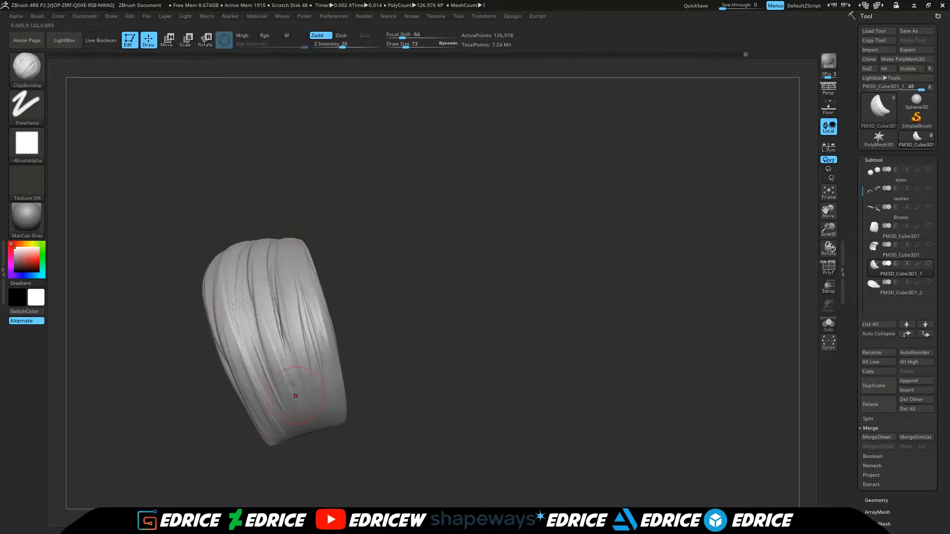
# Step: Smooth the harsh grooves on the back strand and carve additional ridges toward its lower end
pyautogui.moveTo(377, 366); pyautogui.dragTo(371, 332)
pyautogui.keyDown('shift'); pyautogui.moveTo(233, 238); pyautogui.dragTo(255, 347); pyautogui.keyUp('shift')
pyautogui.moveTo(376, 297); pyautogui.dragTo(381, 317)
pyautogui.keyDown('shift'); pyautogui.moveTo(228, 267); pyautogui.dragTo(255, 356); pyautogui.keyUp('shift')
pyautogui.moveTo(366, 396); pyautogui.dragTo(848, 220)
pyautogui.moveTo(421, 307); pyautogui.dragTo(346, 182)
pyautogui.moveTo(306, 275); pyautogui.dragTo(359, 396)
pyautogui.moveTo(410, 326); pyautogui.dragTo(418, 337)
pyautogui.moveTo(309, 248); pyautogui.dragTo(361, 391)
pyautogui.moveTo(410, 339); pyautogui.dragTo(401, 366)
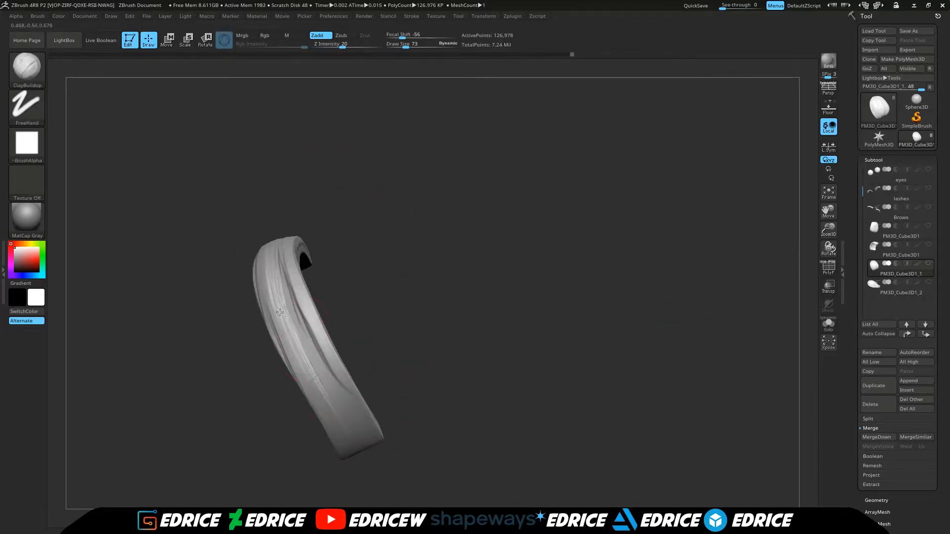
# Step: Sculpt a few more strokes along the back strand's edge and smooth its lower section
pyautogui.moveTo(385, 307)
pyautogui.mouseDown()
pyautogui.moveTo(396, 361)
pyautogui.moveTo(292, 213)
pyautogui.mouseUp()
pyautogui.moveTo(153, 228); pyautogui.dragTo(217, 275)
pyautogui.moveTo(297, 227); pyautogui.dragTo(277, 277)
pyautogui.moveTo(163, 267)
pyautogui.mouseDown()
pyautogui.moveTo(271, 372)
pyautogui.moveTo(197, 307)
pyautogui.mouseUp()
pyautogui.moveTo(356, 277); pyautogui.dragTo(391, 267)
pyautogui.keyDown('shift'); pyautogui.moveTo(219, 326); pyautogui.dragTo(306, 381); pyautogui.keyUp('shift')
# Step: Unhide the back hair strands and show the neighbouring hair subtools together to compare their detail
pyautogui.moveTo(396, 297)
pyautogui.mouseDown()
pyautogui.moveTo(425, 277)
pyautogui.moveTo(469, 193)
pyautogui.moveTo(560, 208)
pyautogui.mouseUp()
pyautogui.keyDown('ctrl'); pyautogui.keyDown('shift'); pyautogui.click(470, 193); pyautogui.keyUp('shift'); pyautogui.keyUp('ctrl')
pyautogui.click(891, 230)
pyautogui.keyDown('alt'); pyautogui.moveTo(494, 297); pyautogui.dragTo(668, 316); pyautogui.keyUp('alt')
pyautogui.click(886, 286)
pyautogui.click(886, 270)
pyautogui.moveTo(594, 306); pyautogui.dragTo(811, 292)
pyautogui.click(929, 265)
pyautogui.click(929, 246)
pyautogui.click(928, 227)
pyautogui.click(884, 238)
pyautogui.click(884, 275)
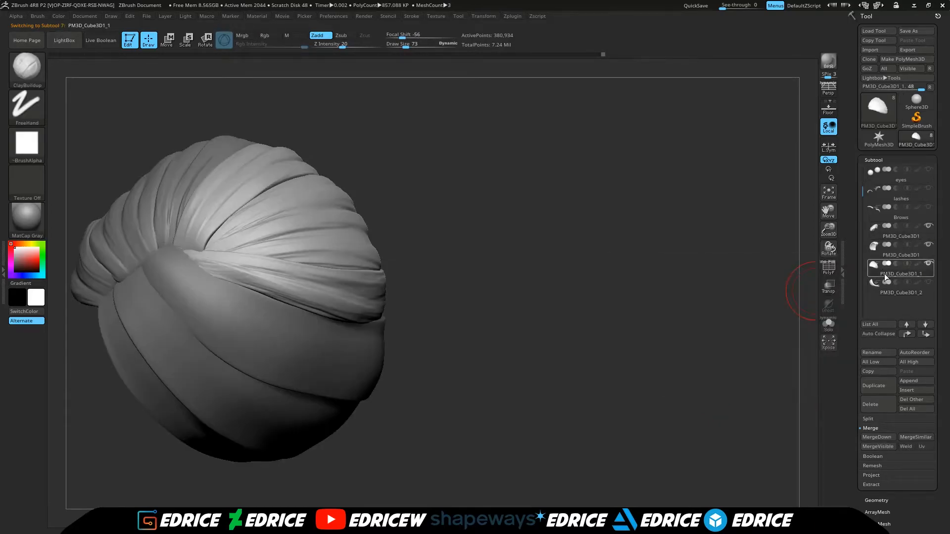
# Step: Select the still smooth side hair subtool, subdivide it once and isolate one of its strands
pyautogui.click(875, 251)
pyautogui.keyDown('shift'); pyautogui.click(931, 249); pyautogui.keyUp('shift')
pyautogui.moveTo(792, 188); pyautogui.dragTo(485, 312)
pyautogui.keyDown('ctrl'); pyautogui.keyDown('shift'); pyautogui.click(617, 271); pyautogui.keyUp('shift'); pyautogui.keyUp('ctrl')
pyautogui.hotkey('ctrl', 'd')
pyautogui.moveTo(617, 272); pyautogui.dragTo(594, 317)
pyautogui.keyDown('ctrl'); pyautogui.keyDown('shift'); pyautogui.click(333, 234); pyautogui.keyUp('shift'); pyautogui.keyUp('ctrl')
# Step: Sculpt lengthwise grooves along the isolated side hair strand with ClayBuildup at draw size 73
pyautogui.moveTo(485, 277); pyautogui.dragTo(460, 317)
pyautogui.moveTo(331, 277); pyautogui.dragTo(348, 380)
pyautogui.moveTo(297, 357); pyautogui.dragTo(257, 277)
pyautogui.moveTo(342, 297); pyautogui.dragTo(290, 216)
pyautogui.moveTo(257, 297); pyautogui.dragTo(277, 247)
pyautogui.moveTo(396, 306); pyautogui.dragTo(363, 248)
pyautogui.moveTo(267, 317); pyautogui.dragTo(257, 282)
# Step: Extend the side strand's ridges over its upper end and smooth the grooves along its length
pyautogui.moveTo(285, 179); pyautogui.dragTo(220, 127)
pyautogui.moveTo(198, 198); pyautogui.dragTo(198, 124)
pyautogui.moveTo(292, 159); pyautogui.dragTo(218, 123)
pyautogui.moveTo(188, 114); pyautogui.dragTo(195, 164)
pyautogui.moveTo(287, 163); pyautogui.dragTo(215, 138)
pyautogui.moveTo(198, 124); pyautogui.dragTo(198, 109)
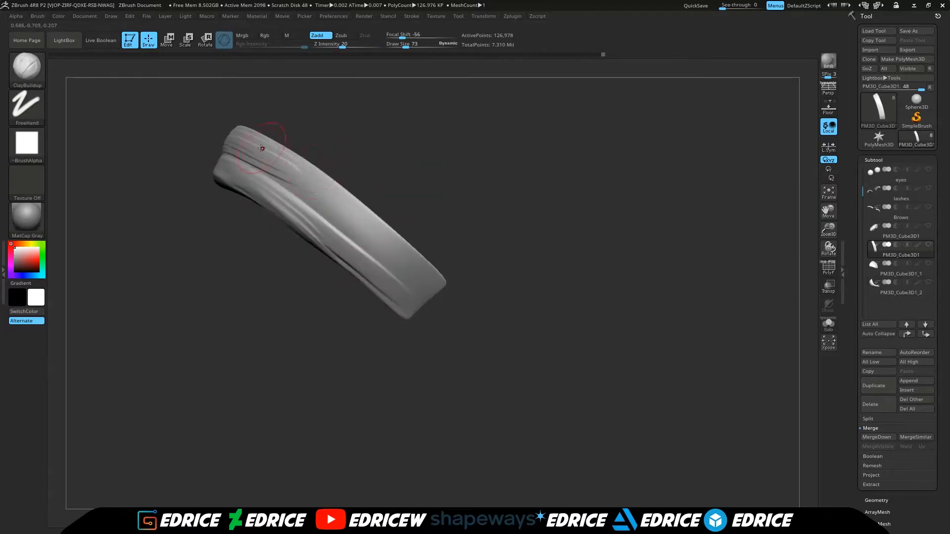
pyautogui.moveTo(440, 285)
pyautogui.mouseDown()
pyautogui.moveTo(494, 257)
pyautogui.moveTo(341, 253)
pyautogui.mouseUp()
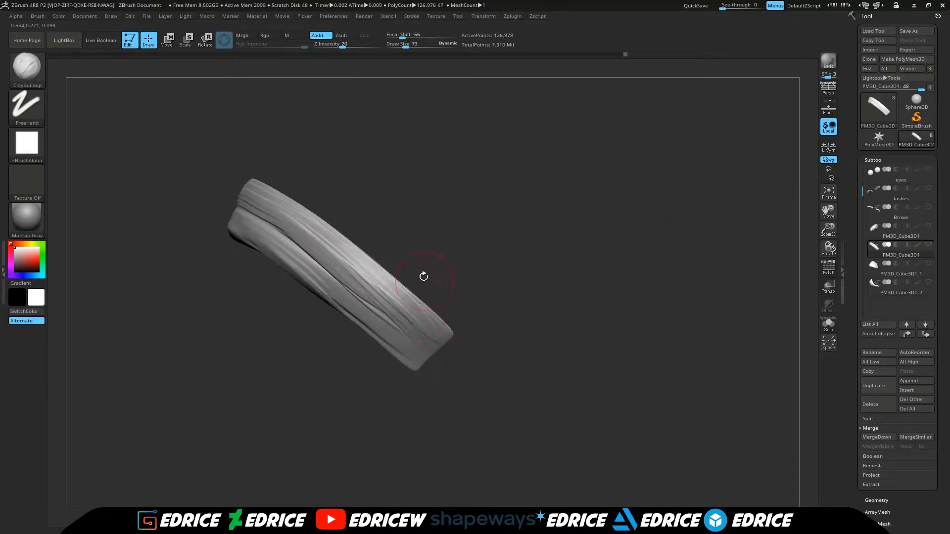
pyautogui.moveTo(480, 320)
pyautogui.mouseDown()
pyautogui.moveTo(631, 202)
pyautogui.moveTo(594, 168)
pyautogui.mouseUp()
pyautogui.keyDown('shift'); pyautogui.moveTo(376, 347); pyautogui.dragTo(277, 301); pyautogui.keyUp('shift')
# Step: Isolate the next side hair strand and sculpt flowing lengthwise grooves into it with ClayBuildup
pyautogui.keyDown('ctrl'); pyautogui.keyDown('shift'); pyautogui.click(545, 237); pyautogui.keyUp('shift'); pyautogui.keyUp('ctrl')
pyautogui.moveTo(545, 257)
pyautogui.mouseDown()
pyautogui.moveTo(554, 212)
pyautogui.moveTo(766, 314)
pyautogui.moveTo(743, 268)
pyautogui.mouseUp()
pyautogui.keyDown('ctrl'); pyautogui.keyDown('shift'); pyautogui.click(413, 279); pyautogui.keyUp('shift'); pyautogui.keyUp('ctrl')
pyautogui.moveTo(499, 277); pyautogui.dragTo(475, 208)
pyautogui.moveTo(235, 120); pyautogui.dragTo(231, 122)
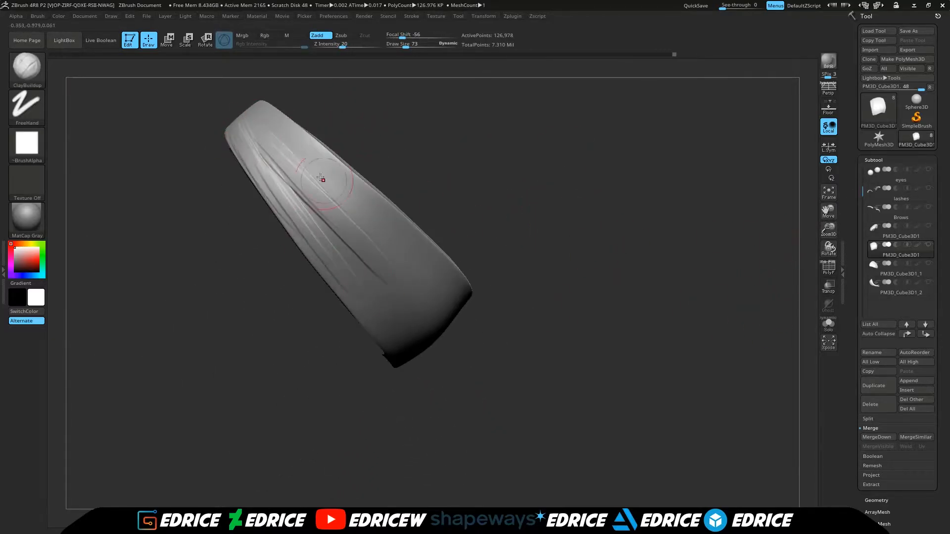
pyautogui.moveTo(364, 230); pyautogui.dragTo(371, 185)
pyautogui.moveTo(498, 399)
pyautogui.mouseDown()
pyautogui.moveTo(473, 234)
pyautogui.moveTo(448, 267)
pyautogui.moveTo(496, 300)
pyautogui.moveTo(458, 287)
pyautogui.mouseUp()
pyautogui.moveTo(315, 342)
pyautogui.mouseDown()
pyautogui.moveTo(274, 185)
pyautogui.moveTo(337, 211)
pyautogui.moveTo(424, 223)
pyautogui.moveTo(373, 161)
pyautogui.moveTo(445, 213)
pyautogui.moveTo(633, 306)
pyautogui.moveTo(382, 251)
pyautogui.mouseUp()
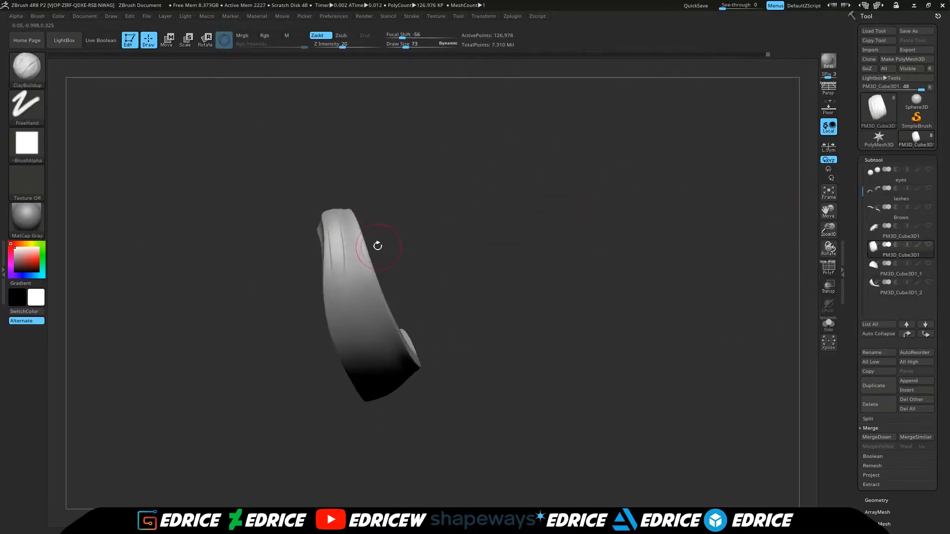
# Step: Carve ClayBuildup grooves from the top of the isolated side strand around to its lower end
pyautogui.moveTo(352, 220); pyautogui.dragTo(366, 297)
pyautogui.moveTo(475, 238)
pyautogui.mouseDown()
pyautogui.moveTo(415, 271)
pyautogui.moveTo(461, 308)
pyautogui.mouseUp()
pyautogui.moveTo(832, 211); pyautogui.dragTo(819, 198)
pyautogui.moveTo(584, 296)
pyautogui.mouseDown()
pyautogui.moveTo(608, 277)
pyautogui.moveTo(593, 326)
pyautogui.mouseUp()
pyautogui.moveTo(396, 364); pyautogui.dragTo(475, 415)
pyautogui.moveTo(430, 341); pyautogui.dragTo(497, 396)
pyautogui.moveTo(613, 317); pyautogui.dragTo(550, 337)
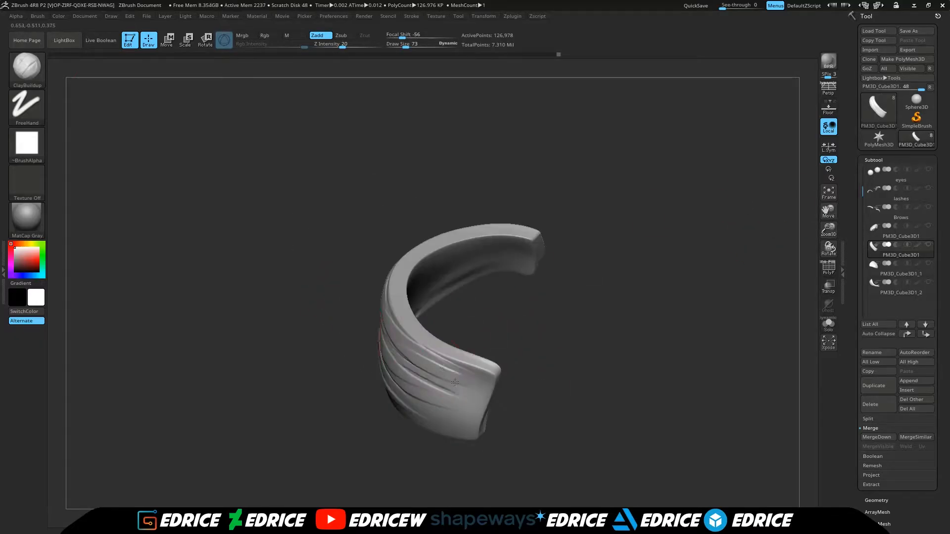
pyautogui.moveTo(396, 364); pyautogui.dragTo(485, 396)
pyautogui.moveTo(613, 315); pyautogui.dragTo(693, 297)
# Step: Smooth the strokes at the side strand's ends and unhide the rest of the side hair
pyautogui.moveTo(401, 390); pyautogui.dragTo(194, 157)
pyautogui.moveTo(212, 190); pyautogui.dragTo(240, 250)
pyautogui.keyDown('shift'); pyautogui.moveTo(184, 155); pyautogui.dragTo(201, 149); pyautogui.keyUp('shift')
pyautogui.moveTo(376, 277); pyautogui.dragTo(302, 342)
pyautogui.keyDown('shift'); pyautogui.moveTo(255, 346); pyautogui.dragTo(277, 396); pyautogui.keyUp('shift')
pyautogui.moveTo(425, 307); pyautogui.dragTo(403, 229)
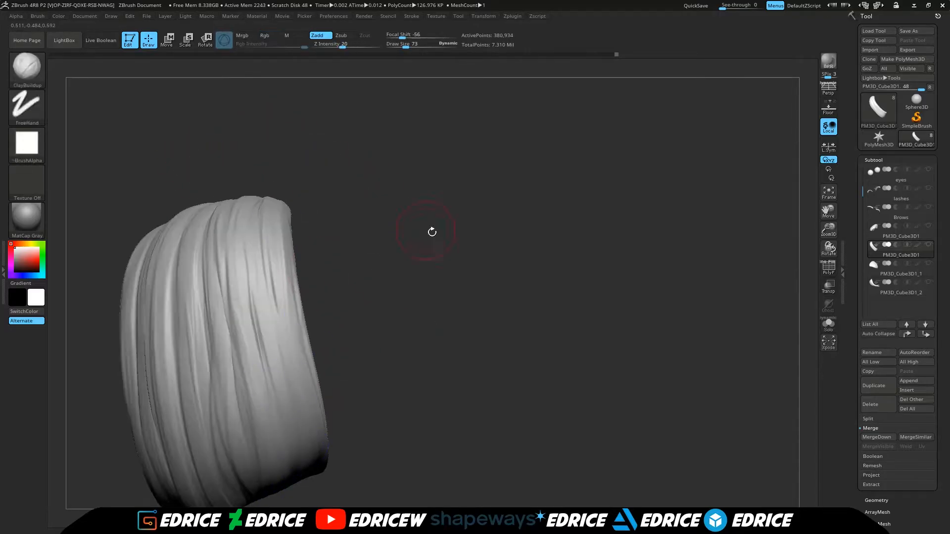
pyautogui.keyDown('ctrl'); pyautogui.keyDown('shift'); pyautogui.click(403, 229); pyautogui.keyUp('shift'); pyautogui.keyUp('ctrl')
# Step: Select the fringe subtool, subdivide it once, hide the other subtools and isolate one fringe strand
pyautogui.keyDown('shift'); pyautogui.click(928, 245); pyautogui.keyUp('shift')
pyautogui.moveTo(829, 229); pyautogui.dragTo(822, 197)
pyautogui.moveTo(829, 211); pyautogui.dragTo(859, 207)
pyautogui.moveTo(750, 316); pyautogui.dragTo(764, 244)
pyautogui.click(881, 286)
pyautogui.moveTo(828, 248); pyautogui.dragTo(828, 267)
pyautogui.moveTo(828, 229); pyautogui.dragTo(827, 237)
pyautogui.moveTo(744, 223)
pyautogui.mouseDown()
pyautogui.moveTo(505, 243)
pyautogui.moveTo(532, 247)
pyautogui.mouseUp()
pyautogui.keyDown('shift'); pyautogui.click(928, 283); pyautogui.keyUp('shift')
pyautogui.moveTo(692, 277); pyautogui.dragTo(717, 292)
pyautogui.keyDown('ctrl'); pyautogui.keyDown('shift'); pyautogui.click(307, 339); pyautogui.keyUp('shift'); pyautogui.keyUp('ctrl')
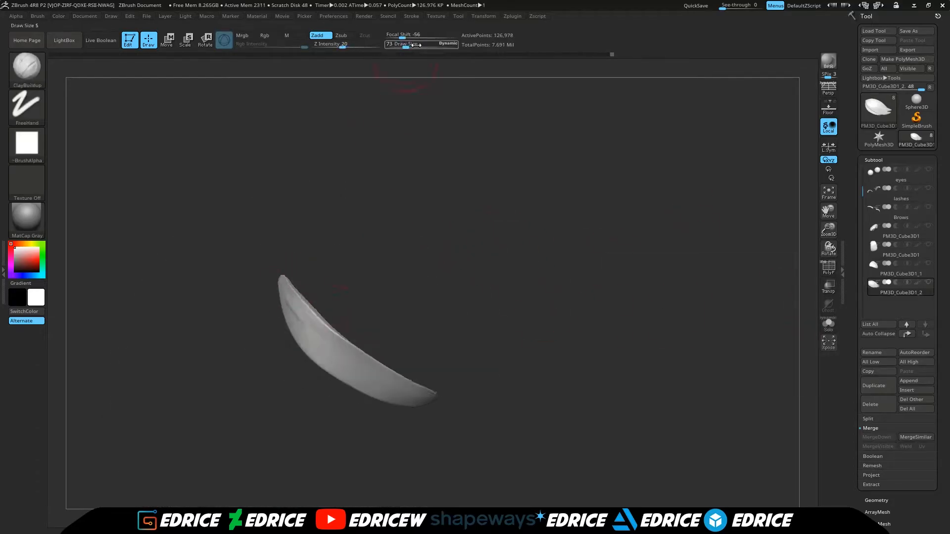
# Step: Sculpt lengthwise grooves into the first fringe strands with ClayBuildup at draw size 45
pyautogui.moveTo(295, 300); pyautogui.dragTo(354, 330)
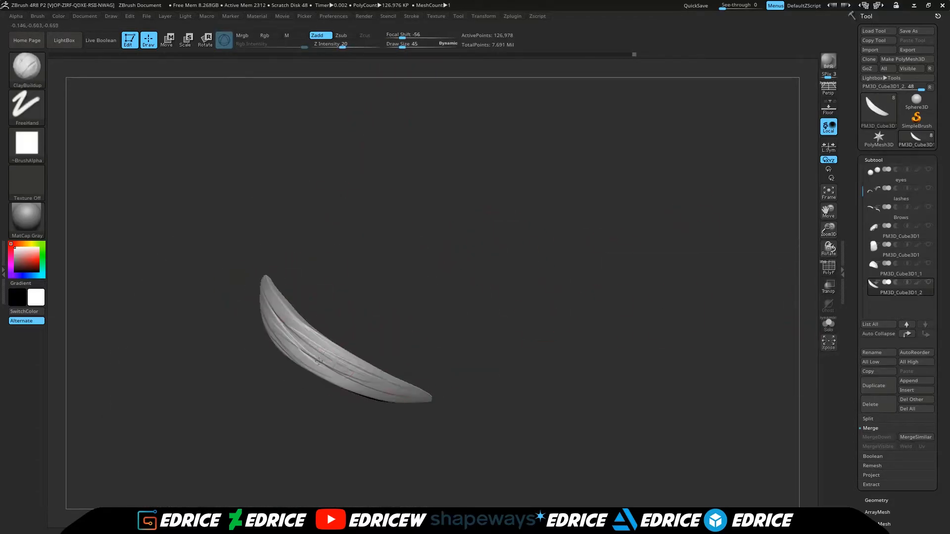
pyautogui.moveTo(285, 308); pyautogui.dragTo(296, 251)
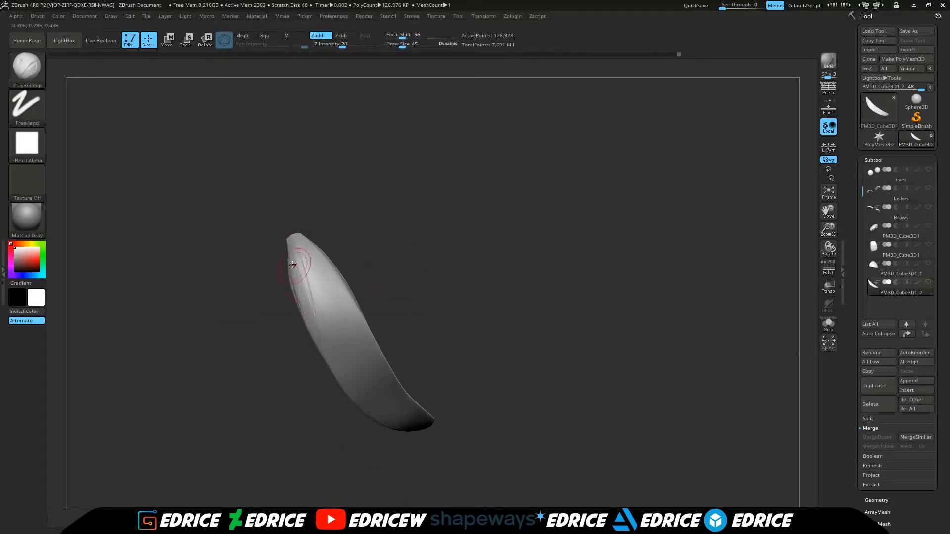
pyautogui.moveTo(379, 310); pyautogui.dragTo(351, 244)
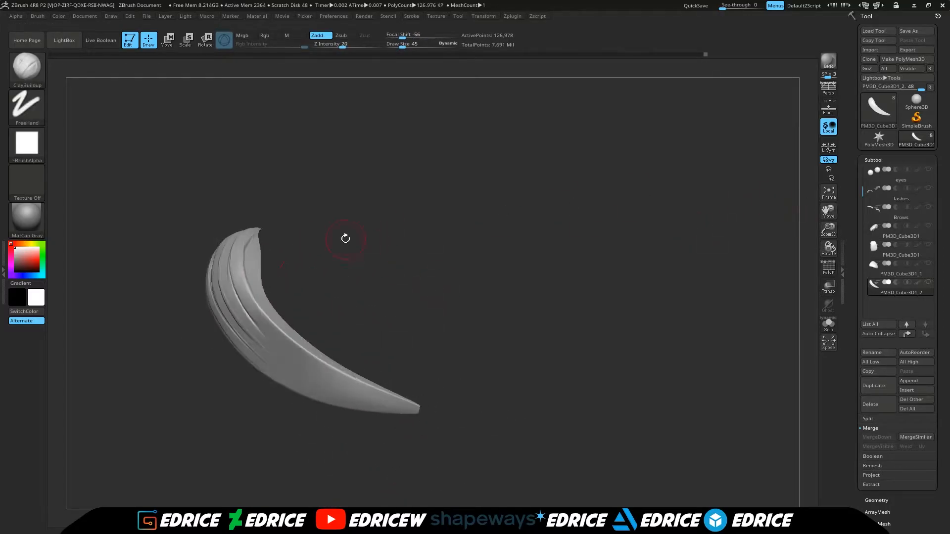
pyautogui.moveTo(250, 288); pyautogui.dragTo(225, 310)
pyautogui.moveTo(376, 413); pyautogui.dragTo(204, 267)
# Step: Carve fine ClayBuildup grooves along the next isolated fringe strand, from its root to its tip
pyautogui.moveTo(315, 308)
pyautogui.mouseDown()
pyautogui.moveTo(341, 297)
pyautogui.moveTo(297, 257)
pyautogui.moveTo(356, 238)
pyautogui.moveTo(192, 217)
pyautogui.mouseUp()
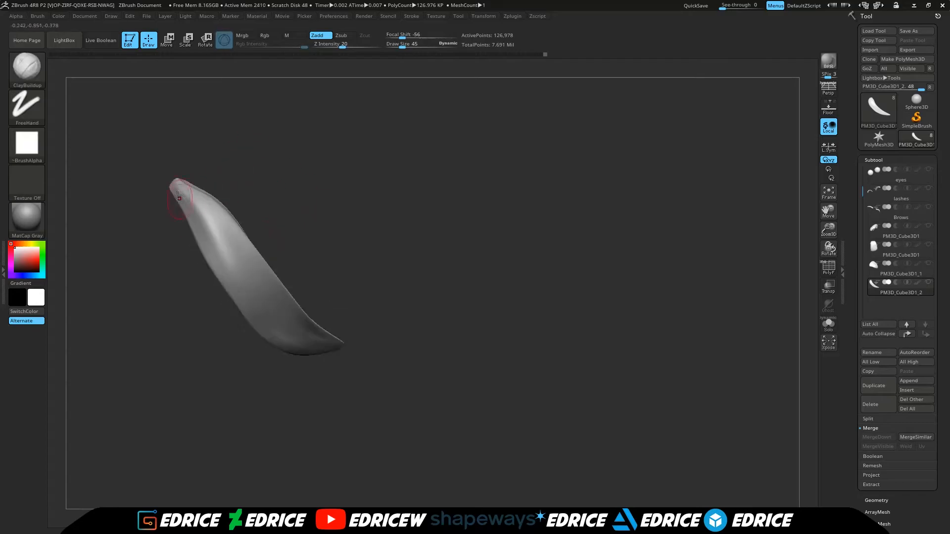
pyautogui.moveTo(252, 306); pyautogui.dragTo(249, 286)
pyautogui.moveTo(318, 269); pyautogui.dragTo(207, 247)
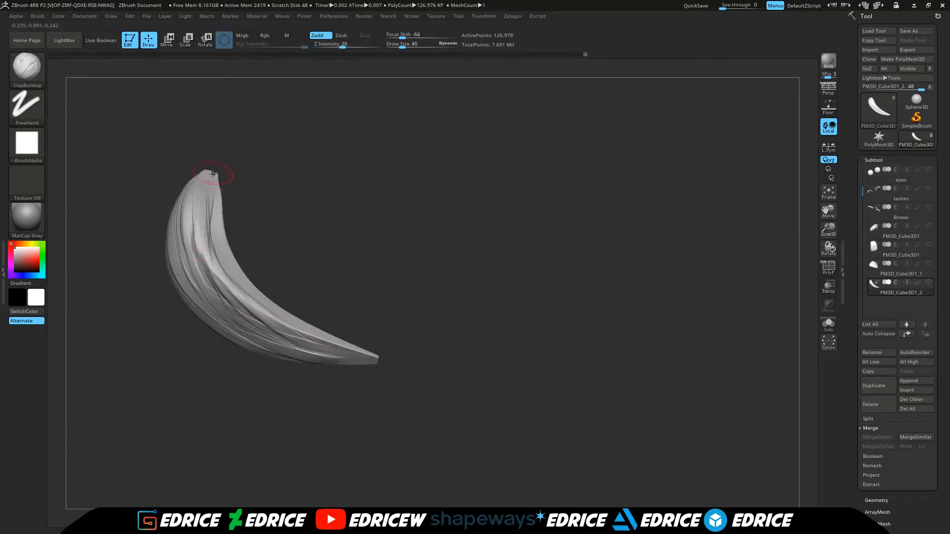
pyautogui.moveTo(209, 181); pyautogui.dragTo(386, 292)
pyautogui.moveTo(184, 267); pyautogui.dragTo(216, 237)
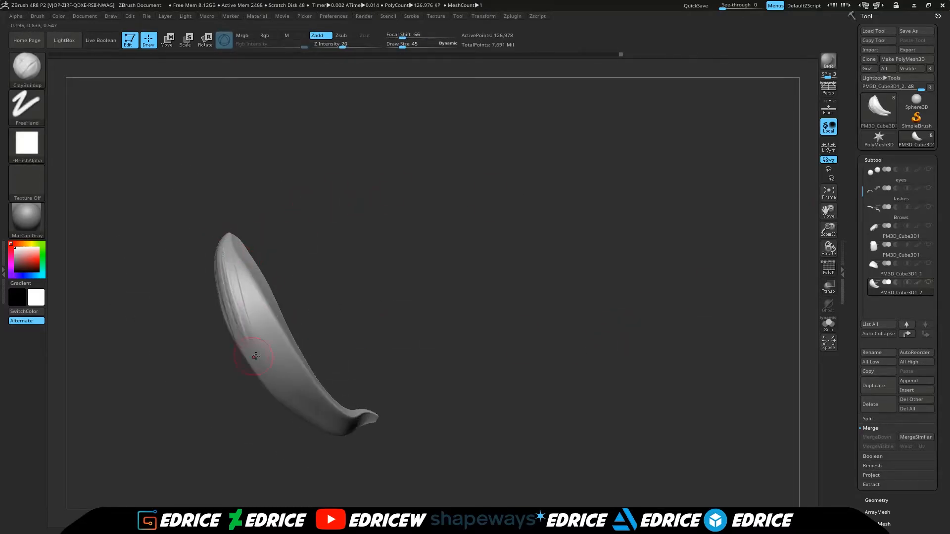
# Step: Sculpt and smooth flowing grooves on the last fringe strand, then show the whole head again
pyautogui.moveTo(265, 361); pyautogui.dragTo(270, 366)
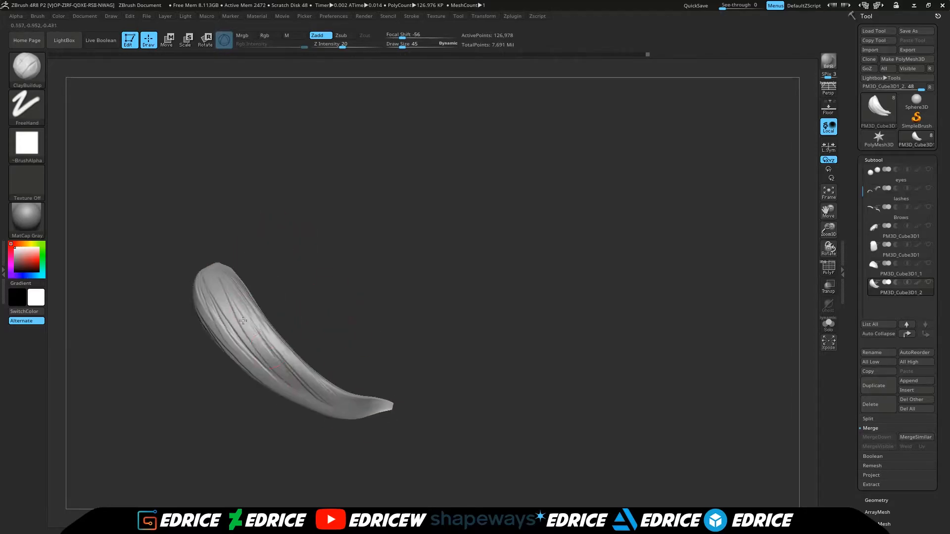
pyautogui.moveTo(359, 296); pyautogui.dragTo(386, 257)
pyautogui.moveTo(292, 341); pyautogui.dragTo(308, 266)
pyautogui.moveTo(396, 238); pyautogui.dragTo(366, 307)
pyautogui.moveTo(273, 331)
pyautogui.keyDown('shift'); pyautogui.mouseDown()
pyautogui.moveTo(289, 370)
pyautogui.moveTo(261, 246)
pyautogui.moveTo(205, 228)
pyautogui.mouseUp(); pyautogui.keyUp('shift')
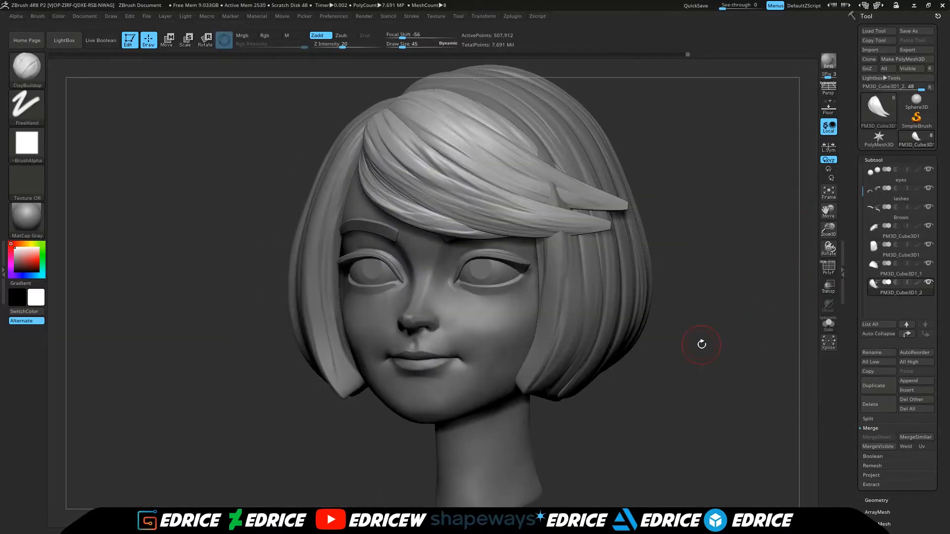
# Step: Reshape the tips of the fringe strands with the Move Elastic brush at draw size 266
pyautogui.press('b')
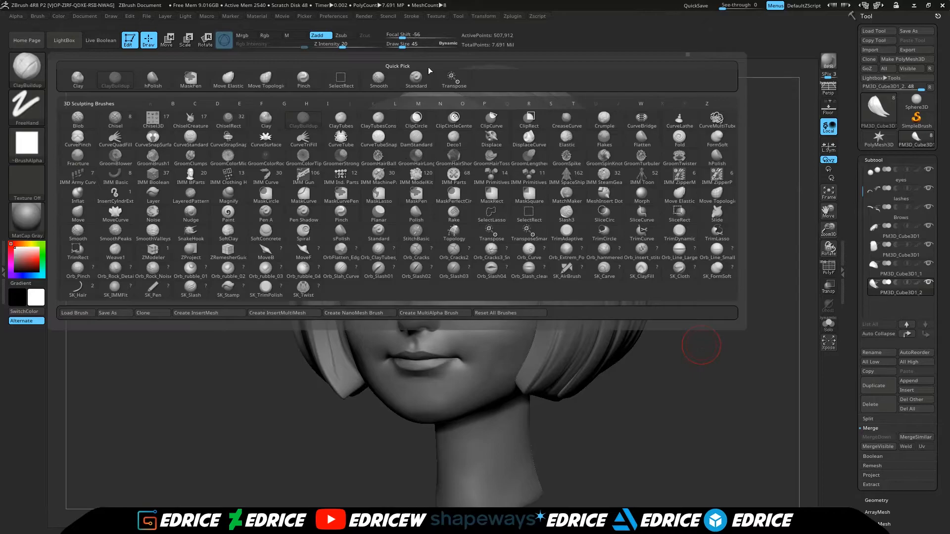
pyautogui.click(541, 74)
pyautogui.moveTo(541, 74)
pyautogui.mouseDown()
pyautogui.moveTo(494, 206)
pyautogui.moveTo(592, 150)
pyautogui.moveTo(346, 119)
pyautogui.moveTo(713, 348)
pyautogui.mouseUp()
pyautogui.press('b')
pyautogui.press('m')
pyautogui.press('e')
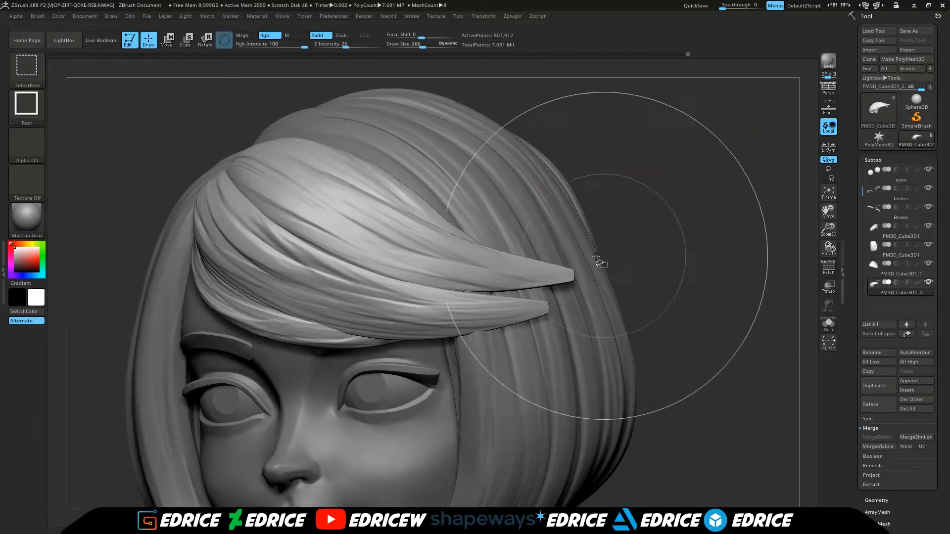
# Step: Sharpen the tip of the isolated fringe strand with the Pinch brush at draw size 95
pyautogui.press('b')
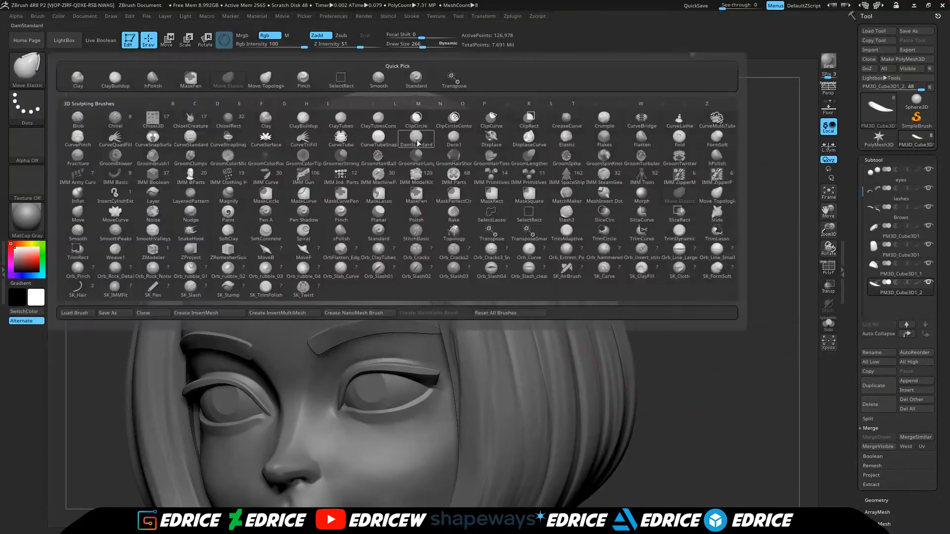
pyautogui.press('p')
pyautogui.press('i')
pyautogui.moveTo(518, 122); pyautogui.dragTo(512, 283)
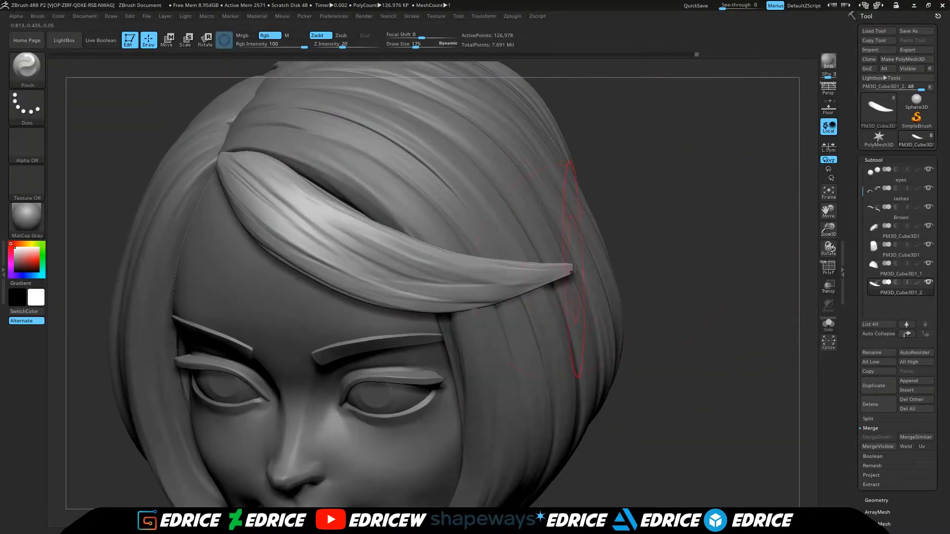
pyautogui.moveTo(420, 45); pyautogui.dragTo(409, 45)
pyautogui.moveTo(779, 260); pyautogui.dragTo(713, 278)
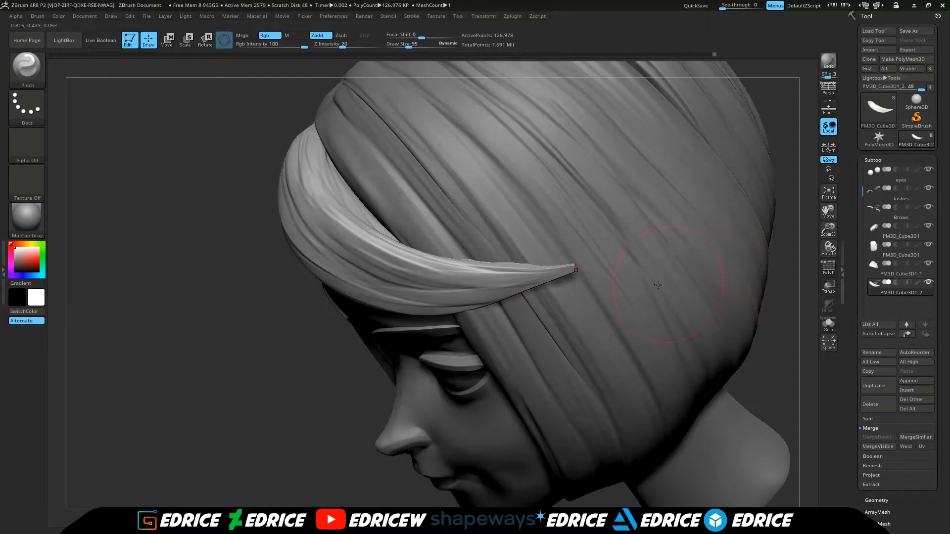
pyautogui.moveTo(578, 267); pyautogui.dragTo(574, 269)
pyautogui.moveTo(767, 307); pyautogui.dragTo(812, 309)
# Step: Pinch the end of the next isolated fringe strand into a narrower point at draw size 95
pyautogui.moveTo(666, 284); pyautogui.dragTo(611, 296)
pyautogui.moveTo(516, 299); pyautogui.dragTo(546, 303)
pyautogui.moveTo(682, 278); pyautogui.dragTo(661, 317)
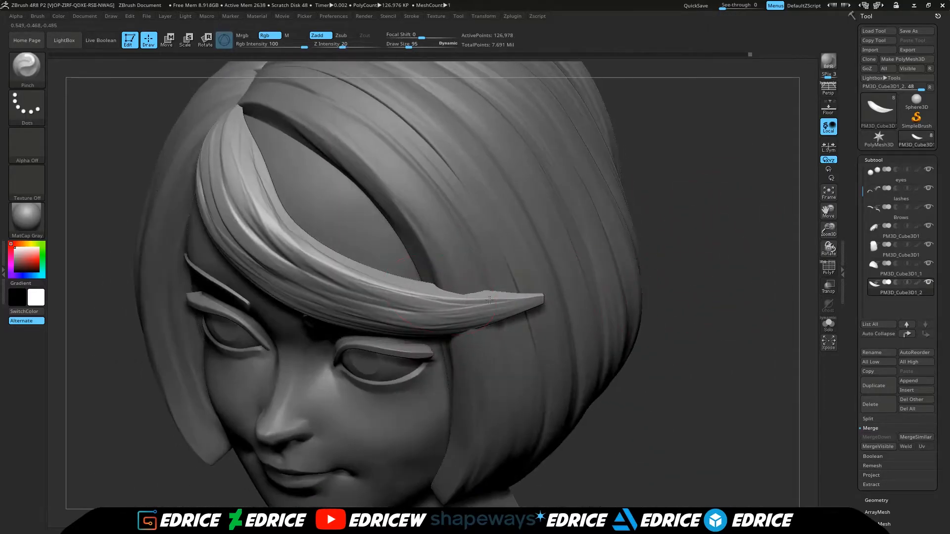
pyautogui.moveTo(514, 293); pyautogui.dragTo(541, 295)
pyautogui.moveTo(625, 288); pyautogui.dragTo(612, 252)
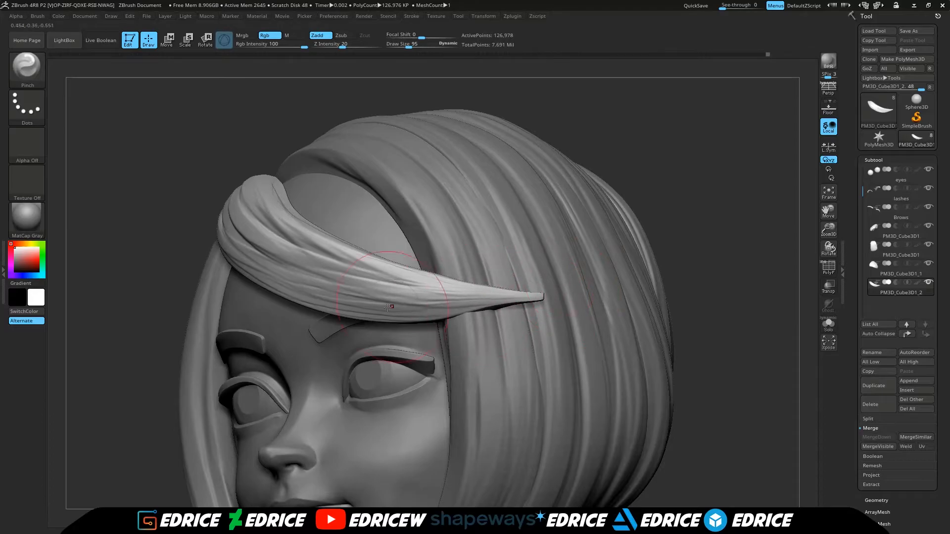
# Step: Isolate another fringe strand and refine its blunt tip with Pinch at draw size 33
pyautogui.keyDown('ctrl'); pyautogui.keyDown('shift'); pyautogui.click(692, 277); pyautogui.keyUp('shift'); pyautogui.keyUp('ctrl')
pyautogui.moveTo(638, 277); pyautogui.dragTo(621, 293)
pyautogui.moveTo(712, 287); pyautogui.dragTo(717, 336)
pyautogui.keyDown('ctrl'); pyautogui.keyDown('shift'); pyautogui.click(579, 289); pyautogui.keyUp('shift'); pyautogui.keyUp('ctrl')
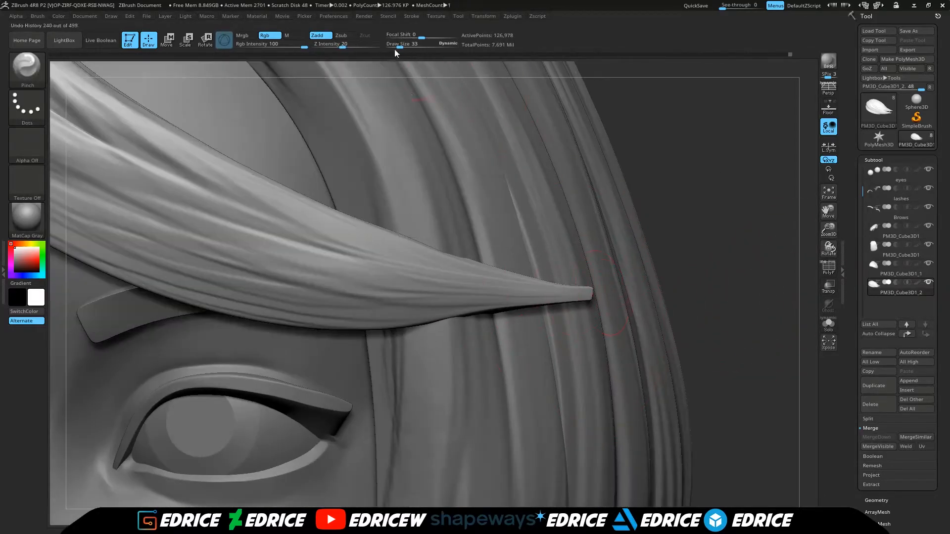
pyautogui.moveTo(742, 287); pyautogui.dragTo(584, 292)
pyautogui.moveTo(197, 346); pyautogui.dragTo(317, 356)
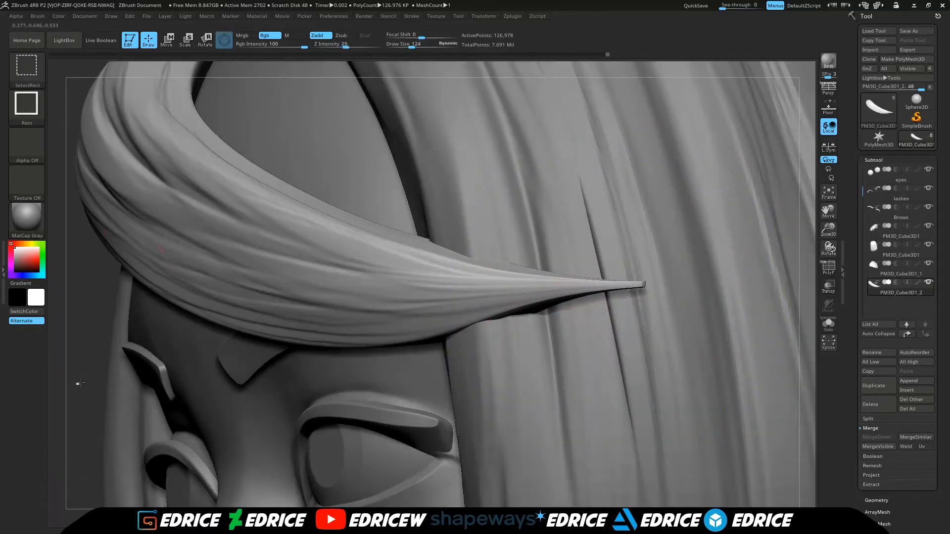
# Step: Unhide all fringe strands and check their pinched tips against the rest of the hair
pyautogui.keyDown('ctrl'); pyautogui.keyDown('shift'); pyautogui.click(81, 392); pyautogui.keyUp('shift'); pyautogui.keyUp('ctrl')
pyautogui.moveTo(81, 393); pyautogui.dragTo(129, 366)
pyautogui.moveTo(772, 297); pyautogui.dragTo(743, 278)
pyautogui.keyDown('alt'); pyautogui.moveTo(732, 376); pyautogui.dragTo(722, 336); pyautogui.keyUp('alt')
pyautogui.click(829, 193)
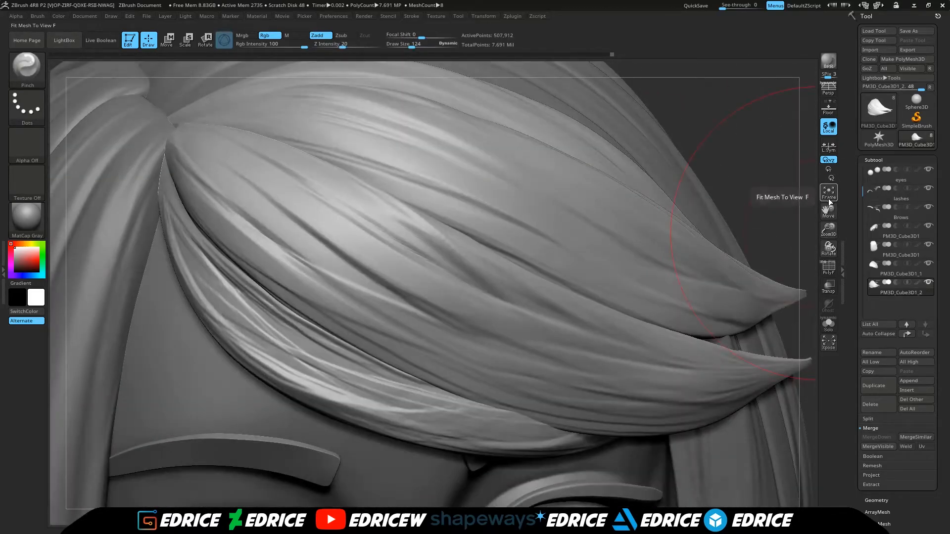
# Step: Select the larger side hair subtool, hide the other subtools and isolate one strand with its blunt end in view
pyautogui.click(828, 193)
pyautogui.moveTo(609, 144); pyautogui.dragTo(539, 149)
pyautogui.moveTo(828, 230); pyautogui.dragTo(832, 240)
pyautogui.moveTo(787, 240); pyautogui.dragTo(686, 211)
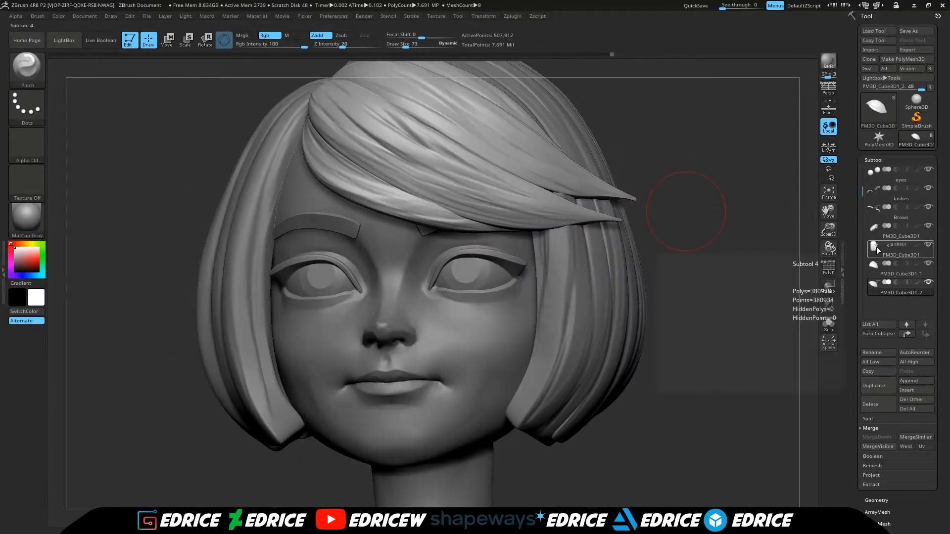
pyautogui.click(879, 252)
pyautogui.click(928, 244)
pyautogui.moveTo(792, 277); pyautogui.dragTo(709, 269)
pyautogui.moveTo(835, 214); pyautogui.dragTo(757, 190)
pyautogui.moveTo(742, 316)
pyautogui.mouseDown()
pyautogui.moveTo(556, 420)
pyautogui.moveTo(559, 337)
pyautogui.mouseUp()
pyautogui.moveTo(832, 228); pyautogui.dragTo(831, 242)
# Step: Polish the isolated side strand's blunt end using the hPolish brush at draw size 48
pyautogui.click(27, 69)
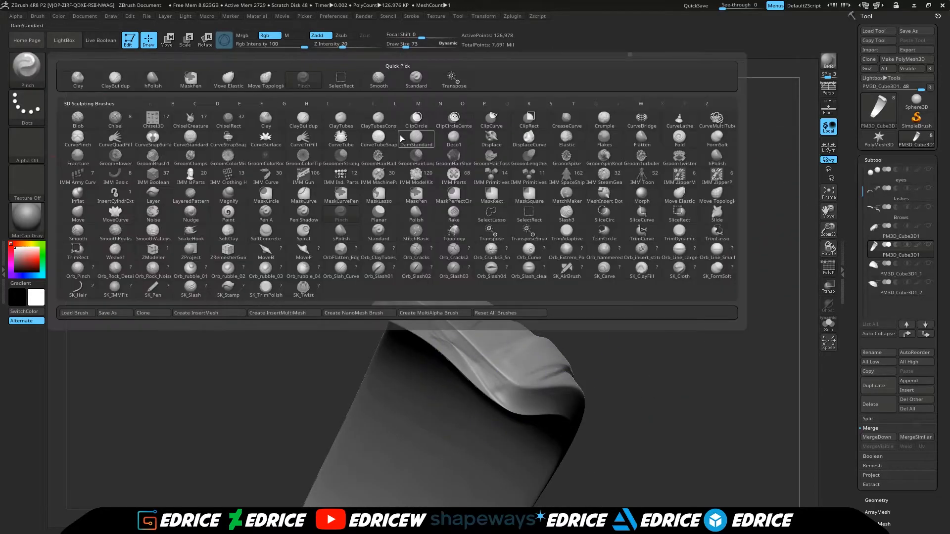
pyautogui.press('h')
pyautogui.press('p')
pyautogui.moveTo(530, 274)
pyautogui.mouseDown()
pyautogui.moveTo(517, 429)
pyautogui.moveTo(527, 416)
pyautogui.mouseUp()
pyautogui.moveTo(564, 336)
pyautogui.mouseDown()
pyautogui.moveTo(601, 297)
pyautogui.moveTo(686, 253)
pyautogui.moveTo(618, 327)
pyautogui.moveTo(555, 375)
pyautogui.mouseUp()
pyautogui.moveTo(631, 307); pyautogui.dragTo(600, 216)
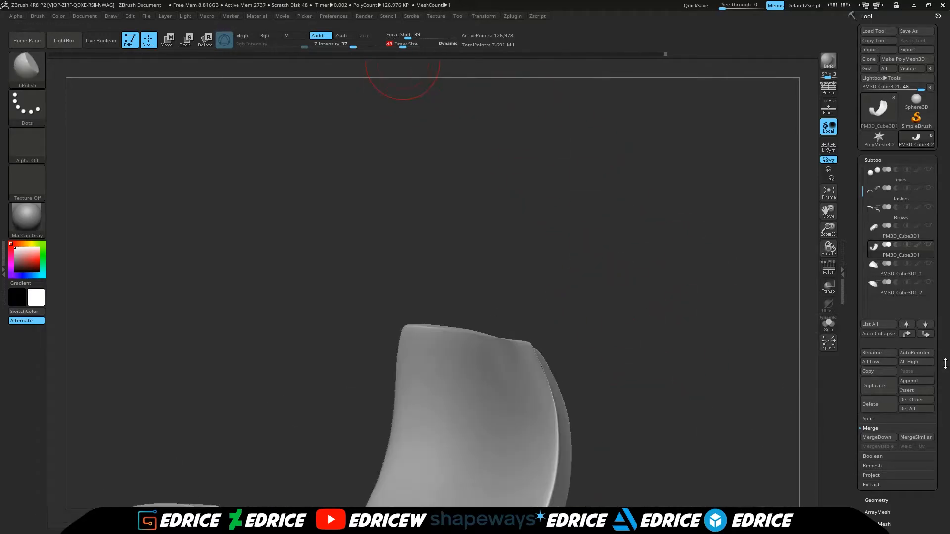
# Step: Lower the side hair to subdivision level 2 and smooth the isolated strand's end
pyautogui.moveTo(942, 370); pyautogui.dragTo(941, 300)
pyautogui.click(876, 430)
pyautogui.click(871, 121)
pyautogui.moveTo(638, 316); pyautogui.dragTo(584, 327)
pyautogui.keyDown('shift'); pyautogui.moveTo(528, 335); pyautogui.dragTo(543, 354); pyautogui.keyUp('shift')
pyautogui.moveTo(623, 347); pyautogui.dragTo(599, 354)
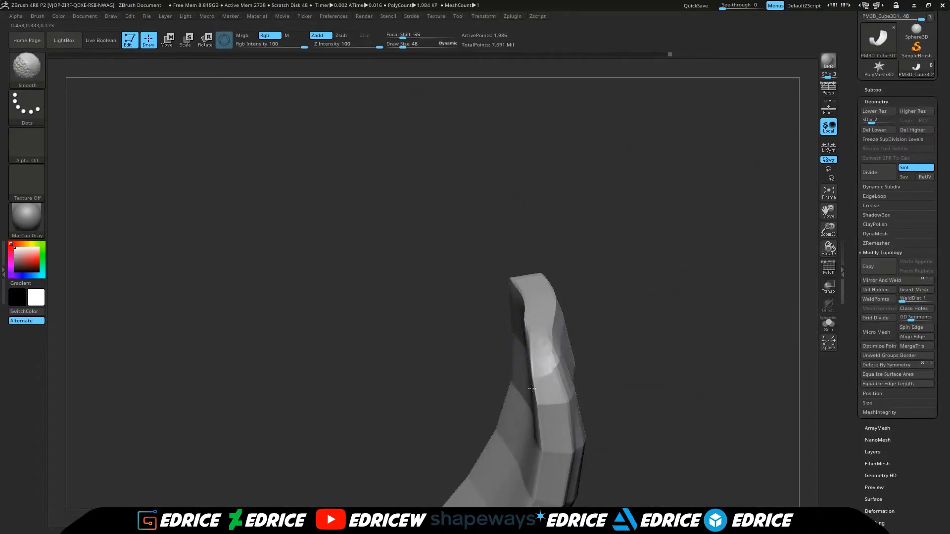
# Step: Raise the side hair to subdivision level 3 and smooth the remaining bumps near the same strand end
pyautogui.click(878, 121)
pyautogui.moveTo(648, 297); pyautogui.dragTo(693, 317)
pyautogui.keyDown('shift'); pyautogui.moveTo(586, 351); pyautogui.dragTo(587, 396); pyautogui.keyUp('shift')
pyautogui.moveTo(668, 316); pyautogui.dragTo(604, 327)
pyautogui.moveTo(534, 316); pyautogui.dragTo(545, 341)
pyautogui.moveTo(596, 329); pyautogui.dragTo(587, 378)
pyautogui.moveTo(539, 322)
pyautogui.mouseDown()
pyautogui.moveTo(569, 373)
pyautogui.moveTo(869, 235)
pyautogui.mouseUp()
# Step: Smooth and polish the inner faces and edges at the strand's opposite end at subdivision level 3
pyautogui.keyDown('alt'); pyautogui.moveTo(495, 238); pyautogui.dragTo(703, 247); pyautogui.keyUp('alt')
pyautogui.keyDown('shift'); pyautogui.moveTo(276, 301); pyautogui.dragTo(279, 316); pyautogui.keyUp('shift')
pyautogui.moveTo(207, 376); pyautogui.dragTo(238, 317)
pyautogui.moveTo(198, 277); pyautogui.dragTo(218, 248)
pyautogui.keyDown('shift'); pyautogui.moveTo(252, 198); pyautogui.dragTo(226, 236); pyautogui.keyUp('shift')
pyautogui.moveTo(149, 376); pyautogui.dragTo(164, 277)
pyautogui.moveTo(188, 247)
pyautogui.mouseDown()
pyautogui.moveTo(206, 195)
pyautogui.moveTo(190, 211)
pyautogui.mouseUp()
pyautogui.moveTo(148, 372); pyautogui.dragTo(202, 213)
pyautogui.moveTo(346, 148); pyautogui.dragTo(376, 123)
pyautogui.moveTo(828, 212); pyautogui.dragTo(812, 277)
pyautogui.moveTo(396, 198); pyautogui.dragTo(316, 208)
pyautogui.keyDown('shift'); pyautogui.moveTo(208, 386); pyautogui.dragTo(173, 297); pyautogui.keyUp('shift')
pyautogui.moveTo(277, 178)
pyautogui.mouseDown()
pyautogui.moveTo(227, 188)
pyautogui.moveTo(229, 212)
pyautogui.moveTo(247, 198)
pyautogui.mouseUp()
pyautogui.keyDown('shift'); pyautogui.moveTo(165, 267); pyautogui.dragTo(207, 376); pyautogui.keyUp('shift')
pyautogui.moveTo(297, 198); pyautogui.dragTo(257, 223)
pyautogui.moveTo(258, 308); pyautogui.dragTo(250, 294)
pyautogui.keyDown('shift'); pyautogui.moveTo(130, 327); pyautogui.dragTo(124, 299); pyautogui.keyUp('shift')
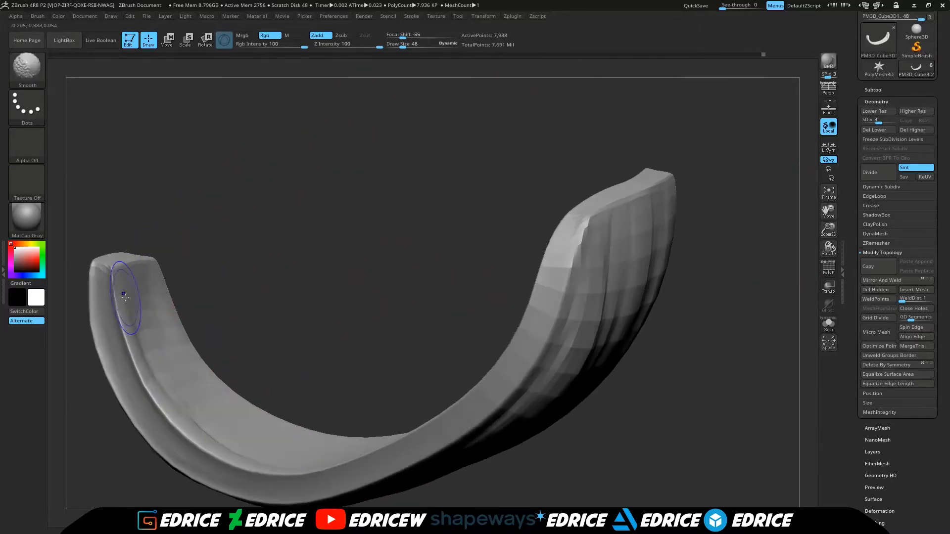
pyautogui.keyDown('shift'); pyautogui.moveTo(160, 401); pyautogui.dragTo(159, 368); pyautogui.keyUp('shift')
pyautogui.moveTo(277, 223); pyautogui.dragTo(250, 238)
# Step: Unhide the side strands, frame them and isolate a strand with its squared lower end in close view
pyautogui.keyDown('ctrl'); pyautogui.keyDown('shift'); pyautogui.click(317, 238); pyautogui.keyUp('shift'); pyautogui.keyUp('ctrl')
pyautogui.moveTo(717, 153); pyautogui.dragTo(655, 164)
pyautogui.click(828, 198)
pyautogui.moveTo(757, 297); pyautogui.dragTo(742, 201)
pyautogui.moveTo(828, 229); pyautogui.dragTo(829, 257)
pyautogui.moveTo(589, 327); pyautogui.dragTo(509, 344)
pyautogui.keyDown('ctrl'); pyautogui.keyDown('shift'); pyautogui.click(487, 336); pyautogui.keyUp('shift'); pyautogui.keyUp('ctrl')
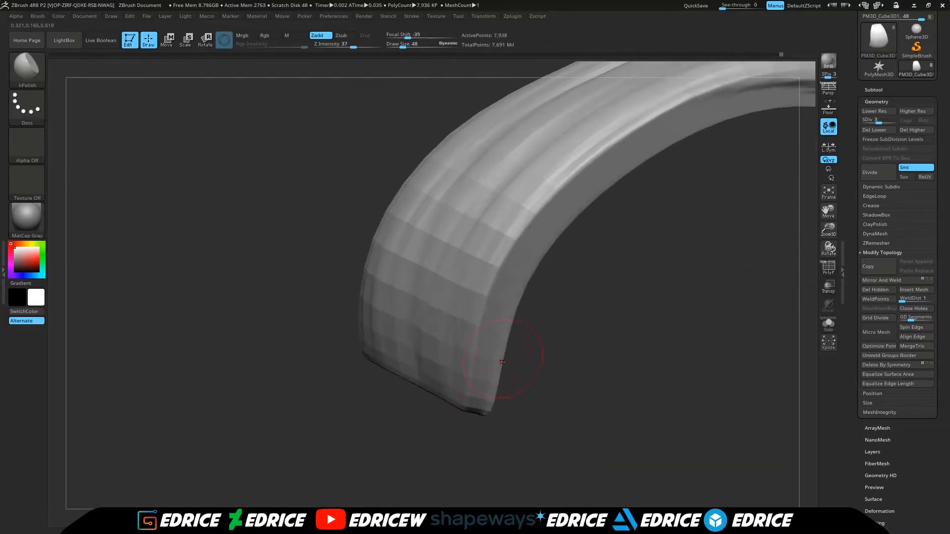
# Step: Restore the side hair to subdivision level 5, inspect the isolated strand's end and unhide all side strands
pyautogui.click(892, 122)
pyautogui.moveTo(589, 322)
pyautogui.mouseDown()
pyautogui.moveTo(545, 322)
pyautogui.moveTo(549, 232)
pyautogui.mouseUp()
pyautogui.moveTo(410, 496); pyautogui.dragTo(399, 500)
pyautogui.moveTo(638, 208)
pyautogui.mouseDown()
pyautogui.moveTo(633, 236)
pyautogui.moveTo(569, 301)
pyautogui.mouseUp()
pyautogui.moveTo(445, 445); pyautogui.dragTo(416, 478)
pyautogui.moveTo(648, 232)
pyautogui.mouseDown()
pyautogui.moveTo(584, 301)
pyautogui.moveTo(836, 218)
pyautogui.moveTo(770, 278)
pyautogui.moveTo(727, 292)
pyautogui.mouseUp()
pyautogui.keyDown('ctrl'); pyautogui.keyDown('shift'); pyautogui.click(584, 302); pyautogui.keyUp('shift'); pyautogui.keyUp('ctrl')
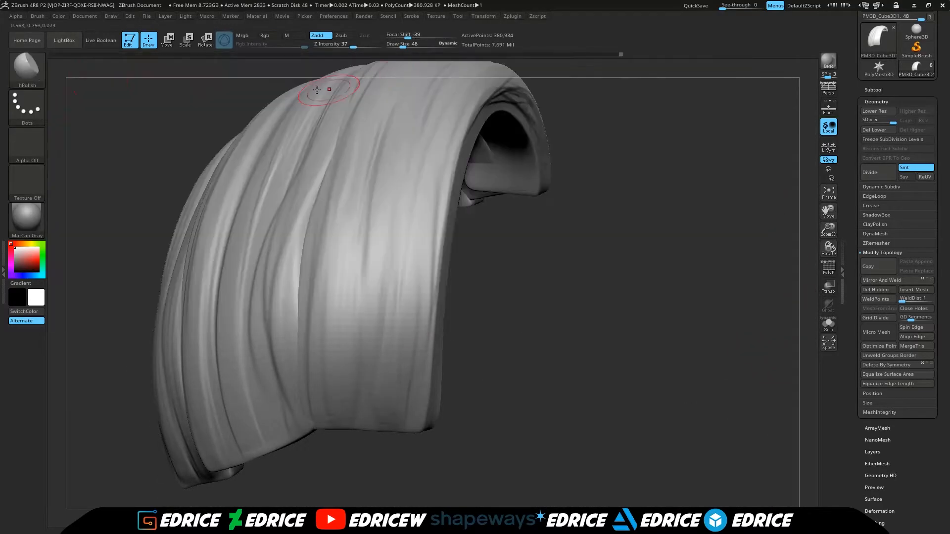
# Step: Isolate one side strand and cut into its lower end with the ClipCurve brush
pyautogui.press('b')
pyautogui.click(491, 120)
pyautogui.moveTo(517, 297); pyautogui.dragTo(557, 304)
pyautogui.keyDown('ctrl'); pyautogui.keyDown('shift'); pyautogui.click(418, 342); pyautogui.keyUp('shift'); pyautogui.keyUp('ctrl')
pyautogui.keyDown('ctrl'); pyautogui.keyDown('shift'); pyautogui.moveTo(462, 333); pyautogui.dragTo(409, 462); pyautogui.keyUp('shift'); pyautogui.keyUp('ctrl')
pyautogui.moveTo(535, 386)
pyautogui.mouseDown()
pyautogui.moveTo(452, 410)
pyautogui.moveTo(474, 457)
pyautogui.mouseUp()
pyautogui.moveTo(370, 456); pyautogui.dragTo(405, 404)
# Step: Clip further angled notches into the isolated side strand's lower end from several view angles
pyautogui.moveTo(515, 401)
pyautogui.mouseDown()
pyautogui.moveTo(393, 438)
pyautogui.moveTo(446, 426)
pyautogui.mouseUp()
pyautogui.keyDown('ctrl'); pyautogui.keyDown('shift'); pyautogui.moveTo(452, 345); pyautogui.dragTo(412, 451); pyautogui.keyUp('shift'); pyautogui.keyUp('ctrl')
pyautogui.moveTo(352, 474)
pyautogui.mouseDown()
pyautogui.moveTo(511, 365)
pyautogui.moveTo(416, 437)
pyautogui.moveTo(403, 479)
pyautogui.moveTo(441, 368)
pyautogui.moveTo(810, 279)
pyautogui.moveTo(406, 462)
pyautogui.moveTo(480, 414)
pyautogui.moveTo(465, 415)
pyautogui.moveTo(490, 410)
pyautogui.moveTo(446, 410)
pyautogui.moveTo(436, 400)
pyautogui.mouseUp()
pyautogui.moveTo(500, 421)
pyautogui.mouseDown()
pyautogui.moveTo(525, 456)
pyautogui.moveTo(774, 289)
pyautogui.moveTo(541, 402)
pyautogui.mouseUp()
pyautogui.keyDown('ctrl'); pyautogui.keyDown('shift'); pyautogui.moveTo(506, 376); pyautogui.dragTo(501, 402); pyautogui.keyUp('shift'); pyautogui.keyUp('ctrl')
pyautogui.moveTo(519, 428)
pyautogui.mouseDown()
pyautogui.moveTo(568, 423)
pyautogui.moveTo(550, 421)
pyautogui.mouseUp()
pyautogui.moveTo(563, 411)
pyautogui.keyDown('ctrl'); pyautogui.keyDown('shift'); pyautogui.mouseDown()
pyautogui.moveTo(538, 393)
pyautogui.moveTo(545, 381)
pyautogui.mouseUp(); pyautogui.keyUp('shift'); pyautogui.keyUp('ctrl')
# Step: Clip a notch into the end of another isolated side strand and unhide the whole side piece
pyautogui.moveTo(619, 396)
pyautogui.mouseDown()
pyautogui.moveTo(693, 277)
pyautogui.moveTo(795, 301)
pyautogui.moveTo(819, 203)
pyautogui.moveTo(787, 149)
pyautogui.moveTo(692, 247)
pyautogui.mouseUp()
pyautogui.keyDown('ctrl'); pyautogui.keyDown('shift'); pyautogui.click(396, 376); pyautogui.keyUp('shift'); pyautogui.keyUp('ctrl')
pyautogui.moveTo(544, 395); pyautogui.dragTo(479, 360)
pyautogui.moveTo(467, 457); pyautogui.dragTo(588, 314)
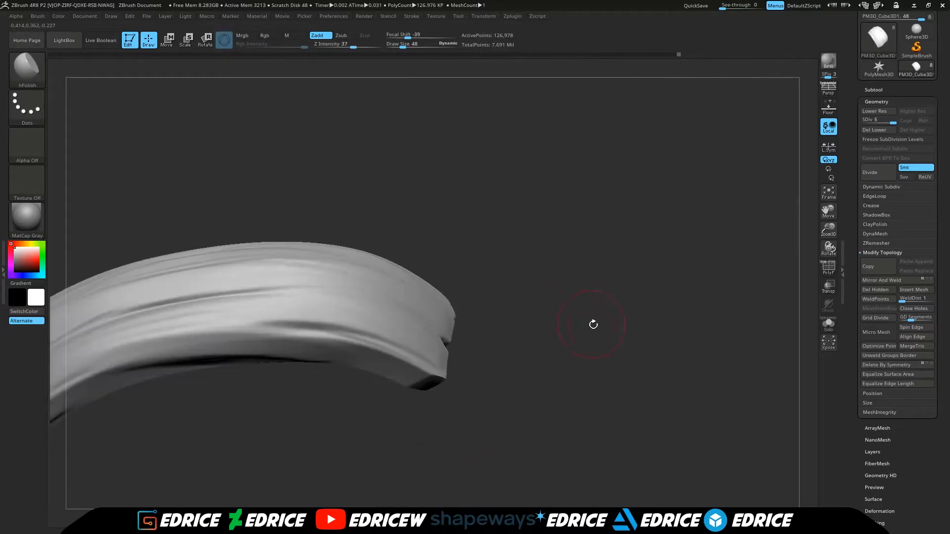
pyautogui.keyDown('ctrl'); pyautogui.keyDown('shift'); pyautogui.click(693, 312); pyautogui.keyUp('shift'); pyautogui.keyUp('ctrl')
pyautogui.moveTo(732, 312); pyautogui.dragTo(762, 297)
pyautogui.keyDown('ctrl'); pyautogui.keyDown('shift'); pyautogui.click(448, 453); pyautogui.keyUp('shift'); pyautogui.keyUp('ctrl')
pyautogui.keyDown('ctrl'); pyautogui.keyDown('shift'); pyautogui.click(551, 358); pyautogui.keyUp('shift'); pyautogui.keyUp('ctrl')
pyautogui.press('f')
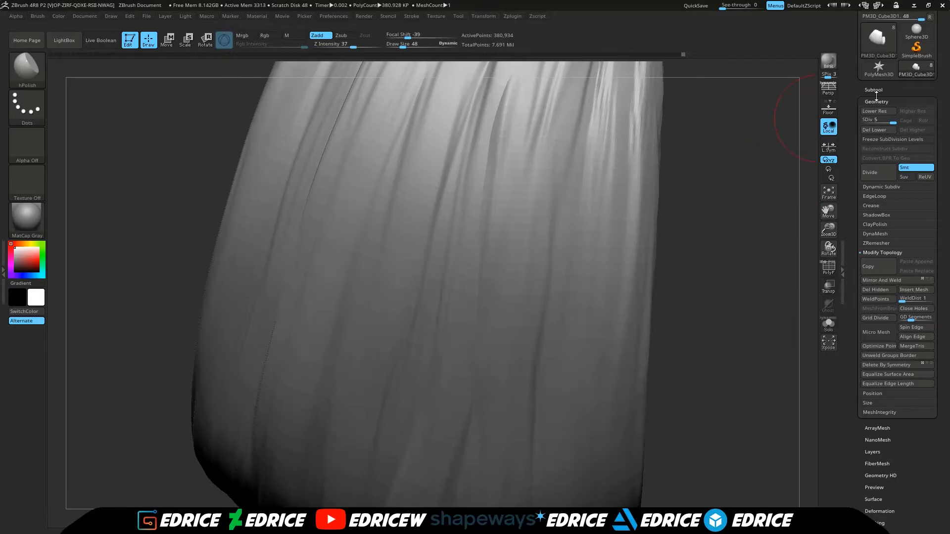
# Step: Select the back hair subtool, isolate one of its strands and make the first ClipCurve cut at its lower end
pyautogui.click(869, 91)
pyautogui.click(891, 203)
pyautogui.press('f')
pyautogui.moveTo(722, 255); pyautogui.dragTo(708, 277)
pyautogui.keyDown('alt'); pyautogui.moveTo(707, 277); pyautogui.dragTo(690, 263); pyautogui.keyUp('alt')
pyautogui.keyDown('ctrl'); pyautogui.keyDown('shift'); pyautogui.click(515, 343); pyautogui.keyUp('shift'); pyautogui.keyUp('ctrl')
pyautogui.keyDown('ctrl'); pyautogui.keyDown('shift'); pyautogui.moveTo(410, 313); pyautogui.dragTo(368, 218); pyautogui.keyUp('shift'); pyautogui.keyUp('ctrl')
pyautogui.moveTo(292, 267); pyautogui.dragTo(297, 307)
# Step: Clip small notches along the isolated back strand's lower edge and smooth around the cuts
pyautogui.keyDown('ctrl'); pyautogui.keyDown('shift'); pyautogui.moveTo(447, 429); pyautogui.dragTo(411, 428); pyautogui.keyUp('shift'); pyautogui.keyUp('ctrl')
pyautogui.moveTo(477, 442)
pyautogui.keyDown('ctrl'); pyautogui.keyDown('shift'); pyautogui.mouseDown()
pyautogui.moveTo(466, 386)
pyautogui.moveTo(464, 442)
pyautogui.mouseUp(); pyautogui.keyUp('shift'); pyautogui.keyUp('ctrl')
pyautogui.moveTo(467, 443)
pyautogui.keyDown('ctrl'); pyautogui.keyDown('shift'); pyautogui.mouseDown()
pyautogui.moveTo(467, 387)
pyautogui.moveTo(460, 441)
pyautogui.mouseUp(); pyautogui.keyUp('shift'); pyautogui.keyUp('ctrl')
pyautogui.moveTo(513, 431); pyautogui.dragTo(516, 398)
pyautogui.keyDown('ctrl'); pyautogui.keyDown('shift'); pyautogui.moveTo(471, 375); pyautogui.dragTo(463, 438); pyautogui.keyUp('shift'); pyautogui.keyUp('ctrl')
pyautogui.moveTo(560, 376); pyautogui.dragTo(552, 325)
pyautogui.keyDown('shift'); pyautogui.moveTo(440, 384); pyautogui.dragTo(483, 393); pyautogui.keyUp('shift')
# Step: Cut a notch into the lower edge of the next back strand and unhide the back hair
pyautogui.keyDown('ctrl'); pyautogui.keyDown('shift'); pyautogui.click(564, 336); pyautogui.keyUp('shift'); pyautogui.keyUp('ctrl')
pyautogui.moveTo(564, 336); pyautogui.dragTo(396, 460)
pyautogui.keyDown('ctrl'); pyautogui.keyDown('shift'); pyautogui.moveTo(368, 464); pyautogui.dragTo(345, 404); pyautogui.keyUp('shift'); pyautogui.keyUp('ctrl')
pyautogui.moveTo(435, 458); pyautogui.dragTo(439, 299)
pyautogui.keyDown('ctrl'); pyautogui.keyDown('shift'); pyautogui.click(577, 292); pyautogui.keyUp('shift'); pyautogui.keyUp('ctrl')
# Step: Isolate another back strand and split its lower edge with ClipCurve notches
pyautogui.moveTo(578, 293); pyautogui.dragTo(758, 214)
pyautogui.keyDown('ctrl'); pyautogui.keyDown('shift'); pyautogui.click(386, 377); pyautogui.keyUp('shift'); pyautogui.keyUp('ctrl')
pyautogui.moveTo(386, 377)
pyautogui.mouseDown()
pyautogui.moveTo(431, 416)
pyautogui.moveTo(413, 431)
pyautogui.moveTo(335, 384)
pyautogui.moveTo(375, 413)
pyautogui.moveTo(474, 380)
pyautogui.moveTo(470, 428)
pyautogui.mouseUp()
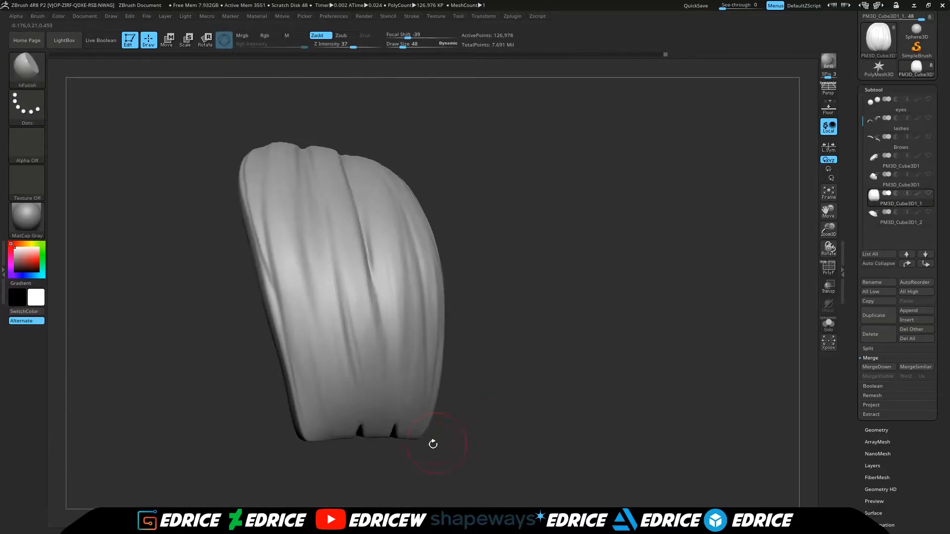
pyautogui.keyDown('ctrl'); pyautogui.keyDown('shift'); pyautogui.moveTo(334, 474); pyautogui.dragTo(288, 406); pyautogui.keyUp('shift'); pyautogui.keyUp('ctrl')
pyautogui.moveTo(292, 421); pyautogui.dragTo(363, 376)
# Step: Clip notches into the remaining back strand's lower edge and show the complete back hair again
pyautogui.keyDown('ctrl'); pyautogui.keyDown('shift'); pyautogui.click(505, 354); pyautogui.keyUp('shift'); pyautogui.keyUp('ctrl')
pyautogui.moveTo(505, 354)
pyautogui.mouseDown()
pyautogui.moveTo(587, 393)
pyautogui.moveTo(539, 391)
pyautogui.mouseUp()
pyautogui.keyDown('ctrl'); pyautogui.keyDown('shift'); pyautogui.click(502, 351); pyautogui.keyUp('shift'); pyautogui.keyUp('ctrl')
pyautogui.keyDown('ctrl'); pyautogui.keyDown('shift'); pyautogui.moveTo(528, 386); pyautogui.dragTo(477, 486); pyautogui.keyUp('shift'); pyautogui.keyUp('ctrl')
pyautogui.keyDown('ctrl'); pyautogui.keyDown('shift'); pyautogui.moveTo(396, 367); pyautogui.dragTo(394, 366); pyautogui.keyUp('shift'); pyautogui.keyUp('ctrl')
pyautogui.moveTo(347, 425)
pyautogui.mouseDown()
pyautogui.moveTo(392, 435)
pyautogui.moveTo(601, 413)
pyautogui.moveTo(683, 342)
pyautogui.moveTo(738, 360)
pyautogui.mouseUp()
pyautogui.keyDown('ctrl'); pyautogui.keyDown('shift'); pyautogui.click(706, 325); pyautogui.keyUp('shift'); pyautogui.keyUp('ctrl')
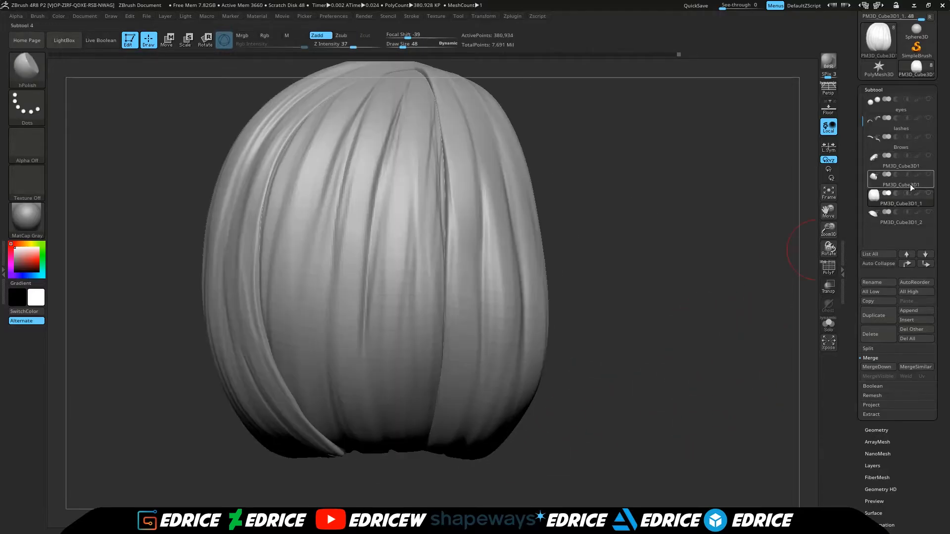
# Step: Select the opposite side hair subtool, isolate one strand and clip a V-shaped notch into its lower end
pyautogui.click(918, 186)
pyautogui.moveTo(752, 282)
pyautogui.mouseDown()
pyautogui.moveTo(787, 270)
pyautogui.moveTo(749, 265)
pyautogui.moveTo(742, 234)
pyautogui.mouseUp()
pyautogui.click(891, 200)
pyautogui.click(876, 166)
pyautogui.keyDown('ctrl'); pyautogui.keyDown('shift'); pyautogui.click(625, 317); pyautogui.keyUp('shift'); pyautogui.keyUp('ctrl')
pyautogui.moveTo(693, 342); pyautogui.dragTo(643, 357)
pyautogui.moveTo(602, 462)
pyautogui.keyDown('ctrl'); pyautogui.keyDown('shift'); pyautogui.mouseDown()
pyautogui.moveTo(610, 394)
pyautogui.moveTo(606, 484)
pyautogui.mouseUp(); pyautogui.keyUp('shift'); pyautogui.keyUp('ctrl')
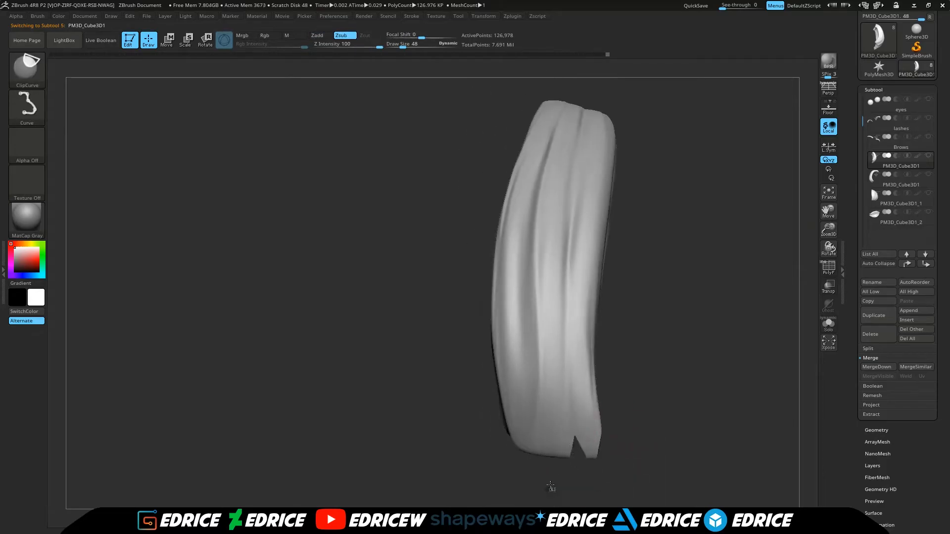
# Step: Clip two notches into the lower end of the next strand in this side piece and unhide the piece
pyautogui.moveTo(509, 476)
pyautogui.mouseDown()
pyautogui.moveTo(691, 335)
pyautogui.moveTo(501, 462)
pyautogui.mouseUp()
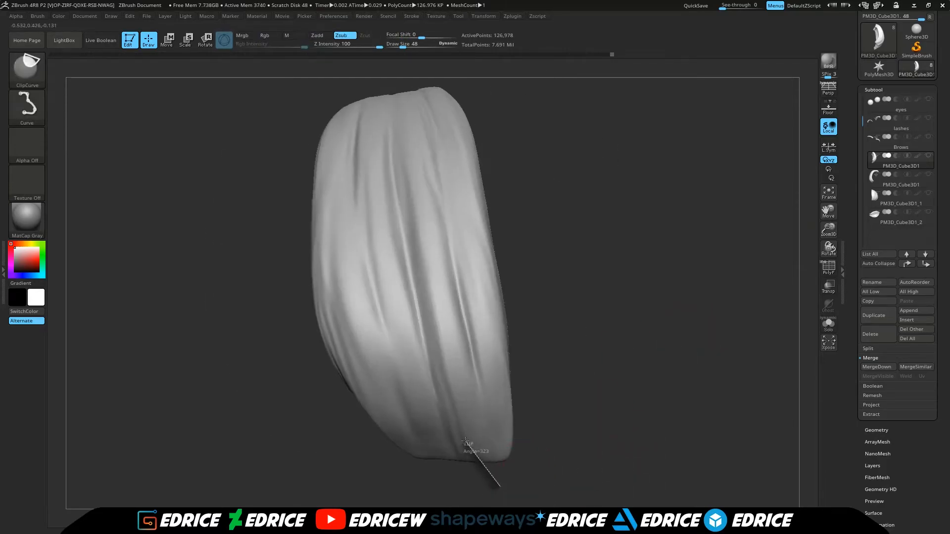
pyautogui.keyDown('ctrl'); pyautogui.keyDown('shift'); pyautogui.moveTo(433, 447); pyautogui.dragTo(436, 448); pyautogui.keyUp('shift'); pyautogui.keyUp('ctrl')
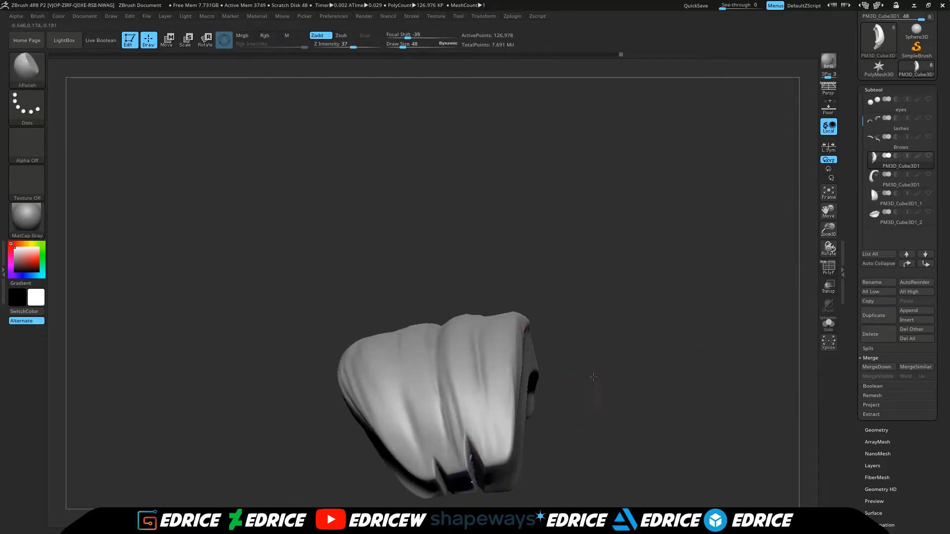
pyautogui.keyDown('ctrl'); pyautogui.keyDown('shift'); pyautogui.click(592, 380); pyautogui.keyUp('shift'); pyautogui.keyUp('ctrl')
# Step: Notch the lower end of the third strand in this side piece using ClipCurve and unhide all its strands
pyautogui.moveTo(644, 394); pyautogui.dragTo(456, 469)
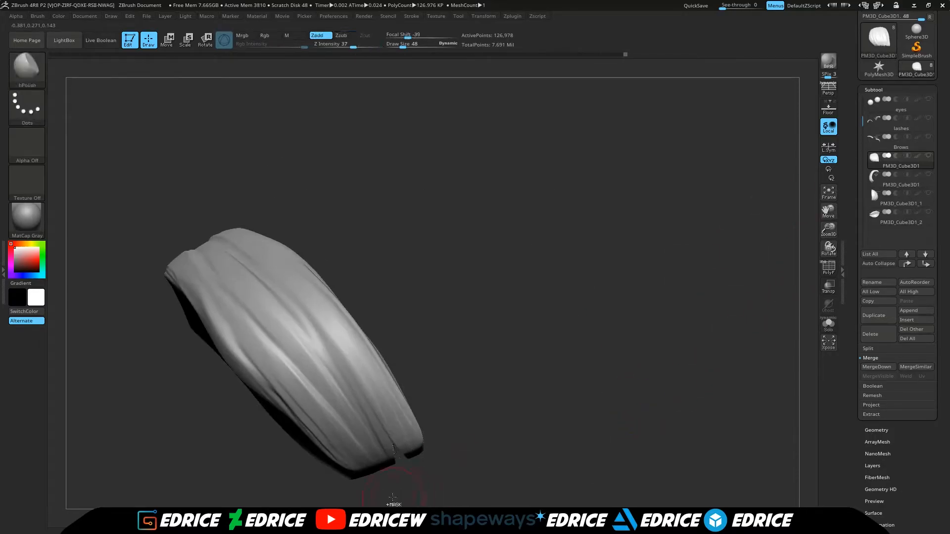
pyautogui.keyDown('ctrl'); pyautogui.keyDown('shift'); pyautogui.moveTo(366, 497); pyautogui.dragTo(366, 498); pyautogui.keyUp('shift'); pyautogui.keyUp('ctrl')
pyautogui.moveTo(514, 396); pyautogui.dragTo(529, 435)
pyautogui.moveTo(828, 210); pyautogui.dragTo(830, 159)
pyautogui.keyDown('ctrl'); pyautogui.keyDown('shift'); pyautogui.moveTo(414, 453); pyautogui.dragTo(344, 410); pyautogui.keyUp('shift'); pyautogui.keyUp('ctrl')
pyautogui.moveTo(534, 415); pyautogui.dragTo(584, 346)
pyautogui.moveTo(544, 385)
pyautogui.mouseDown()
pyautogui.moveTo(560, 426)
pyautogui.moveTo(671, 359)
pyautogui.mouseUp()
pyautogui.keyDown('ctrl'); pyautogui.keyDown('shift'); pyautogui.click(670, 359); pyautogui.keyUp('shift'); pyautogui.keyUp('ctrl')
# Step: Show all subtools again, select the fringe subtool and isolate its lowest strand over the forehead
pyautogui.click(928, 155)
pyautogui.moveTo(732, 297); pyautogui.dragTo(754, 365)
pyautogui.moveTo(829, 230); pyautogui.dragTo(821, 196)
pyautogui.moveTo(778, 275); pyautogui.dragTo(804, 265)
pyautogui.click(886, 217)
pyautogui.keyDown('ctrl'); pyautogui.keyDown('shift'); pyautogui.click(399, 247); pyautogui.keyUp('shift'); pyautogui.keyUp('ctrl')
pyautogui.moveTo(829, 230); pyautogui.dragTo(827, 272)
pyautogui.moveTo(829, 211); pyautogui.dragTo(820, 356)
pyautogui.moveTo(732, 227)
pyautogui.mouseDown()
pyautogui.moveTo(551, 259)
pyautogui.moveTo(594, 247)
pyautogui.mouseUp()
# Step: Carve a strand line into the isolated fringe strand's upper part with the DamStandard brush at draw size 36
pyautogui.click(28, 76)
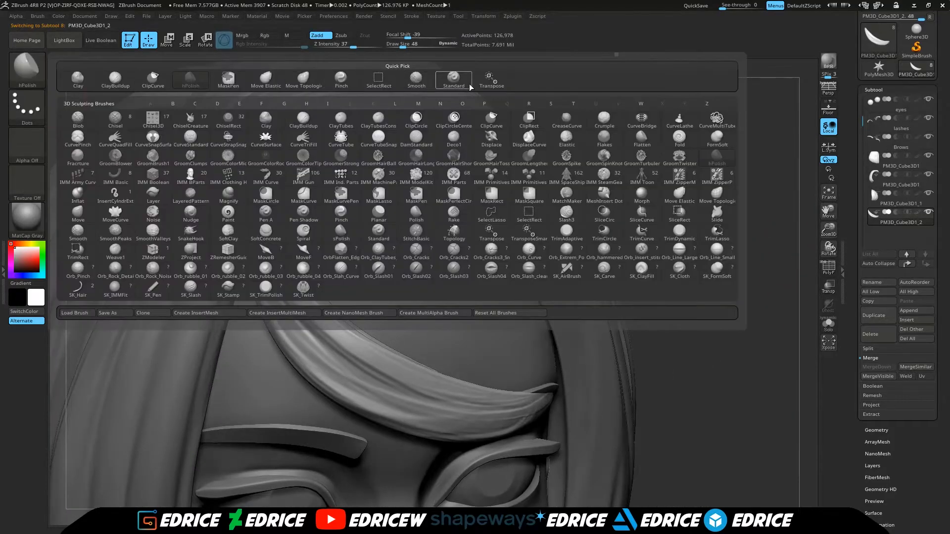
pyautogui.click(454, 80)
pyautogui.moveTo(402, 47); pyautogui.dragTo(400, 46)
pyautogui.moveTo(612, 153); pyautogui.dragTo(571, 155)
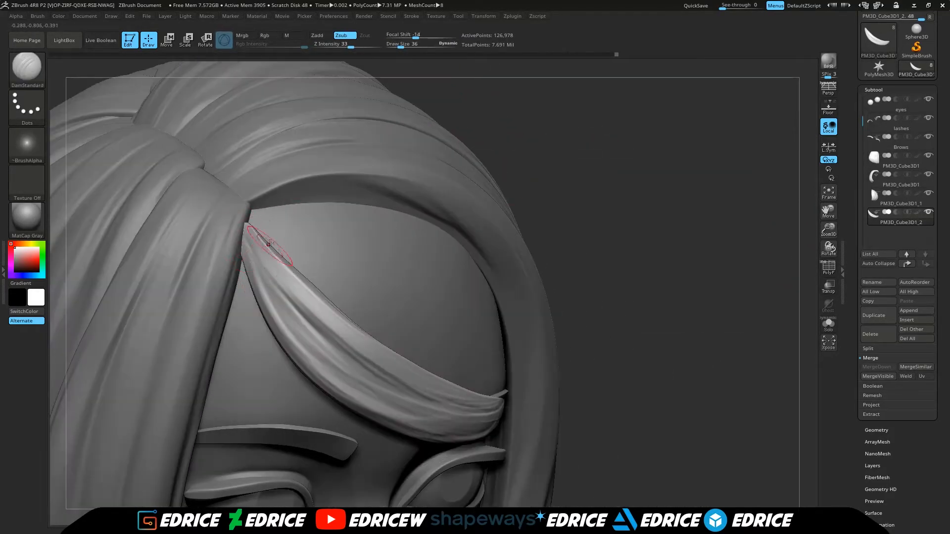
pyautogui.click(411, 17)
pyautogui.click(442, 155)
pyautogui.moveTo(283, 291); pyautogui.dragTo(341, 345)
# Step: Carve further strand lines along the isolated lowest fringe strand with DamStandard, reducing the draw size to 17
pyautogui.moveTo(260, 267); pyautogui.dragTo(317, 260, button='right')
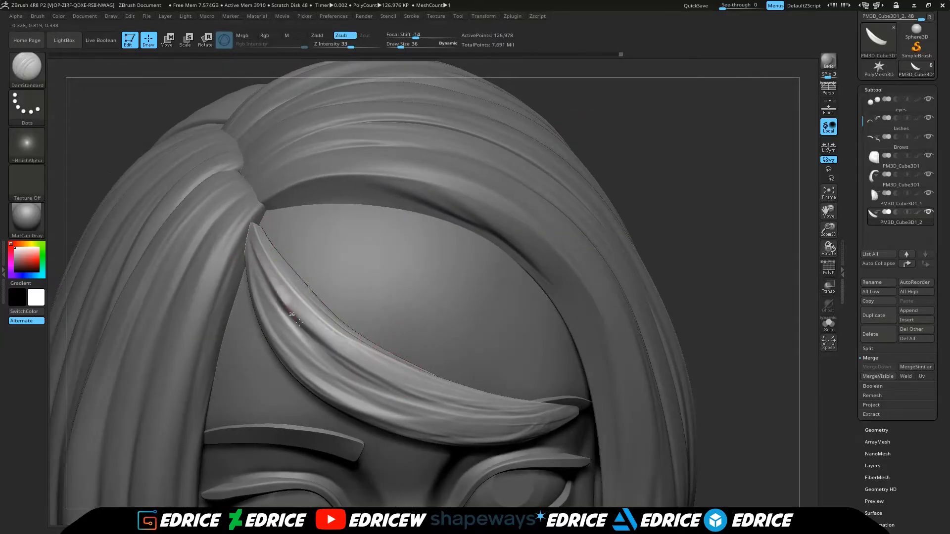
pyautogui.moveTo(481, 343); pyautogui.dragTo(316, 376, button='right')
pyautogui.moveTo(527, 404); pyautogui.dragTo(694, 150, button='right')
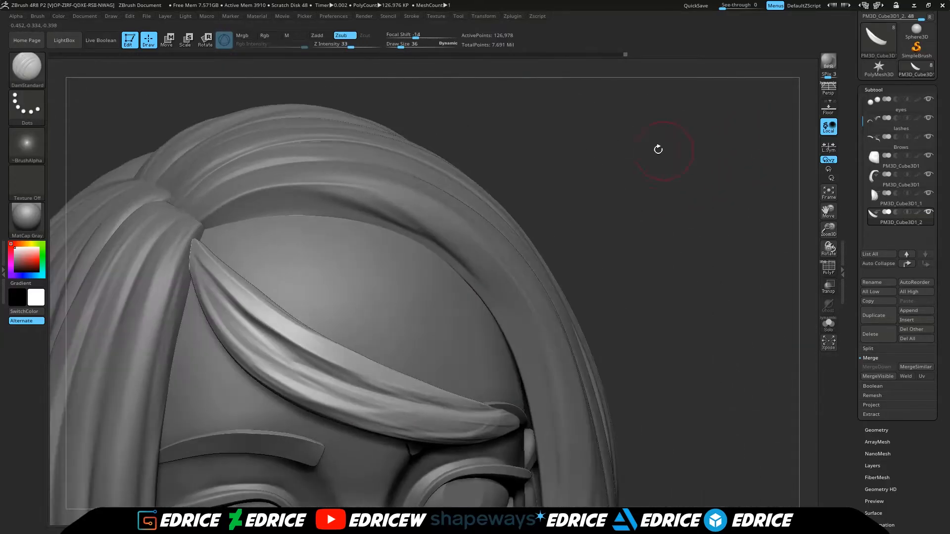
pyautogui.moveTo(829, 210); pyautogui.dragTo(847, 197)
pyautogui.moveTo(238, 242); pyautogui.dragTo(213, 259, button='right')
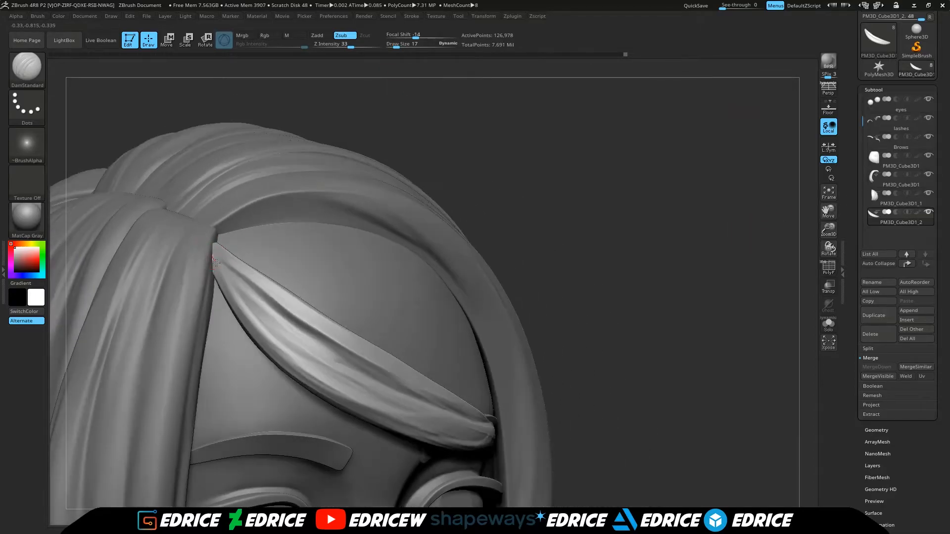
# Step: Smooth the carved lines along the middle and outer end of the lowest fringe strand at draw size 17
pyautogui.keyDown('shift'); pyautogui.moveTo(296, 349); pyautogui.dragTo(318, 374); pyautogui.keyUp('shift')
pyautogui.moveTo(319, 374); pyautogui.dragTo(364, 220, button='right')
pyautogui.moveTo(633, 174)
pyautogui.mouseDown(button='right')
pyautogui.moveTo(555, 104)
pyautogui.moveTo(495, 114)
pyautogui.mouseUp(button='right')
pyautogui.keyDown('shift'); pyautogui.moveTo(376, 364); pyautogui.dragTo(401, 370); pyautogui.keyUp('shift')
pyautogui.moveTo(342, 317); pyautogui.dragTo(297, 297, button='right')
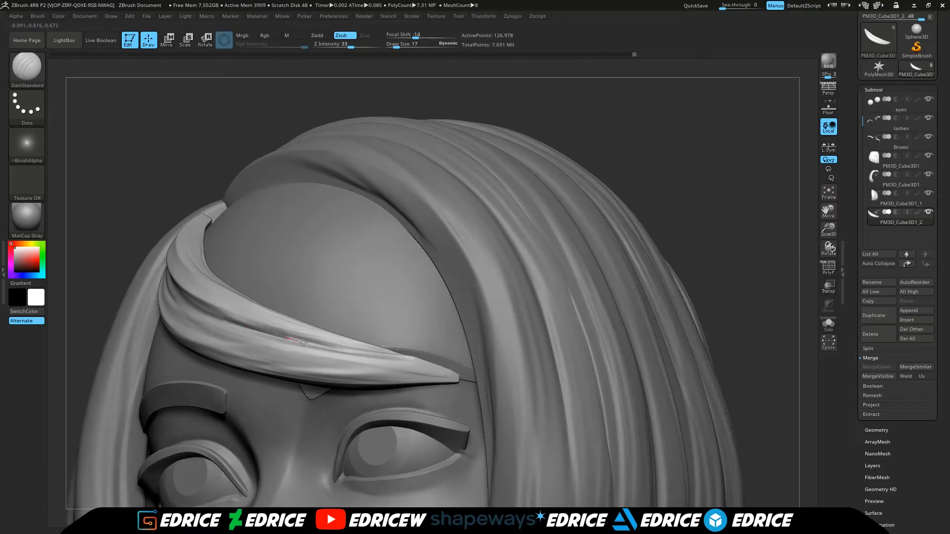
pyautogui.keyDown('shift'); pyautogui.moveTo(338, 340); pyautogui.dragTo(317, 331); pyautogui.keyUp('shift')
pyautogui.moveTo(683, 143)
pyautogui.mouseDown(button='right')
pyautogui.moveTo(572, 121)
pyautogui.moveTo(430, 208)
pyautogui.mouseUp(button='right')
# Step: Polish the ridges of the lowest fringe strand with the hPolish brush
pyautogui.press('b')
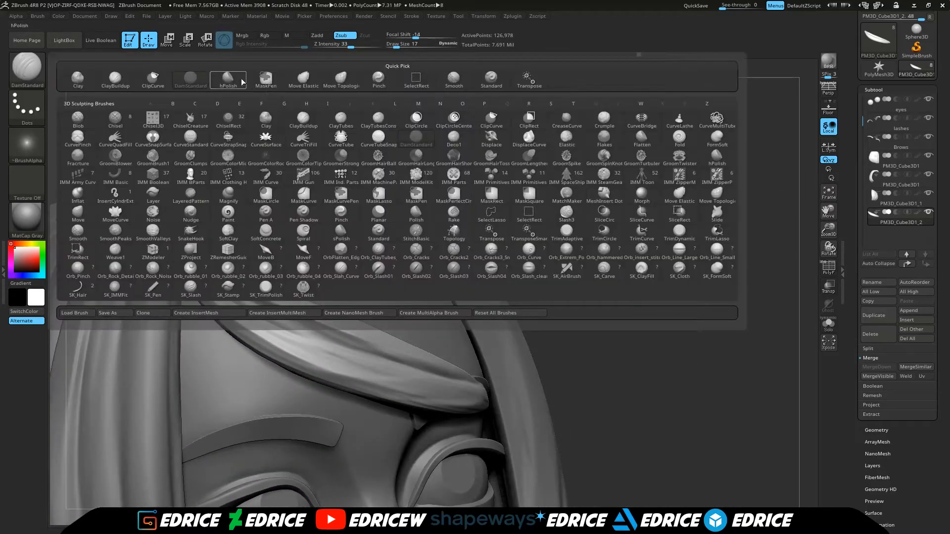
pyautogui.click(265, 85)
pyautogui.moveTo(232, 289); pyautogui.dragTo(215, 280, button='right')
pyautogui.moveTo(314, 317); pyautogui.dragTo(245, 269, button='right')
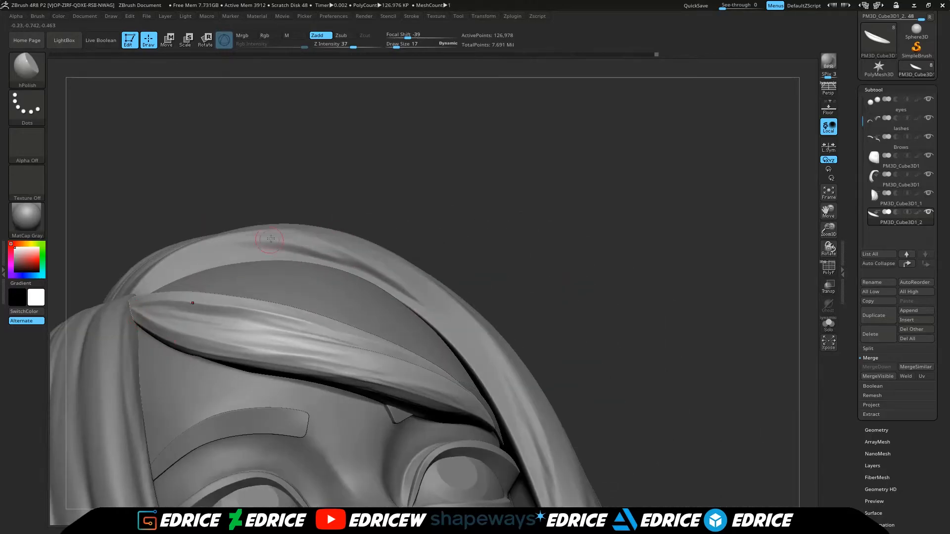
pyautogui.moveTo(259, 356); pyautogui.dragTo(294, 372, button='right')
pyautogui.moveTo(347, 382); pyautogui.dragTo(402, 394, button='right')
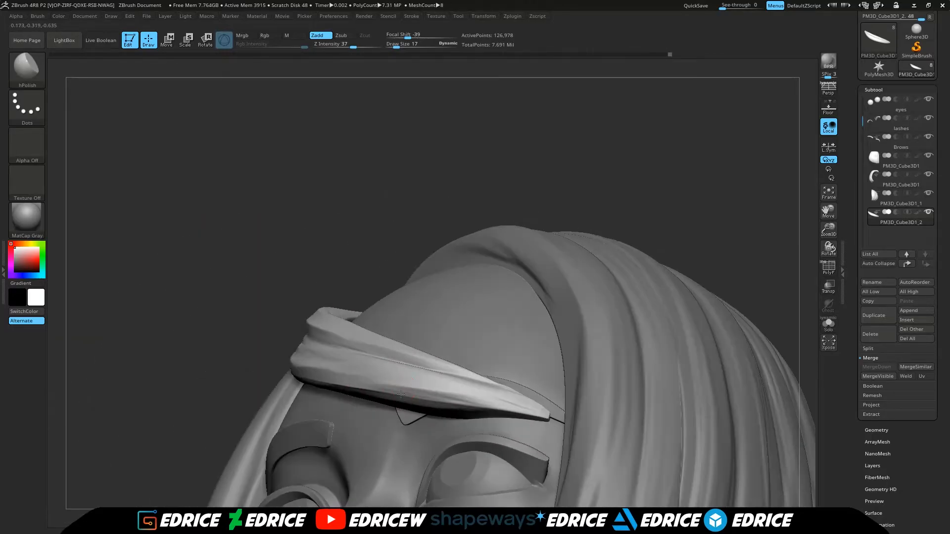
pyautogui.moveTo(523, 378); pyautogui.dragTo(154, 300, button='right')
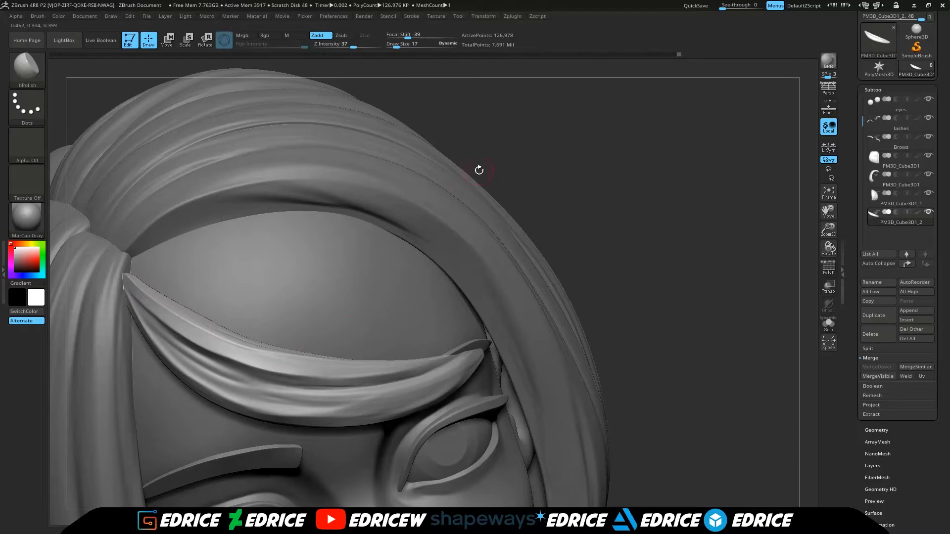
# Step: Isolate the next fringe strand and carve strand lines from its root with the DamStandard brush at draw size 17
pyautogui.moveTo(443, 196); pyautogui.dragTo(197, 295, button='right')
pyautogui.moveTo(653, 124); pyautogui.dragTo(368, 275, button='right')
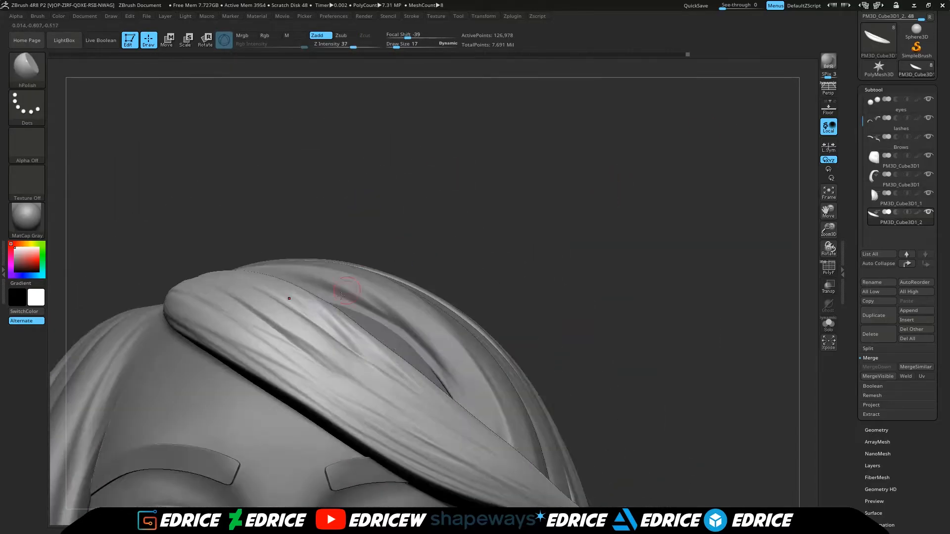
pyautogui.moveTo(433, 203); pyautogui.dragTo(328, 195, button='right')
pyautogui.moveTo(593, 119)
pyautogui.mouseDown(button='right')
pyautogui.moveTo(719, 134)
pyautogui.moveTo(314, 232)
pyautogui.moveTo(445, 257)
pyautogui.moveTo(525, 306)
pyautogui.mouseUp(button='right')
pyautogui.moveTo(593, 163); pyautogui.dragTo(717, 209, button='right')
pyautogui.press('b')
pyautogui.press('d')
pyautogui.press('s')
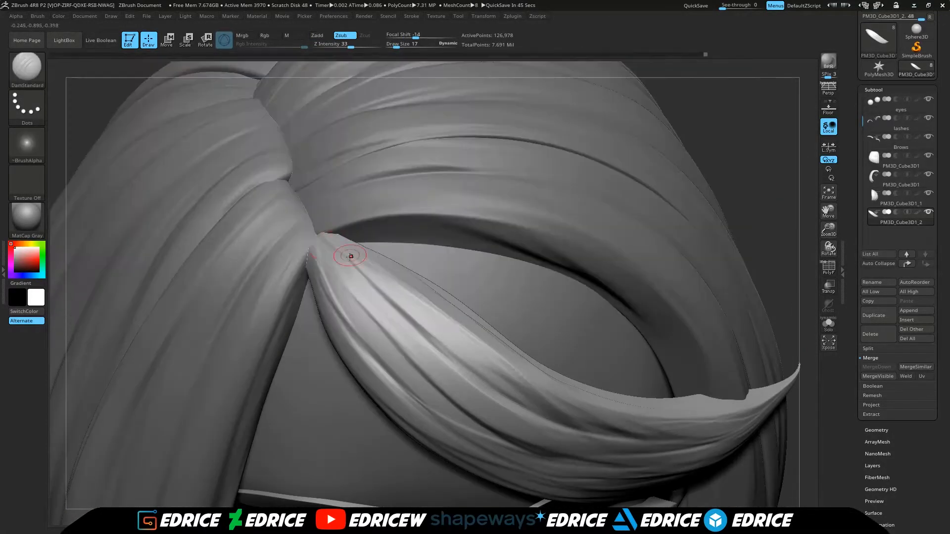
pyautogui.moveTo(423, 324); pyautogui.dragTo(447, 344)
pyautogui.keyDown('ctrl'); pyautogui.moveTo(737, 267); pyautogui.dragTo(746, 225, button='right'); pyautogui.keyUp('ctrl')
pyautogui.moveTo(295, 260); pyautogui.dragTo(336, 304)
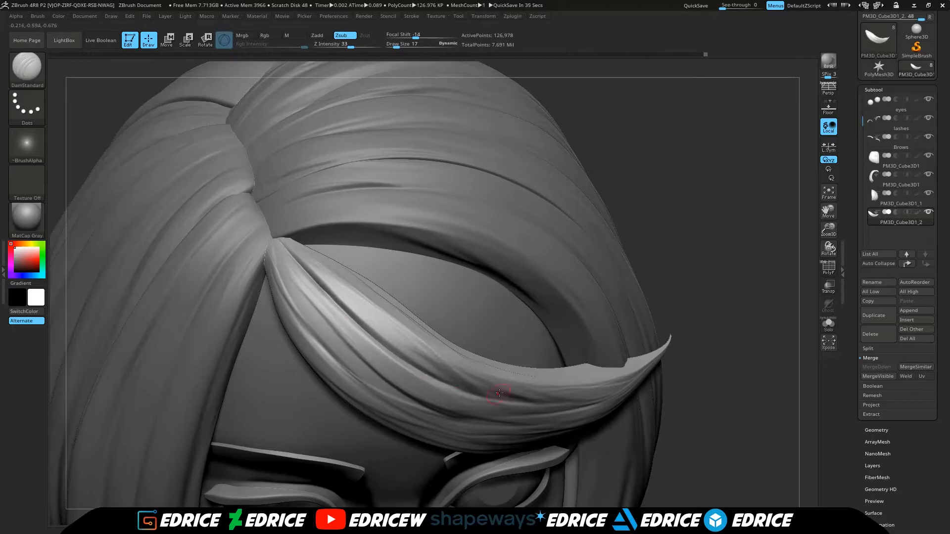
# Step: Carve more DamStandard lines along the middle of this fringe strand toward its pointed tip
pyautogui.moveTo(482, 392); pyautogui.dragTo(524, 398)
pyautogui.moveTo(723, 277); pyautogui.dragTo(678, 278, button='right')
pyautogui.moveTo(270, 243); pyautogui.dragTo(279, 260)
pyautogui.moveTo(587, 177); pyautogui.dragTo(594, 153, button='right')
pyautogui.moveTo(449, 389); pyautogui.dragTo(525, 429)
pyautogui.moveTo(723, 173); pyautogui.dragTo(685, 177)
pyautogui.moveTo(441, 347); pyautogui.dragTo(482, 375)
pyautogui.moveTo(693, 183); pyautogui.dragTo(639, 191)
pyautogui.moveTo(638, 149); pyautogui.dragTo(677, 144)
# Step: Flatten the ridges between the carved lines of this fringe strand with the hPolish brush
pyautogui.press('b')
pyautogui.press('h')
pyautogui.press('p')
pyautogui.moveTo(606, 171); pyautogui.dragTo(490, 206)
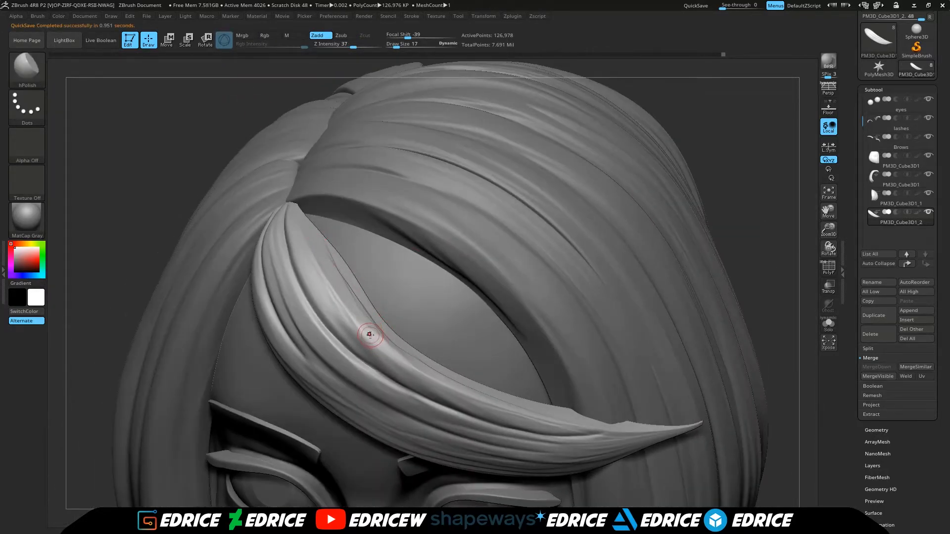
pyautogui.moveTo(213, 148); pyautogui.dragTo(198, 94)
pyautogui.moveTo(394, 205); pyautogui.dragTo(448, 198)
pyautogui.moveTo(485, 256); pyautogui.dragTo(403, 281)
pyautogui.moveTo(433, 340)
pyautogui.mouseDown()
pyautogui.moveTo(393, 333)
pyautogui.moveTo(483, 373)
pyautogui.mouseUp()
pyautogui.moveTo(413, 302); pyautogui.dragTo(439, 319)
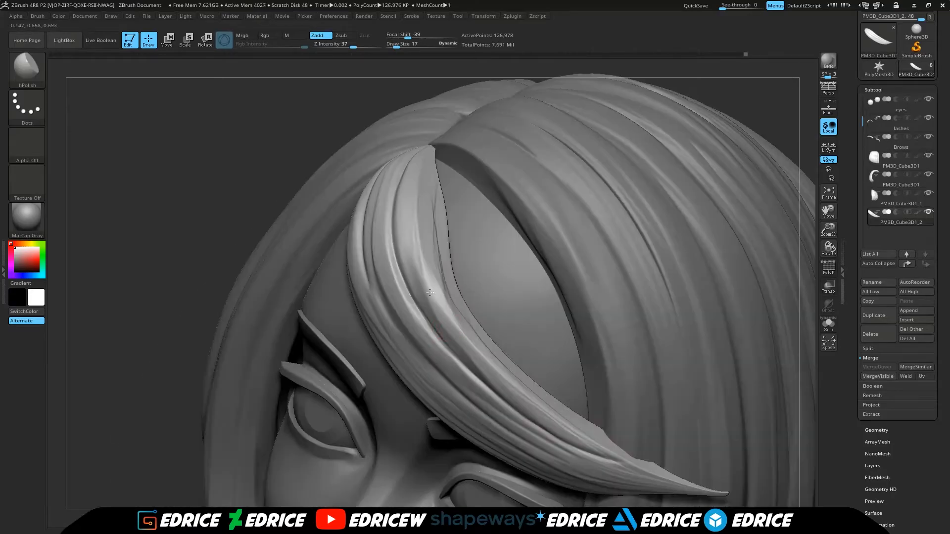
# Step: Smooth the upper edge of this fringe strand, refine its ridges and unhide all fringe strands
pyautogui.moveTo(488, 368); pyautogui.dragTo(458, 246)
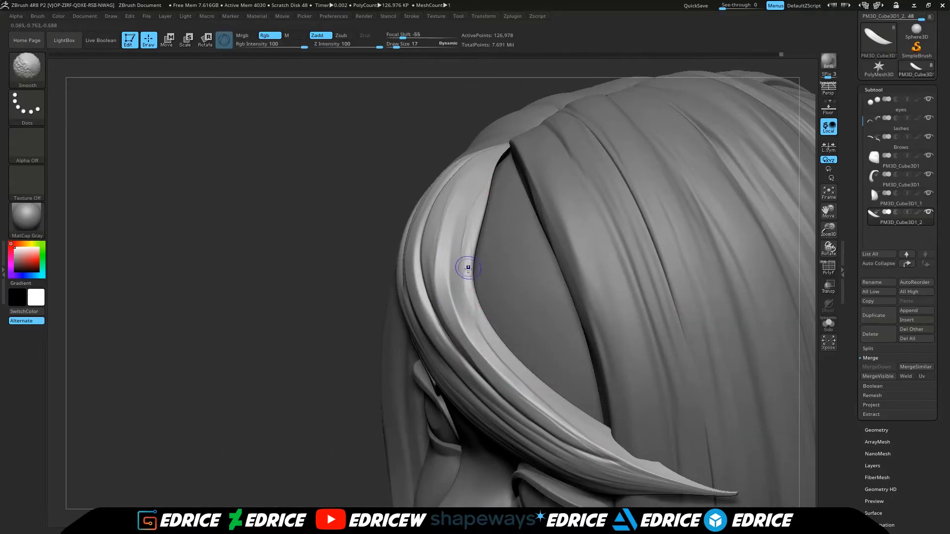
pyautogui.moveTo(466, 268); pyautogui.dragTo(484, 337)
pyautogui.moveTo(663, 198)
pyautogui.mouseDown()
pyautogui.moveTo(644, 238)
pyautogui.moveTo(621, 227)
pyautogui.mouseUp()
pyautogui.moveTo(426, 335); pyautogui.dragTo(467, 363)
pyautogui.moveTo(683, 208); pyautogui.dragTo(715, 232)
pyautogui.keyDown('ctrl'); pyautogui.keyDown('shift'); pyautogui.click(703, 173); pyautogui.keyUp('shift'); pyautogui.keyUp('ctrl')
# Step: Isolate another fringe strand and begin carving and smoothing lines near its root with DamStandard at draw size 17
pyautogui.click(830, 198)
pyautogui.keyDown('shift'); pyautogui.moveTo(784, 252); pyautogui.dragTo(772, 275); pyautogui.keyUp('shift')
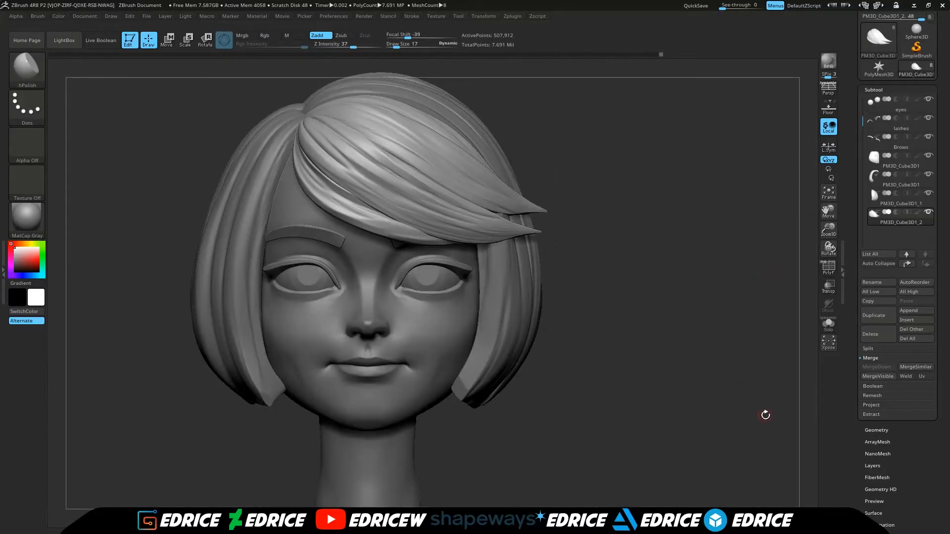
pyautogui.moveTo(718, 313); pyautogui.dragTo(692, 324)
pyautogui.keyDown('alt'); pyautogui.moveTo(692, 325); pyautogui.dragTo(713, 366); pyautogui.keyUp('alt')
pyautogui.keyDown('ctrl'); pyautogui.keyDown('shift'); pyautogui.click(400, 248); pyautogui.keyUp('shift'); pyautogui.keyUp('ctrl')
pyautogui.moveTo(643, 149)
pyautogui.mouseDown()
pyautogui.moveTo(604, 127)
pyautogui.moveTo(594, 133)
pyautogui.mouseUp()
pyautogui.press('b')
pyautogui.press('d')
pyautogui.press('s')
pyautogui.moveTo(643, 228)
pyautogui.mouseDown()
pyautogui.moveTo(658, 267)
pyautogui.moveTo(660, 250)
pyautogui.mouseUp()
pyautogui.keyDown('shift'); pyautogui.moveTo(198, 198); pyautogui.dragTo(262, 253); pyautogui.keyUp('shift')
pyautogui.moveTo(693, 218); pyautogui.dragTo(653, 262)
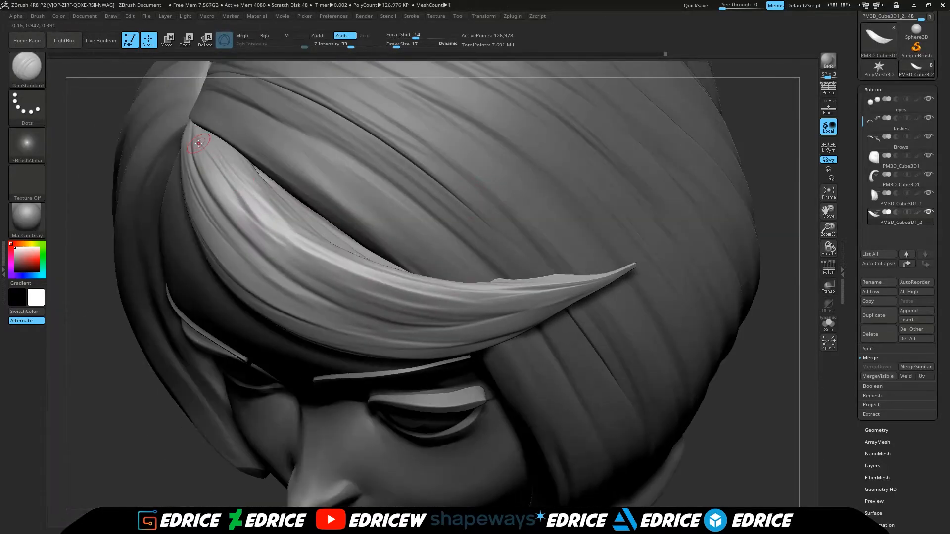
# Step: Carve DamStandard lines along the visible fringe strand's length, from the parting toward its pointed tip
pyautogui.moveTo(782, 306); pyautogui.dragTo(775, 238)
pyautogui.moveTo(683, 233)
pyautogui.mouseDown()
pyautogui.moveTo(734, 198)
pyautogui.moveTo(692, 280)
pyautogui.mouseUp()
pyautogui.moveTo(625, 267); pyautogui.dragTo(618, 227)
pyautogui.moveTo(294, 267); pyautogui.dragTo(344, 318)
pyautogui.moveTo(658, 247); pyautogui.dragTo(463, 279)
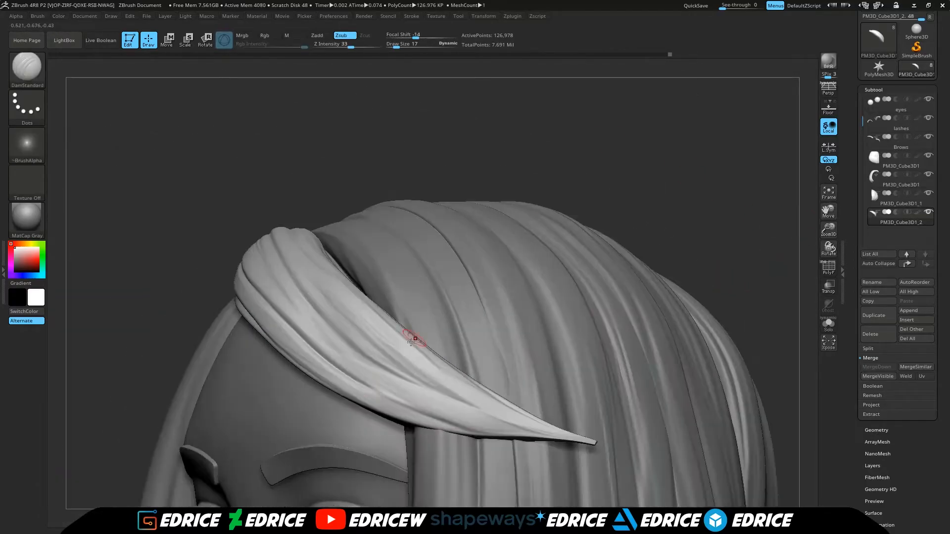
pyautogui.moveTo(428, 417); pyautogui.dragTo(449, 425)
pyautogui.moveTo(668, 173)
pyautogui.mouseDown()
pyautogui.moveTo(604, 183)
pyautogui.moveTo(692, 198)
pyautogui.moveTo(604, 228)
pyautogui.moveTo(589, 277)
pyautogui.mouseUp()
pyautogui.moveTo(285, 83); pyautogui.dragTo(281, 110)
pyautogui.moveTo(779, 282)
pyautogui.mouseDown()
pyautogui.moveTo(742, 322)
pyautogui.moveTo(707, 396)
pyautogui.mouseUp()
pyautogui.keyDown('alt'); pyautogui.moveTo(446, 317); pyautogui.dragTo(629, 238); pyautogui.keyUp('alt')
pyautogui.moveTo(658, 242); pyautogui.dragTo(618, 263)
pyautogui.moveTo(299, 388); pyautogui.dragTo(338, 417)
pyautogui.moveTo(524, 217)
pyautogui.mouseDown()
pyautogui.moveTo(483, 280)
pyautogui.moveTo(500, 292)
pyautogui.mouseUp()
pyautogui.moveTo(431, 415); pyautogui.dragTo(447, 415)
# Step: Unhide all fringe strands and examine the whole fringe from the front
pyautogui.moveTo(505, 213)
pyautogui.mouseDown()
pyautogui.moveTo(554, 233)
pyautogui.moveTo(811, 217)
pyautogui.moveTo(740, 221)
pyautogui.moveTo(764, 237)
pyautogui.mouseUp()
pyautogui.moveTo(830, 233); pyautogui.dragTo(835, 211)
pyautogui.moveTo(528, 110); pyautogui.dragTo(297, 237)
pyautogui.moveTo(341, 402); pyautogui.dragTo(286, 257, button='right')
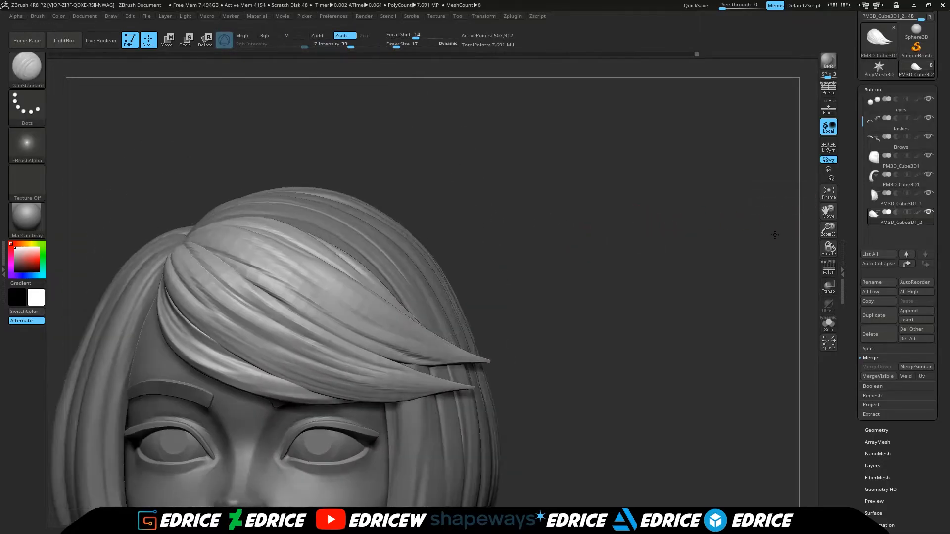
pyautogui.moveTo(829, 214); pyautogui.dragTo(828, 200)
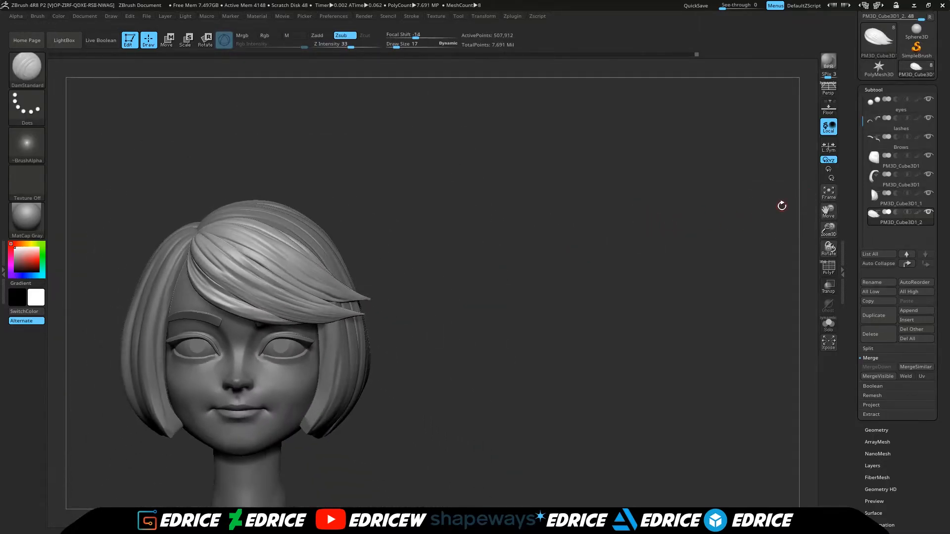
pyautogui.moveTo(574, 269); pyautogui.dragTo(796, 258)
# Step: Select side-hair subtool PM3D_Cube3D1_1, show it without the other subtools and set the draw size to 45
pyautogui.click(897, 198)
pyautogui.moveTo(830, 227); pyautogui.dragTo(831, 246)
pyautogui.moveTo(803, 219); pyautogui.dragTo(654, 278)
pyautogui.keyDown('ctrl'); pyautogui.keyDown('shift'); pyautogui.click(318, 286); pyautogui.keyUp('shift'); pyautogui.keyUp('ctrl')
pyautogui.moveTo(596, 157); pyautogui.dragTo(558, 136)
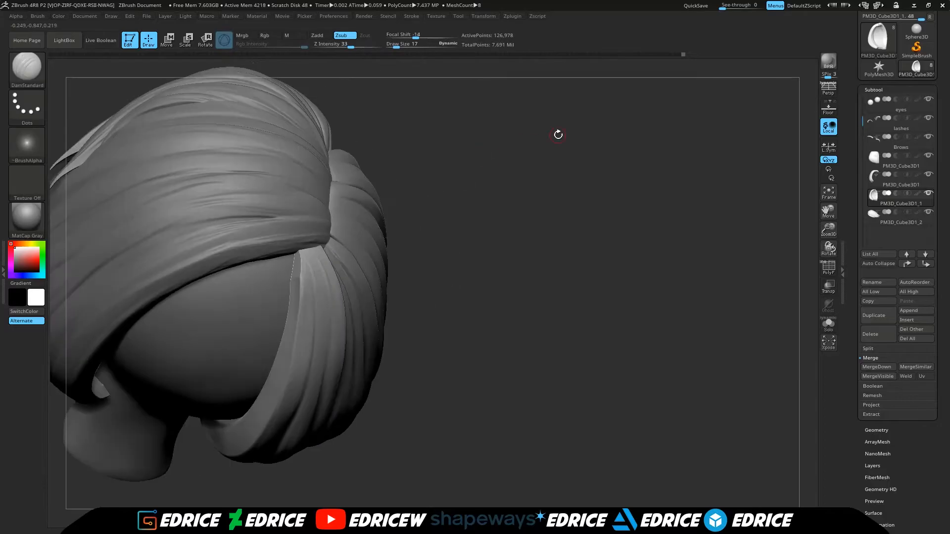
pyautogui.click(928, 194)
pyautogui.moveTo(396, 46); pyautogui.dragTo(408, 66)
# Step: Isolate the side piece's front strand and carve deep DamStandard lines down from its upper end
pyautogui.moveTo(456, 284); pyautogui.dragTo(368, 243)
pyautogui.moveTo(223, 285)
pyautogui.mouseDown()
pyautogui.moveTo(297, 268)
pyautogui.moveTo(395, 225)
pyautogui.moveTo(380, 228)
pyautogui.mouseUp()
pyautogui.keyDown('ctrl'); pyautogui.keyDown('shift'); pyautogui.moveTo(374, 319); pyautogui.dragTo(328, 233); pyautogui.keyUp('shift'); pyautogui.keyUp('ctrl')
pyautogui.keyDown('ctrl'); pyautogui.keyDown('shift'); pyautogui.click(490, 228); pyautogui.keyUp('shift'); pyautogui.keyUp('ctrl')
pyautogui.moveTo(391, 238)
pyautogui.mouseDown()
pyautogui.moveTo(482, 230)
pyautogui.moveTo(376, 292)
pyautogui.mouseUp()
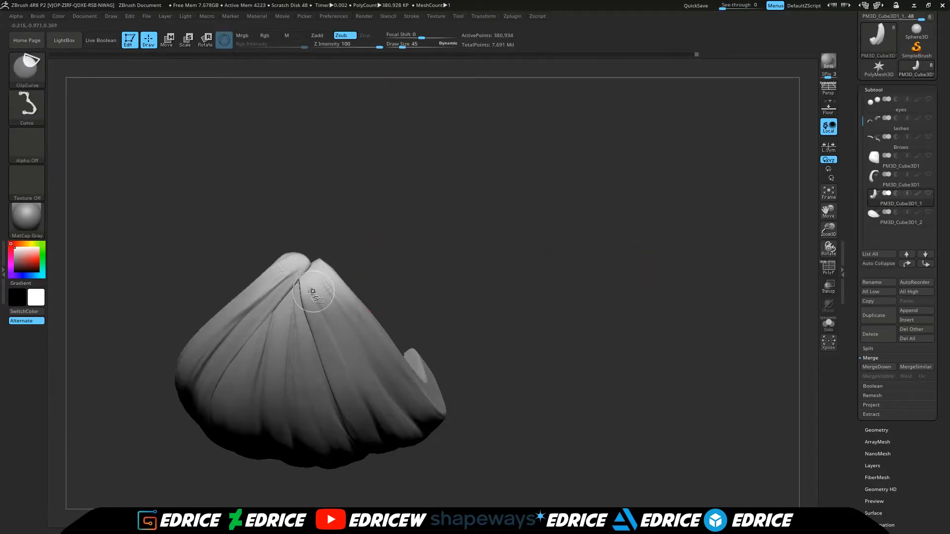
pyautogui.keyDown('ctrl'); pyautogui.keyDown('shift'); pyautogui.click(322, 263); pyautogui.keyUp('shift'); pyautogui.keyUp('ctrl')
pyautogui.moveTo(347, 364); pyautogui.dragTo(372, 415)
pyautogui.moveTo(267, 317); pyautogui.dragTo(290, 309)
pyautogui.moveTo(616, 281)
pyautogui.mouseDown()
pyautogui.moveTo(576, 297)
pyautogui.moveTo(550, 283)
pyautogui.mouseUp()
pyautogui.moveTo(316, 241); pyautogui.dragTo(333, 276)
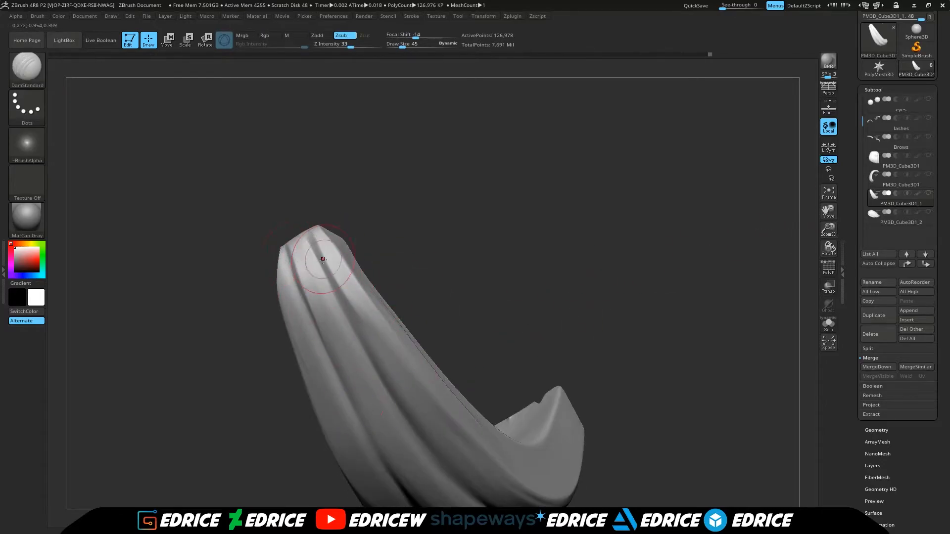
# Step: Isolate the wider neighbouring side strand and carve long strand lines from its root down its length
pyautogui.moveTo(693, 258); pyautogui.dragTo(772, 213)
pyautogui.moveTo(495, 267); pyautogui.dragTo(425, 232)
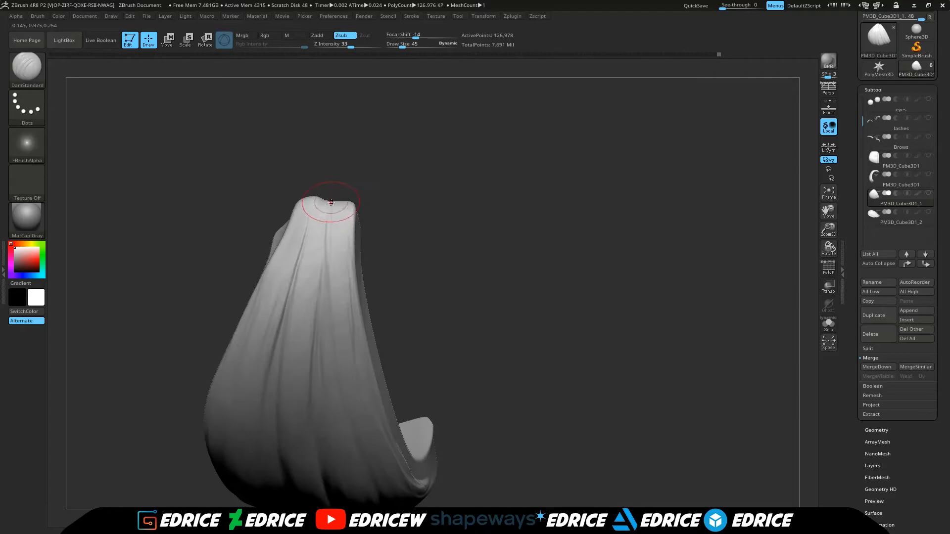
pyautogui.keyDown('ctrl'); pyautogui.keyDown('shift'); pyautogui.moveTo(226, 335); pyautogui.dragTo(243, 303); pyautogui.keyUp('shift'); pyautogui.keyUp('ctrl')
pyautogui.moveTo(335, 144)
pyautogui.mouseDown()
pyautogui.moveTo(303, 254)
pyautogui.moveTo(264, 264)
pyautogui.mouseUp()
pyautogui.moveTo(445, 208)
pyautogui.mouseDown()
pyautogui.moveTo(358, 161)
pyautogui.moveTo(369, 183)
pyautogui.mouseUp()
pyautogui.moveTo(396, 232); pyautogui.dragTo(383, 218)
pyautogui.moveTo(331, 252); pyautogui.dragTo(340, 406)
pyautogui.moveTo(426, 297); pyautogui.dragTo(404, 278)
pyautogui.moveTo(300, 236)
pyautogui.mouseDown()
pyautogui.moveTo(238, 429)
pyautogui.moveTo(255, 426)
pyautogui.mouseUp()
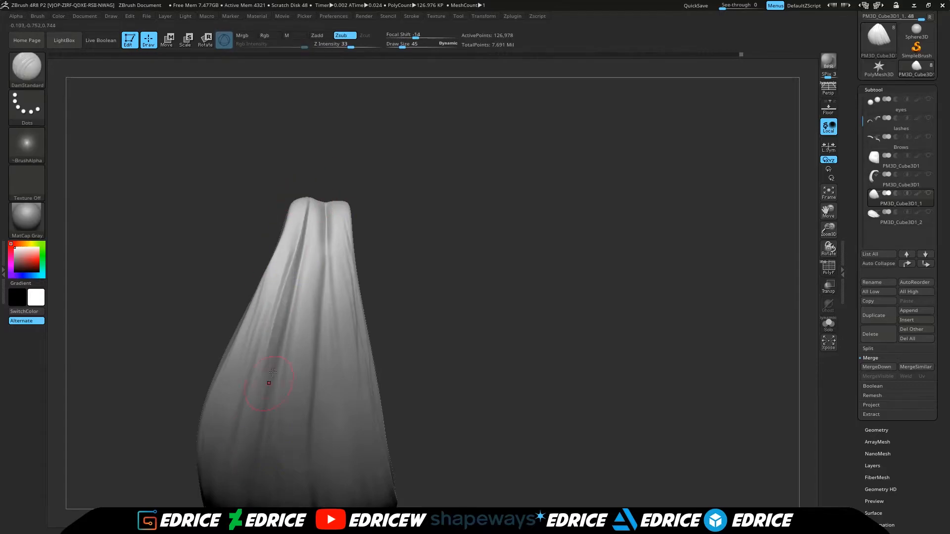
# Step: Carve an additional line into the root of the wide side strand with DamStandard at draw size 45
pyautogui.moveTo(431, 247); pyautogui.dragTo(398, 240)
pyautogui.moveTo(330, 213); pyautogui.dragTo(338, 277)
pyautogui.moveTo(445, 232); pyautogui.dragTo(400, 222)
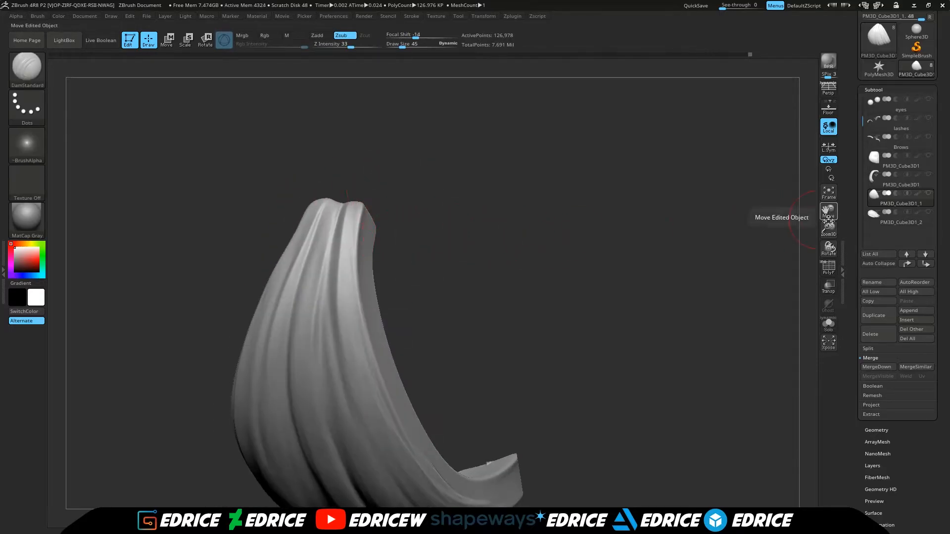
pyautogui.moveTo(828, 217); pyautogui.dragTo(817, 156)
pyautogui.moveTo(446, 248); pyautogui.dragTo(483, 252)
pyautogui.moveTo(829, 228); pyautogui.dragTo(827, 220)
pyautogui.moveTo(475, 257); pyautogui.dragTo(445, 260)
# Step: Smooth the carved lines from the root down the isolated side strand
pyautogui.keyDown('shift'); pyautogui.moveTo(329, 376); pyautogui.dragTo(333, 426); pyautogui.keyUp('shift')
pyautogui.moveTo(490, 263); pyautogui.dragTo(455, 278)
pyautogui.keyDown('shift'); pyautogui.moveTo(342, 248); pyautogui.dragTo(367, 369); pyautogui.keyUp('shift')
pyautogui.moveTo(445, 282)
pyautogui.mouseDown()
pyautogui.moveTo(423, 299)
pyautogui.moveTo(421, 267)
pyautogui.mouseUp()
pyautogui.keyDown('shift'); pyautogui.moveTo(369, 198); pyautogui.dragTo(368, 277); pyautogui.keyUp('shift')
pyautogui.moveTo(441, 282)
pyautogui.mouseDown()
pyautogui.moveTo(449, 306)
pyautogui.moveTo(412, 404)
pyautogui.mouseUp()
pyautogui.moveTo(381, 342); pyautogui.dragTo(365, 303)
pyautogui.moveTo(448, 277); pyautogui.dragTo(447, 302)
pyautogui.keyDown('shift'); pyautogui.moveTo(388, 369); pyautogui.dragTo(379, 327); pyautogui.keyUp('shift')
pyautogui.keyDown('shift'); pyautogui.moveTo(369, 286); pyautogui.dragTo(376, 327); pyautogui.keyUp('shift')
pyautogui.moveTo(459, 274); pyautogui.dragTo(441, 274)
pyautogui.moveTo(371, 395)
pyautogui.keyDown('shift'); pyautogui.mouseDown()
pyautogui.moveTo(329, 306)
pyautogui.moveTo(364, 373)
pyautogui.mouseUp(); pyautogui.keyUp('shift')
# Step: Carve one more diagonal line into the side strand and smooth the surface around its upper end
pyautogui.moveTo(440, 277); pyautogui.dragTo(457, 278)
pyautogui.moveTo(284, 290)
pyautogui.mouseDown()
pyautogui.moveTo(381, 431)
pyautogui.moveTo(378, 396)
pyautogui.mouseUp()
pyautogui.moveTo(453, 366)
pyautogui.mouseDown()
pyautogui.moveTo(438, 359)
pyautogui.moveTo(475, 366)
pyautogui.mouseUp()
pyautogui.keyDown('shift'); pyautogui.moveTo(403, 398); pyautogui.dragTo(362, 280); pyautogui.keyUp('shift')
pyautogui.moveTo(485, 317)
pyautogui.mouseDown()
pyautogui.moveTo(700, 283)
pyautogui.moveTo(643, 262)
pyautogui.mouseUp()
pyautogui.keyDown('shift'); pyautogui.moveTo(233, 198); pyautogui.dragTo(258, 307); pyautogui.keyUp('shift')
pyautogui.keyDown('shift'); pyautogui.moveTo(265, 228); pyautogui.dragTo(284, 267); pyautogui.keyUp('shift')
# Step: Unhide all strands of the side piece and subdivide its geometry once
pyautogui.keyDown('ctrl'); pyautogui.keyDown('shift'); pyautogui.click(552, 245); pyautogui.keyUp('shift'); pyautogui.keyUp('ctrl')
pyautogui.moveTo(551, 245)
pyautogui.mouseDown()
pyautogui.moveTo(787, 227)
pyautogui.moveTo(586, 322)
pyautogui.mouseUp()
pyautogui.hotkey('ctrl', 'd')
# Step: Isolate the narrow side strand and carve and smooth strand lines between its notched end and its root
pyautogui.keyDown('ctrl'); pyautogui.keyDown('shift'); pyautogui.click(232, 337); pyautogui.keyUp('shift'); pyautogui.keyUp('ctrl')
pyautogui.moveTo(347, 277); pyautogui.dragTo(338, 360)
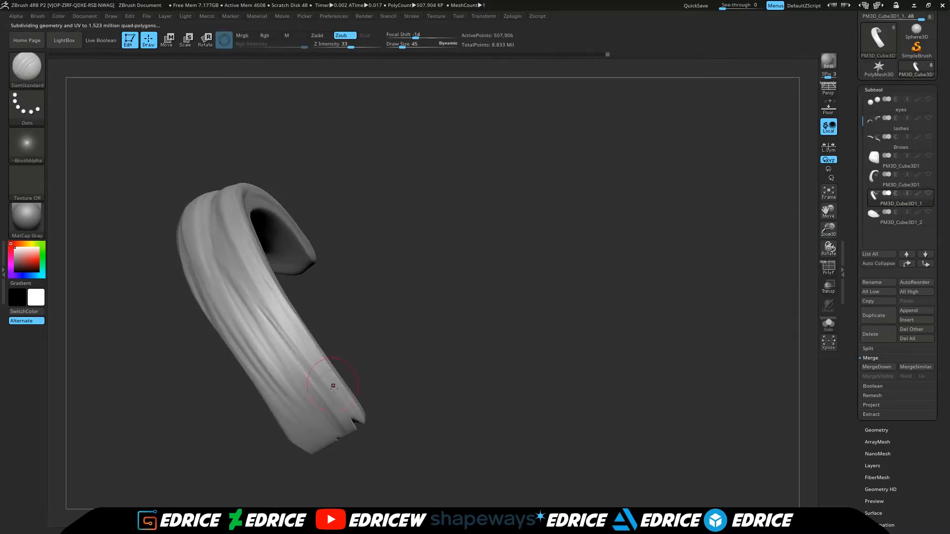
pyautogui.moveTo(335, 398); pyautogui.dragTo(301, 427)
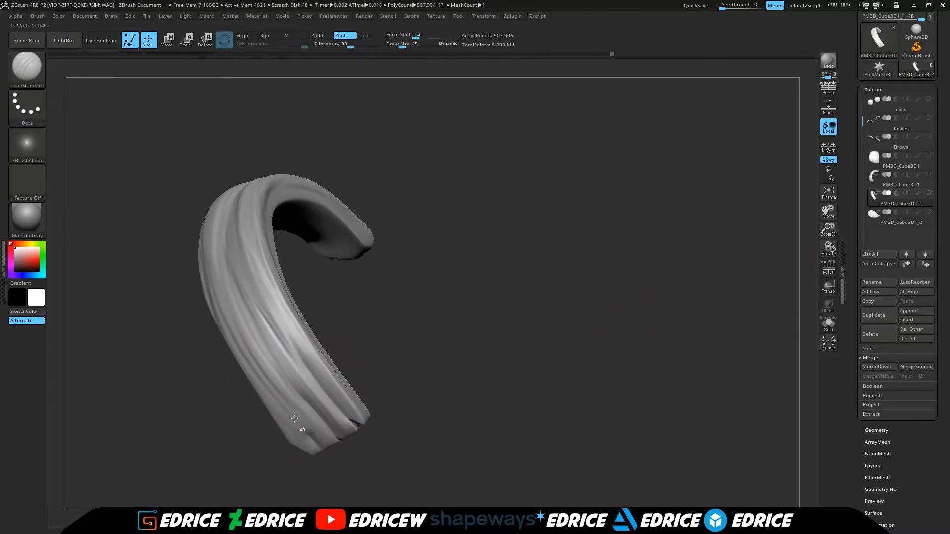
pyautogui.moveTo(349, 374)
pyautogui.mouseDown()
pyautogui.moveTo(359, 299)
pyautogui.moveTo(830, 216)
pyautogui.moveTo(489, 310)
pyautogui.moveTo(202, 323)
pyautogui.moveTo(191, 201)
pyautogui.moveTo(282, 144)
pyautogui.moveTo(339, 191)
pyautogui.moveTo(400, 163)
pyautogui.mouseUp()
pyautogui.keyDown('shift'); pyautogui.moveTo(342, 235); pyautogui.dragTo(347, 208); pyautogui.keyUp('shift')
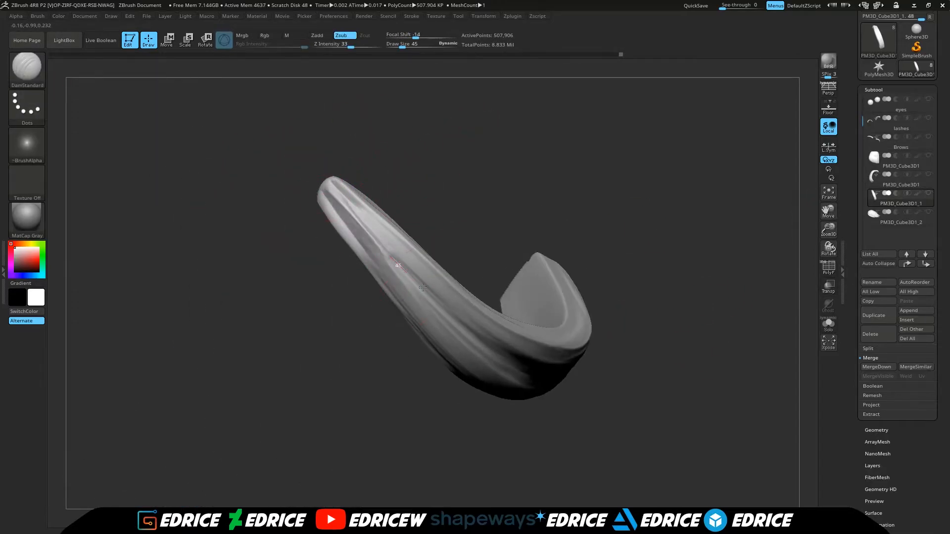
pyautogui.moveTo(418, 198); pyautogui.dragTo(353, 203)
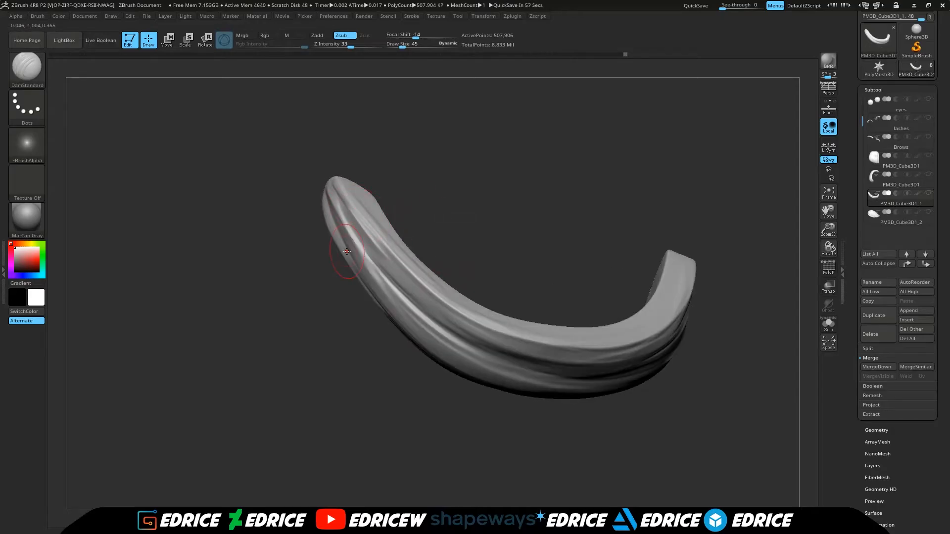
# Step: Carve and smooth more strand lines along the isolated curved strand around its root
pyautogui.moveTo(421, 203); pyautogui.dragTo(475, 215)
pyautogui.moveTo(829, 229); pyautogui.dragTo(829, 267)
pyautogui.moveTo(317, 198); pyautogui.dragTo(346, 208)
pyautogui.moveTo(829, 229); pyautogui.dragTo(829, 218)
pyautogui.moveTo(317, 197); pyautogui.dragTo(248, 163)
pyautogui.moveTo(138, 195); pyautogui.dragTo(168, 208)
pyautogui.moveTo(791, 213)
pyautogui.mouseDown()
pyautogui.moveTo(364, 280)
pyautogui.moveTo(336, 270)
pyautogui.mouseUp()
pyautogui.moveTo(124, 297)
pyautogui.keyDown('shift'); pyautogui.mouseDown()
pyautogui.moveTo(203, 382)
pyautogui.moveTo(287, 418)
pyautogui.mouseUp(); pyautogui.keyUp('shift')
# Step: Carve parallel lines along the lower half of the isolated strand toward its notched end
pyautogui.moveTo(829, 211); pyautogui.dragTo(842, 192)
pyautogui.moveTo(723, 250)
pyautogui.mouseDown()
pyautogui.moveTo(704, 261)
pyautogui.moveTo(719, 234)
pyautogui.mouseUp()
pyautogui.moveTo(829, 230); pyautogui.dragTo(829, 221)
pyautogui.moveTo(703, 237); pyautogui.dragTo(606, 272)
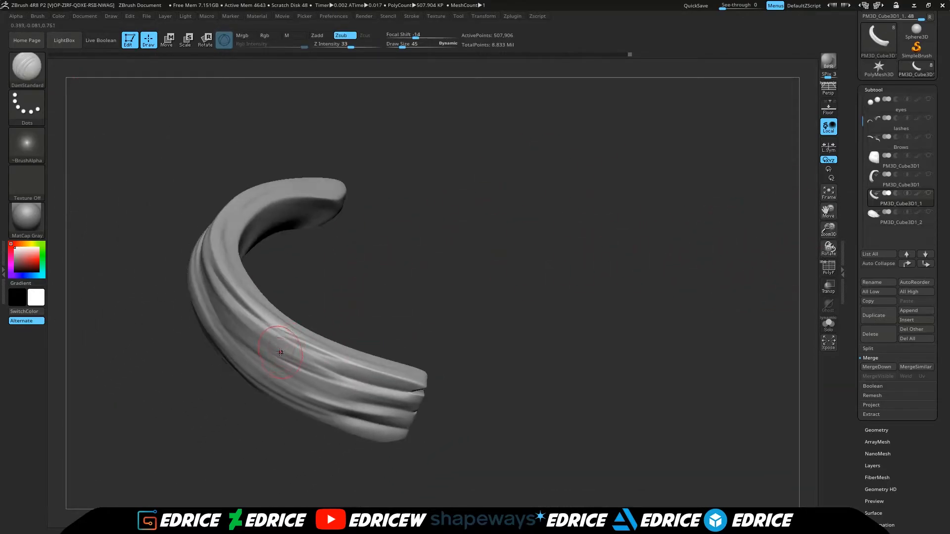
pyautogui.moveTo(445, 317); pyautogui.dragTo(411, 326)
pyautogui.moveTo(279, 341); pyautogui.dragTo(406, 379)
pyautogui.moveTo(287, 342); pyautogui.dragTo(428, 382)
pyautogui.moveTo(366, 292)
pyautogui.mouseDown()
pyautogui.moveTo(325, 263)
pyautogui.moveTo(351, 227)
pyautogui.mouseUp()
# Step: Isolate another wide strand of the back hair piece and carve strand lines between its root and notched end
pyautogui.keyDown('ctrl'); pyautogui.keyDown('shift'); pyautogui.click(665, 315); pyautogui.keyUp('shift'); pyautogui.keyUp('ctrl')
pyautogui.moveTo(665, 315)
pyautogui.mouseDown()
pyautogui.moveTo(415, 232)
pyautogui.moveTo(451, 254)
pyautogui.moveTo(300, 273)
pyautogui.moveTo(375, 246)
pyautogui.moveTo(306, 297)
pyautogui.moveTo(598, 205)
pyautogui.moveTo(670, 224)
pyautogui.moveTo(816, 227)
pyautogui.moveTo(435, 270)
pyautogui.mouseUp()
pyautogui.keyDown('ctrl'); pyautogui.keyDown('shift'); pyautogui.click(372, 217); pyautogui.keyUp('shift'); pyautogui.keyUp('ctrl')
pyautogui.moveTo(298, 260); pyautogui.dragTo(275, 435)
pyautogui.moveTo(391, 336)
pyautogui.mouseDown()
pyautogui.moveTo(414, 347)
pyautogui.moveTo(376, 317)
pyautogui.mouseUp()
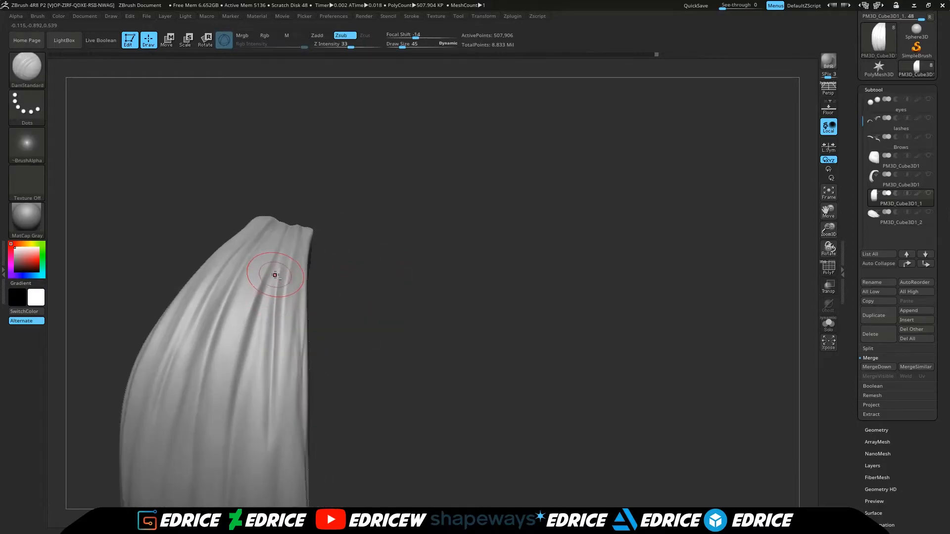
pyautogui.moveTo(584, 307)
pyautogui.mouseDown()
pyautogui.moveTo(702, 188)
pyautogui.moveTo(717, 205)
pyautogui.mouseUp()
pyautogui.moveTo(462, 277); pyautogui.dragTo(361, 245)
pyautogui.moveTo(173, 400); pyautogui.dragTo(180, 403)
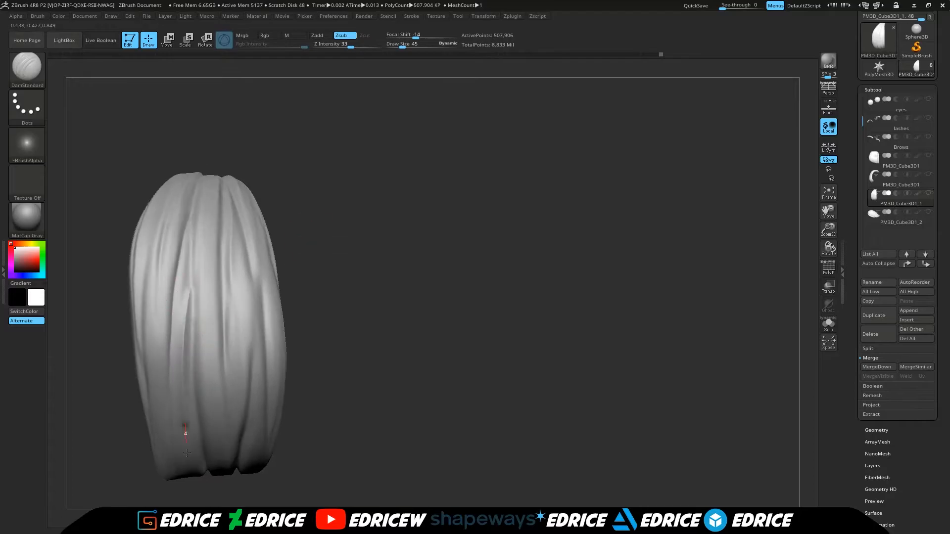
pyautogui.moveTo(299, 154); pyautogui.dragTo(137, 215)
pyautogui.moveTo(421, 267); pyautogui.dragTo(321, 277)
# Step: Unhide all strands of the back hair piece and carve the lines above its notched lower edge
pyautogui.keyDown('ctrl'); pyautogui.keyDown('shift'); pyautogui.click(495, 277); pyautogui.keyUp('shift'); pyautogui.keyUp('ctrl')
pyautogui.moveTo(524, 282); pyautogui.dragTo(584, 257)
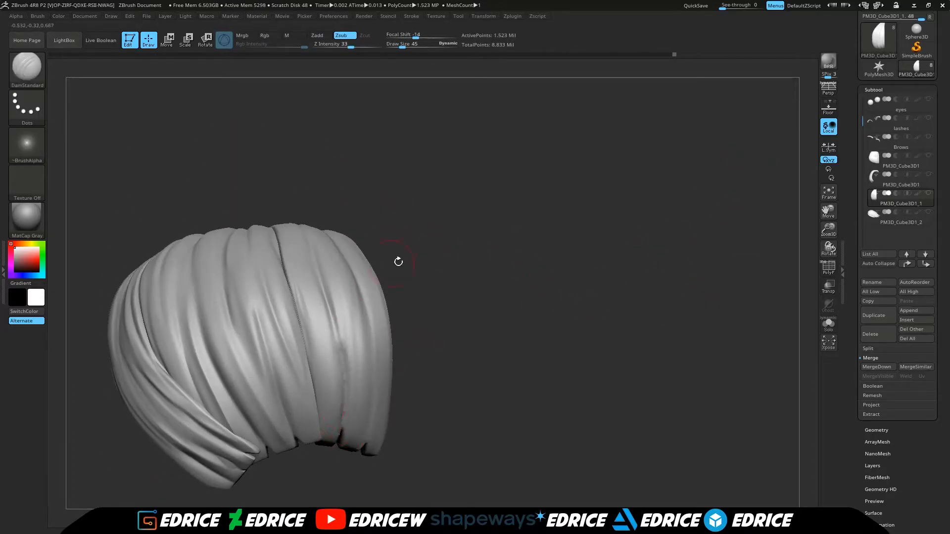
pyautogui.moveTo(460, 263); pyautogui.dragTo(410, 269)
pyautogui.moveTo(327, 277); pyautogui.dragTo(332, 350)
pyautogui.moveTo(364, 441); pyautogui.dragTo(372, 301)
pyautogui.moveTo(446, 277)
pyautogui.mouseDown()
pyautogui.moveTo(500, 297)
pyautogui.moveTo(748, 228)
pyautogui.mouseUp()
# Step: Choose the Move Topological brush, leave solo display and review the haircut on the full head
pyautogui.press('b')
pyautogui.moveTo(544, 198)
pyautogui.mouseDown()
pyautogui.moveTo(445, 128)
pyautogui.moveTo(443, 165)
pyautogui.moveTo(426, 191)
pyautogui.mouseUp()
pyautogui.click(341, 80)
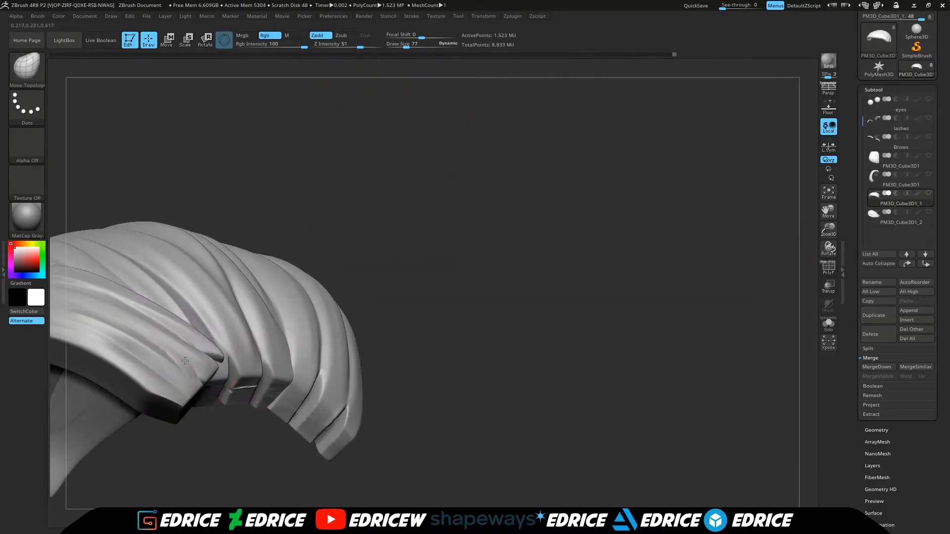
pyautogui.moveTo(436, 317); pyautogui.dragTo(475, 277)
pyautogui.moveTo(520, 248); pyautogui.dragTo(676, 272)
pyautogui.click(828, 325)
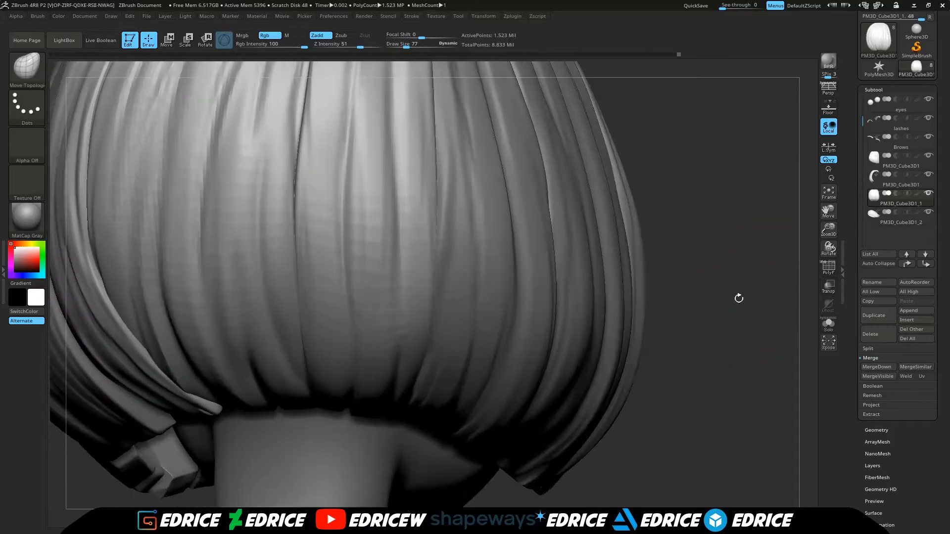
pyautogui.moveTo(828, 230); pyautogui.dragTo(825, 192)
pyautogui.moveTo(589, 307); pyautogui.dragTo(786, 297)
pyautogui.moveTo(828, 229); pyautogui.dragTo(827, 203)
pyautogui.moveTo(720, 292)
pyautogui.mouseDown()
pyautogui.moveTo(743, 238)
pyautogui.moveTo(727, 289)
pyautogui.moveTo(744, 298)
pyautogui.mouseUp()
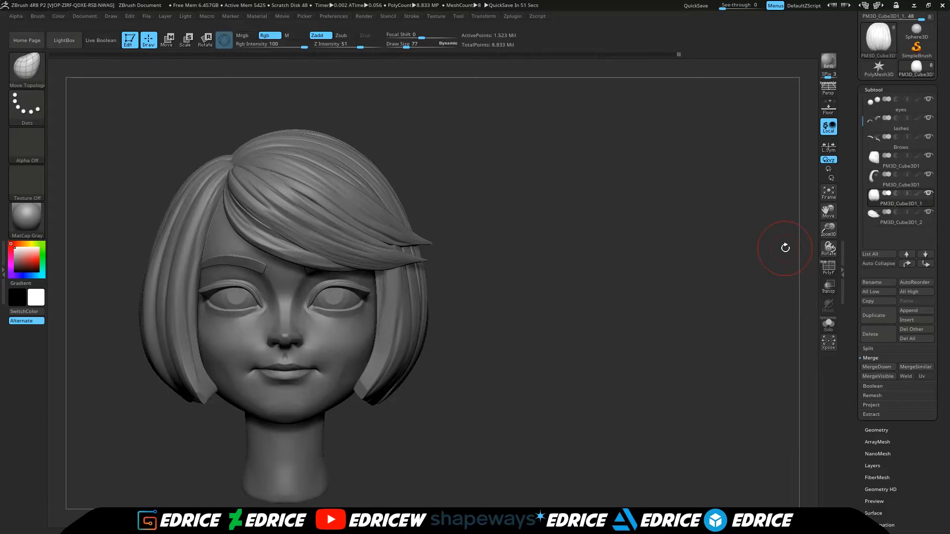
# Step: Smooth the notched tips of the hair piece on the character's right side and subdivide it once
pyautogui.moveTo(621, 299); pyautogui.dragTo(711, 248)
pyautogui.click(875, 185)
pyautogui.click(874, 163)
pyautogui.moveTo(828, 211); pyautogui.dragTo(870, 221)
pyautogui.moveTo(829, 230); pyautogui.dragTo(828, 292)
pyautogui.moveTo(829, 212)
pyautogui.mouseDown()
pyautogui.moveTo(876, 218)
pyautogui.moveTo(886, 164)
pyautogui.mouseUp()
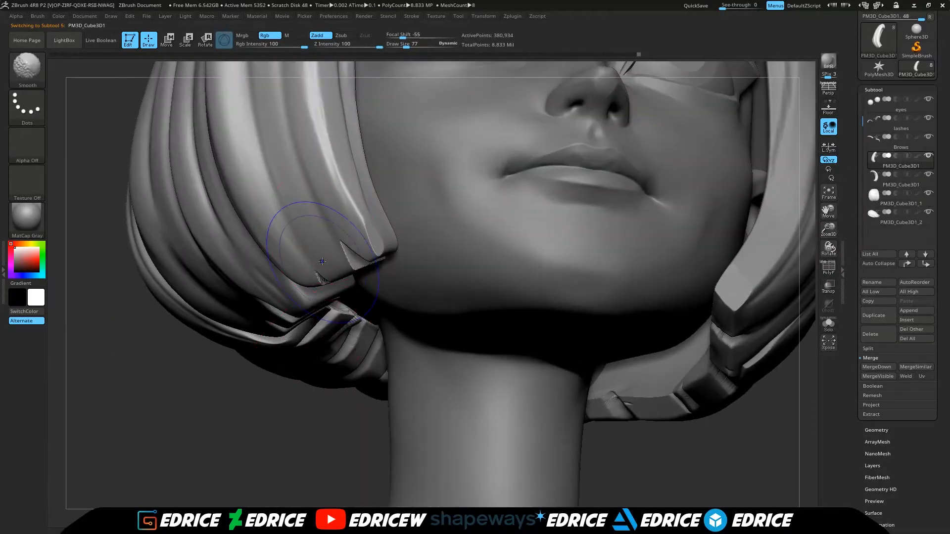
pyautogui.moveTo(163, 317); pyautogui.dragTo(198, 237)
pyautogui.keyDown('shift'); pyautogui.moveTo(346, 297); pyautogui.dragTo(386, 316); pyautogui.keyUp('shift')
pyautogui.hotkey('ctrl', 'd')
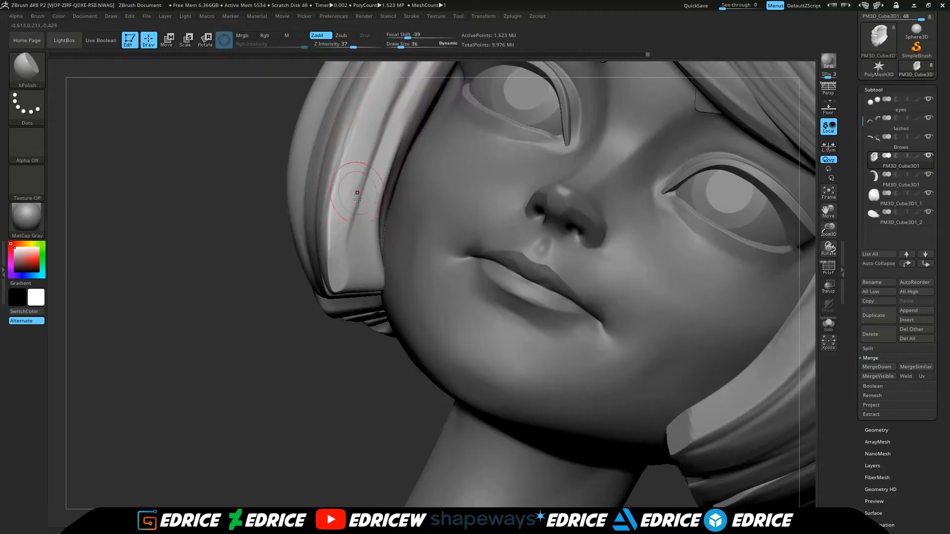
# Step: Polish the cut strand ends of the right side piece with hPolish, changing which strands are visible to reach them
pyautogui.moveTo(208, 277); pyautogui.dragTo(222, 248)
pyautogui.moveTo(208, 317); pyautogui.dragTo(257, 217)
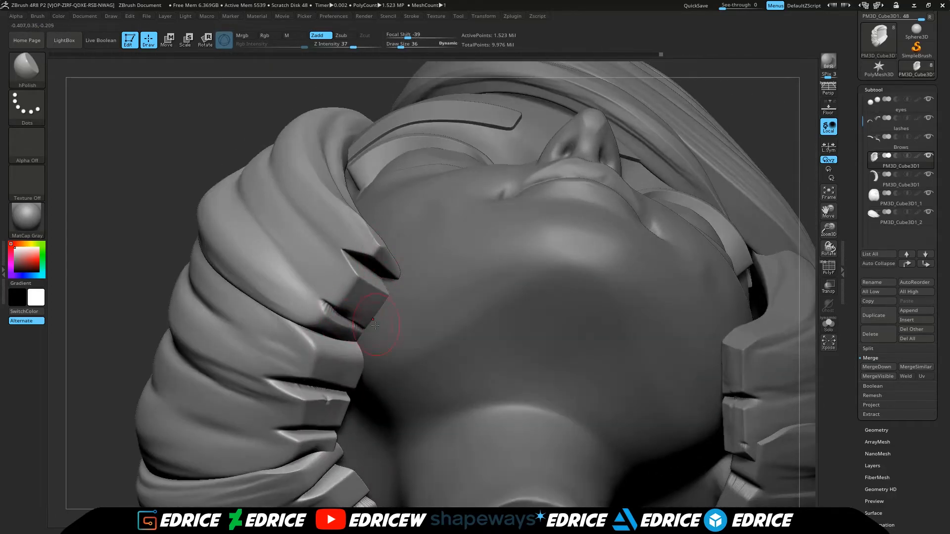
pyautogui.moveTo(319, 358); pyautogui.dragTo(315, 374)
pyautogui.moveTo(149, 347); pyautogui.dragTo(158, 258)
pyautogui.moveTo(471, 222)
pyautogui.keyDown('ctrl'); pyautogui.keyDown('shift'); pyautogui.mouseDown()
pyautogui.moveTo(134, 321)
pyautogui.moveTo(134, 395)
pyautogui.mouseUp(); pyautogui.keyUp('shift'); pyautogui.keyUp('ctrl')
pyautogui.moveTo(198, 465)
pyautogui.mouseDown()
pyautogui.moveTo(219, 418)
pyautogui.moveTo(210, 368)
pyautogui.moveTo(242, 327)
pyautogui.mouseUp()
pyautogui.moveTo(814, 201); pyautogui.dragTo(825, 211)
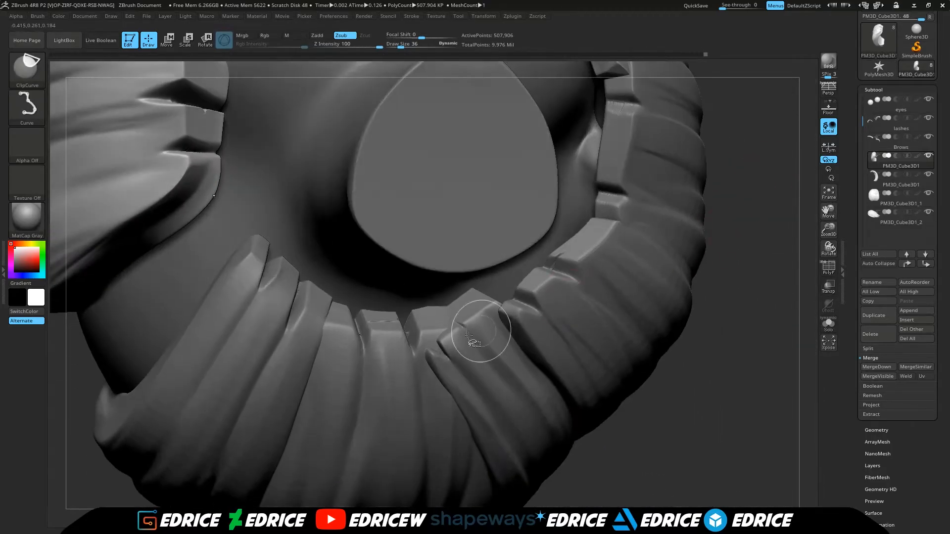
pyautogui.keyDown('ctrl'); pyautogui.keyDown('shift'); pyautogui.click(792, 213); pyautogui.keyUp('shift'); pyautogui.keyUp('ctrl')
# Step: Isolate one strand of the back hair piece and polish its notched end faces with hPolish
pyautogui.click(876, 199)
pyautogui.moveTo(693, 341); pyautogui.dragTo(702, 386)
pyautogui.keyDown('ctrl'); pyautogui.keyDown('shift'); pyautogui.click(448, 366); pyautogui.keyUp('shift'); pyautogui.keyUp('ctrl')
pyautogui.moveTo(614, 370); pyautogui.dragTo(435, 320)
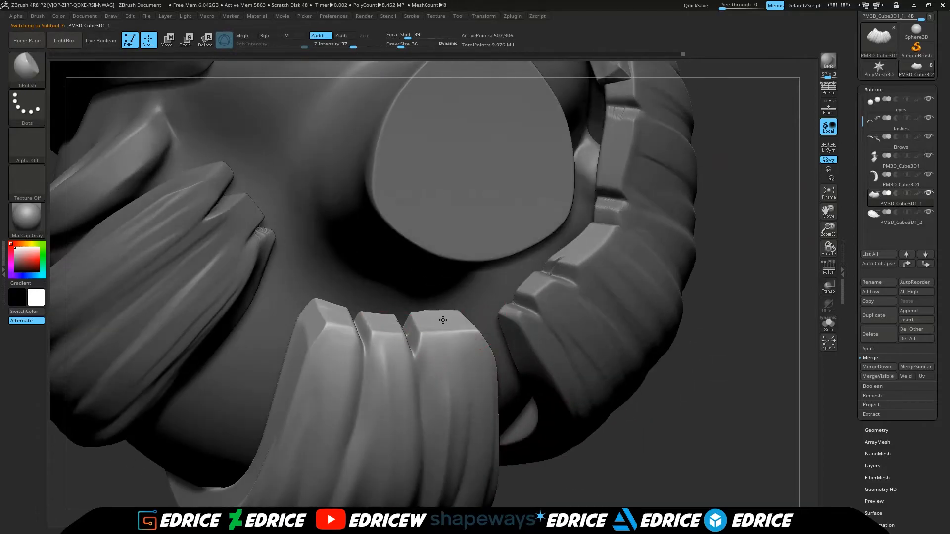
pyautogui.moveTo(333, 315); pyautogui.dragTo(480, 361)
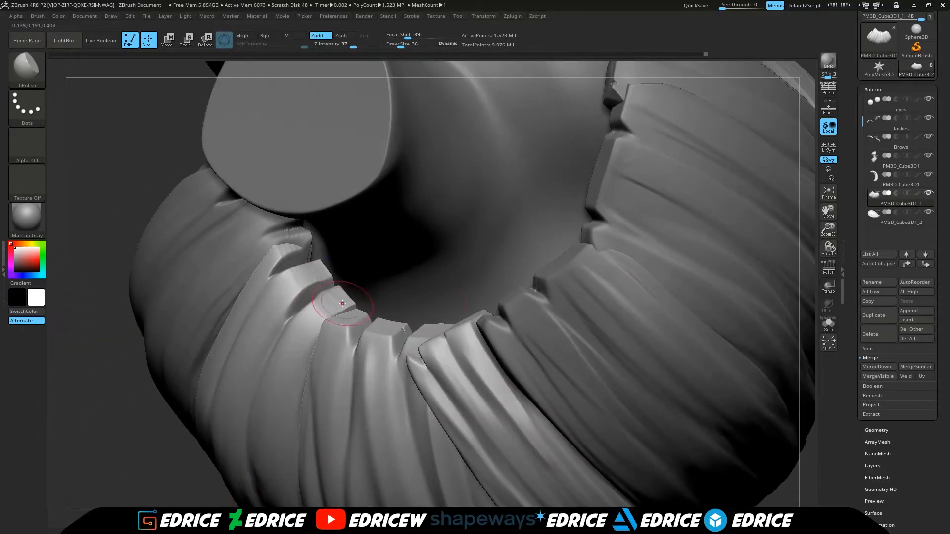
# Step: Unhide the missing strand of the right side hair piece so the full haircut is displayed
pyautogui.moveTo(828, 230); pyautogui.dragTo(812, 230)
pyautogui.keyDown('shift'); pyautogui.moveTo(742, 284); pyautogui.dragTo(742, 188); pyautogui.keyUp('shift')
pyautogui.moveTo(829, 230); pyautogui.dragTo(814, 230)
pyautogui.moveTo(829, 212); pyautogui.dragTo(824, 211)
pyautogui.moveTo(668, 307); pyautogui.dragTo(745, 310)
pyautogui.click(893, 181)
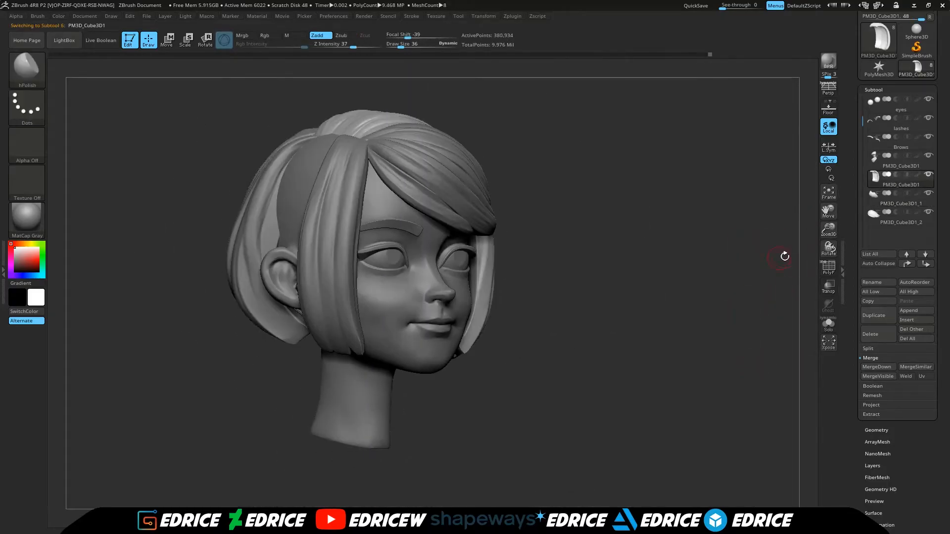
pyautogui.click(893, 199)
pyautogui.click(891, 179)
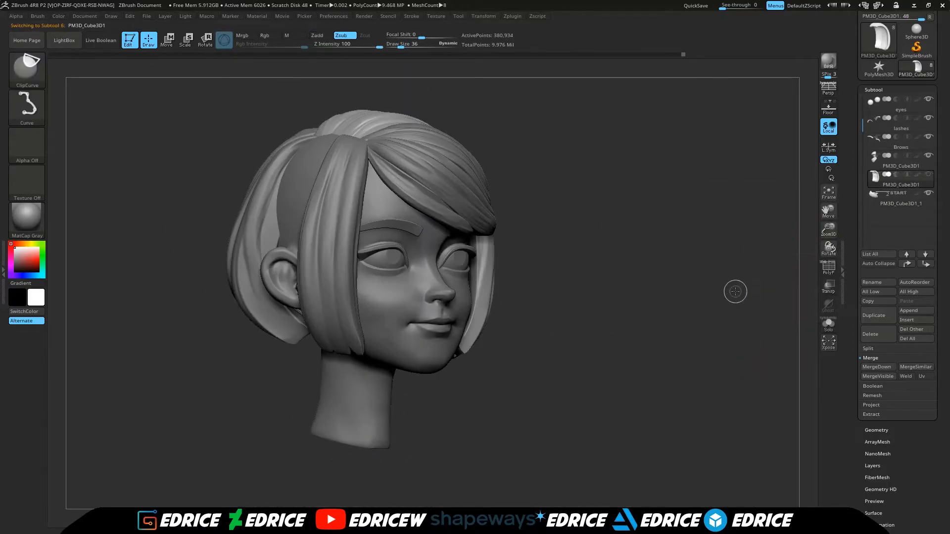
pyautogui.click(890, 162)
pyautogui.moveTo(757, 213)
pyautogui.mouseDown()
pyautogui.moveTo(697, 277)
pyautogui.moveTo(754, 276)
pyautogui.mouseUp()
pyautogui.click(893, 204)
# Step: Rename the two side hair subtools Hair_left and Hair_right
pyautogui.click(906, 184)
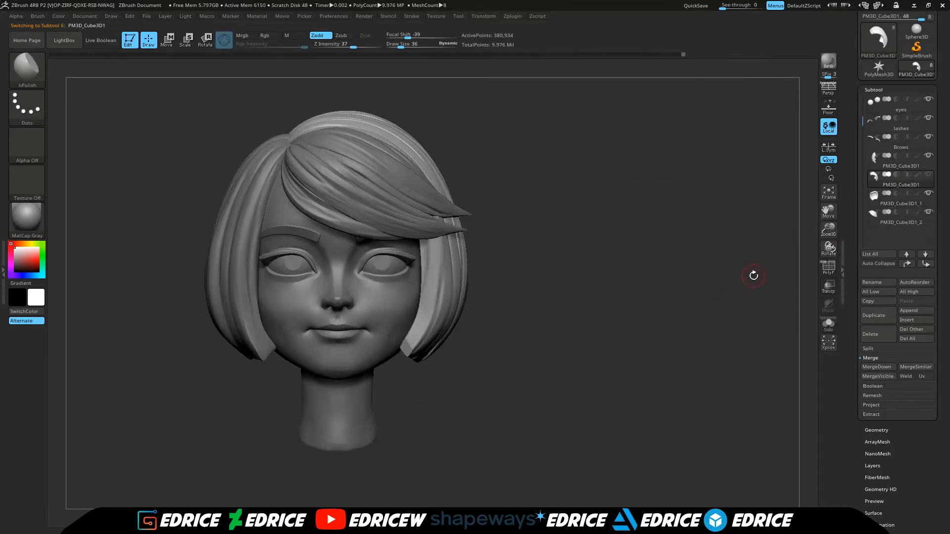
pyautogui.click(880, 282)
pyautogui.write('hair_left')
pyautogui.press('Return')
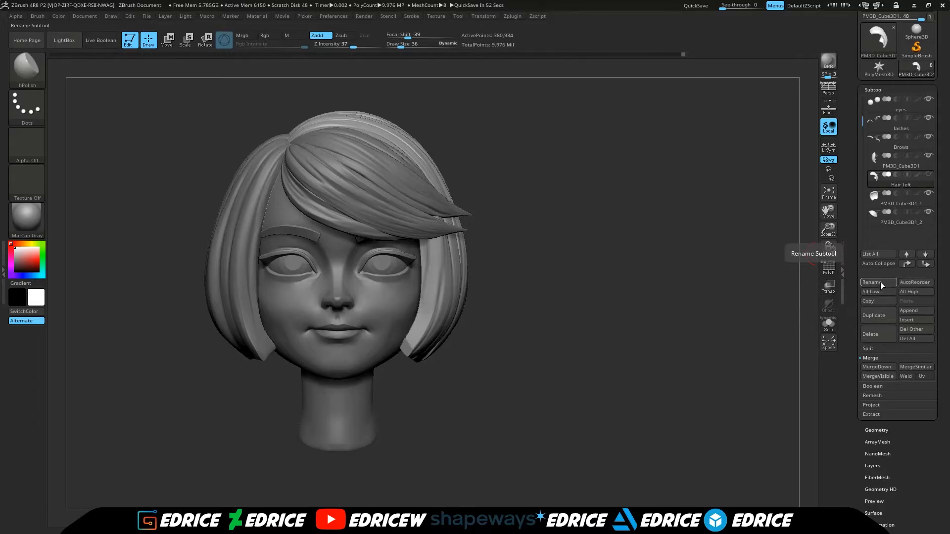
pyautogui.click(886, 166)
pyautogui.click(883, 283)
pyautogui.write('Hair_right')
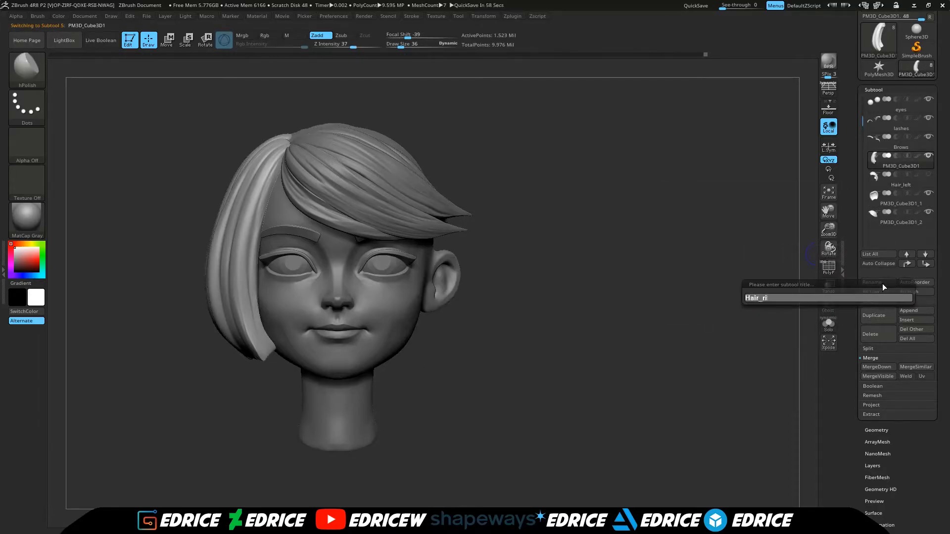
pyautogui.press('Return')
# Step: Rename the back hair subtool Hair_back and the fringe subtool Hair_front, keeping Hair_left visible
pyautogui.click(874, 198)
pyautogui.click(929, 174)
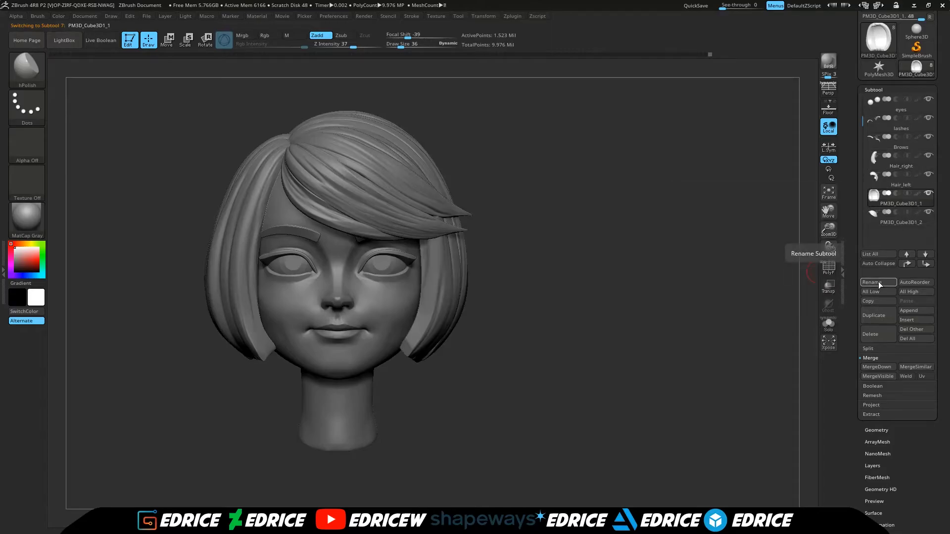
pyautogui.click(879, 282)
pyautogui.write('hair_back')
pyautogui.press('Return')
pyautogui.press('Down')
pyautogui.click(877, 286)
pyautogui.write('hai_front')
pyautogui.press('Return')
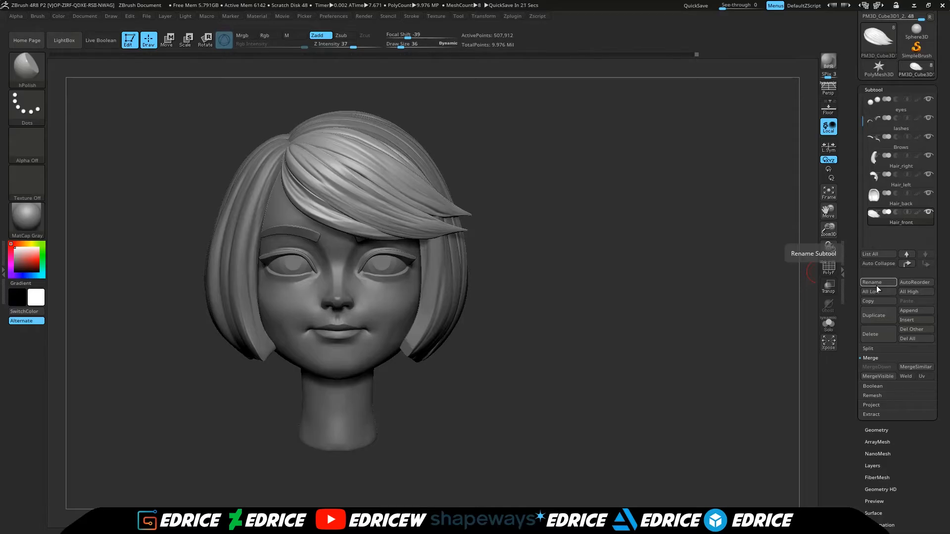
# Step: Duplicate the Hair_left subtool and start shifting the copy with the transform gizmo
pyautogui.moveTo(757, 289)
pyautogui.mouseDown()
pyautogui.moveTo(610, 291)
pyautogui.moveTo(757, 292)
pyautogui.mouseUp()
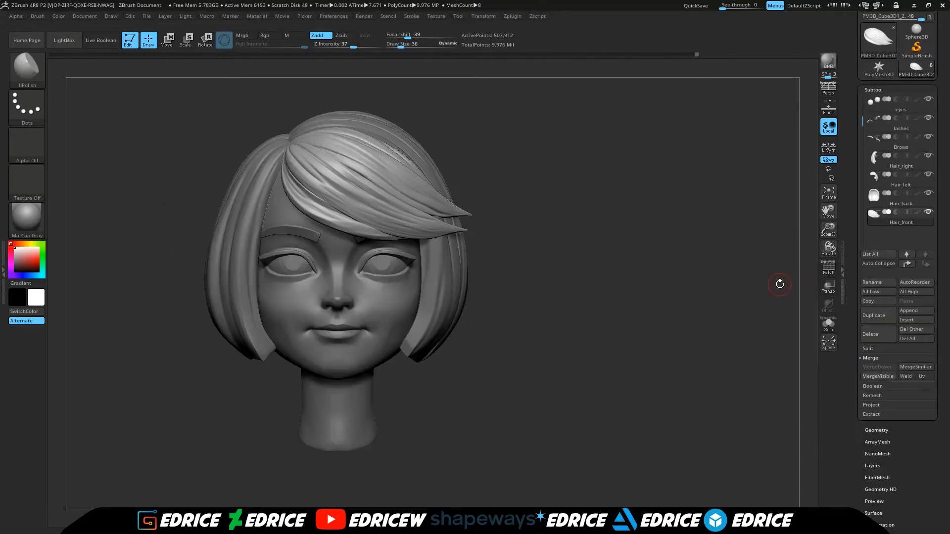
pyautogui.click(905, 181)
pyautogui.hotkey('ctrl', 'shift', 'd')
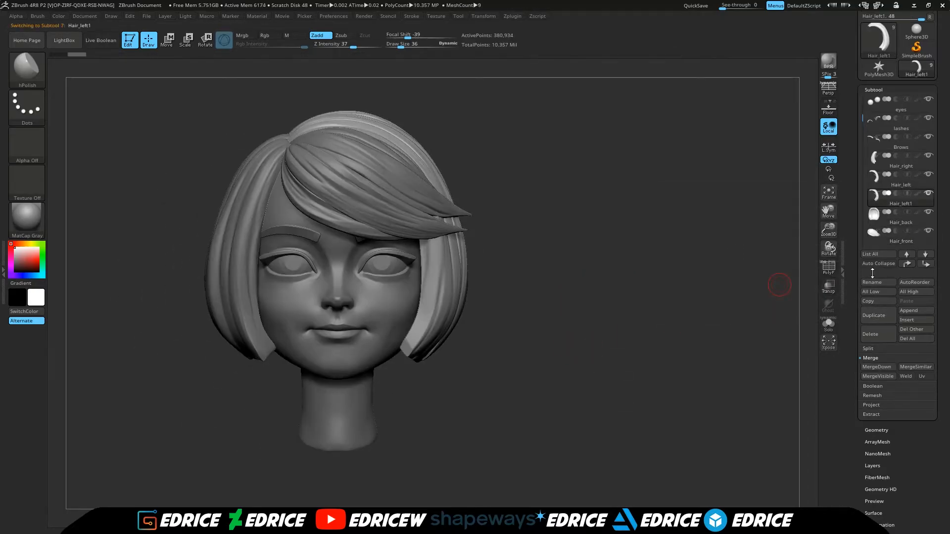
pyautogui.click(169, 46)
pyautogui.click(422, 124)
pyautogui.moveTo(384, 225); pyautogui.dragTo(383, 237)
pyautogui.moveTo(402, 331); pyautogui.dragTo(409, 263, button='right')
pyautogui.moveTo(396, 208); pyautogui.dragTo(398, 202)
# Step: Fine-tune the placement of the Hair_left copy with the gizmo so it forms an inner layer beside the cheek
pyautogui.moveTo(615, 259); pyautogui.dragTo(615, 327)
pyautogui.moveTo(394, 169); pyautogui.dragTo(393, 172)
pyautogui.moveTo(357, 289); pyautogui.dragTo(364, 221, button='right')
pyautogui.moveTo(336, 202); pyautogui.dragTo(336, 202)
pyautogui.moveTo(524, 235); pyautogui.dragTo(618, 336)
pyautogui.moveTo(791, 282)
pyautogui.mouseDown()
pyautogui.moveTo(757, 284)
pyautogui.moveTo(792, 277)
pyautogui.mouseUp()
pyautogui.moveTo(611, 220)
pyautogui.mouseDown()
pyautogui.moveTo(610, 163)
pyautogui.moveTo(605, 215)
pyautogui.mouseUp()
pyautogui.click(168, 44)
# Step: Reshape the front and rear ends of the Hair_left copy with Move Topological at draw size 208
pyautogui.click(30, 72)
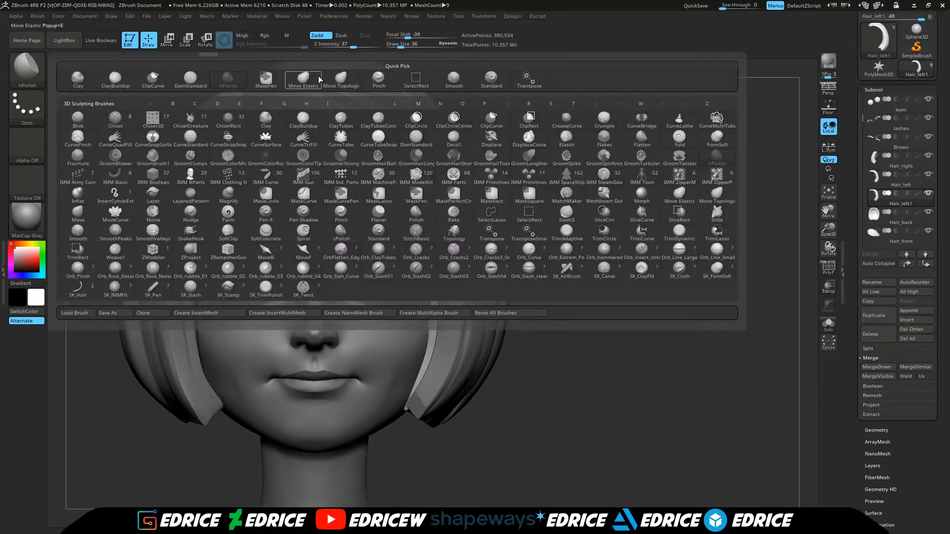
pyautogui.click(311, 78)
pyautogui.moveTo(403, 46); pyautogui.dragTo(419, 46)
pyautogui.moveTo(526, 292); pyautogui.dragTo(540, 196)
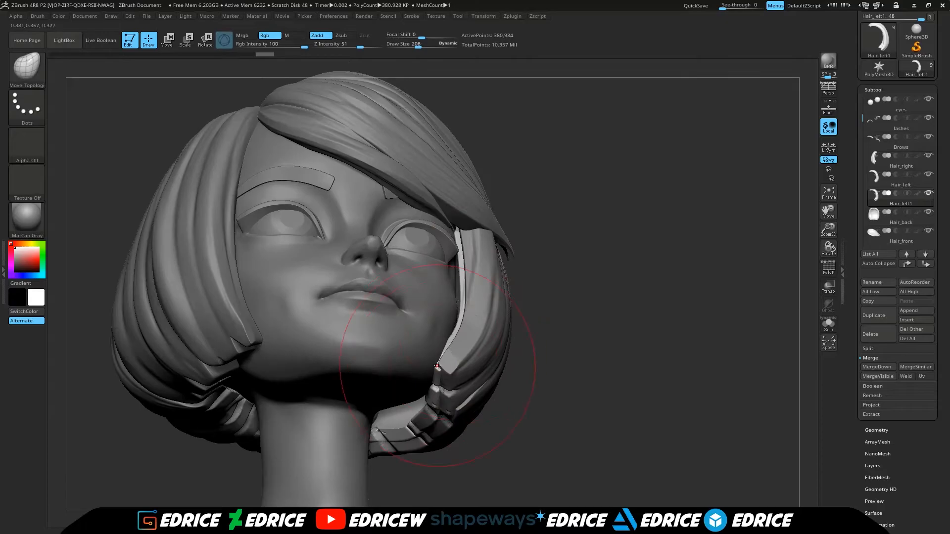
pyautogui.moveTo(466, 330); pyautogui.dragTo(458, 333)
pyautogui.moveTo(553, 341)
pyautogui.mouseDown()
pyautogui.moveTo(556, 291)
pyautogui.moveTo(562, 309)
pyautogui.mouseUp()
pyautogui.moveTo(411, 436); pyautogui.dragTo(396, 445)
# Step: Adjust the strand tips of the Hair_left copy around the neck and its upper section beneath the fringe
pyautogui.moveTo(584, 317); pyautogui.dragTo(514, 346)
pyautogui.moveTo(342, 445); pyautogui.dragTo(347, 438)
pyautogui.moveTo(500, 381)
pyautogui.mouseDown()
pyautogui.moveTo(542, 344)
pyautogui.moveTo(510, 341)
pyautogui.mouseUp()
pyautogui.moveTo(475, 369); pyautogui.dragTo(479, 364)
pyautogui.moveTo(569, 341); pyautogui.dragTo(515, 292)
pyautogui.moveTo(363, 224); pyautogui.dragTo(366, 221)
pyautogui.moveTo(535, 322)
pyautogui.mouseDown()
pyautogui.moveTo(590, 329)
pyautogui.moveTo(569, 337)
pyautogui.moveTo(581, 311)
pyautogui.moveTo(683, 257)
pyautogui.moveTo(652, 304)
pyautogui.moveTo(621, 277)
pyautogui.moveTo(738, 293)
pyautogui.moveTo(792, 218)
pyautogui.moveTo(683, 222)
pyautogui.moveTo(668, 283)
pyautogui.moveTo(416, 374)
pyautogui.mouseUp()
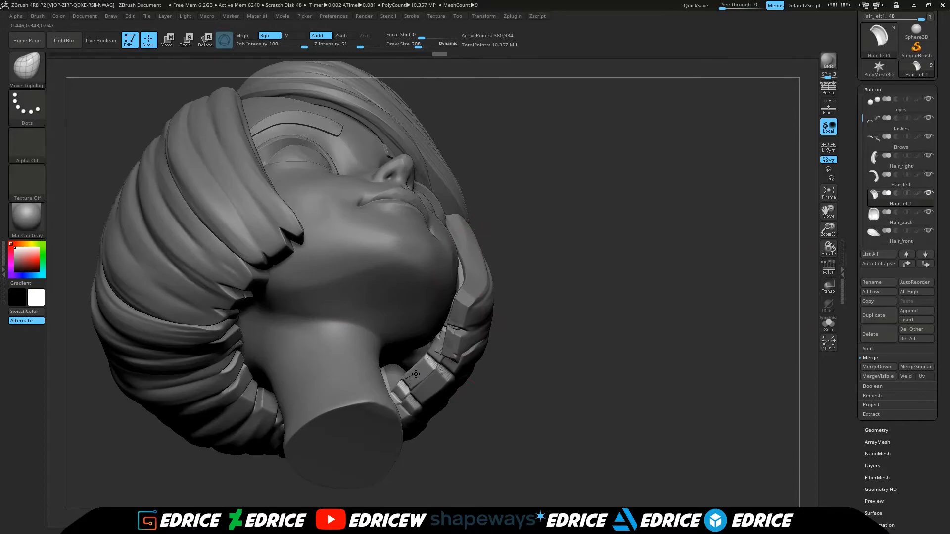
pyautogui.moveTo(467, 418)
pyautogui.mouseDown()
pyautogui.moveTo(394, 387)
pyautogui.moveTo(426, 381)
pyautogui.moveTo(456, 396)
pyautogui.moveTo(595, 355)
pyautogui.moveTo(715, 295)
pyautogui.mouseUp()
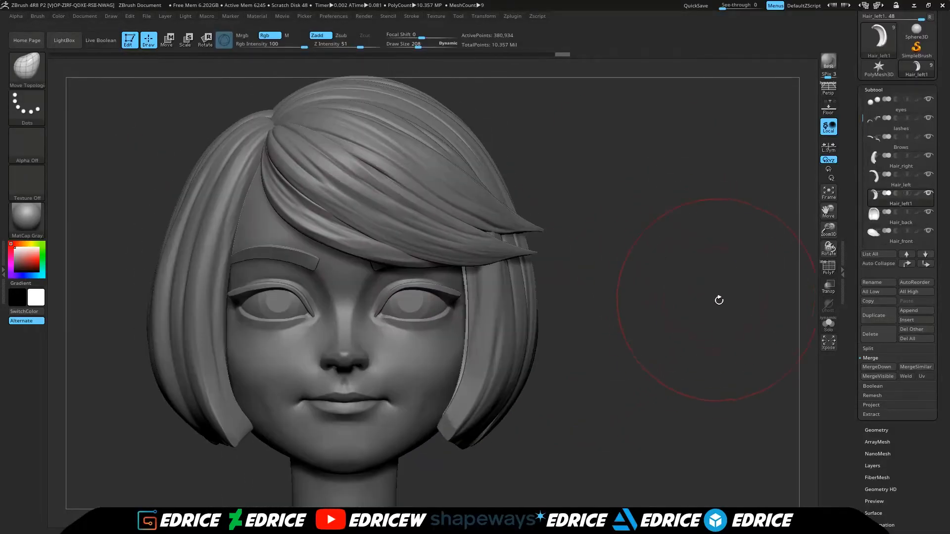
# Step: Examine the haircut from several angles, checking the side pieces and the fringe
pyautogui.click(895, 185)
pyautogui.moveTo(772, 258)
pyautogui.mouseDown()
pyautogui.moveTo(742, 292)
pyautogui.moveTo(727, 236)
pyautogui.moveTo(723, 297)
pyautogui.moveTo(772, 260)
pyautogui.moveTo(792, 282)
pyautogui.moveTo(772, 269)
pyautogui.moveTo(789, 291)
pyautogui.moveTo(758, 306)
pyautogui.moveTo(753, 339)
pyautogui.mouseUp()
pyautogui.click(897, 161)
pyautogui.press('b')
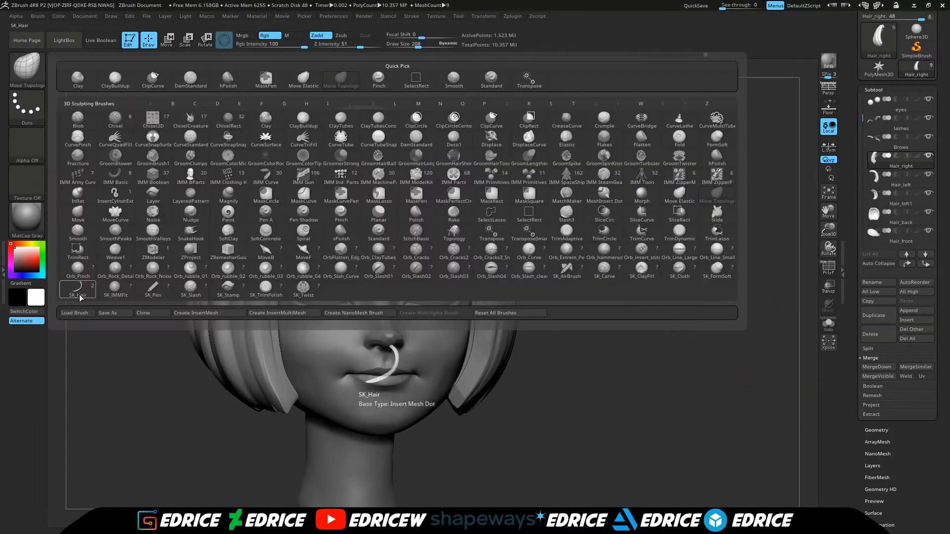
pyautogui.press('b')
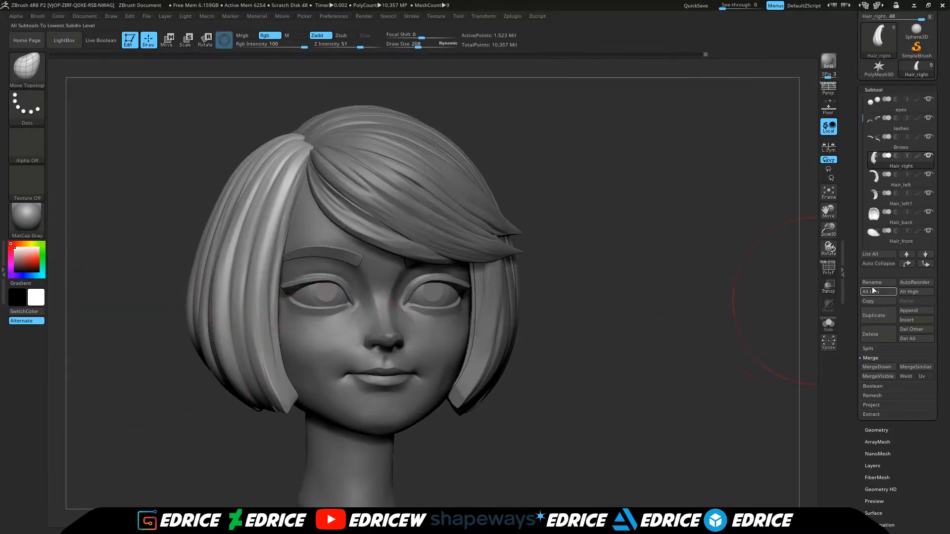
pyautogui.moveTo(864, 137); pyautogui.dragTo(864, 135)
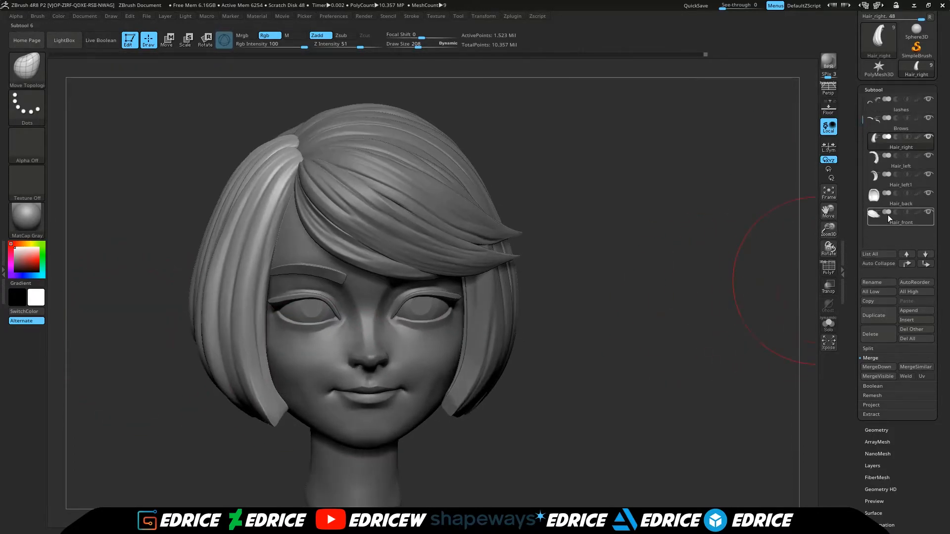
pyautogui.click(884, 216)
pyautogui.moveTo(828, 231); pyautogui.dragTo(824, 218)
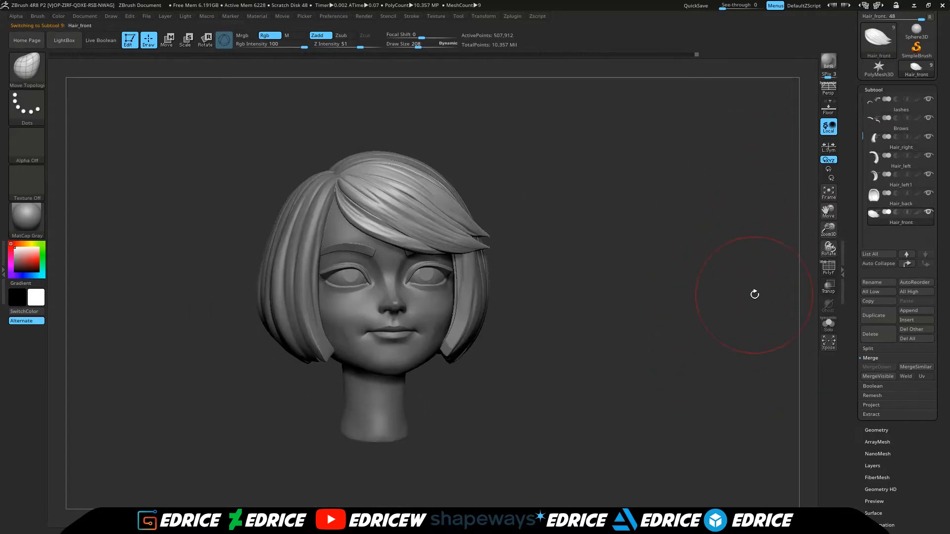
pyautogui.keyDown('alt'); pyautogui.moveTo(756, 288); pyautogui.dragTo(786, 304); pyautogui.keyUp('alt')
pyautogui.moveTo(787, 304)
pyautogui.mouseDown()
pyautogui.moveTo(767, 268)
pyautogui.moveTo(750, 313)
pyautogui.moveTo(713, 318)
pyautogui.mouseUp()
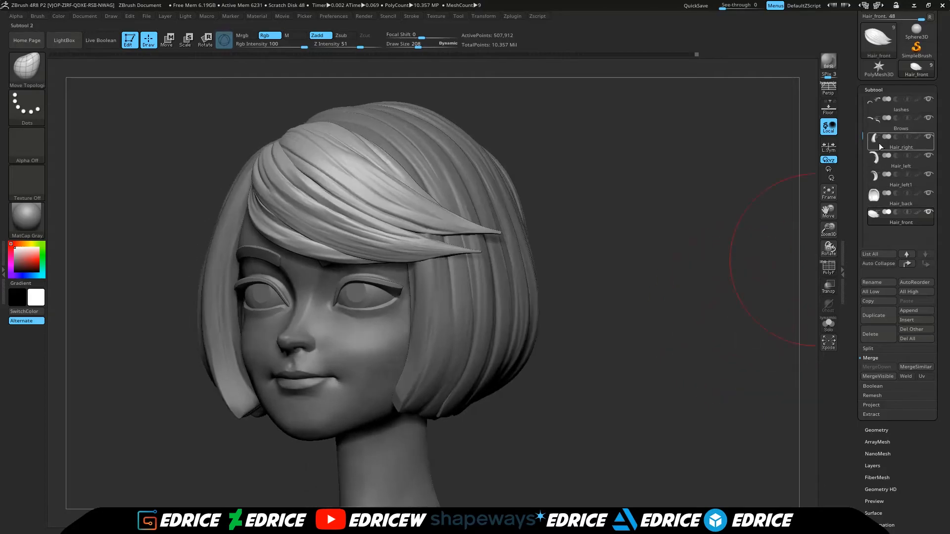
# Step: Lower Hair_right to subdivision level 2 and reshape its outer contour with Move Topological at draw size 331
pyautogui.click(877, 147)
pyautogui.press('b')
pyautogui.moveTo(464, 69)
pyautogui.mouseDown()
pyautogui.moveTo(175, 337)
pyautogui.moveTo(392, 164)
pyautogui.mouseUp()
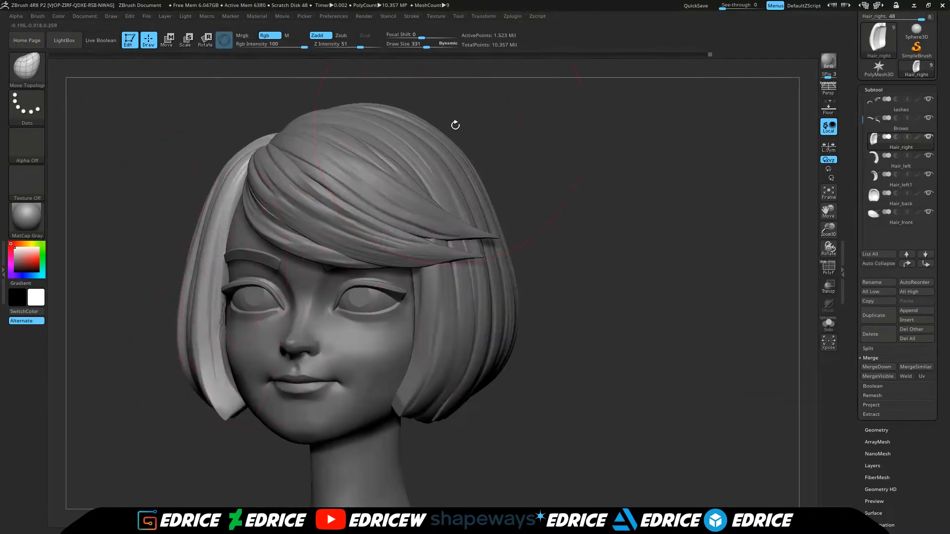
pyautogui.click(876, 430)
pyautogui.moveTo(178, 297); pyautogui.dragTo(165, 306)
pyautogui.moveTo(132, 365); pyautogui.dragTo(154, 365)
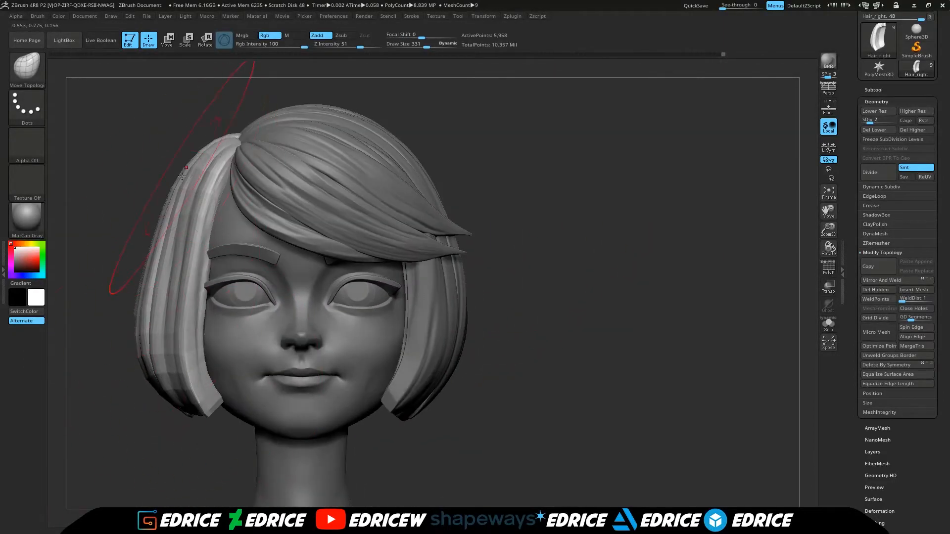
pyautogui.moveTo(119, 213); pyautogui.dragTo(307, 277)
pyautogui.moveTo(233, 350); pyautogui.dragTo(240, 351)
pyautogui.moveTo(337, 321); pyautogui.dragTo(168, 297)
# Step: Select the Hair_front subtool and try to draw a strand at the parting with the SK_Hair brush at draw size 48
pyautogui.keyDown('alt'); pyautogui.moveTo(772, 248); pyautogui.dragTo(755, 274); pyautogui.keyUp('alt')
pyautogui.click(874, 90)
pyautogui.click(885, 215)
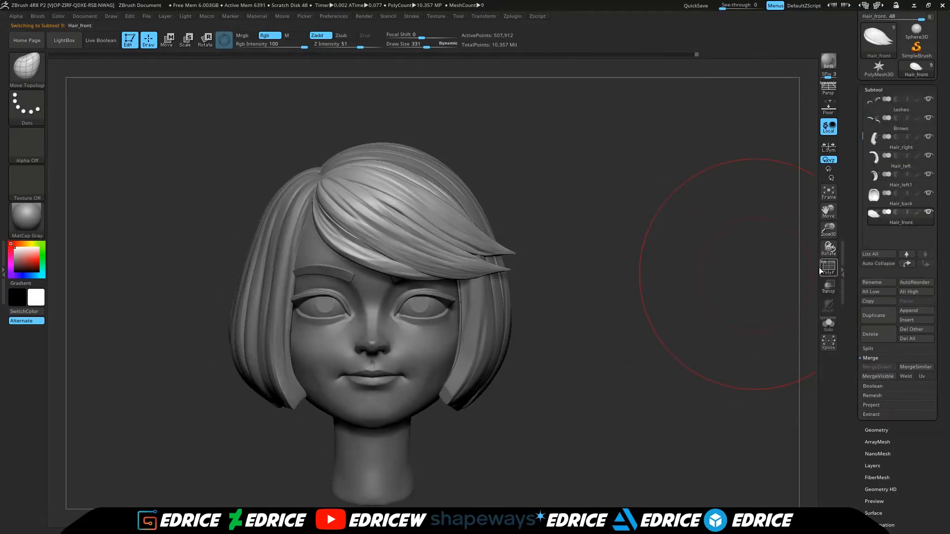
pyautogui.click(26, 69)
pyautogui.click(77, 286)
pyautogui.moveTo(427, 45); pyautogui.dragTo(402, 46)
pyautogui.moveTo(143, 223)
pyautogui.mouseDown()
pyautogui.moveTo(198, 233)
pyautogui.moveTo(217, 267)
pyautogui.mouseUp()
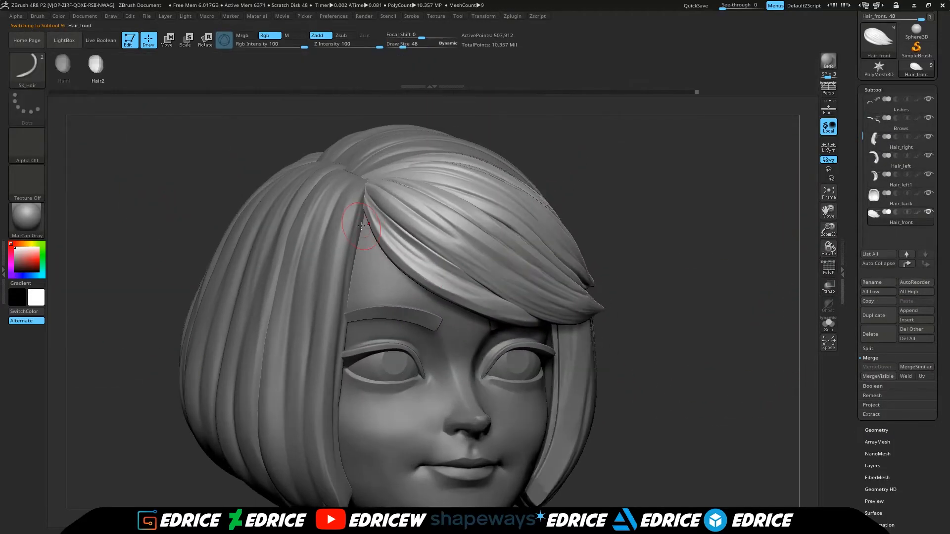
pyautogui.moveTo(365, 213); pyautogui.dragTo(356, 275)
# Step: Append a Sphere3D subtool and fit it out of sight inside the head as the base for extra strands
pyautogui.click(916, 311)
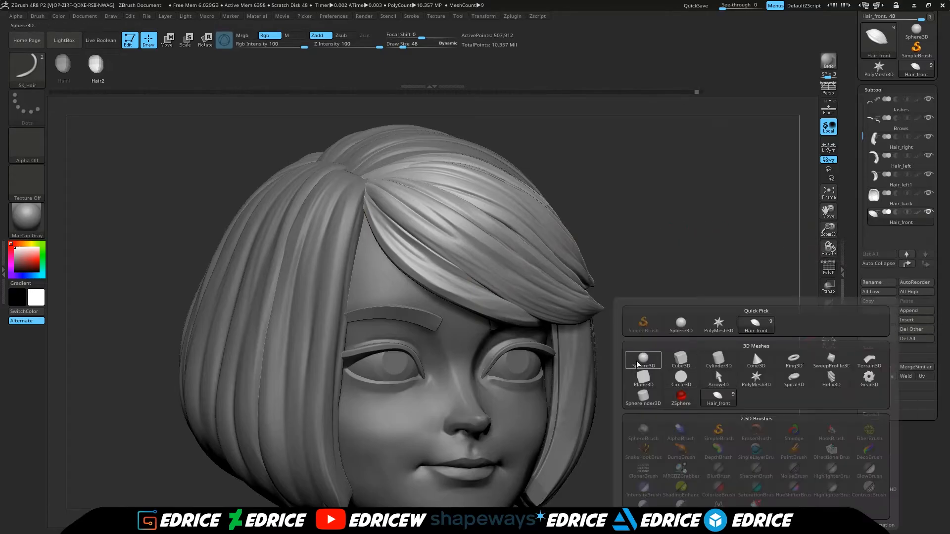
pyautogui.click(643, 360)
pyautogui.moveTo(458, 397); pyautogui.dragTo(435, 416)
pyautogui.moveTo(451, 343); pyautogui.dragTo(450, 254)
pyautogui.moveTo(693, 257); pyautogui.dragTo(794, 244)
pyautogui.moveTo(503, 312); pyautogui.dragTo(491, 313)
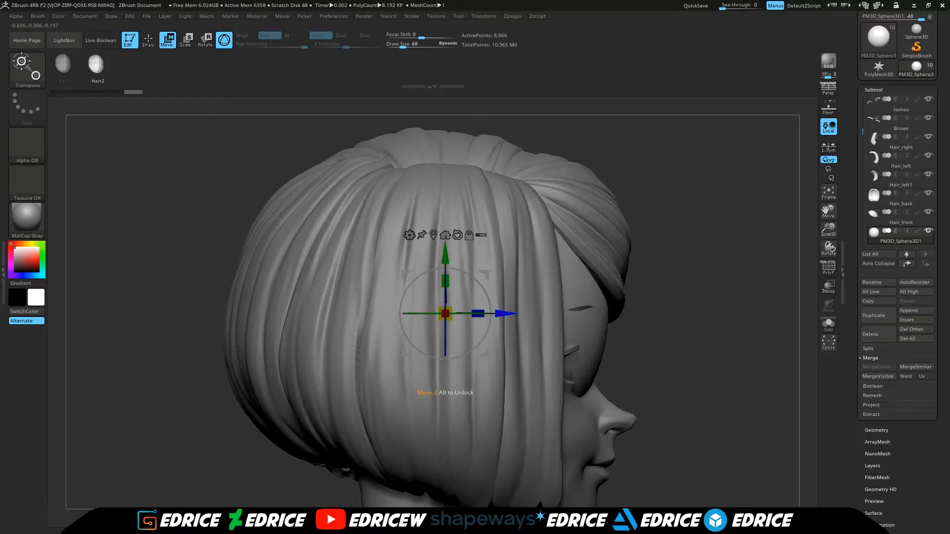
pyautogui.keyDown('shift'); pyautogui.moveTo(790, 310); pyautogui.dragTo(427, 311); pyautogui.keyUp('shift')
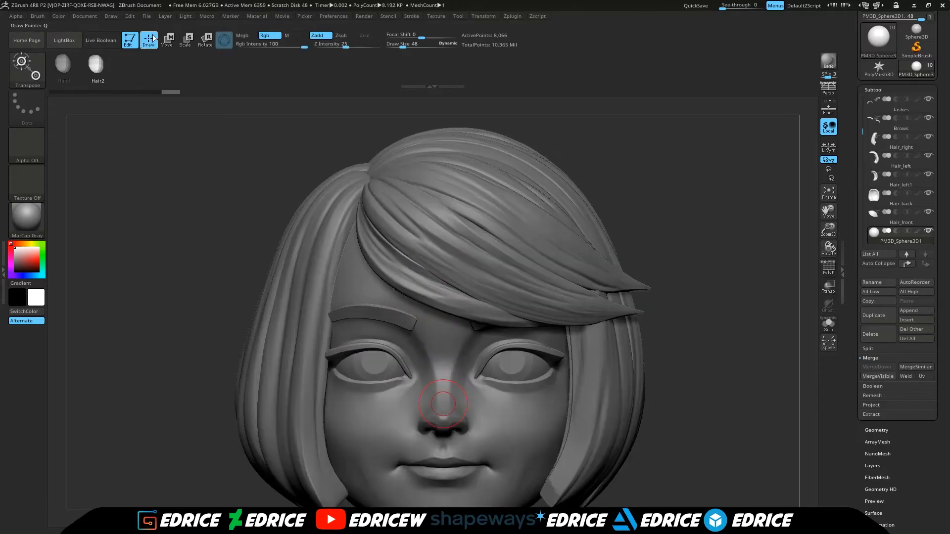
# Step: Draw two short strands from the front of the parting beside the fringe with SK_Hair at draw size 48
pyautogui.moveTo(594, 179)
pyautogui.mouseDown()
pyautogui.moveTo(717, 179)
pyautogui.moveTo(654, 179)
pyautogui.moveTo(744, 197)
pyautogui.moveTo(712, 202)
pyautogui.moveTo(844, 218)
pyautogui.moveTo(763, 256)
pyautogui.moveTo(390, 216)
pyautogui.mouseUp()
pyautogui.click(506, 327)
pyautogui.moveTo(372, 315); pyautogui.dragTo(373, 317)
pyautogui.moveTo(630, 153); pyautogui.dragTo(586, 149)
pyautogui.click(439, 300)
pyautogui.moveTo(701, 219); pyautogui.dragTo(758, 324)
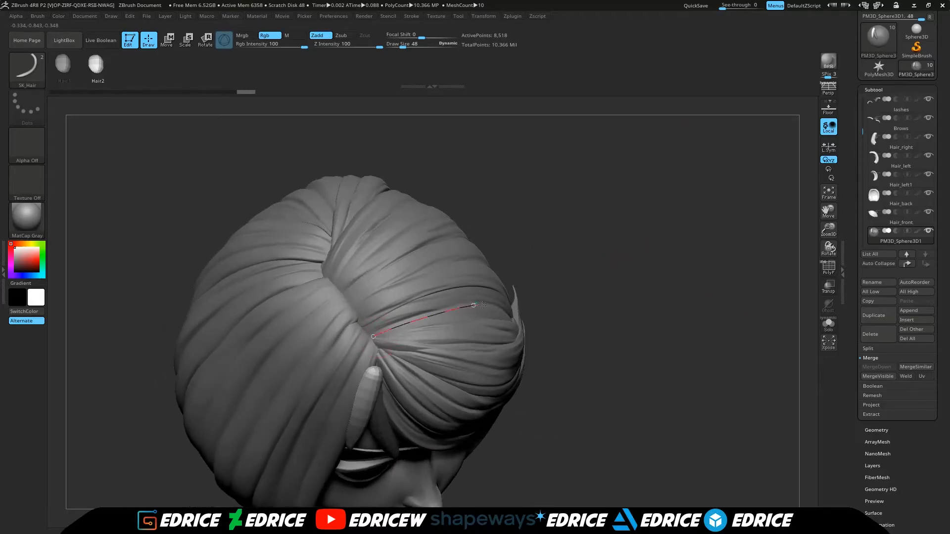
# Step: Draw one strand over the fringe and one over the crown, adjusting the crown strand's curve at draw size 64
pyautogui.moveTo(478, 305); pyautogui.dragTo(480, 304)
pyautogui.moveTo(540, 277); pyautogui.dragTo(598, 241)
pyautogui.moveTo(622, 305); pyautogui.dragTo(359, 281)
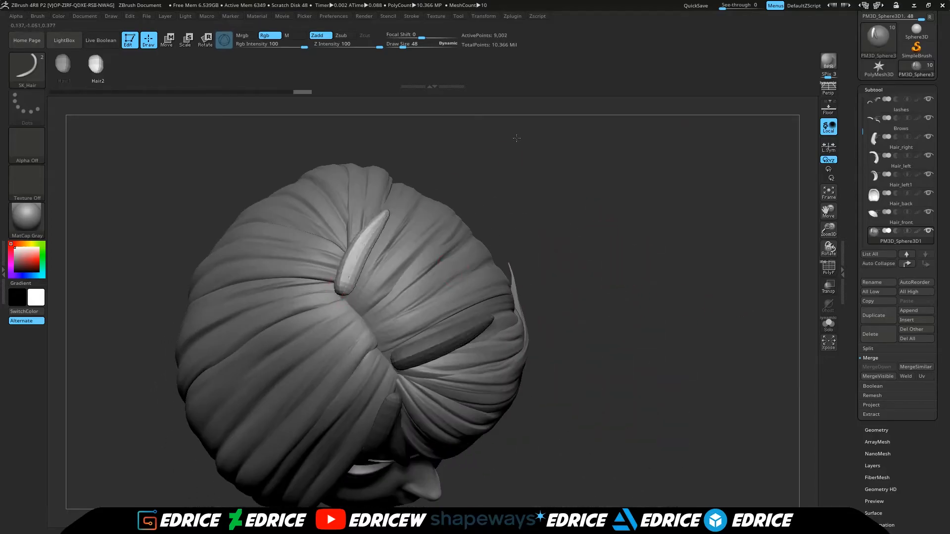
pyautogui.moveTo(511, 140); pyautogui.dragTo(492, 127)
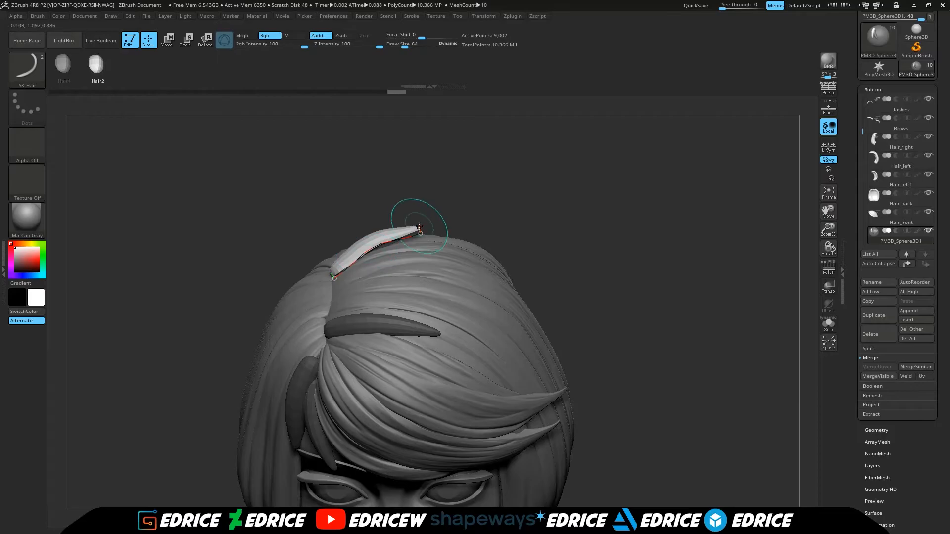
pyautogui.moveTo(496, 182); pyautogui.dragTo(520, 236)
# Step: Add further SK_Hair strands across the fringe and the top of the head
pyautogui.moveTo(356, 320); pyautogui.dragTo(460, 262)
pyautogui.moveTo(534, 203); pyautogui.dragTo(535, 153)
pyautogui.moveTo(623, 214); pyautogui.dragTo(523, 172)
pyautogui.moveTo(680, 188); pyautogui.dragTo(684, 164)
pyautogui.click(566, 263)
# Step: Draw strands running from the crown down the side and back of the head
pyautogui.moveTo(636, 277)
pyautogui.mouseDown()
pyautogui.moveTo(685, 304)
pyautogui.moveTo(680, 282)
pyautogui.mouseUp()
pyautogui.moveTo(377, 246); pyautogui.dragTo(309, 356)
pyautogui.moveTo(678, 184); pyautogui.dragTo(663, 171)
pyautogui.moveTo(752, 212); pyautogui.dragTo(685, 218)
pyautogui.moveTo(779, 238)
pyautogui.mouseDown()
pyautogui.moveTo(721, 291)
pyautogui.moveTo(739, 247)
pyautogui.moveTo(757, 295)
pyautogui.moveTo(746, 321)
pyautogui.mouseUp()
pyautogui.moveTo(352, 345); pyautogui.dragTo(352, 307)
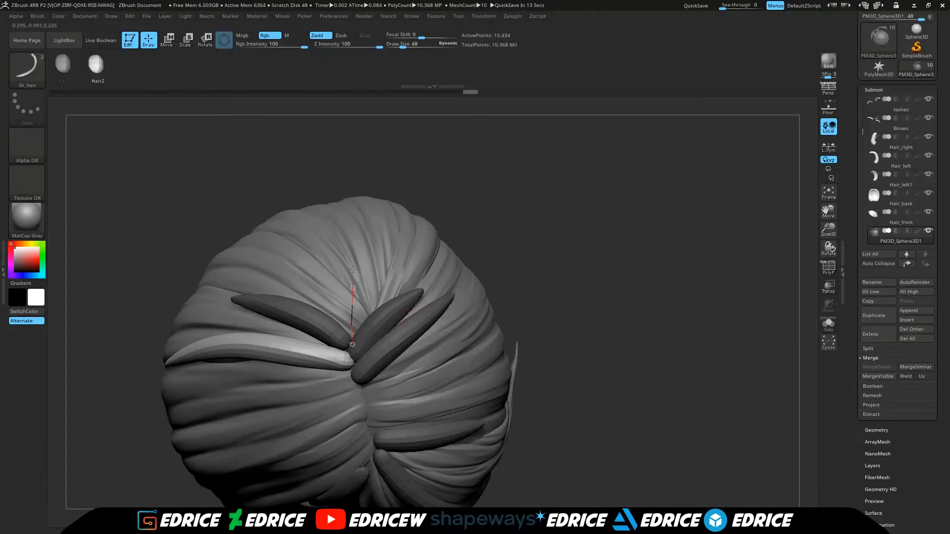
# Step: Draw two face-framing strands along each side of the face with SK_Hair
pyautogui.moveTo(492, 288); pyautogui.dragTo(758, 208)
pyautogui.moveTo(450, 241); pyautogui.dragTo(443, 365)
pyautogui.moveTo(692, 272)
pyautogui.mouseDown()
pyautogui.moveTo(585, 264)
pyautogui.moveTo(703, 270)
pyautogui.mouseUp()
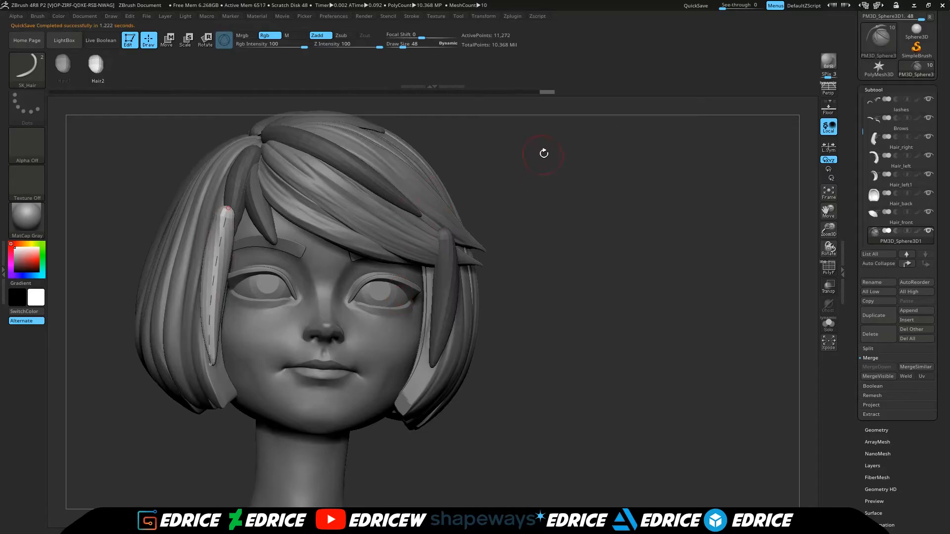
pyautogui.moveTo(540, 159); pyautogui.dragTo(244, 260)
pyautogui.moveTo(564, 243); pyautogui.dragTo(244, 239)
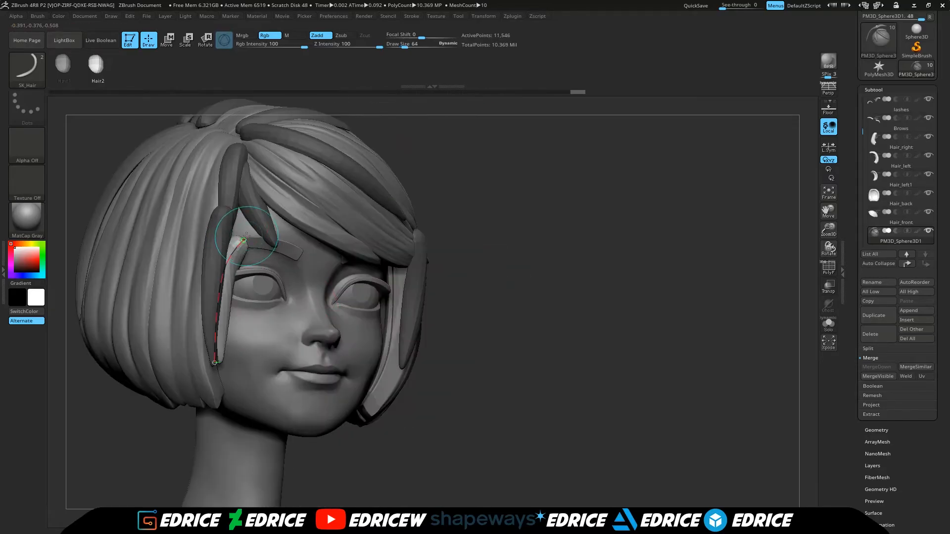
pyautogui.moveTo(397, 271); pyautogui.dragTo(380, 411)
pyautogui.moveTo(624, 317); pyautogui.dragTo(479, 319)
pyautogui.moveTo(534, 168); pyautogui.dragTo(614, 166)
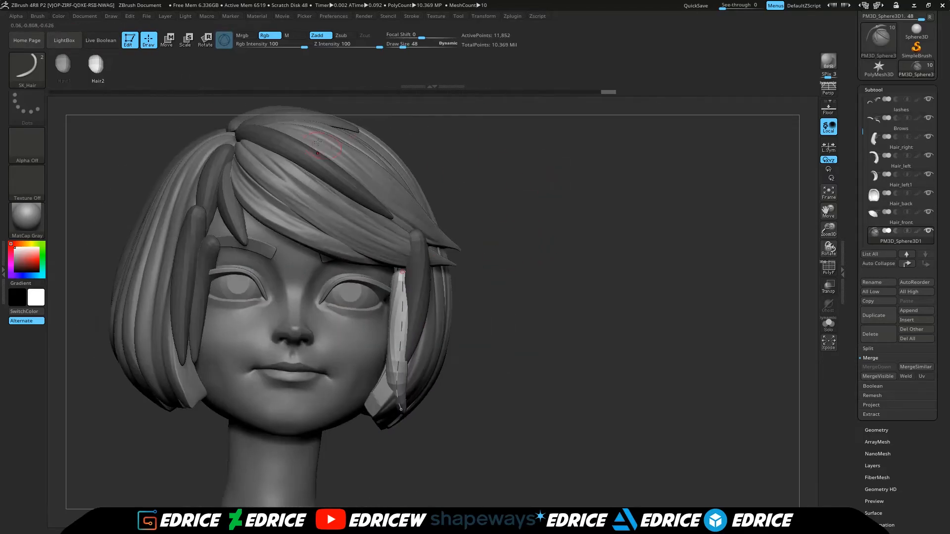
# Step: Clear the mask on the new strands and give each strand its own polygroup with Auto Groups
pyautogui.click(28, 68)
pyautogui.click(341, 80)
pyautogui.keyDown('ctrl'); pyautogui.moveTo(573, 266); pyautogui.dragTo(586, 277); pyautogui.keyUp('ctrl')
pyautogui.moveTo(574, 275); pyautogui.dragTo(537, 281)
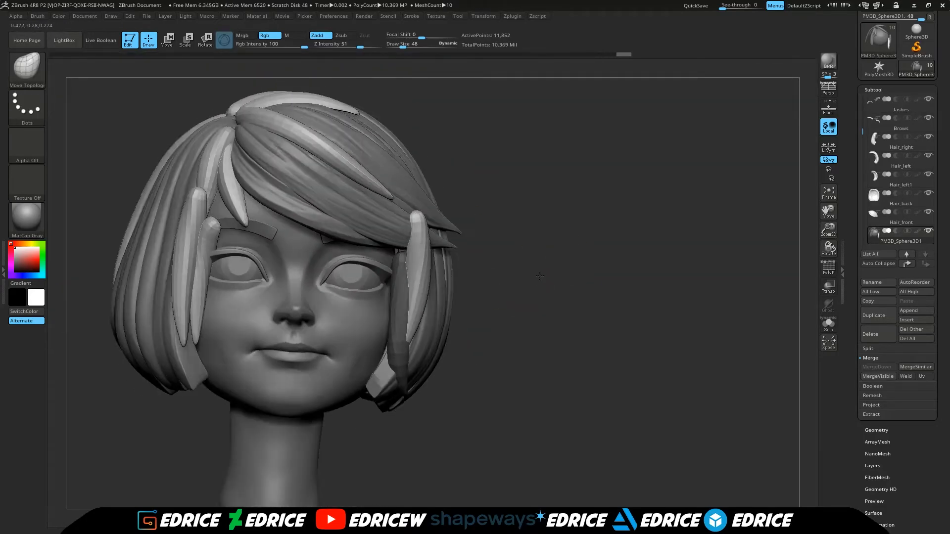
pyautogui.moveTo(914, 435); pyautogui.dragTo(914, 396)
pyautogui.moveTo(873, 367); pyautogui.dragTo(874, 329)
pyautogui.moveTo(889, 446); pyautogui.dragTo(889, 388)
pyautogui.click(878, 425)
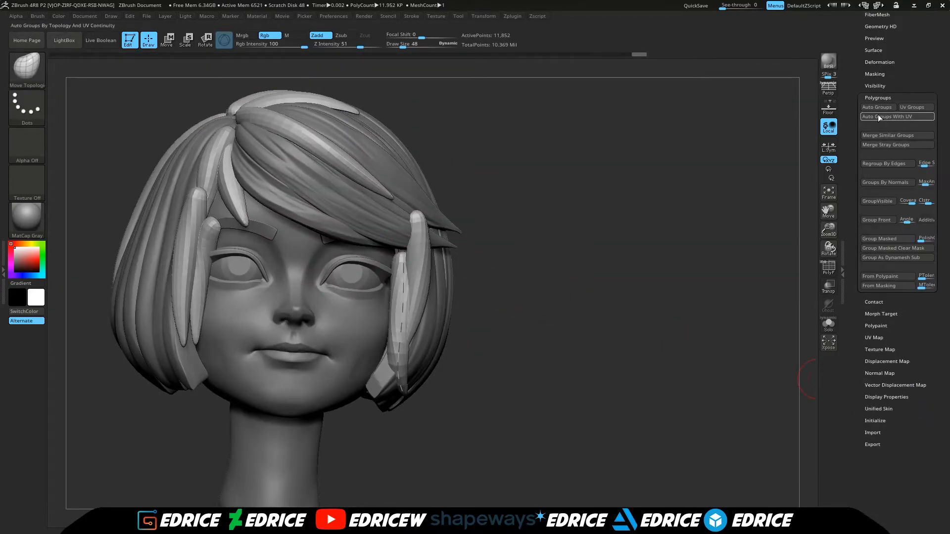
pyautogui.click(878, 108)
# Step: Make Move Topological the active brush and turn on the PolyFrame display for the grouped strands
pyautogui.moveTo(653, 267); pyautogui.dragTo(550, 267)
pyautogui.click(27, 68)
pyautogui.click(567, 79)
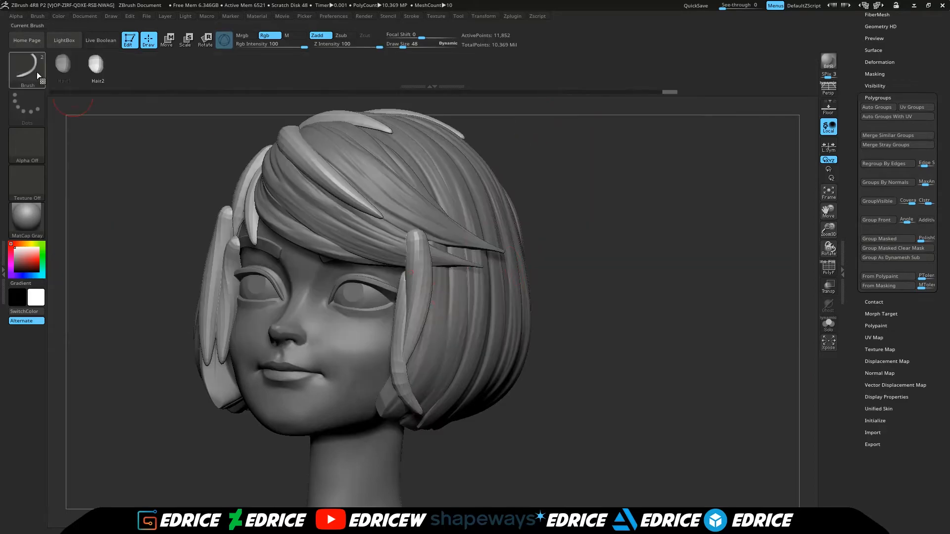
pyautogui.click(27, 68)
pyautogui.click(343, 80)
pyautogui.moveTo(555, 225)
pyautogui.keyDown('shift'); pyautogui.mouseDown()
pyautogui.moveTo(610, 220)
pyautogui.moveTo(549, 218)
pyautogui.mouseUp(); pyautogui.keyUp('shift')
pyautogui.moveTo(922, 325); pyautogui.dragTo(922, 417)
pyautogui.click(835, 270)
pyautogui.moveTo(762, 210); pyautogui.dragTo(812, 287)
# Step: Isolate the red side strand and adjust its root against the hair with Move Topological at draw size 157
pyautogui.moveTo(450, 149); pyautogui.dragTo(524, 179)
pyautogui.moveTo(259, 319); pyautogui.dragTo(208, 317)
pyautogui.keyDown('ctrl'); pyautogui.keyDown('shift'); pyautogui.click(243, 430); pyautogui.keyUp('shift'); pyautogui.keyUp('ctrl')
pyautogui.moveTo(494, 173)
pyautogui.mouseDown()
pyautogui.moveTo(451, 172)
pyautogui.moveTo(232, 329)
pyautogui.mouseUp()
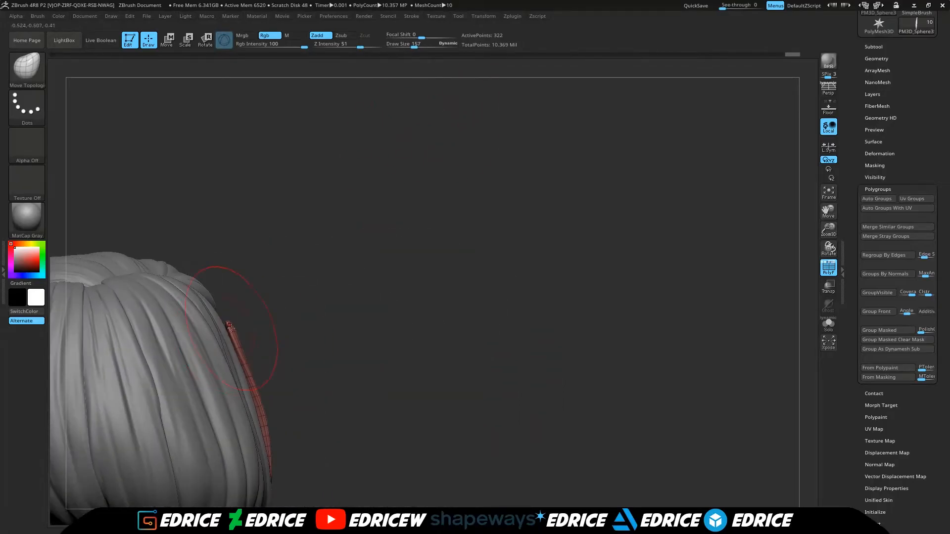
pyautogui.moveTo(282, 454); pyautogui.dragTo(461, 203)
pyautogui.keyDown('ctrl'); pyautogui.keyDown('shift'); pyautogui.click(584, 307); pyautogui.keyUp('shift'); pyautogui.keyUp('ctrl')
# Step: Nudge the side strand into place against the hair surface in small moves with Move Topological
pyautogui.moveTo(584, 307)
pyautogui.mouseDown()
pyautogui.moveTo(651, 297)
pyautogui.moveTo(574, 292)
pyautogui.mouseUp()
pyautogui.moveTo(825, 211); pyautogui.dragTo(803, 119)
pyautogui.moveTo(638, 198); pyautogui.dragTo(440, 164)
pyautogui.moveTo(135, 339); pyautogui.dragTo(130, 341)
pyautogui.moveTo(317, 149)
pyautogui.mouseDown()
pyautogui.moveTo(441, 168)
pyautogui.moveTo(445, 124)
pyautogui.mouseUp()
pyautogui.moveTo(136, 341); pyautogui.dragTo(143, 336)
pyautogui.moveTo(446, 163); pyautogui.dragTo(321, 149)
pyautogui.moveTo(219, 357); pyautogui.dragTo(224, 352)
# Step: Isolate the purple strand at the crown and shift its root with Move Topological
pyautogui.moveTo(569, 238)
pyautogui.mouseDown()
pyautogui.moveTo(608, 228)
pyautogui.moveTo(792, 239)
pyautogui.moveTo(811, 257)
pyautogui.mouseUp()
pyautogui.moveTo(825, 204); pyautogui.dragTo(881, 223)
pyautogui.moveTo(693, 223); pyautogui.dragTo(704, 350)
pyautogui.keyDown('ctrl'); pyautogui.keyDown('shift'); pyautogui.click(324, 290); pyautogui.keyUp('shift'); pyautogui.keyUp('ctrl')
pyautogui.moveTo(535, 277); pyautogui.dragTo(535, 163)
pyautogui.moveTo(321, 322); pyautogui.dragTo(317, 329)
pyautogui.moveTo(525, 238); pyautogui.dragTo(514, 287)
pyautogui.moveTo(488, 342)
pyautogui.mouseDown()
pyautogui.moveTo(469, 263)
pyautogui.moveTo(515, 328)
pyautogui.mouseUp()
# Step: Narrow the root of the purple crown strand with the Pinch brush and unhide the remaining strands
pyautogui.press('b')
pyautogui.click(382, 79)
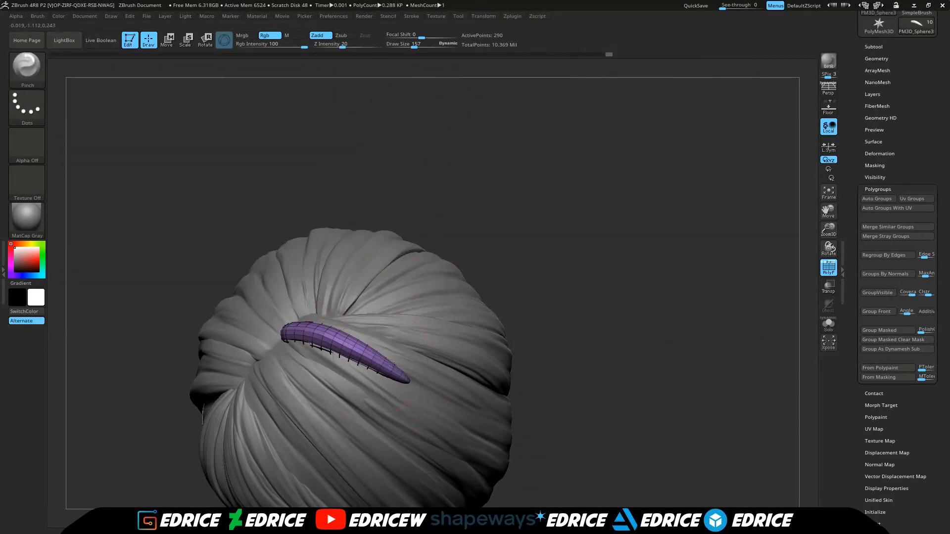
pyautogui.moveTo(290, 327); pyautogui.dragTo(297, 332)
pyautogui.moveTo(436, 287)
pyautogui.mouseDown()
pyautogui.moveTo(452, 226)
pyautogui.moveTo(470, 222)
pyautogui.moveTo(445, 278)
pyautogui.mouseUp()
pyautogui.moveTo(277, 336); pyautogui.dragTo(292, 339)
pyautogui.moveTo(500, 268)
pyautogui.mouseDown()
pyautogui.moveTo(543, 204)
pyautogui.moveTo(525, 178)
pyautogui.mouseUp()
pyautogui.keyDown('ctrl'); pyautogui.keyDown('shift'); pyautogui.click(544, 203); pyautogui.keyUp('shift'); pyautogui.keyUp('ctrl')
# Step: Isolate the next strand near the parting, slim it with Pinch and unhide the remaining strands
pyautogui.keyDown('ctrl'); pyautogui.keyDown('shift'); pyautogui.click(302, 388); pyautogui.keyUp('shift'); pyautogui.keyUp('ctrl')
pyautogui.moveTo(433, 241)
pyautogui.mouseDown()
pyautogui.moveTo(313, 378)
pyautogui.moveTo(316, 391)
pyautogui.mouseUp()
pyautogui.moveTo(534, 346); pyautogui.dragTo(488, 260)
pyautogui.keyDown('ctrl'); pyautogui.keyDown('shift'); pyautogui.click(488, 260); pyautogui.keyUp('shift'); pyautogui.keyUp('ctrl')
# Step: Isolate the long yellow strand across the fringe and pinch it along its length at draw size 157
pyautogui.moveTo(544, 247); pyautogui.dragTo(718, 251)
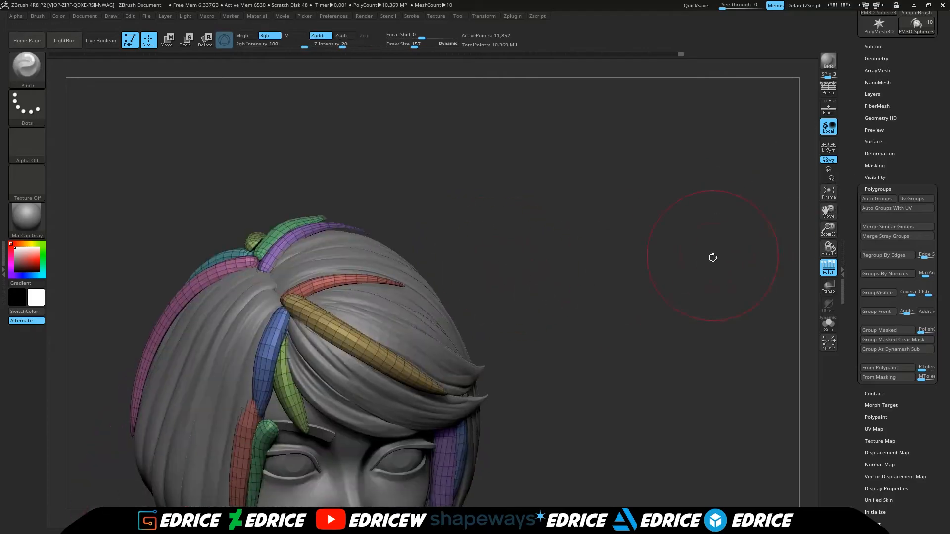
pyautogui.keyDown('ctrl'); pyautogui.keyDown('shift'); pyautogui.click(361, 335); pyautogui.keyUp('shift'); pyautogui.keyUp('ctrl')
pyautogui.moveTo(544, 223); pyautogui.dragTo(524, 277)
pyautogui.moveTo(346, 347); pyautogui.dragTo(421, 378)
pyautogui.moveTo(446, 188); pyautogui.dragTo(318, 322)
pyautogui.keyDown('ctrl'); pyautogui.keyDown('shift'); pyautogui.click(399, 240); pyautogui.keyUp('shift'); pyautogui.keyUp('ctrl')
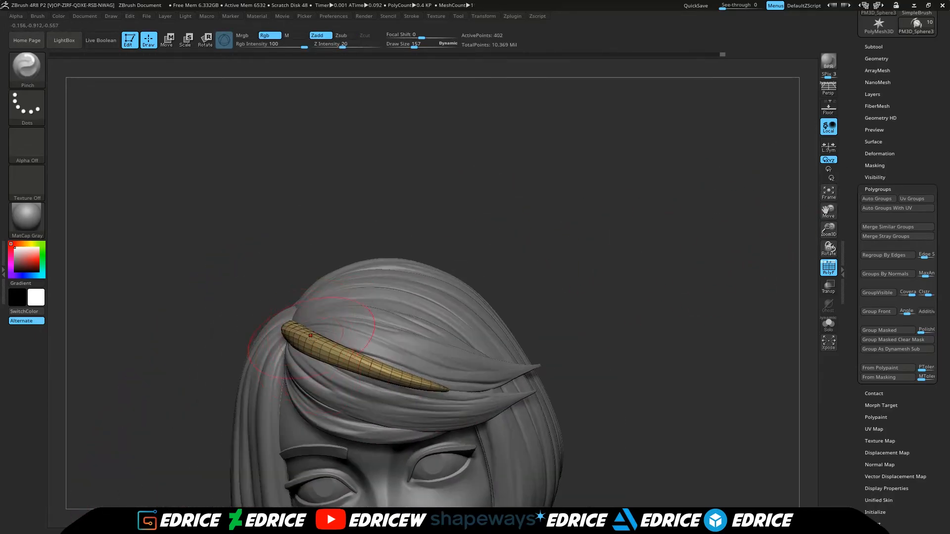
# Step: Undo the last pinch strokes, slim the long fringe strand again with Pinch and unhide the remaining strands
pyautogui.hotkey('ctrl', 'z')
pyautogui.hotkey('ctrl', 'z')
pyautogui.hotkey('ctrl', 'z')
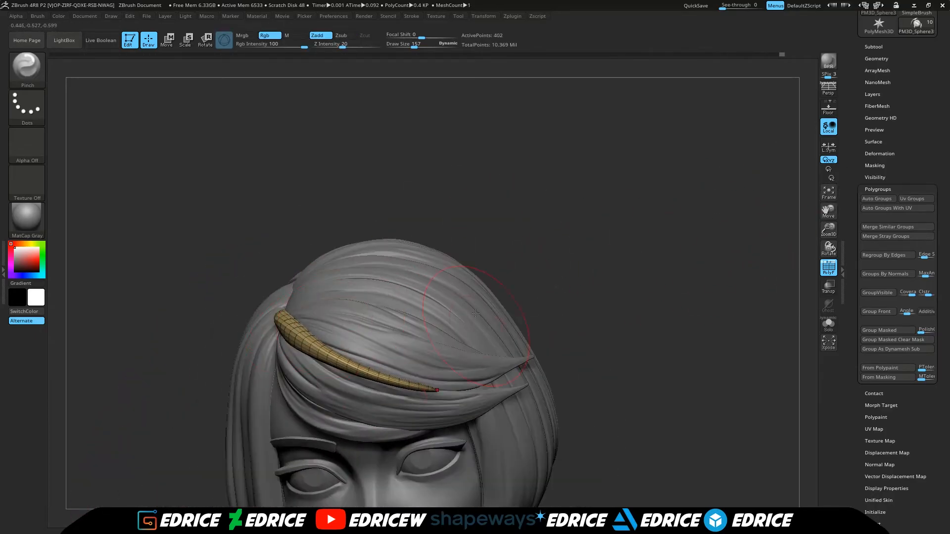
pyautogui.moveTo(298, 344); pyautogui.dragTo(377, 374)
pyautogui.moveTo(496, 300); pyautogui.dragTo(455, 287)
pyautogui.keyDown('ctrl'); pyautogui.keyDown('shift'); pyautogui.click(472, 178); pyautogui.keyUp('shift'); pyautogui.keyUp('ctrl')
pyautogui.moveTo(473, 178); pyautogui.dragTo(441, 174)
# Step: Adjust the strand roots at the front of the parting with Move Topological at draw size 157
pyautogui.click(26, 70)
pyautogui.click(305, 81)
pyautogui.moveTo(415, 47); pyautogui.dragTo(419, 46)
pyautogui.moveTo(325, 240); pyautogui.dragTo(475, 213)
pyautogui.moveTo(420, 47); pyautogui.dragTo(415, 47)
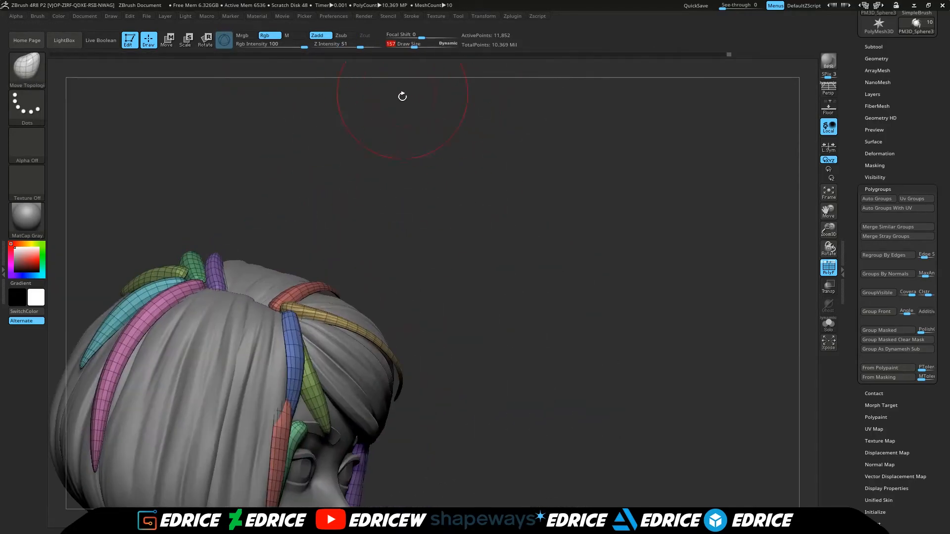
pyautogui.moveTo(430, 188); pyautogui.dragTo(436, 158)
pyautogui.moveTo(287, 307); pyautogui.dragTo(294, 302)
pyautogui.moveTo(475, 223)
pyautogui.mouseDown()
pyautogui.moveTo(401, 217)
pyautogui.moveTo(371, 257)
pyautogui.mouseUp()
# Step: Isolate the blue strand beside the parting, slim it with Pinch at draw size 90 and unhide the remaining strands
pyautogui.keyDown('ctrl'); pyautogui.keyDown('shift'); pyautogui.click(263, 346); pyautogui.keyUp('shift'); pyautogui.keyUp('ctrl')
pyautogui.click(26, 69)
pyautogui.click(69, 81)
pyautogui.moveTo(277, 322); pyautogui.dragTo(248, 376)
pyautogui.moveTo(381, 253); pyautogui.dragTo(342, 242)
pyautogui.moveTo(253, 363); pyautogui.dragTo(265, 334)
pyautogui.moveTo(366, 257); pyautogui.dragTo(401, 250)
pyautogui.moveTo(270, 344); pyautogui.dragTo(284, 319)
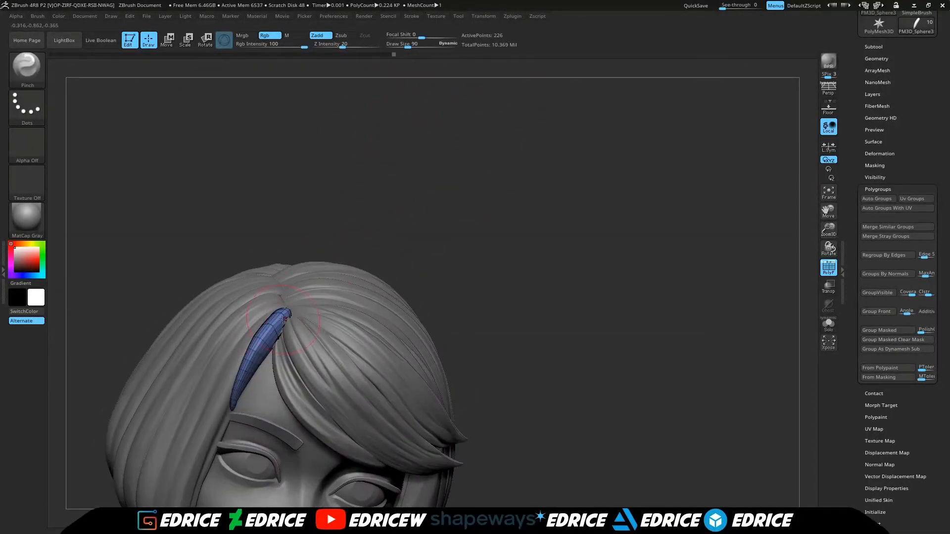
pyautogui.keyDown('ctrl'); pyautogui.keyDown('shift'); pyautogui.click(489, 197); pyautogui.keyUp('shift'); pyautogui.keyUp('ctrl')
# Step: Isolate the green strand over the forehead, thin it from root to tip with Pinch and unhide the remaining strands
pyautogui.moveTo(489, 203); pyautogui.dragTo(446, 213)
pyautogui.keyDown('ctrl'); pyautogui.keyDown('shift'); pyautogui.click(321, 270); pyautogui.keyUp('shift'); pyautogui.keyUp('ctrl')
pyautogui.moveTo(315, 303); pyautogui.dragTo(319, 284)
pyautogui.moveTo(313, 297); pyautogui.dragTo(316, 342)
pyautogui.moveTo(500, 227); pyautogui.dragTo(535, 200)
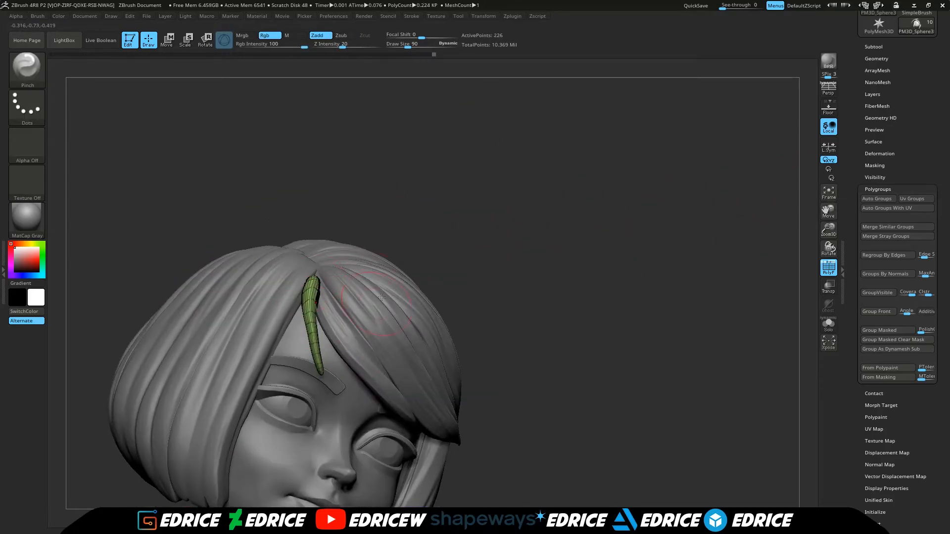
pyautogui.moveTo(510, 361); pyautogui.dragTo(514, 404)
pyautogui.moveTo(317, 321); pyautogui.dragTo(321, 366)
pyautogui.moveTo(517, 242); pyautogui.dragTo(519, 297)
pyautogui.moveTo(319, 297); pyautogui.dragTo(317, 346)
pyautogui.keyDown('ctrl'); pyautogui.keyDown('shift'); pyautogui.click(505, 203); pyautogui.keyUp('shift'); pyautogui.keyUp('ctrl')
# Step: Isolate the long strand running down from the crown, slim it with repeated Pinch strokes and unhide the remaining strands
pyautogui.moveTo(544, 212)
pyautogui.mouseDown()
pyautogui.moveTo(603, 163)
pyautogui.moveTo(582, 289)
pyautogui.moveTo(564, 222)
pyautogui.mouseUp()
pyautogui.keyDown('ctrl'); pyautogui.keyDown('shift'); pyautogui.click(198, 217); pyautogui.keyUp('shift'); pyautogui.keyUp('ctrl')
pyautogui.keyDown('shift'); pyautogui.moveTo(341, 267); pyautogui.dragTo(376, 236); pyautogui.keyUp('shift')
pyautogui.moveTo(535, 248); pyautogui.dragTo(584, 258)
pyautogui.moveTo(346, 242); pyautogui.dragTo(287, 311)
pyautogui.moveTo(545, 258)
pyautogui.mouseDown()
pyautogui.moveTo(564, 263)
pyautogui.moveTo(535, 252)
pyautogui.mouseUp()
pyautogui.moveTo(337, 243); pyautogui.dragTo(270, 347)
pyautogui.moveTo(554, 247); pyautogui.dragTo(524, 218)
pyautogui.moveTo(396, 213); pyautogui.dragTo(317, 267)
pyautogui.moveTo(574, 168)
pyautogui.mouseDown()
pyautogui.moveTo(583, 159)
pyautogui.moveTo(613, 183)
pyautogui.mouseUp()
pyautogui.moveTo(307, 282)
pyautogui.mouseDown()
pyautogui.moveTo(346, 243)
pyautogui.moveTo(292, 306)
pyautogui.mouseUp()
pyautogui.keyDown('ctrl'); pyautogui.keyDown('shift'); pyautogui.click(624, 218); pyautogui.keyUp('shift'); pyautogui.keyUp('ctrl')
# Step: Isolate the teal strand behind the crown, slim it with Pinch and unhide the remaining strands
pyautogui.moveTo(711, 181)
pyautogui.mouseDown()
pyautogui.moveTo(732, 191)
pyautogui.moveTo(712, 247)
pyautogui.mouseUp()
pyautogui.keyDown('ctrl'); pyautogui.keyDown('shift'); pyautogui.click(326, 310); pyautogui.keyUp('shift'); pyautogui.keyUp('ctrl')
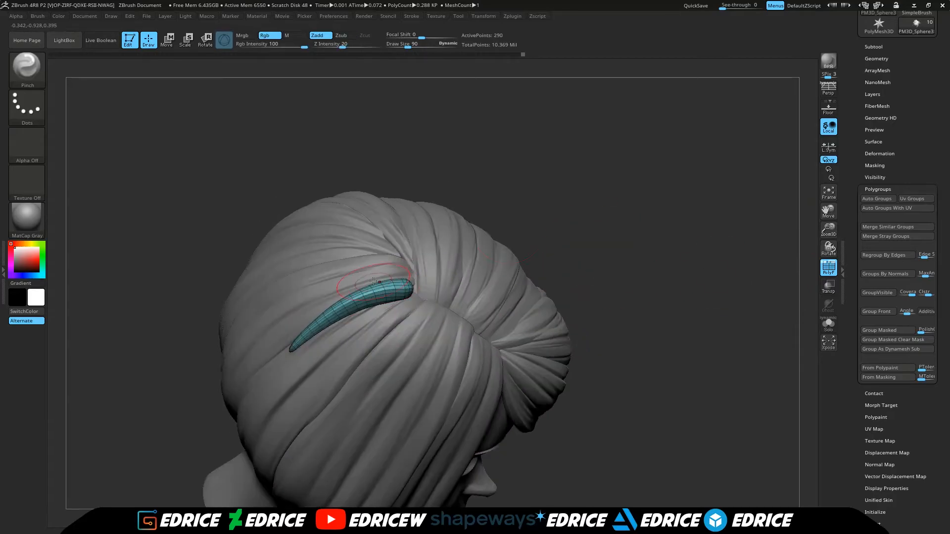
pyautogui.moveTo(322, 312); pyautogui.dragTo(376, 290)
pyautogui.keyDown('ctrl'); pyautogui.keyDown('shift'); pyautogui.click(623, 213); pyautogui.keyUp('shift'); pyautogui.keyUp('ctrl')
# Step: Isolate the green strand on the crown, slim it with Pinch and unhide the remaining strands
pyautogui.moveTo(643, 208)
pyautogui.mouseDown()
pyautogui.moveTo(604, 228)
pyautogui.moveTo(633, 237)
pyautogui.mouseUp()
pyautogui.keyDown('ctrl'); pyautogui.keyDown('shift'); pyautogui.click(391, 257); pyautogui.keyUp('shift'); pyautogui.keyUp('ctrl')
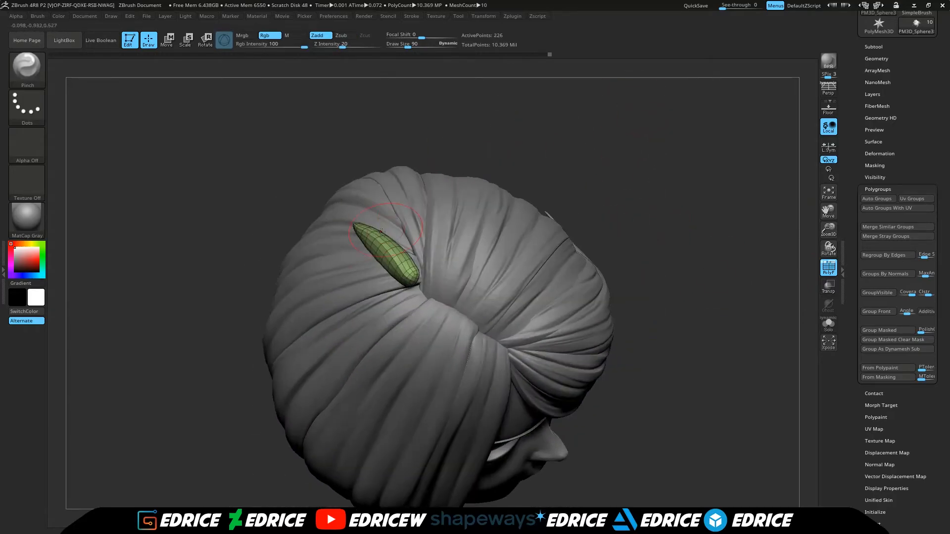
pyautogui.moveTo(594, 208); pyautogui.dragTo(638, 188)
pyautogui.moveTo(401, 267); pyautogui.dragTo(380, 250)
pyautogui.moveTo(624, 207)
pyautogui.mouseDown()
pyautogui.moveTo(659, 218)
pyautogui.moveTo(658, 178)
pyautogui.moveTo(623, 233)
pyautogui.mouseUp()
pyautogui.moveTo(418, 222)
pyautogui.mouseDown()
pyautogui.moveTo(413, 260)
pyautogui.moveTo(420, 232)
pyautogui.mouseUp()
pyautogui.moveTo(623, 188)
pyautogui.mouseDown()
pyautogui.moveTo(589, 149)
pyautogui.moveTo(586, 109)
pyautogui.moveTo(643, 123)
pyautogui.moveTo(589, 183)
pyautogui.mouseUp()
pyautogui.keyDown('ctrl'); pyautogui.keyDown('shift'); pyautogui.click(585, 108); pyautogui.keyUp('shift'); pyautogui.keyUp('ctrl')
# Step: Check further strands in isolation and regenerate the polygroups of the loose strands with Auto Groups
pyautogui.keyDown('ctrl'); pyautogui.keyDown('shift'); pyautogui.click(355, 326); pyautogui.keyUp('shift'); pyautogui.keyUp('ctrl')
pyautogui.keyDown('ctrl'); pyautogui.keyDown('shift'); pyautogui.click(454, 259); pyautogui.keyUp('shift'); pyautogui.keyUp('ctrl')
pyautogui.keyDown('ctrl'); pyautogui.keyDown('shift'); pyautogui.click(352, 359); pyautogui.keyUp('shift'); pyautogui.keyUp('ctrl')
pyautogui.moveTo(618, 222)
pyautogui.mouseDown()
pyautogui.moveTo(588, 217)
pyautogui.moveTo(629, 207)
pyautogui.moveTo(549, 223)
pyautogui.mouseUp()
pyautogui.keyDown('ctrl'); pyautogui.keyDown('shift'); pyautogui.click(609, 183); pyautogui.keyUp('shift'); pyautogui.keyUp('ctrl')
pyautogui.click(877, 199)
# Step: Isolate the long strand at the side of the bob, slim its lower part with Pinch and unhide the rest
pyautogui.moveTo(508, 179); pyautogui.dragTo(618, 178)
pyautogui.keyDown('ctrl'); pyautogui.keyDown('shift'); pyautogui.click(273, 336); pyautogui.keyUp('shift'); pyautogui.keyUp('ctrl')
pyautogui.moveTo(297, 386); pyautogui.dragTo(296, 406)
pyautogui.moveTo(593, 173); pyautogui.dragTo(569, 148)
pyautogui.moveTo(299, 428); pyautogui.dragTo(300, 438)
pyautogui.moveTo(492, 118)
pyautogui.mouseDown()
pyautogui.moveTo(528, 134)
pyautogui.moveTo(551, 163)
pyautogui.moveTo(500, 144)
pyautogui.mouseUp()
pyautogui.keyDown('ctrl'); pyautogui.keyDown('shift'); pyautogui.click(528, 133); pyautogui.keyUp('shift'); pyautogui.keyUp('ctrl')
# Step: Inspect one more strand in isolation, unhide the rest and smooth the root of a strand beside the parting
pyautogui.keyDown('ctrl'); pyautogui.keyDown('shift'); pyautogui.click(503, 292); pyautogui.keyUp('shift'); pyautogui.keyUp('ctrl')
pyautogui.moveTo(665, 265); pyautogui.dragTo(717, 247)
pyautogui.keyDown('ctrl'); pyautogui.keyDown('shift'); pyautogui.click(638, 237); pyautogui.keyUp('shift'); pyautogui.keyUp('ctrl')
pyautogui.click(891, 58)
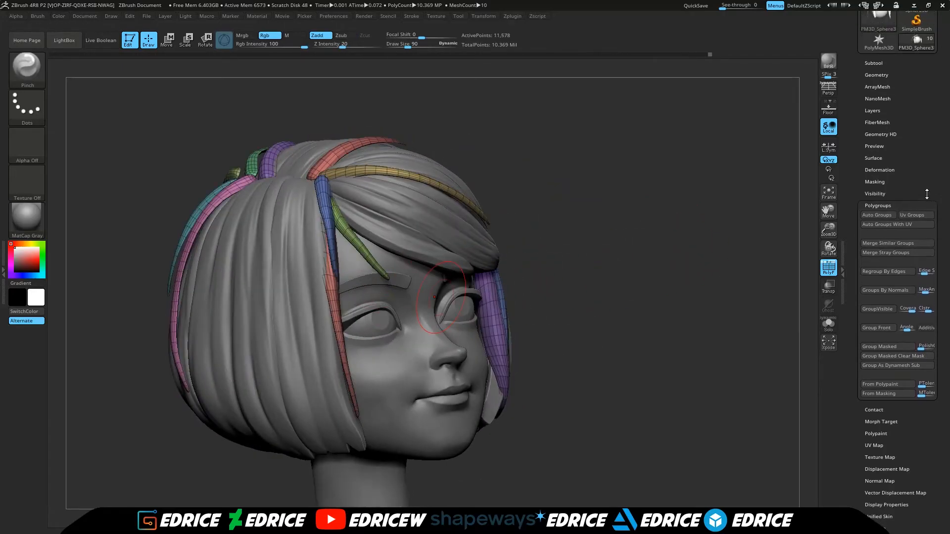
pyautogui.click(888, 308)
pyautogui.moveTo(668, 316)
pyautogui.mouseDown()
pyautogui.moveTo(587, 334)
pyautogui.moveTo(663, 395)
pyautogui.mouseUp()
pyautogui.keyDown('shift'); pyautogui.moveTo(328, 196); pyautogui.dragTo(337, 223); pyautogui.keyUp('shift')
pyautogui.moveTo(692, 277)
pyautogui.mouseDown()
pyautogui.moveTo(673, 203)
pyautogui.moveTo(767, 320)
pyautogui.moveTo(787, 247)
pyautogui.mouseUp()
# Step: Tuck the strand roots at the crown closer to the hair with Move Topological at draw size 45
pyautogui.click(27, 68)
pyautogui.click(341, 80)
pyautogui.moveTo(407, 46); pyautogui.dragTo(412, 46)
pyautogui.keyDown('alt'); pyautogui.moveTo(496, 80); pyautogui.dragTo(514, 149); pyautogui.keyUp('alt')
pyautogui.moveTo(594, 148); pyautogui.dragTo(520, 207)
pyautogui.moveTo(449, 198); pyautogui.dragTo(401, 264)
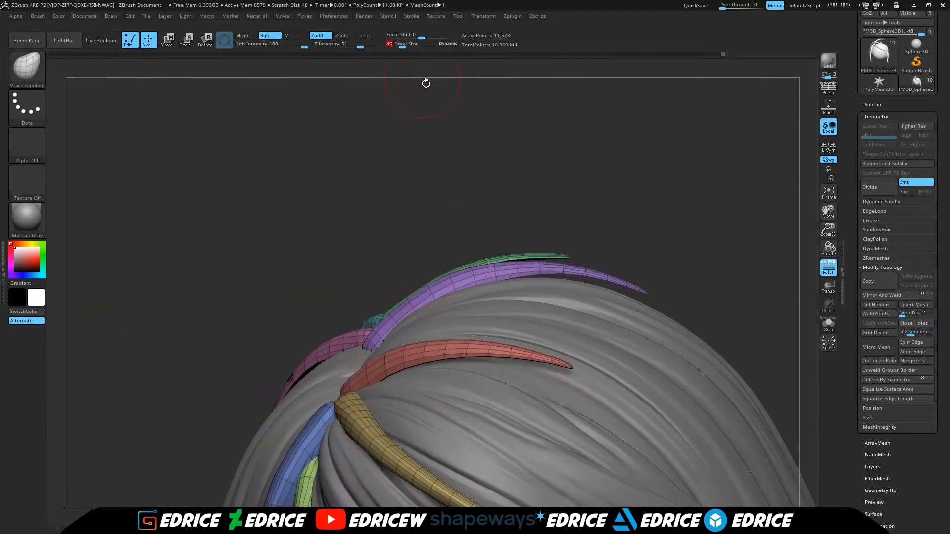
pyautogui.moveTo(410, 64); pyautogui.dragTo(475, 94)
pyautogui.moveTo(314, 335); pyautogui.dragTo(322, 341)
pyautogui.moveTo(475, 149)
pyautogui.mouseDown()
pyautogui.moveTo(416, 128)
pyautogui.moveTo(441, 168)
pyautogui.mouseUp()
pyautogui.moveTo(371, 317); pyautogui.dragTo(377, 324)
pyautogui.moveTo(495, 129)
pyautogui.mouseDown()
pyautogui.moveTo(460, 217)
pyautogui.moveTo(425, 198)
pyautogui.mouseUp()
pyautogui.moveTo(371, 334); pyautogui.dragTo(377, 338)
# Step: Nudge the roots of the blue and yellow strands into place at the front of the parting with Move Topological
pyautogui.moveTo(611, 198); pyautogui.dragTo(598, 119)
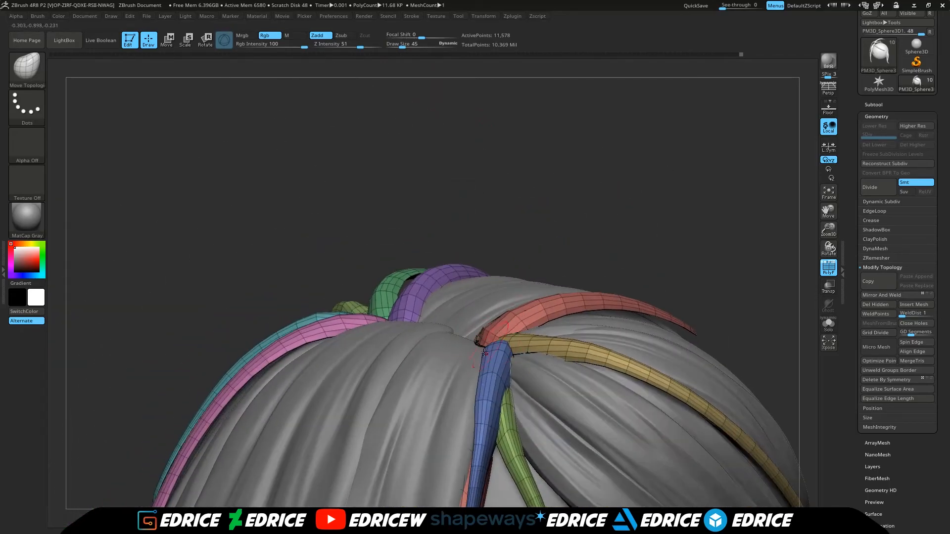
pyautogui.moveTo(484, 354); pyautogui.dragTo(487, 350)
pyautogui.moveTo(487, 213); pyautogui.dragTo(540, 218)
pyautogui.moveTo(615, 270); pyautogui.dragTo(663, 258)
pyautogui.moveTo(513, 344); pyautogui.dragTo(507, 340)
pyautogui.moveTo(688, 208)
pyautogui.mouseDown()
pyautogui.moveTo(630, 229)
pyautogui.moveTo(654, 198)
pyautogui.mouseUp()
pyautogui.moveTo(830, 229)
pyautogui.mouseDown()
pyautogui.moveTo(838, 234)
pyautogui.moveTo(732, 170)
pyautogui.mouseUp()
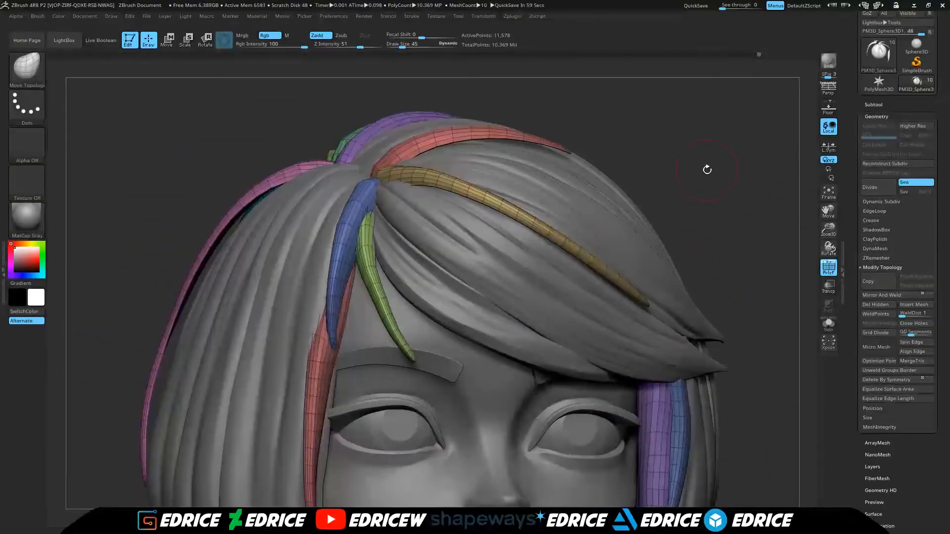
pyautogui.moveTo(707, 169); pyautogui.dragTo(712, 144)
# Step: Turn off the polyframe display and subdivide the loose strands to level 2
pyautogui.hotkey('shift', 'f')
pyautogui.hotkey('ctrl', 'd')
pyautogui.moveTo(767, 296); pyautogui.dragTo(694, 134)
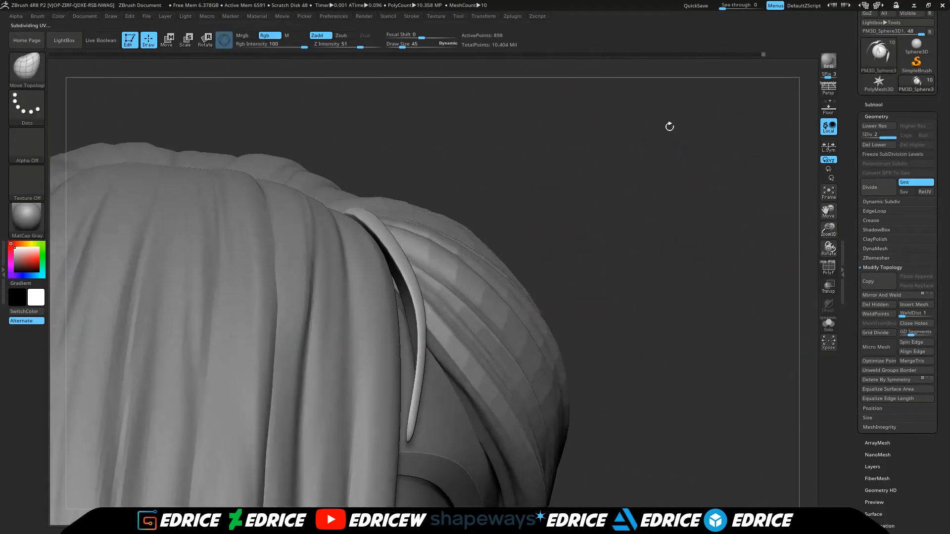
# Step: Switch to the Inflat brush, isolate a strand beside the parting to adjust its thickness and unhide the rest
pyautogui.press('b')
pyautogui.press('c')
pyautogui.press('c')
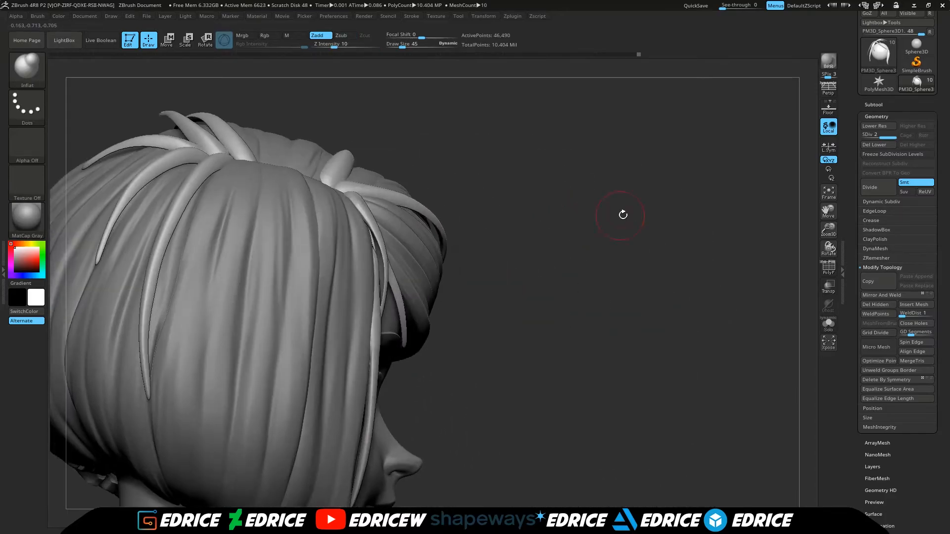
pyautogui.moveTo(623, 214); pyautogui.dragTo(638, 257)
pyautogui.keyDown('ctrl'); pyautogui.keyDown('shift'); pyautogui.click(430, 280); pyautogui.keyUp('shift'); pyautogui.keyUp('ctrl')
pyautogui.moveTo(482, 215); pyautogui.dragTo(515, 227)
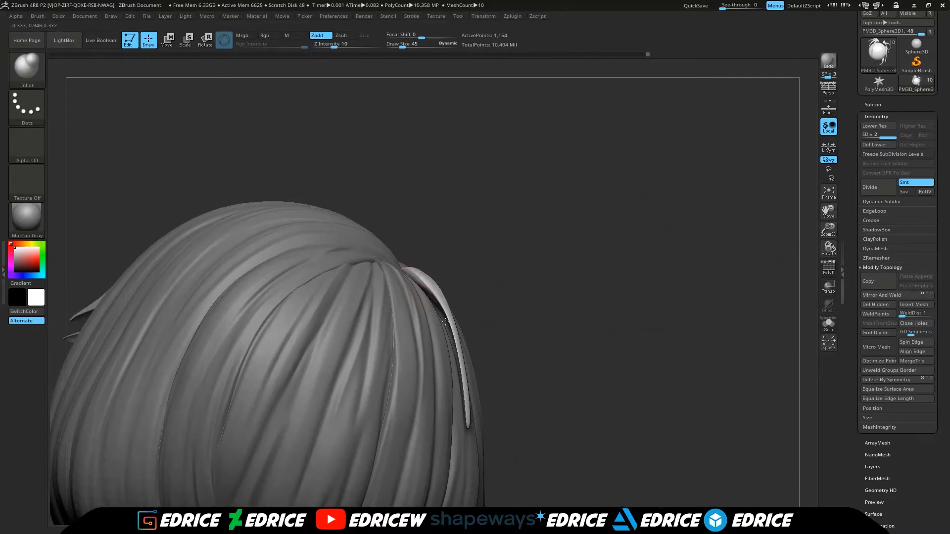
pyautogui.moveTo(583, 222)
pyautogui.mouseDown()
pyautogui.moveTo(530, 222)
pyautogui.moveTo(555, 168)
pyautogui.mouseUp()
pyautogui.keyDown('ctrl'); pyautogui.keyDown('shift'); pyautogui.click(555, 167); pyautogui.keyUp('shift'); pyautogui.keyUp('ctrl')
# Step: Touch up the strands around the parting with Inflat and smooth the uneven spot near a strand's root
pyautogui.moveTo(619, 168)
pyautogui.mouseDown()
pyautogui.moveTo(677, 165)
pyautogui.moveTo(608, 197)
pyautogui.mouseUp()
pyautogui.keyDown('alt'); pyautogui.click(441, 283); pyautogui.keyUp('alt')
pyautogui.moveTo(611, 164)
pyautogui.mouseDown()
pyautogui.moveTo(596, 155)
pyautogui.moveTo(537, 193)
pyautogui.mouseUp()
pyautogui.keyDown('shift'); pyautogui.moveTo(451, 297); pyautogui.dragTo(462, 282); pyautogui.keyUp('shift')
pyautogui.moveTo(544, 213)
pyautogui.mouseDown()
pyautogui.moveTo(598, 191)
pyautogui.moveTo(550, 198)
pyautogui.moveTo(471, 263)
pyautogui.moveTo(487, 187)
pyautogui.moveTo(732, 282)
pyautogui.moveTo(831, 224)
pyautogui.moveTo(673, 260)
pyautogui.mouseUp()
pyautogui.keyDown('alt'); pyautogui.click(317, 267); pyautogui.keyUp('alt')
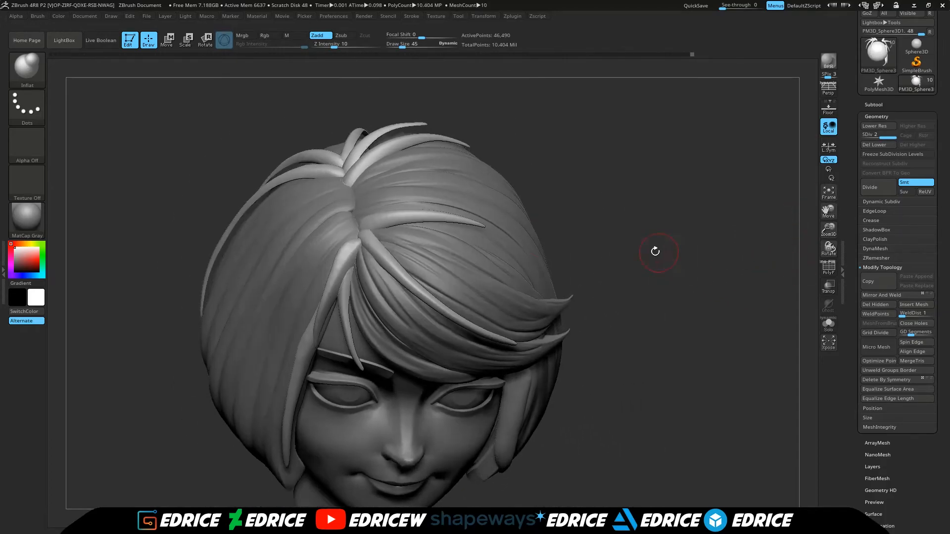
pyautogui.keyDown('ctrl'); pyautogui.keyDown('shift'); pyautogui.click(514, 238); pyautogui.keyUp('shift'); pyautogui.keyUp('ctrl')
pyautogui.moveTo(513, 239); pyautogui.dragTo(528, 84)
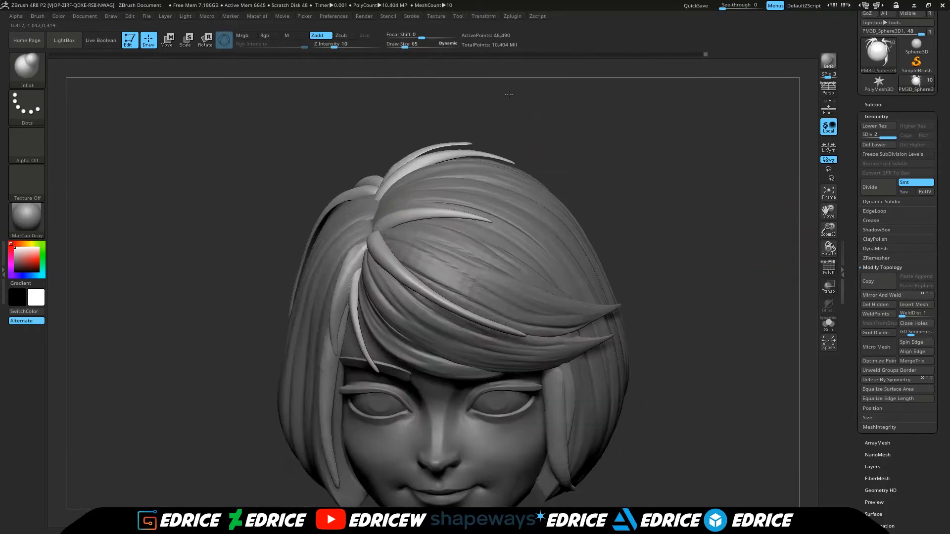
# Step: Show only the loose-strand subtool, step down to its lowest subdivision level and return to the highest
pyautogui.click(875, 104)
pyautogui.click(929, 245)
pyautogui.moveTo(638, 292); pyautogui.dragTo(637, 265)
pyautogui.click(914, 448)
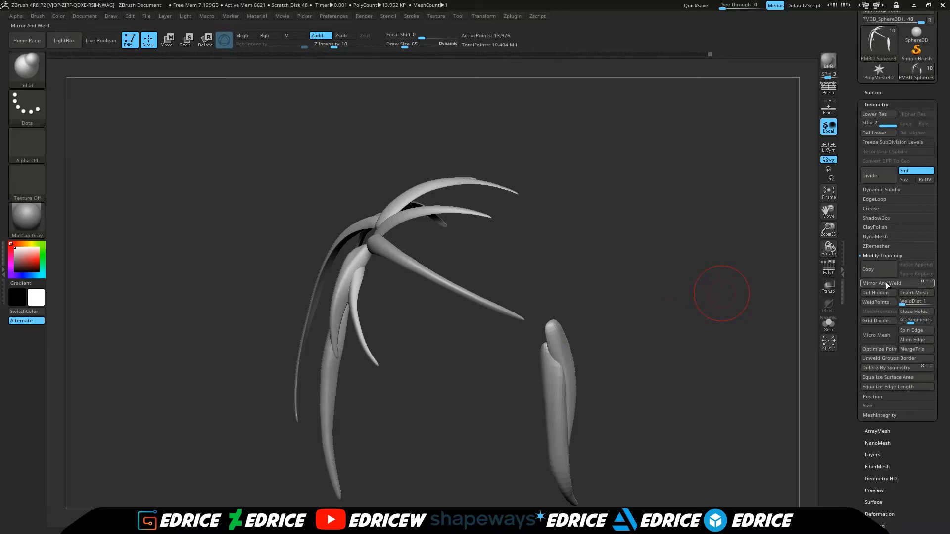
pyautogui.hotkey('shift', 'd')
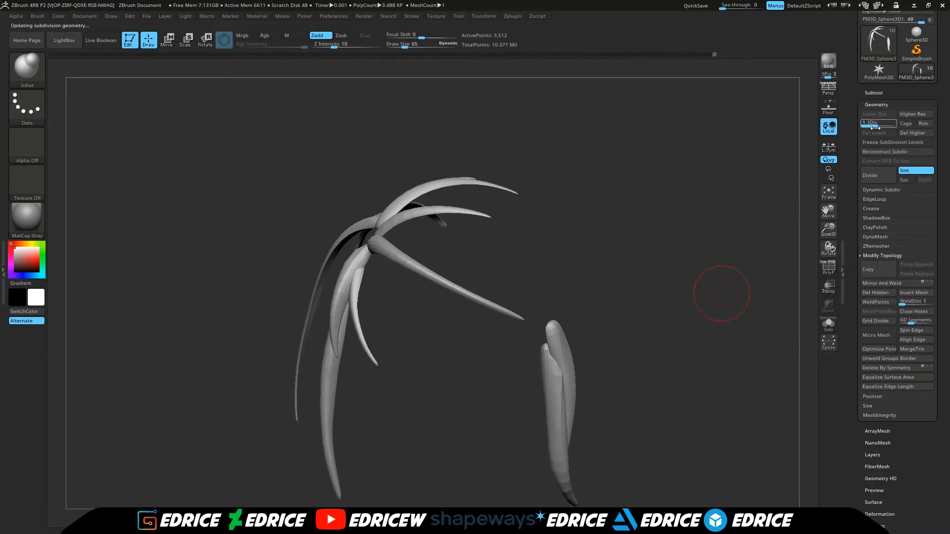
pyautogui.moveTo(879, 127); pyautogui.dragTo(890, 126)
# Step: Show all subtools again and review the haircut with its loose strands around the face
pyautogui.click(874, 93)
pyautogui.click(929, 234)
pyautogui.moveTo(718, 367); pyautogui.dragTo(741, 370)
pyautogui.moveTo(828, 211); pyautogui.dragTo(829, 128)
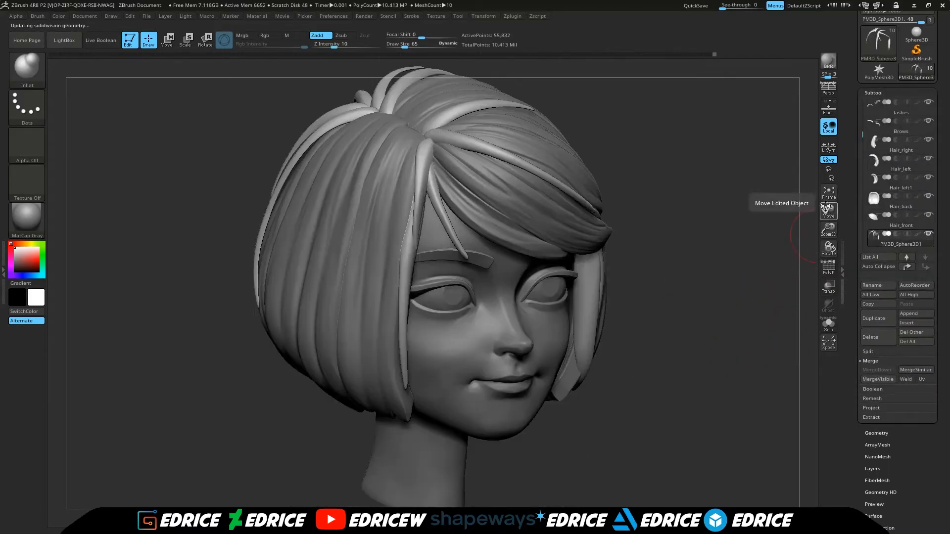
pyautogui.moveTo(733, 198); pyautogui.dragTo(683, 198)
pyautogui.moveTo(594, 114)
pyautogui.mouseDown()
pyautogui.moveTo(653, 121)
pyautogui.moveTo(701, 192)
pyautogui.mouseUp()
# Step: Select Move Elastic and shift the strands at the back of the crown closer to the hair at subdivision level 1
pyautogui.press('b')
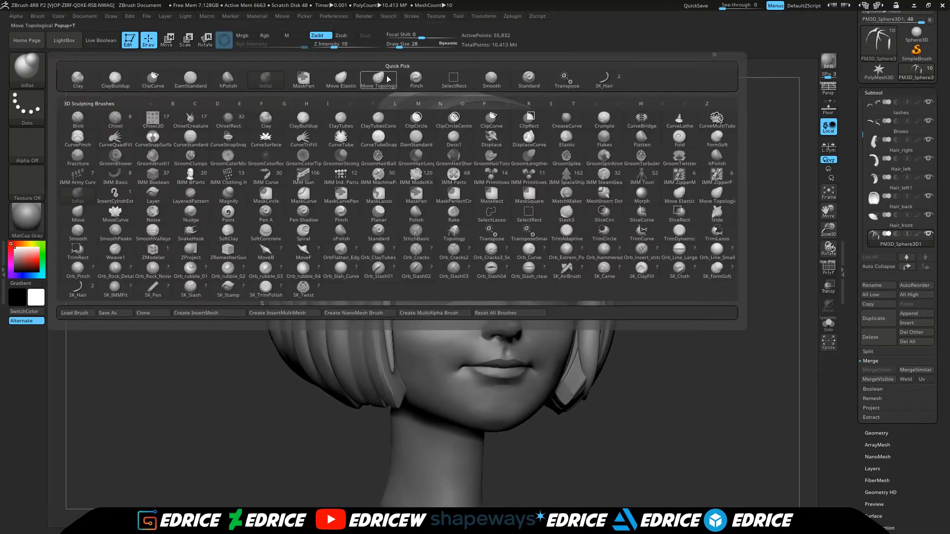
pyautogui.click(347, 83)
pyautogui.click(905, 102)
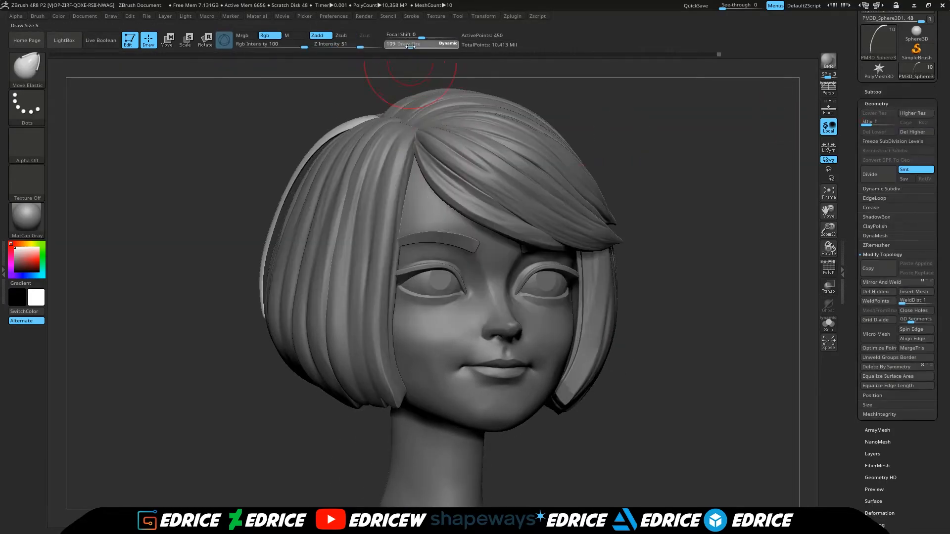
pyautogui.moveTo(633, 163)
pyautogui.mouseDown()
pyautogui.moveTo(693, 163)
pyautogui.moveTo(663, 159)
pyautogui.mouseUp()
pyautogui.moveTo(588, 148); pyautogui.dragTo(621, 149)
pyautogui.moveTo(692, 149)
pyautogui.mouseDown()
pyautogui.moveTo(609, 141)
pyautogui.moveTo(623, 142)
pyautogui.moveTo(595, 191)
pyautogui.moveTo(542, 163)
pyautogui.mouseUp()
pyautogui.keyDown('alt'); pyautogui.click(210, 199); pyautogui.keyUp('alt')
pyautogui.moveTo(220, 188); pyautogui.dragTo(226, 188)
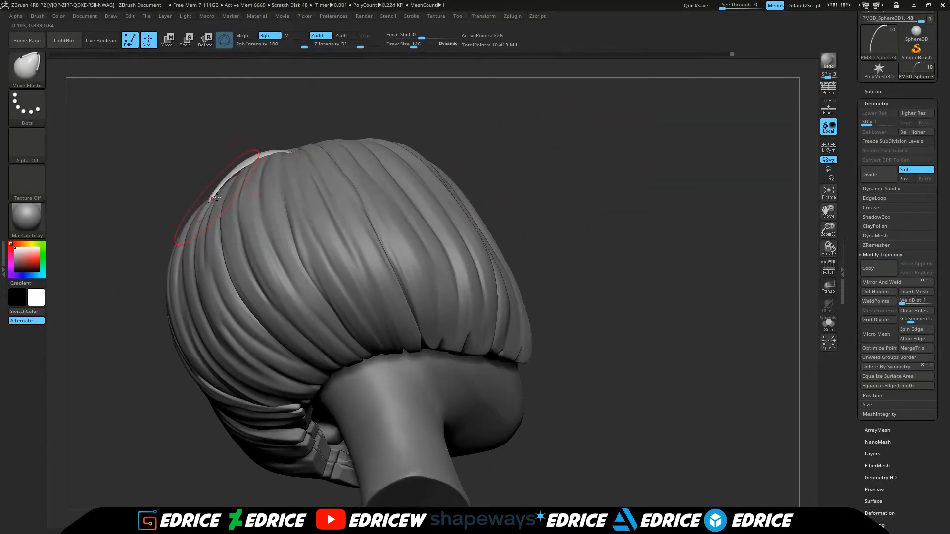
pyautogui.keyDown('ctrl'); pyautogui.keyDown('shift'); pyautogui.click(383, 100); pyautogui.keyUp('shift'); pyautogui.keyUp('ctrl')
pyautogui.moveTo(383, 100)
pyautogui.mouseDown()
pyautogui.moveTo(469, 110)
pyautogui.moveTo(458, 148)
pyautogui.mouseUp()
pyautogui.moveTo(286, 170); pyautogui.dragTo(283, 176)
pyautogui.moveTo(495, 198); pyautogui.dragTo(297, 190)
# Step: Raise the loose strands to a higher subdivision level and save the tool
pyautogui.press('d')
pyautogui.moveTo(852, 114); pyautogui.dragTo(853, 179)
pyautogui.click(916, 24)
pyautogui.press('Return')
# Step: Select the hPolish brush at draw size 86 and show only the loose-strand subtool
pyautogui.press('b')
pyautogui.press('h')
pyautogui.press('p')
pyautogui.moveTo(413, 45); pyautogui.dragTo(407, 46)
pyautogui.moveTo(747, 165)
pyautogui.keyDown('alt'); pyautogui.mouseDown()
pyautogui.moveTo(811, 258)
pyautogui.moveTo(814, 317)
pyautogui.mouseUp(); pyautogui.keyUp('alt')
pyautogui.click(873, 161)
pyautogui.click(929, 302)
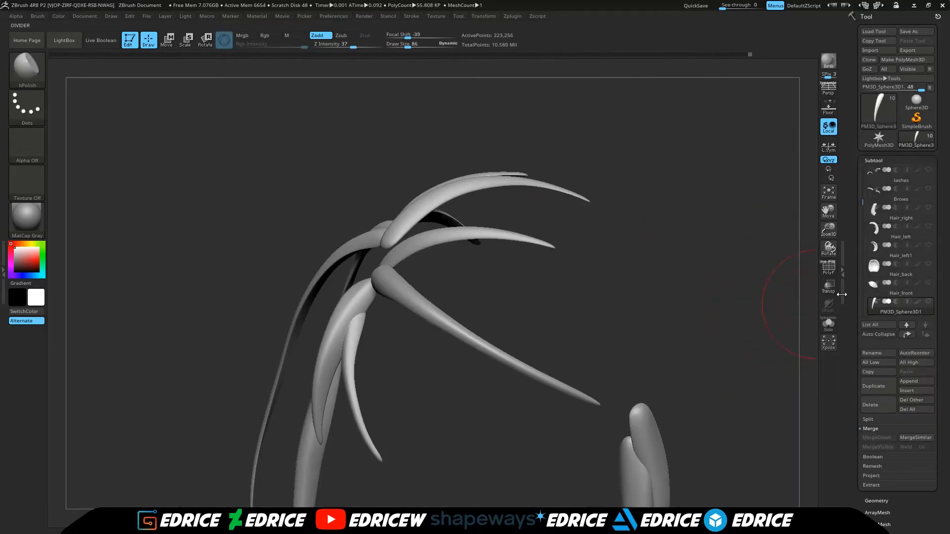
# Step: Isolate a strand beside the crown, flatten its faces along the length with hPolish and unhide the rest
pyautogui.keyDown('alt'); pyautogui.moveTo(772, 277); pyautogui.dragTo(732, 347); pyautogui.keyUp('alt')
pyautogui.keyDown('ctrl'); pyautogui.keyDown('shift'); pyautogui.click(315, 249); pyautogui.keyUp('shift'); pyautogui.keyUp('ctrl')
pyautogui.moveTo(354, 247); pyautogui.dragTo(317, 321)
pyautogui.moveTo(391, 277); pyautogui.dragTo(406, 277)
pyautogui.moveTo(362, 242); pyautogui.dragTo(329, 326)
pyautogui.moveTo(386, 292); pyautogui.dragTo(357, 274)
pyautogui.moveTo(319, 252); pyautogui.dragTo(302, 337)
pyautogui.moveTo(363, 272); pyautogui.dragTo(342, 270)
pyautogui.moveTo(321, 282); pyautogui.dragTo(316, 208)
pyautogui.moveTo(366, 208)
pyautogui.mouseDown()
pyautogui.moveTo(351, 195)
pyautogui.moveTo(378, 242)
pyautogui.mouseUp()
pyautogui.keyDown('ctrl'); pyautogui.keyDown('shift'); pyautogui.click(378, 250); pyautogui.keyUp('shift'); pyautogui.keyUp('ctrl')
# Step: Isolate the neighbouring strand, polish flat planes along its sides with hPolish and unhide the rest
pyautogui.keyDown('ctrl'); pyautogui.keyDown('shift'); pyautogui.click(334, 276); pyautogui.keyUp('shift'); pyautogui.keyUp('ctrl')
pyautogui.moveTo(337, 292); pyautogui.dragTo(341, 257)
pyautogui.moveTo(381, 267)
pyautogui.mouseDown()
pyautogui.moveTo(391, 265)
pyautogui.moveTo(332, 299)
pyautogui.mouseUp()
pyautogui.moveTo(396, 316)
pyautogui.mouseDown()
pyautogui.moveTo(420, 333)
pyautogui.moveTo(401, 334)
pyautogui.mouseUp()
pyautogui.moveTo(331, 337); pyautogui.dragTo(364, 406)
pyautogui.moveTo(421, 367); pyautogui.dragTo(415, 336)
pyautogui.keyDown('ctrl'); pyautogui.keyDown('shift'); pyautogui.click(420, 277); pyautogui.keyUp('shift'); pyautogui.keyUp('ctrl')
# Step: Isolate the long strand hanging beside the face, flatten it from root to tip with hPolish at draw size 48 and unhide the rest
pyautogui.moveTo(411, 198); pyautogui.dragTo(431, 162)
pyautogui.keyDown('ctrl'); pyautogui.keyDown('shift'); pyautogui.click(242, 435); pyautogui.keyUp('shift'); pyautogui.keyUp('ctrl')
pyautogui.keyDown('alt'); pyautogui.moveTo(639, 460); pyautogui.dragTo(666, 272); pyautogui.keyUp('alt')
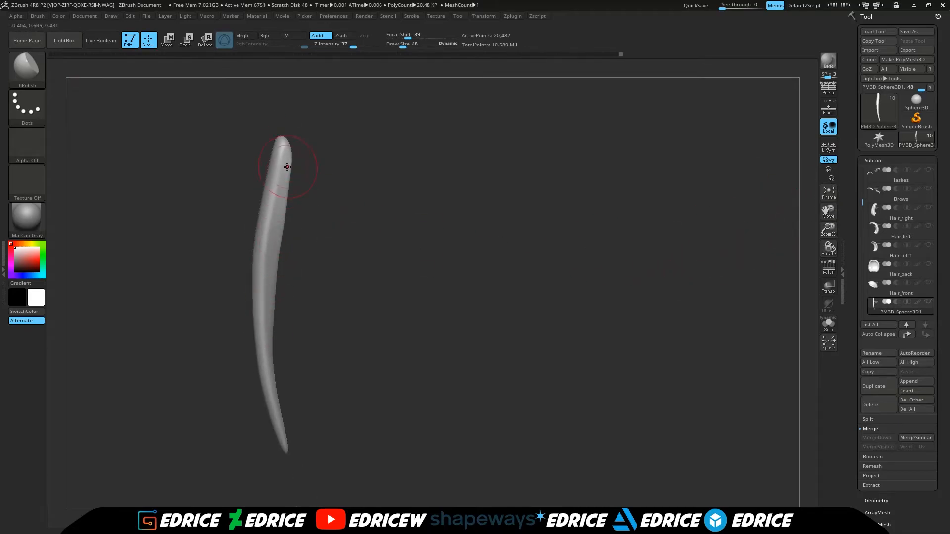
pyautogui.moveTo(283, 162); pyautogui.dragTo(269, 317)
pyautogui.moveTo(312, 316); pyautogui.dragTo(331, 307)
pyautogui.moveTo(296, 228); pyautogui.dragTo(312, 207)
pyautogui.moveTo(318, 267); pyautogui.dragTo(283, 187)
pyautogui.moveTo(260, 316)
pyautogui.mouseDown()
pyautogui.moveTo(258, 447)
pyautogui.moveTo(276, 276)
pyautogui.mouseUp()
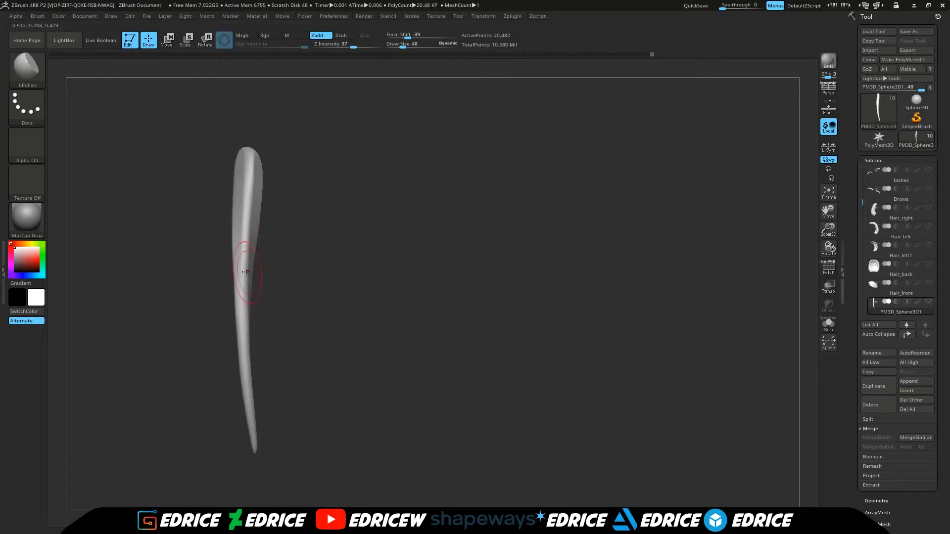
pyautogui.keyDown('ctrl'); pyautogui.keyDown('shift'); pyautogui.click(378, 244); pyautogui.keyUp('shift'); pyautogui.keyUp('ctrl')
# Step: Isolate the strand on the opposite side of the face, polish a flat plane down its length and unhide the rest
pyautogui.moveTo(829, 212); pyautogui.dragTo(716, 151)
pyautogui.keyDown('ctrl'); pyautogui.keyDown('shift'); pyautogui.click(478, 267); pyautogui.keyUp('shift'); pyautogui.keyUp('ctrl')
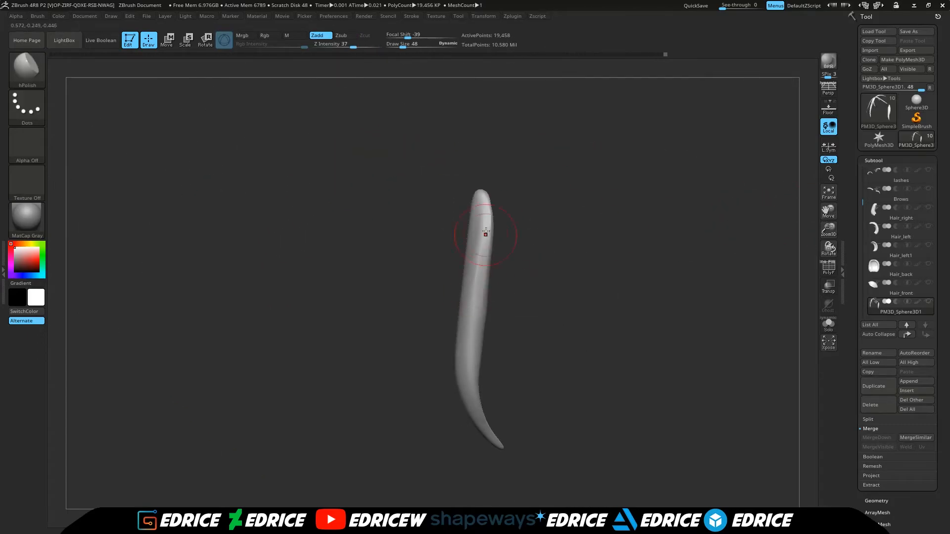
pyautogui.moveTo(480, 284)
pyautogui.mouseDown()
pyautogui.moveTo(471, 365)
pyautogui.moveTo(446, 214)
pyautogui.mouseUp()
pyautogui.moveTo(532, 349); pyautogui.dragTo(483, 393)
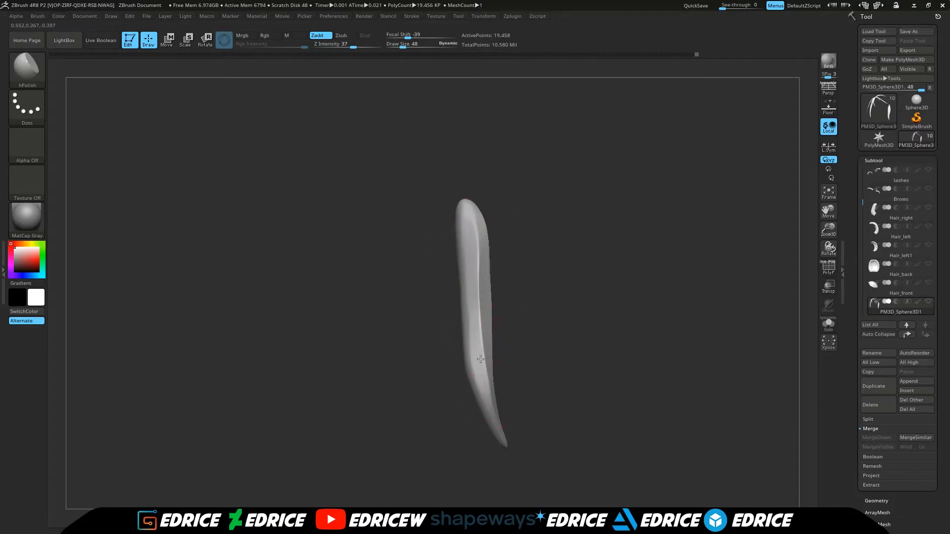
pyautogui.keyDown('ctrl'); pyautogui.keyDown('shift'); pyautogui.click(583, 216); pyautogui.keyUp('shift'); pyautogui.keyUp('ctrl')
# Step: Isolate the second strand on that side of the face, sharpen its ridge with hPolish and unhide the rest
pyautogui.keyDown('ctrl'); pyautogui.keyDown('shift'); pyautogui.click(477, 232); pyautogui.keyUp('shift'); pyautogui.keyUp('ctrl')
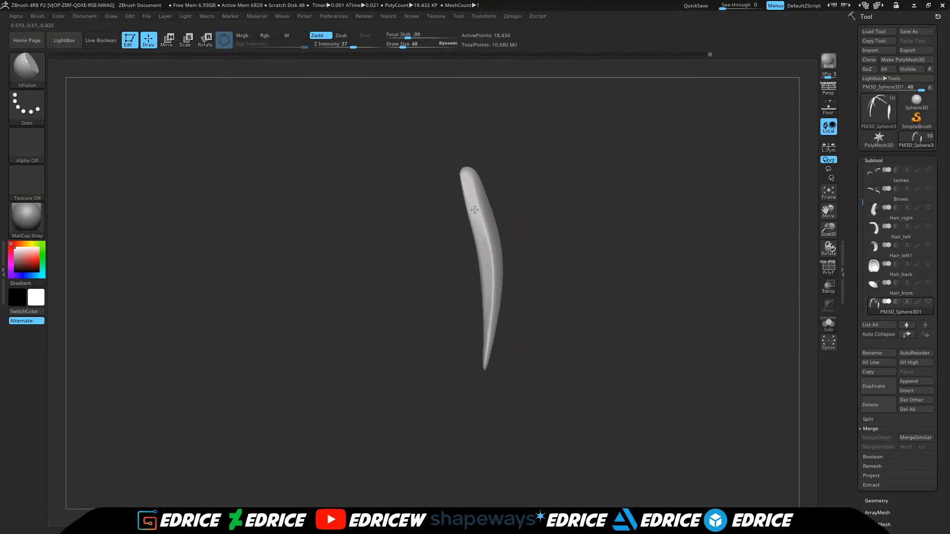
pyautogui.moveTo(559, 198); pyautogui.dragTo(519, 194)
pyautogui.moveTo(478, 188); pyautogui.dragTo(477, 255)
pyautogui.moveTo(519, 204); pyautogui.dragTo(544, 233)
pyautogui.moveTo(487, 183); pyautogui.dragTo(475, 233)
pyautogui.moveTo(520, 218); pyautogui.dragTo(541, 239)
pyautogui.keyDown('ctrl'); pyautogui.keyDown('shift'); pyautogui.click(706, 223); pyautogui.keyUp('shift'); pyautogui.keyUp('ctrl')
# Step: Isolate the long curved strand sweeping from the parting, flatten its faces with hPolish and unhide the rest
pyautogui.keyDown('alt'); pyautogui.moveTo(707, 223); pyautogui.dragTo(774, 351); pyautogui.keyUp('alt')
pyautogui.moveTo(692, 341); pyautogui.dragTo(609, 332)
pyautogui.keyDown('ctrl'); pyautogui.keyDown('shift'); pyautogui.click(286, 232); pyautogui.keyUp('shift'); pyautogui.keyUp('ctrl')
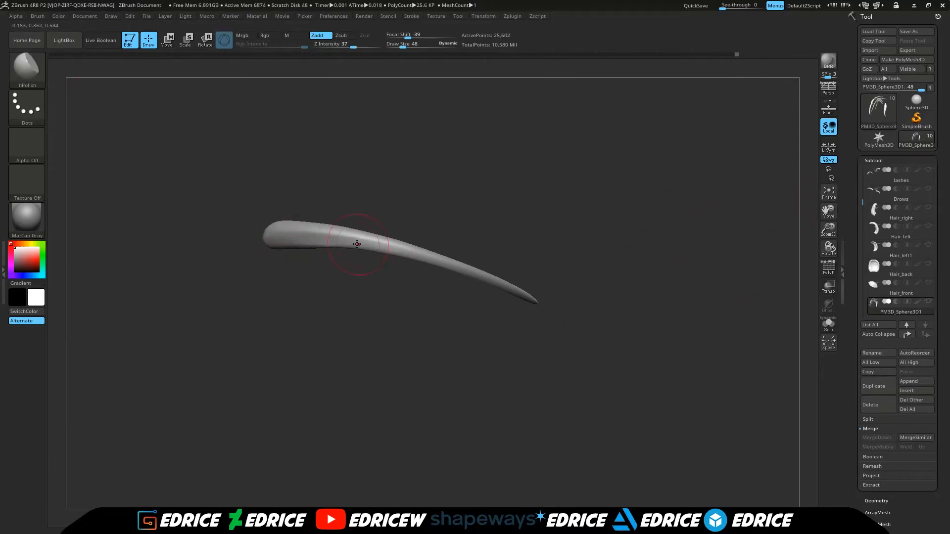
pyautogui.moveTo(445, 304); pyautogui.dragTo(396, 297)
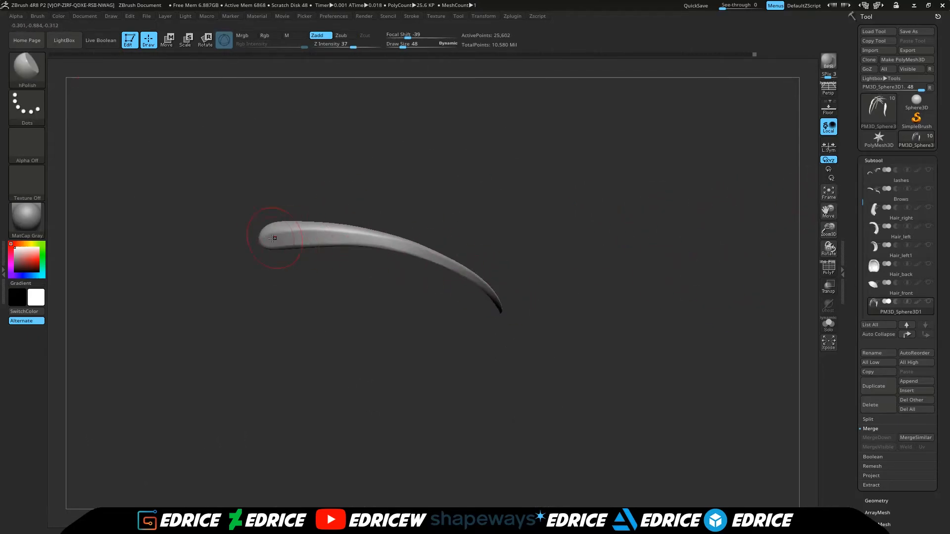
pyautogui.moveTo(457, 220); pyautogui.dragTo(319, 245)
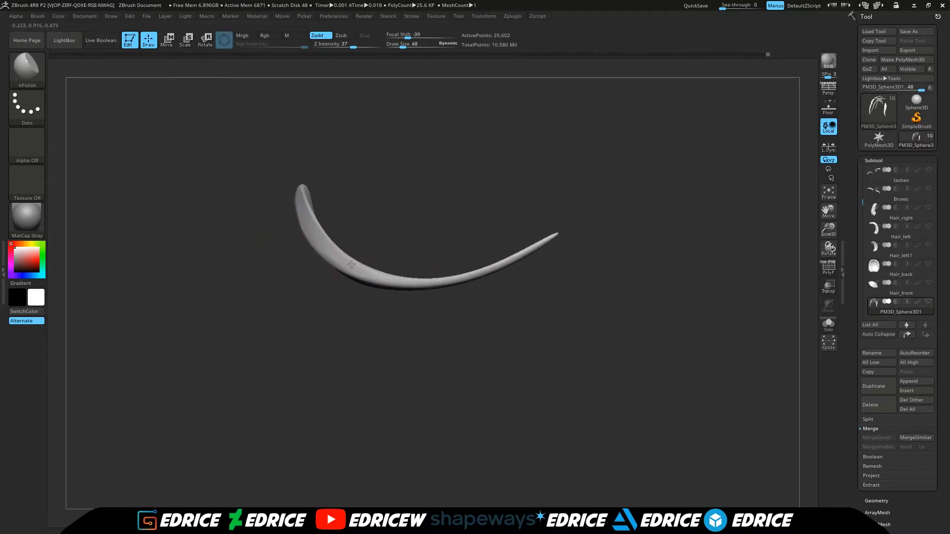
pyautogui.moveTo(524, 149); pyautogui.dragTo(693, 198)
pyautogui.keyDown('ctrl'); pyautogui.keyDown('shift'); pyautogui.click(524, 155); pyautogui.keyUp('shift'); pyautogui.keyUp('ctrl')
# Step: Isolate the short, thick tapering strand, flatten planes along its root and length with hPolish and unhide the rest
pyautogui.keyDown('alt'); pyautogui.moveTo(693, 198); pyautogui.dragTo(712, 203); pyautogui.keyUp('alt')
pyautogui.keyDown('ctrl'); pyautogui.keyDown('shift'); pyautogui.click(257, 251); pyautogui.keyUp('shift'); pyautogui.keyUp('ctrl')
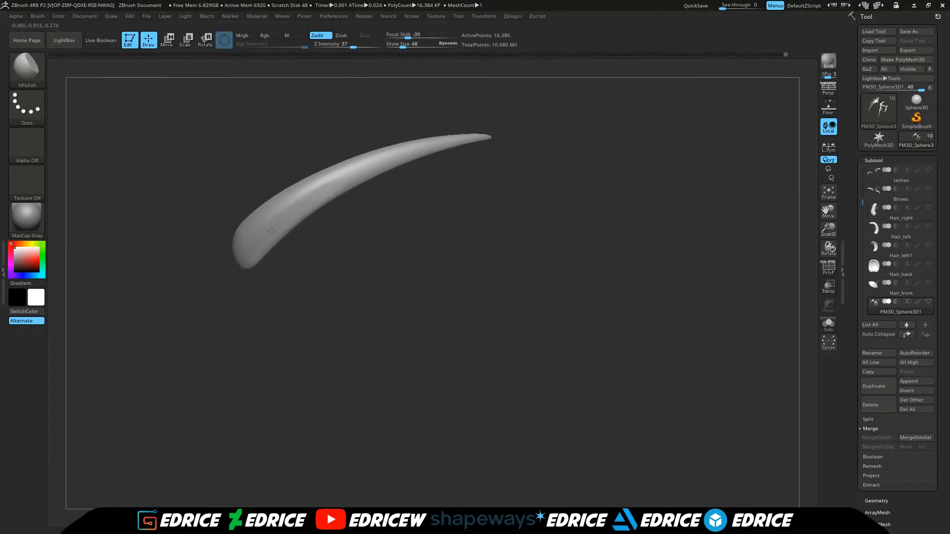
pyautogui.moveTo(483, 150); pyautogui.dragTo(495, 159)
pyautogui.moveTo(356, 183)
pyautogui.mouseDown()
pyautogui.moveTo(471, 144)
pyautogui.moveTo(277, 237)
pyautogui.mouseUp()
pyautogui.moveTo(475, 208); pyautogui.dragTo(445, 218)
pyautogui.moveTo(248, 261); pyautogui.dragTo(289, 204)
pyautogui.moveTo(540, 223); pyautogui.dragTo(483, 228)
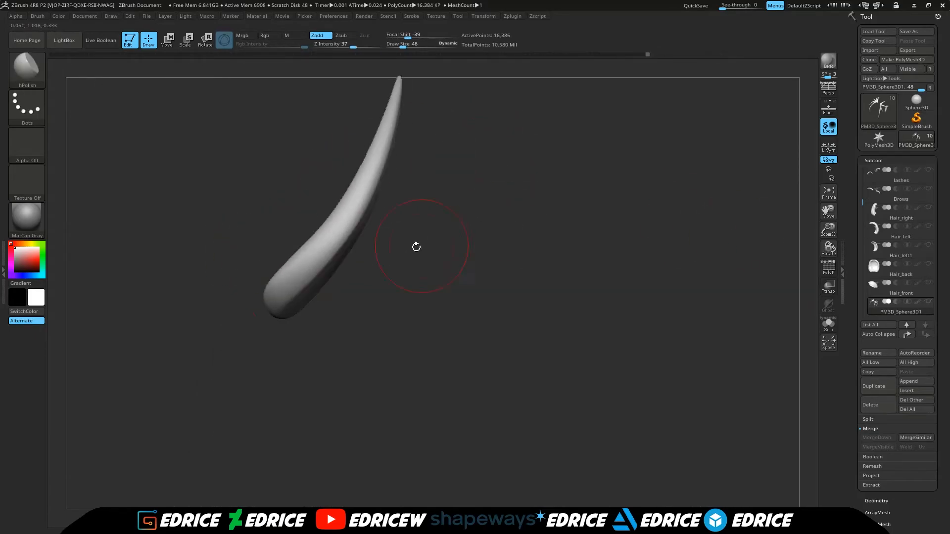
pyautogui.moveTo(392, 113)
pyautogui.keyDown('alt'); pyautogui.mouseDown()
pyautogui.moveTo(375, 255)
pyautogui.moveTo(449, 171)
pyautogui.mouseUp(); pyautogui.keyUp('alt')
pyautogui.keyDown('ctrl'); pyautogui.keyDown('shift'); pyautogui.click(541, 223); pyautogui.keyUp('shift'); pyautogui.keyUp('ctrl')
# Step: Isolate the broad curved strand with the blunt root, polish flat faces along both sides of its ridge and unhide the rest
pyautogui.keyDown('alt'); pyautogui.moveTo(585, 213); pyautogui.dragTo(772, 247); pyautogui.keyUp('alt')
pyautogui.keyDown('alt'); pyautogui.moveTo(772, 248); pyautogui.dragTo(811, 287); pyautogui.keyUp('alt')
pyautogui.keyDown('ctrl'); pyautogui.keyDown('shift'); pyautogui.click(333, 416); pyautogui.keyUp('shift'); pyautogui.keyUp('ctrl')
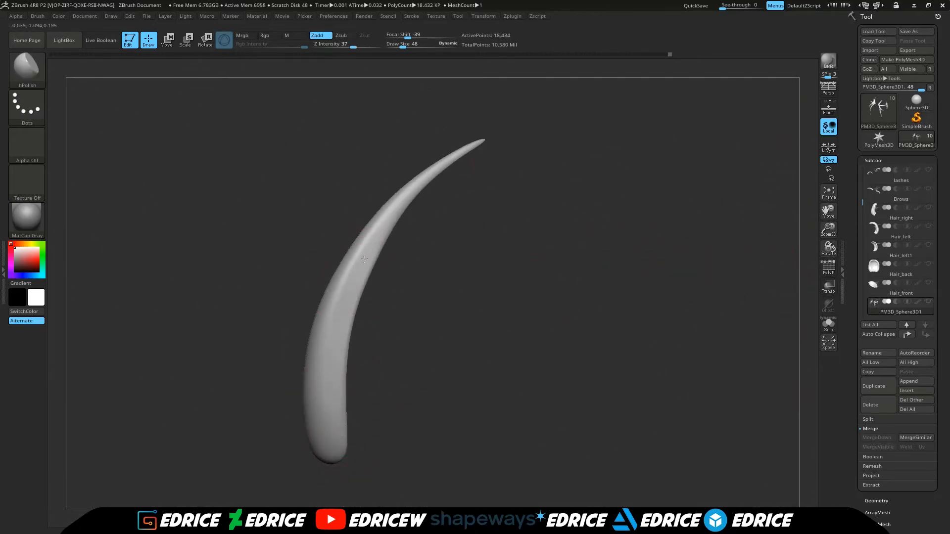
pyautogui.moveTo(426, 302)
pyautogui.mouseDown()
pyautogui.moveTo(354, 292)
pyautogui.moveTo(313, 371)
pyautogui.mouseUp()
pyautogui.moveTo(416, 290)
pyautogui.mouseDown()
pyautogui.moveTo(364, 293)
pyautogui.moveTo(320, 427)
pyautogui.mouseUp()
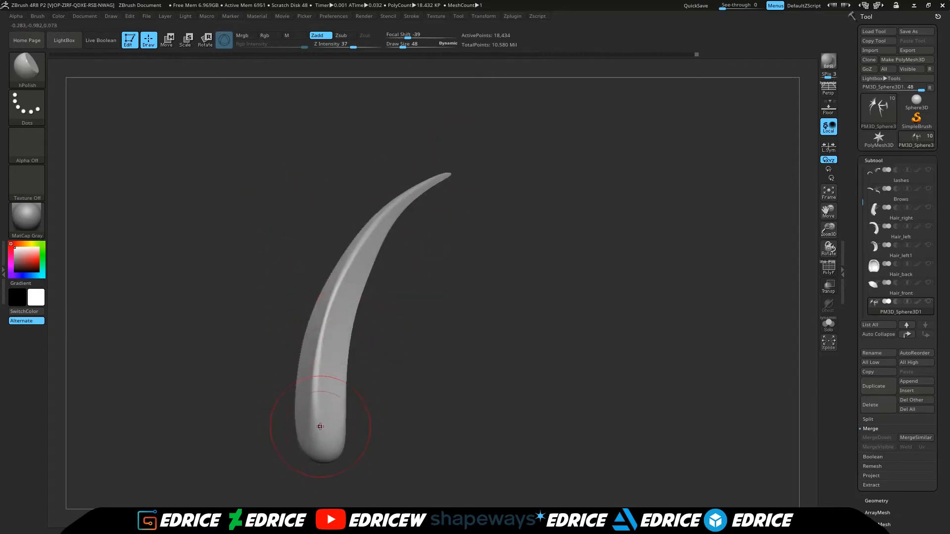
pyautogui.keyDown('ctrl'); pyautogui.keyDown('shift'); pyautogui.click(471, 195); pyautogui.keyUp('shift'); pyautogui.keyUp('ctrl')
# Step: Isolate the neighbouring strand, polish its faces from several angles down to the root and unhide the rest
pyautogui.keyDown('ctrl'); pyautogui.keyDown('shift'); pyautogui.click(282, 325); pyautogui.keyUp('shift'); pyautogui.keyUp('ctrl')
pyautogui.moveTo(288, 265); pyautogui.dragTo(333, 198)
pyautogui.moveTo(349, 179); pyautogui.dragTo(327, 186)
pyautogui.moveTo(293, 287); pyautogui.dragTo(321, 396)
pyautogui.moveTo(359, 371); pyautogui.dragTo(296, 358)
pyautogui.moveTo(337, 293); pyautogui.dragTo(396, 305)
pyautogui.keyDown('ctrl'); pyautogui.keyDown('shift'); pyautogui.click(526, 227); pyautogui.keyUp('shift'); pyautogui.keyUp('ctrl')
# Step: Isolate the longest thin strand at the crown, flatten its planes from the blunt root to the tip and unhide the rest
pyautogui.keyDown('alt'); pyautogui.moveTo(526, 228); pyautogui.dragTo(614, 182); pyautogui.keyUp('alt')
pyautogui.moveTo(727, 238); pyautogui.dragTo(799, 173)
pyautogui.keyDown('alt'); pyautogui.moveTo(825, 214); pyautogui.dragTo(868, 114); pyautogui.keyUp('alt')
pyautogui.keyDown('ctrl'); pyautogui.keyDown('shift'); pyautogui.click(462, 202); pyautogui.keyUp('shift'); pyautogui.keyUp('ctrl')
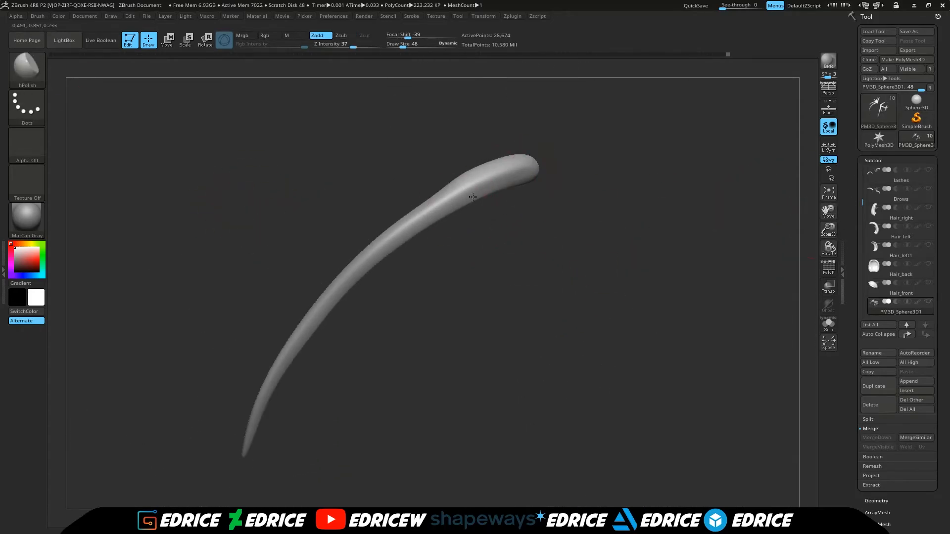
pyautogui.moveTo(346, 290); pyautogui.dragTo(329, 318)
pyautogui.moveTo(331, 321); pyautogui.dragTo(313, 331)
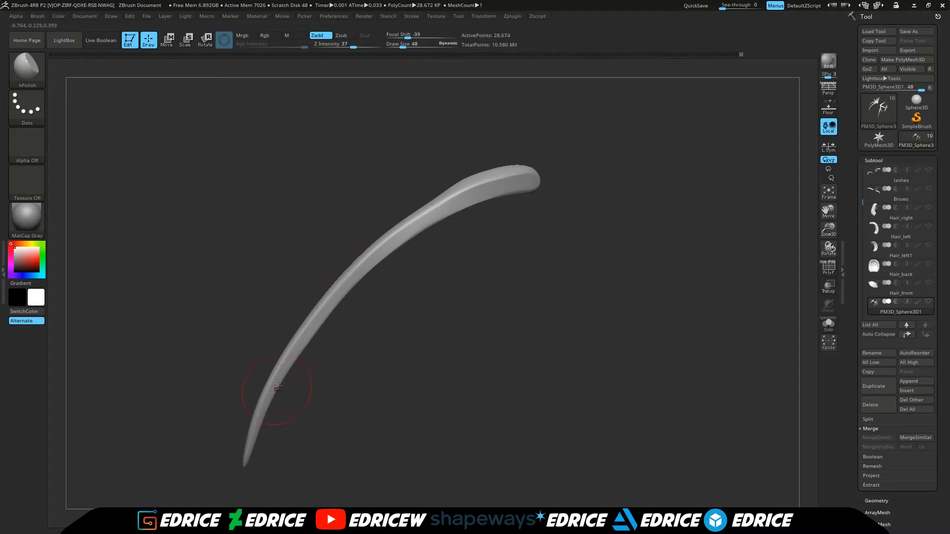
pyautogui.moveTo(550, 194); pyautogui.dragTo(484, 139)
pyautogui.moveTo(454, 173); pyautogui.dragTo(328, 293)
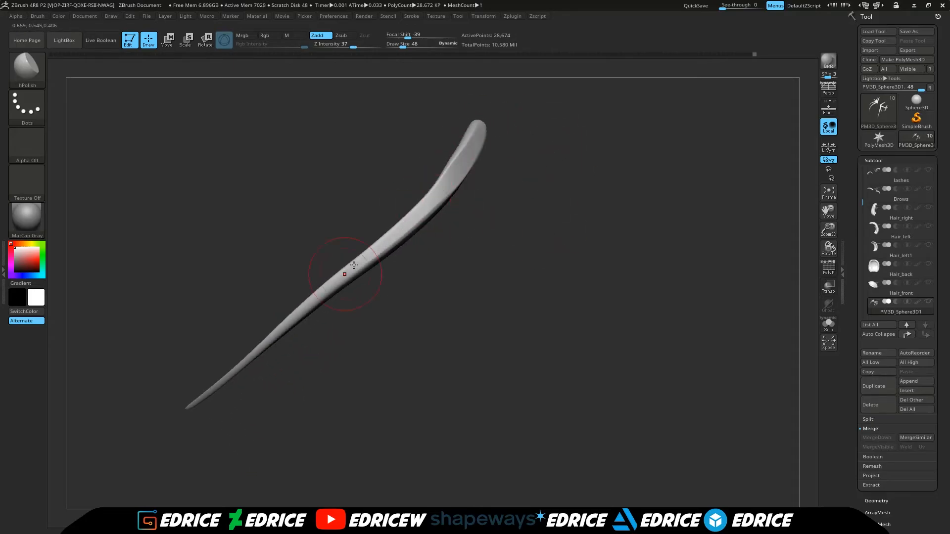
pyautogui.moveTo(534, 257); pyautogui.dragTo(574, 233)
pyautogui.moveTo(475, 152); pyautogui.dragTo(426, 198)
pyautogui.keyDown('ctrl'); pyautogui.keyDown('shift'); pyautogui.click(572, 207); pyautogui.keyUp('shift'); pyautogui.keyUp('ctrl')
# Step: Isolate the strand just above the longest crown strand, polish its root end and unhide the rest
pyautogui.moveTo(572, 208); pyautogui.dragTo(589, 268)
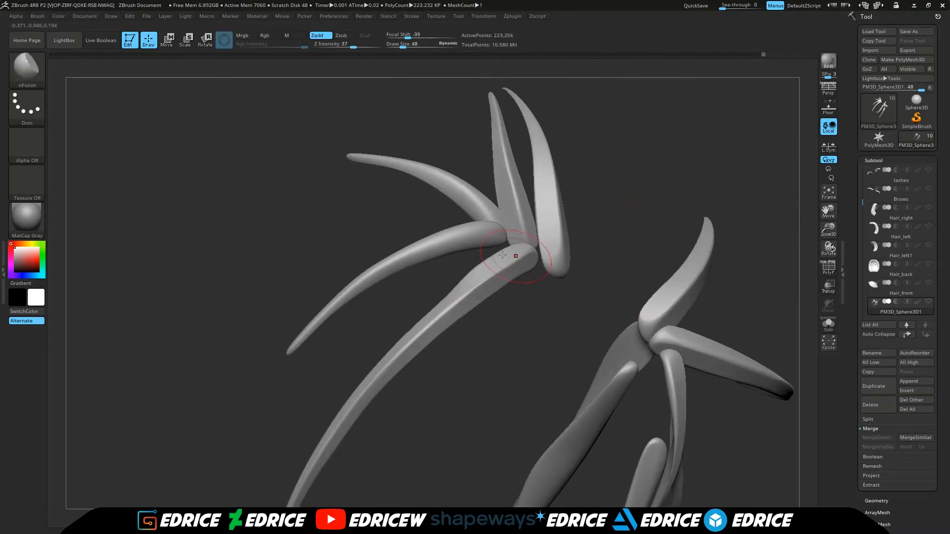
pyautogui.keyDown('ctrl'); pyautogui.keyDown('shift'); pyautogui.click(490, 238); pyautogui.keyUp('shift'); pyautogui.keyUp('ctrl')
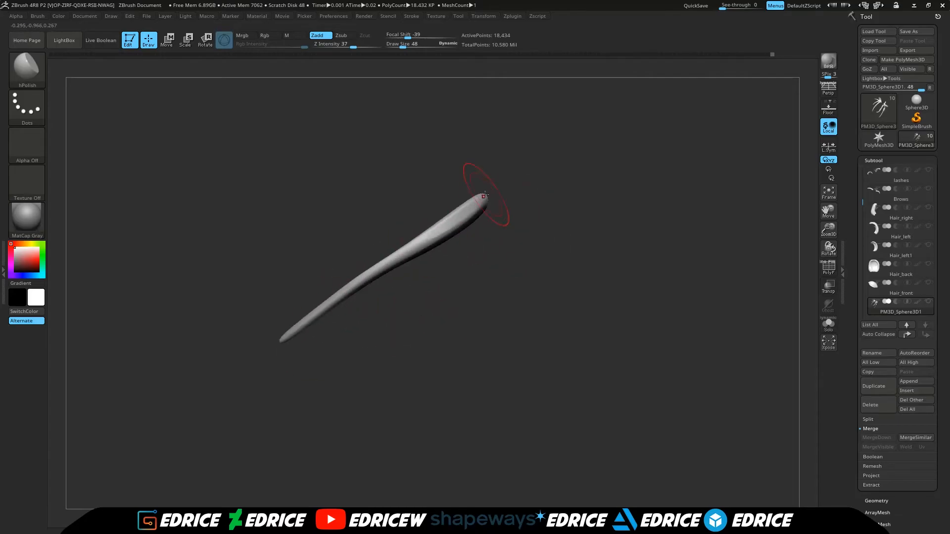
pyautogui.keyDown('ctrl'); pyautogui.keyDown('shift'); pyautogui.click(545, 243); pyautogui.keyUp('shift'); pyautogui.keyUp('ctrl')
# Step: Isolate the shortest curved crown strand, flatten the faces on either side of its ridge and unhide the rest
pyautogui.moveTo(748, 264); pyautogui.dragTo(717, 272)
pyautogui.keyDown('ctrl'); pyautogui.keyDown('shift'); pyautogui.click(388, 297); pyautogui.keyUp('shift'); pyautogui.keyUp('ctrl')
pyautogui.moveTo(324, 230); pyautogui.dragTo(374, 245)
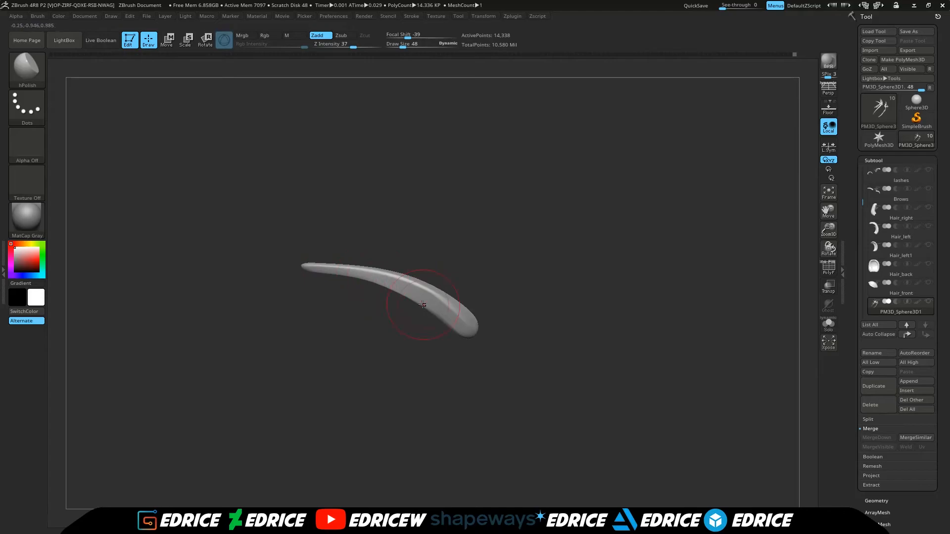
pyautogui.keyDown('ctrl'); pyautogui.keyDown('shift'); pyautogui.click(619, 278); pyautogui.keyUp('shift'); pyautogui.keyUp('ctrl')
pyautogui.keyDown('ctrl'); pyautogui.keyDown('shift'); pyautogui.click(619, 278); pyautogui.keyUp('shift'); pyautogui.keyUp('ctrl')
# Step: Isolate the remaining crown strands one at a time, touch up their planes with hPolish and unhide everything
pyautogui.keyDown('ctrl'); pyautogui.keyDown('shift'); pyautogui.click(659, 386); pyautogui.keyUp('shift'); pyautogui.keyUp('ctrl')
pyautogui.moveTo(659, 386); pyautogui.dragTo(535, 237)
pyautogui.keyDown('ctrl'); pyautogui.keyDown('shift'); pyautogui.click(295, 144); pyautogui.keyUp('shift'); pyautogui.keyUp('ctrl')
pyautogui.keyDown('ctrl'); pyautogui.keyDown('shift'); pyautogui.click(405, 189); pyautogui.keyUp('shift'); pyautogui.keyUp('ctrl')
pyautogui.moveTo(762, 218); pyautogui.dragTo(658, 247)
pyautogui.moveTo(485, 297); pyautogui.dragTo(461, 282)
pyautogui.keyDown('ctrl'); pyautogui.keyDown('shift'); pyautogui.click(384, 267); pyautogui.keyUp('shift'); pyautogui.keyUp('ctrl')
pyautogui.keyDown('ctrl'); pyautogui.keyDown('shift'); pyautogui.click(514, 255); pyautogui.keyUp('shift'); pyautogui.keyUp('ctrl')
pyautogui.moveTo(514, 254); pyautogui.dragTo(579, 287)
# Step: Show all subtools again and switch to the Move Topological brush with a draw size of 73
pyautogui.click(929, 301)
pyautogui.click(827, 197)
pyautogui.moveTo(720, 306); pyautogui.dragTo(781, 260)
pyautogui.moveTo(828, 229); pyautogui.dragTo(823, 282)
pyautogui.moveTo(702, 222); pyautogui.dragTo(51, 65)
pyautogui.click(28, 70)
pyautogui.click(237, 74)
pyautogui.moveTo(402, 46); pyautogui.dragTo(406, 46)
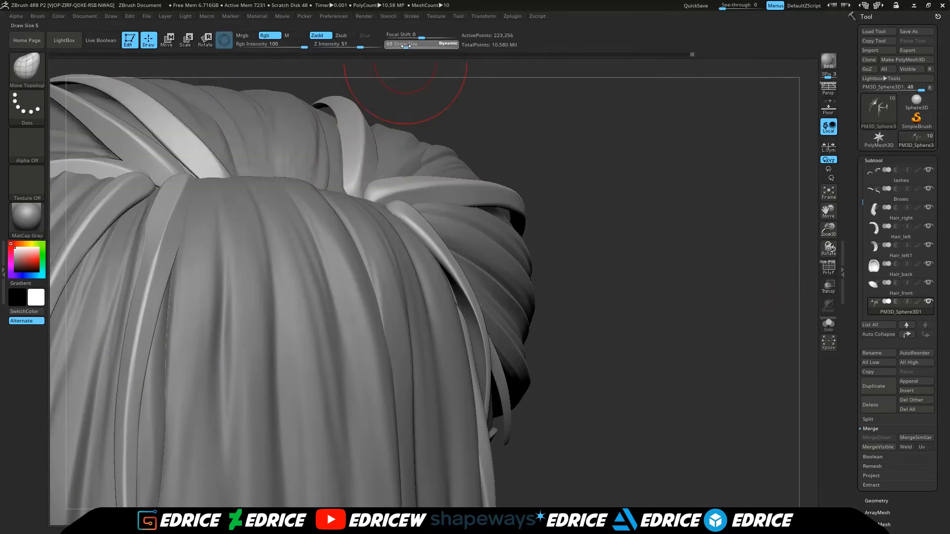
# Step: Adjust the loose strands around the crown and parting with Move Topological so they sit against the hair
pyautogui.moveTo(580, 79); pyautogui.dragTo(577, 62)
pyautogui.moveTo(794, 190); pyautogui.dragTo(758, 256)
pyautogui.moveTo(828, 229); pyautogui.dragTo(825, 267)
pyautogui.moveTo(555, 210); pyautogui.dragTo(751, 221)
pyautogui.moveTo(828, 211); pyautogui.dragTo(846, 245)
pyautogui.moveTo(673, 227); pyautogui.dragTo(700, 210)
pyautogui.moveTo(718, 129); pyautogui.dragTo(692, 189)
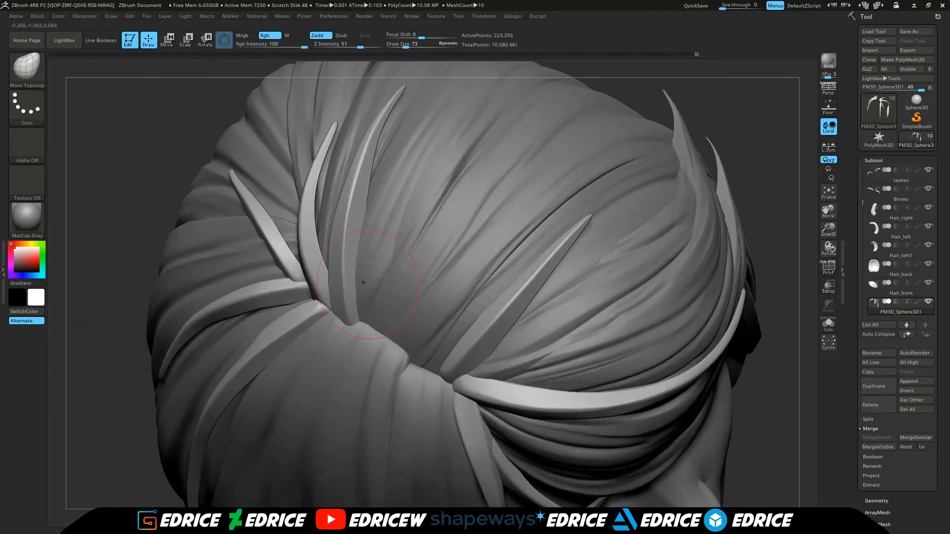
pyautogui.moveTo(732, 149); pyautogui.dragTo(683, 129)
pyautogui.moveTo(658, 163); pyautogui.dragTo(444, 297)
pyautogui.moveTo(431, 239); pyautogui.dragTo(693, 218)
# Step: Isolate the long strand beside the face without the other subtools, polish its root with hPolish and show everything again
pyautogui.keyDown('ctrl'); pyautogui.keyDown('shift'); pyautogui.click(340, 317); pyautogui.keyUp('shift'); pyautogui.keyUp('ctrl')
pyautogui.moveTo(696, 144)
pyautogui.mouseDown()
pyautogui.moveTo(618, 138)
pyautogui.moveTo(703, 128)
pyautogui.mouseUp()
pyautogui.click(928, 301)
pyautogui.press('b')
pyautogui.press('h')
pyautogui.press('p')
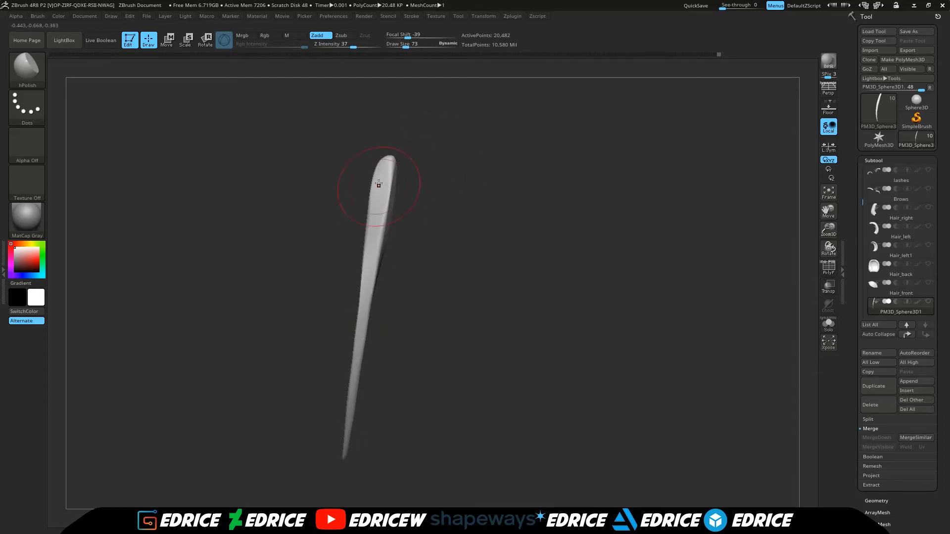
pyautogui.keyDown('ctrl'); pyautogui.keyDown('shift'); pyautogui.click(553, 200); pyautogui.keyUp('shift'); pyautogui.keyUp('ctrl')
pyautogui.click(929, 301)
# Step: Isolate the strand hanging beside the face, sharpen it with the Pinch brush at draw size 73 and unhide the others
pyautogui.moveTo(789, 324); pyautogui.dragTo(757, 289)
pyautogui.click(831, 196)
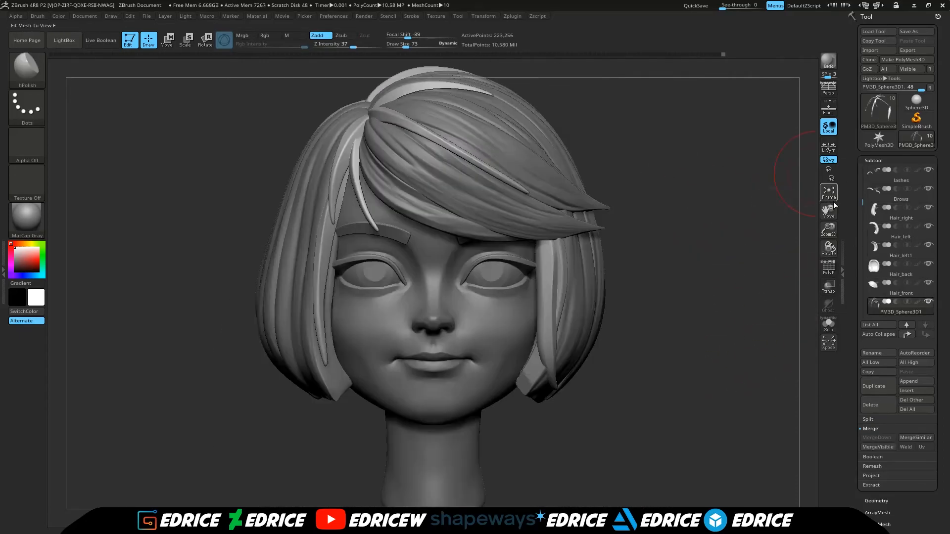
pyautogui.moveTo(800, 229); pyautogui.dragTo(752, 277)
pyautogui.moveTo(761, 315); pyautogui.dragTo(778, 336)
pyautogui.keyDown('ctrl'); pyautogui.keyDown('shift'); pyautogui.click(331, 277); pyautogui.keyUp('shift'); pyautogui.keyUp('ctrl')
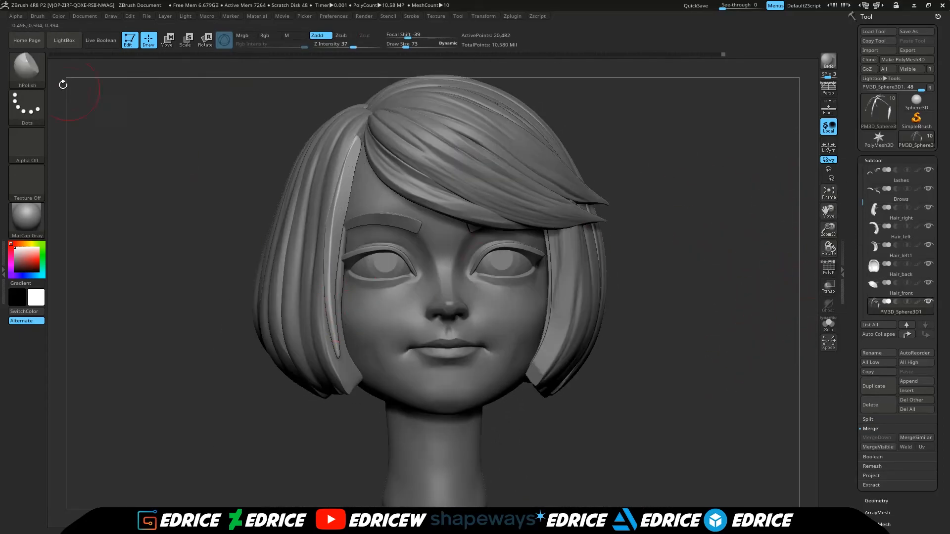
pyautogui.press('b')
pyautogui.press('p')
pyautogui.press('i')
pyautogui.moveTo(129, 258); pyautogui.dragTo(174, 262)
pyautogui.keyDown('ctrl'); pyautogui.keyDown('shift'); pyautogui.click(297, 436); pyautogui.keyUp('shift'); pyautogui.keyUp('ctrl')
pyautogui.moveTo(693, 277); pyautogui.dragTo(639, 277)
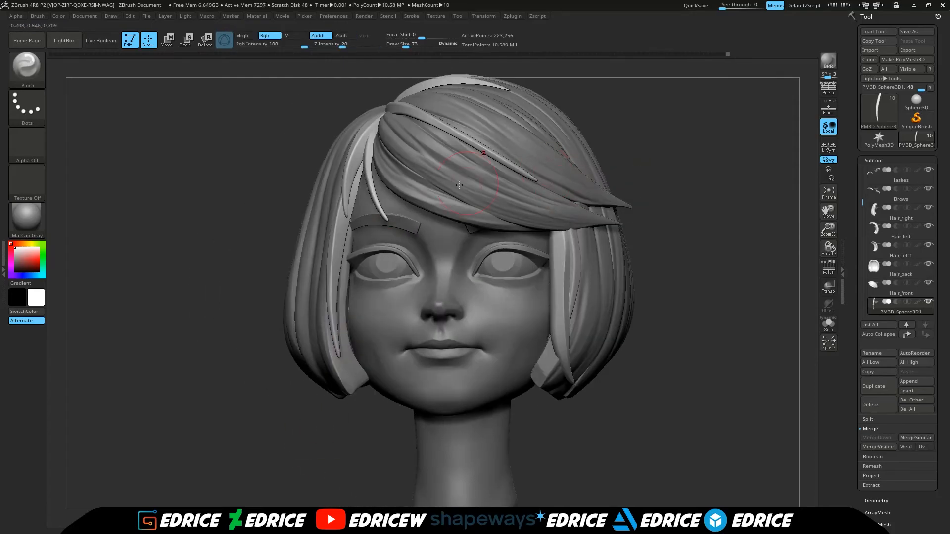
pyautogui.moveTo(702, 267); pyautogui.dragTo(763, 267)
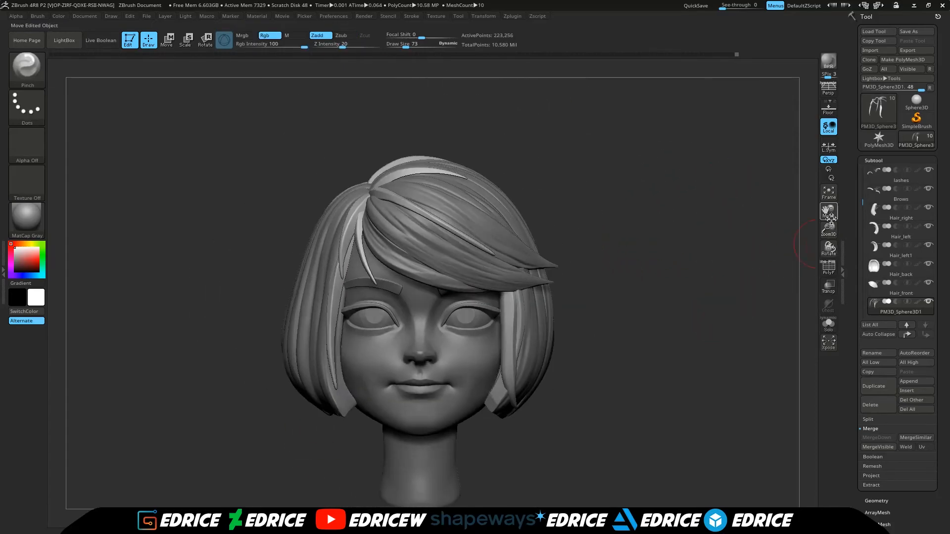
# Step: Select the loose strands subtool, switch to Move Topological at draw size 90 and lower the strands to subdivision level 1
pyautogui.moveTo(831, 217); pyautogui.dragTo(863, 171)
pyautogui.click(896, 182)
pyautogui.moveTo(713, 267); pyautogui.dragTo(747, 270)
pyautogui.moveTo(829, 229); pyautogui.dragTo(836, 296)
pyautogui.moveTo(732, 257); pyautogui.dragTo(733, 277)
pyautogui.moveTo(829, 213); pyautogui.dragTo(820, 281)
pyautogui.keyDown('alt'); pyautogui.click(460, 242); pyautogui.keyUp('alt')
pyautogui.press('b')
pyautogui.press('m')
pyautogui.press('t')
pyautogui.click(876, 501)
pyautogui.moveTo(884, 366); pyautogui.dragTo(883, 184)
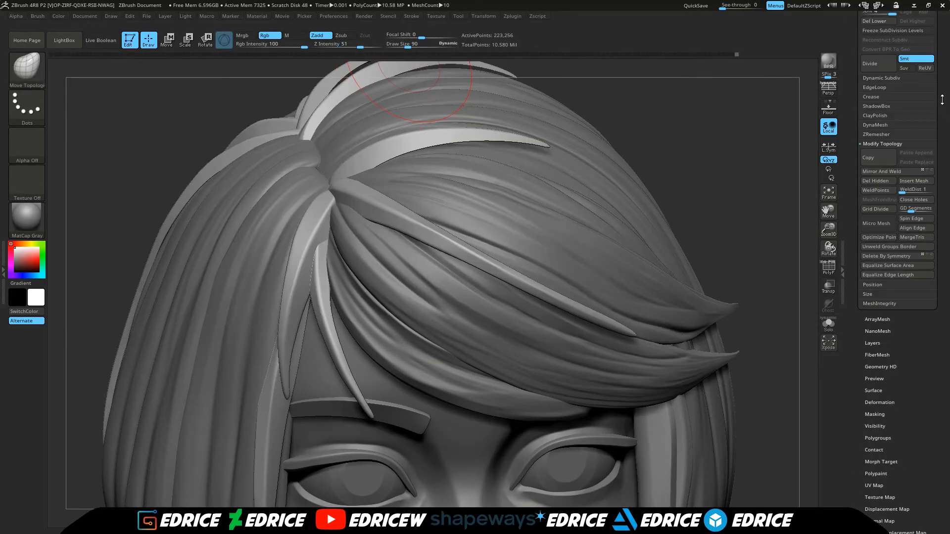
pyautogui.moveTo(943, 104); pyautogui.dragTo(942, 195)
pyautogui.moveTo(893, 104); pyautogui.dragTo(864, 104)
# Step: Isolate the thin strand over the forehead, move its root toward the parting and unhide the rest
pyautogui.moveTo(721, 132); pyautogui.dragTo(686, 166)
pyautogui.keyDown('ctrl'); pyautogui.keyDown('shift'); pyautogui.click(302, 237); pyautogui.keyUp('shift'); pyautogui.keyUp('ctrl')
pyautogui.moveTo(708, 207); pyautogui.dragTo(762, 198)
pyautogui.moveTo(643, 223); pyautogui.dragTo(589, 233)
pyautogui.moveTo(693, 277)
pyautogui.mouseDown()
pyautogui.moveTo(250, 329)
pyautogui.moveTo(376, 277)
pyautogui.mouseUp()
pyautogui.moveTo(330, 233); pyautogui.dragTo(338, 226)
pyautogui.moveTo(668, 238); pyautogui.dragTo(560, 228)
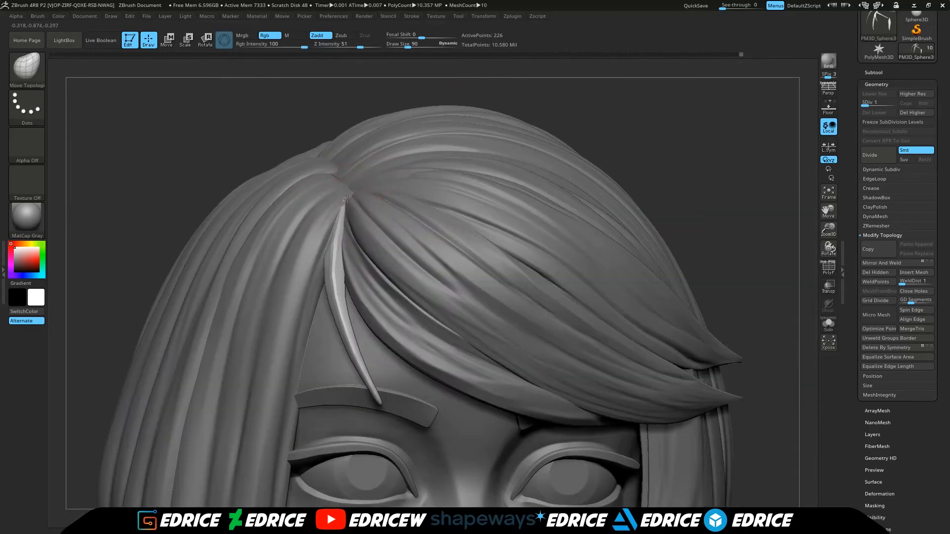
pyautogui.keyDown('ctrl'); pyautogui.keyDown('shift'); pyautogui.click(571, 97); pyautogui.keyUp('shift'); pyautogui.keyUp('ctrl')
# Step: Isolate and reposition the wider strand beside the forehead, unhide the rest and return the strands to subdivision level 4
pyautogui.moveTo(571, 97); pyautogui.dragTo(525, 106)
pyautogui.keyDown('ctrl'); pyautogui.keyDown('shift'); pyautogui.click(317, 223); pyautogui.keyUp('shift'); pyautogui.keyUp('ctrl')
pyautogui.moveTo(445, 102); pyautogui.dragTo(520, 104)
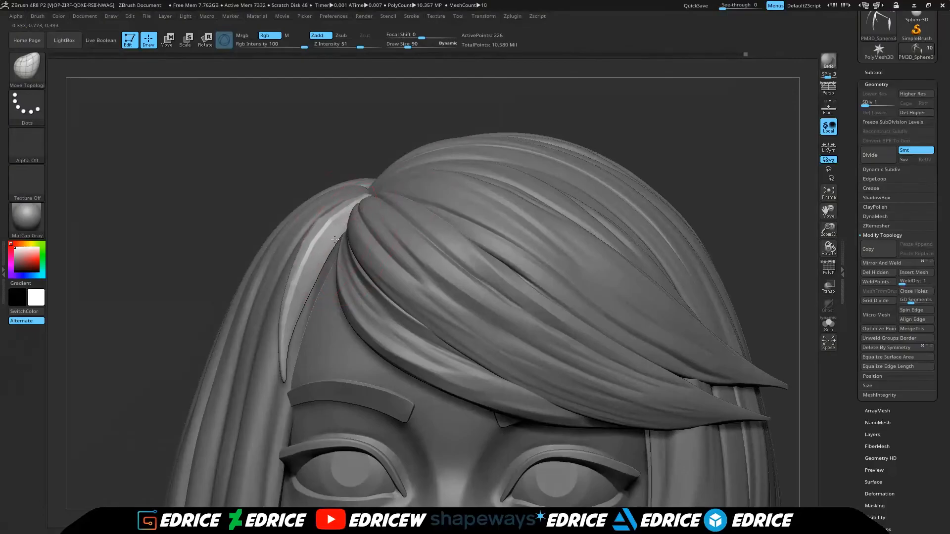
pyautogui.keyDown('ctrl'); pyautogui.keyDown('shift'); pyautogui.click(587, 91); pyautogui.keyUp('shift'); pyautogui.keyUp('ctrl')
pyautogui.moveTo(588, 91)
pyautogui.mouseDown()
pyautogui.moveTo(623, 153)
pyautogui.moveTo(703, 148)
pyautogui.moveTo(841, 295)
pyautogui.moveTo(852, 294)
pyautogui.mouseUp()
pyautogui.moveTo(453, 87)
pyautogui.mouseDown()
pyautogui.moveTo(445, 118)
pyautogui.moveTo(386, 134)
pyautogui.moveTo(378, 198)
pyautogui.mouseUp()
pyautogui.click(893, 105)
# Step: Show only the Hair_left1 subtool, framed on its lower edge, and switch to the hPolish brush
pyautogui.moveTo(772, 218); pyautogui.dragTo(762, 183)
pyautogui.click(836, 191)
pyautogui.moveTo(764, 297); pyautogui.dragTo(658, 237)
pyautogui.keyDown('alt'); pyautogui.moveTo(743, 178); pyautogui.dragTo(829, 210); pyautogui.keyUp('alt')
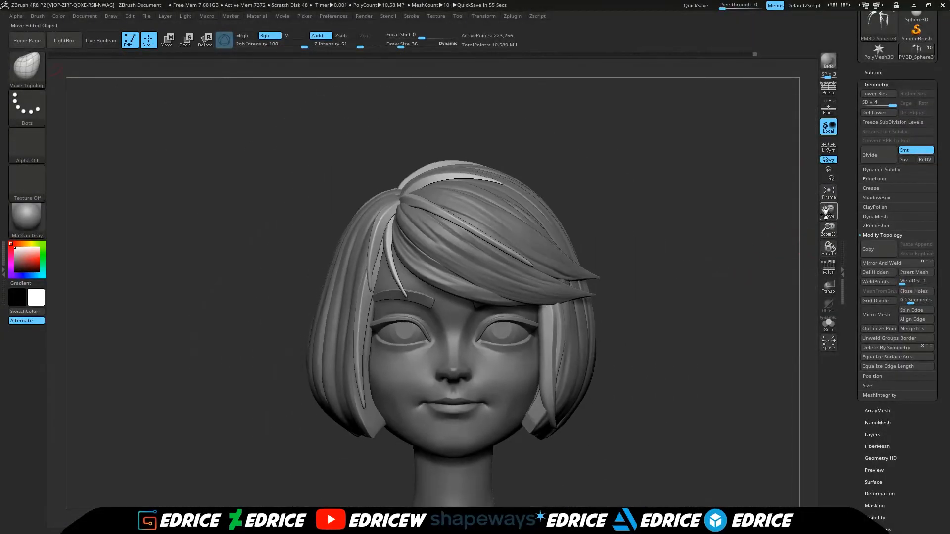
pyautogui.moveTo(772, 213); pyautogui.dragTo(742, 198)
pyautogui.moveTo(623, 277); pyautogui.dragTo(720, 293)
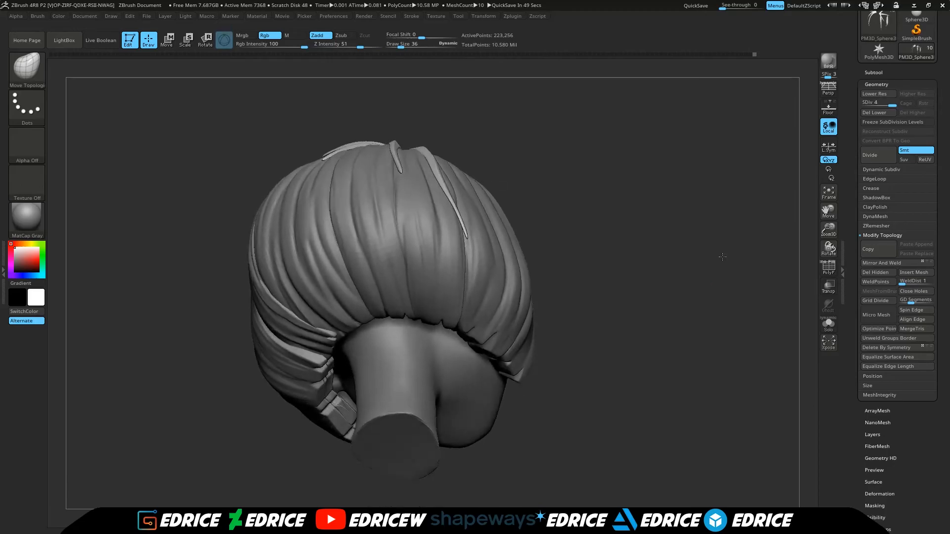
pyautogui.click(874, 72)
pyautogui.click(909, 159)
pyautogui.click(929, 156)
pyautogui.moveTo(829, 229); pyautogui.dragTo(830, 297)
pyautogui.moveTo(742, 282)
pyautogui.mouseDown()
pyautogui.moveTo(792, 261)
pyautogui.moveTo(775, 237)
pyautogui.moveTo(787, 272)
pyautogui.moveTo(717, 228)
pyautogui.mouseUp()
pyautogui.press('b')
pyautogui.press('h')
pyautogui.press('p')
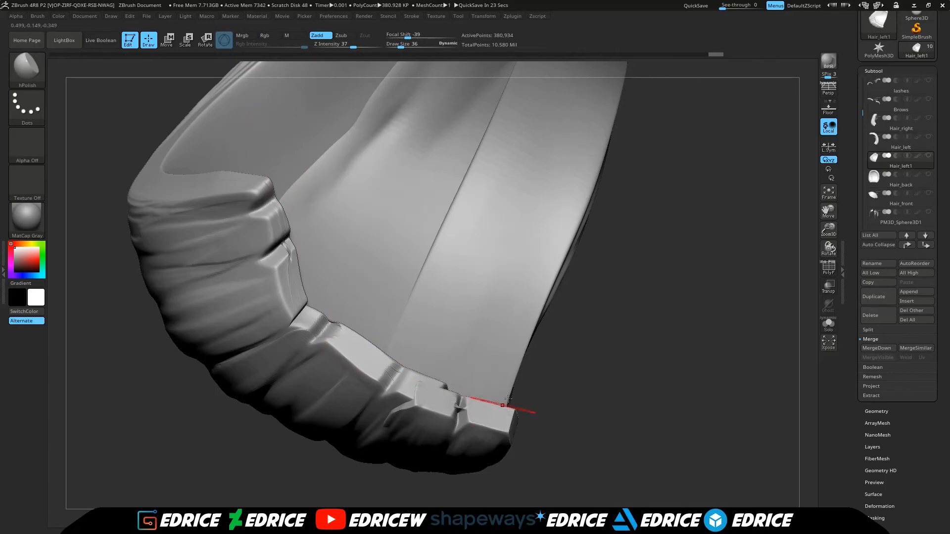
# Step: Flatten the cut lock ends along the lower edge of Hair_left1 with hPolish and smooth the rough upper area
pyautogui.moveTo(501, 424); pyautogui.dragTo(483, 417)
pyautogui.moveTo(554, 440); pyautogui.dragTo(273, 368)
pyautogui.moveTo(327, 396); pyautogui.dragTo(342, 381)
pyautogui.moveTo(273, 367); pyautogui.dragTo(257, 302)
pyautogui.moveTo(322, 222); pyautogui.dragTo(328, 240)
pyautogui.keyDown('shift'); pyautogui.moveTo(333, 197); pyautogui.dragTo(329, 218); pyautogui.keyUp('shift')
pyautogui.moveTo(223, 277); pyautogui.dragTo(277, 257)
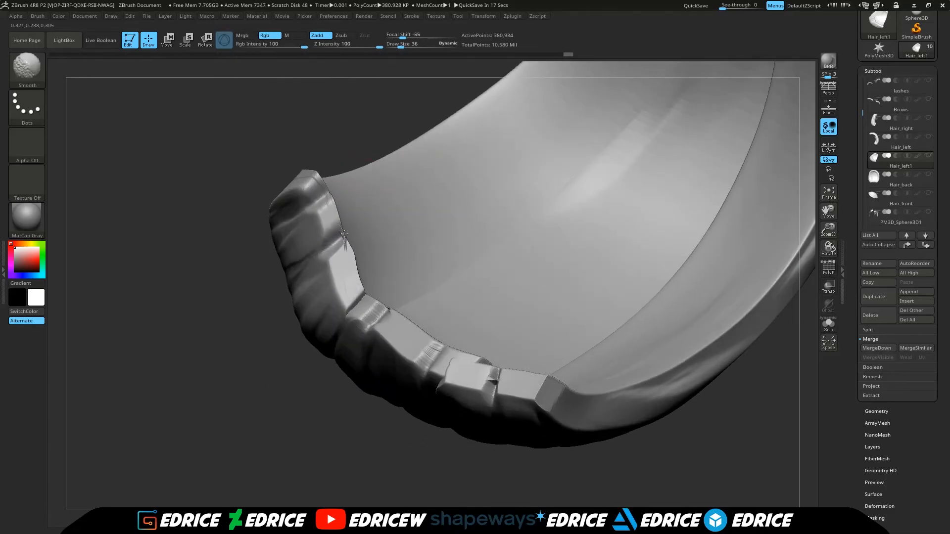
# Step: Polish the remaining lock ends and the corner facet of Hair_left1, then show all subtools and frame the head
pyautogui.moveTo(223, 347); pyautogui.dragTo(257, 307)
pyautogui.moveTo(399, 316); pyautogui.dragTo(410, 327)
pyautogui.moveTo(469, 347); pyautogui.dragTo(460, 362)
pyautogui.moveTo(683, 376)
pyautogui.mouseDown()
pyautogui.moveTo(600, 307)
pyautogui.moveTo(525, 327)
pyautogui.mouseUp()
pyautogui.moveTo(559, 396); pyautogui.dragTo(554, 406)
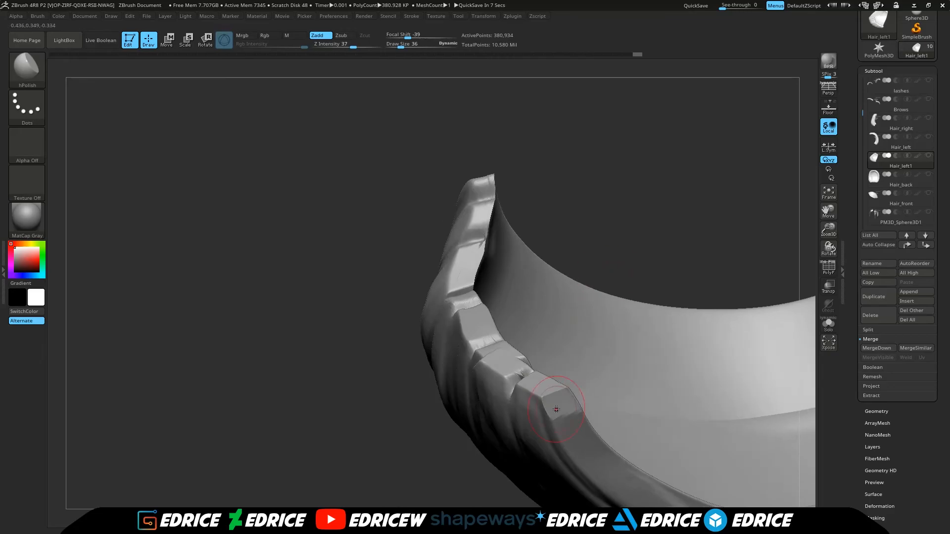
pyautogui.moveTo(592, 367); pyautogui.dragTo(664, 201)
pyautogui.moveTo(585, 265); pyautogui.dragTo(747, 225)
pyautogui.click(928, 156)
pyautogui.press('f')
pyautogui.moveTo(775, 267); pyautogui.dragTo(768, 218)
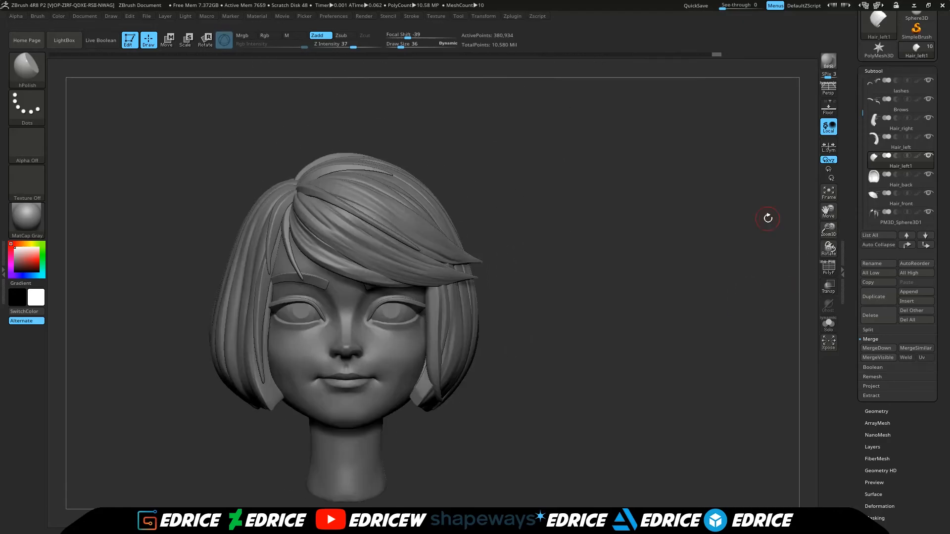
# Step: Append a Sphere3D subtool, show it with only the head visible and turn on transparency
pyautogui.scroll(-3, 896, 177)
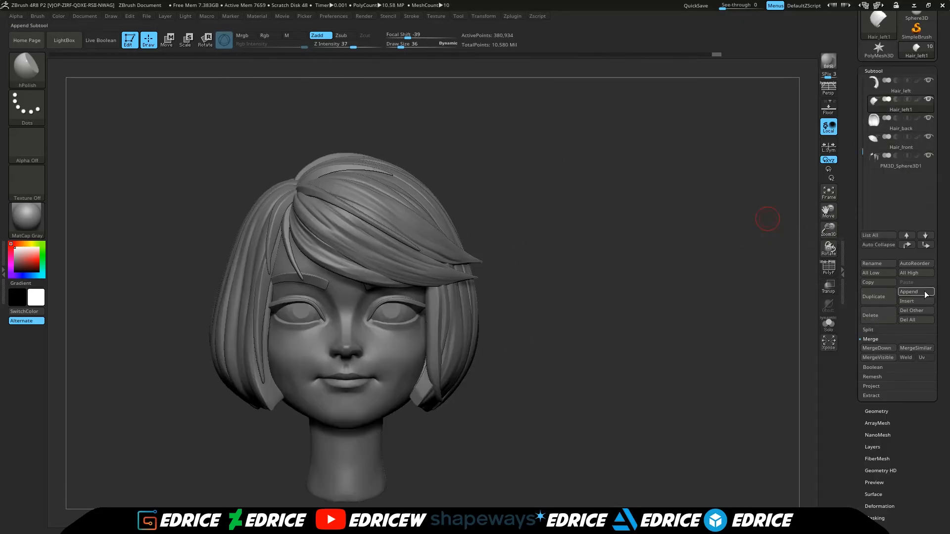
pyautogui.click(916, 291)
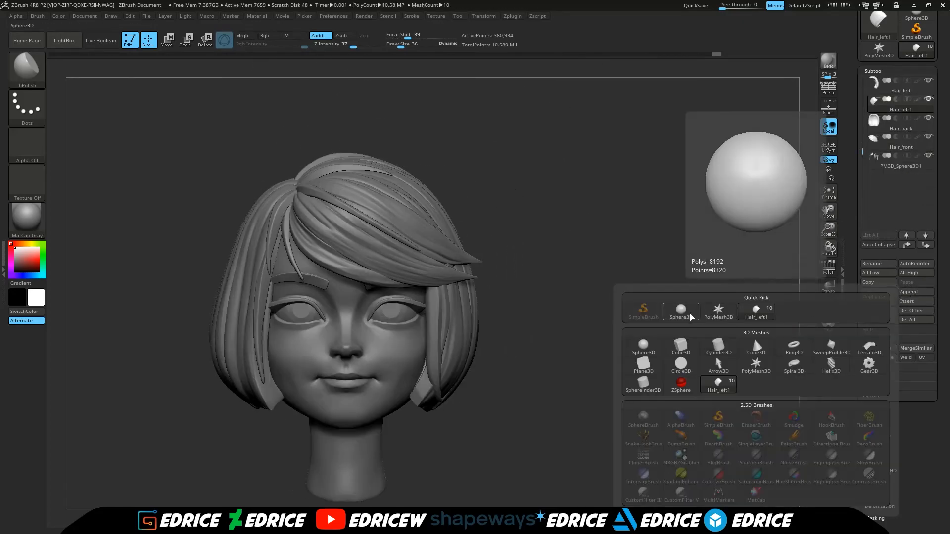
pyautogui.click(682, 312)
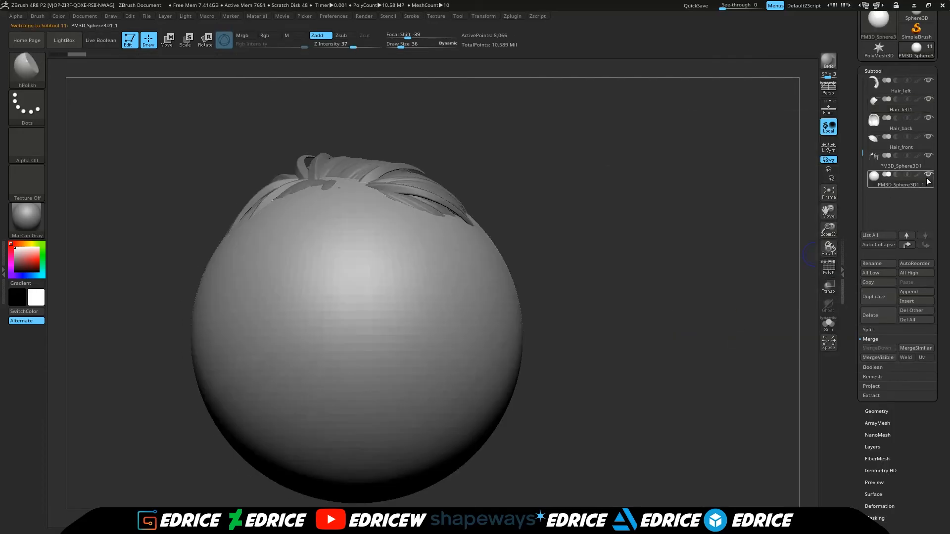
pyautogui.moveTo(866, 150); pyautogui.dragTo(865, 164)
pyautogui.moveTo(703, 221); pyautogui.dragTo(732, 220)
pyautogui.click(829, 286)
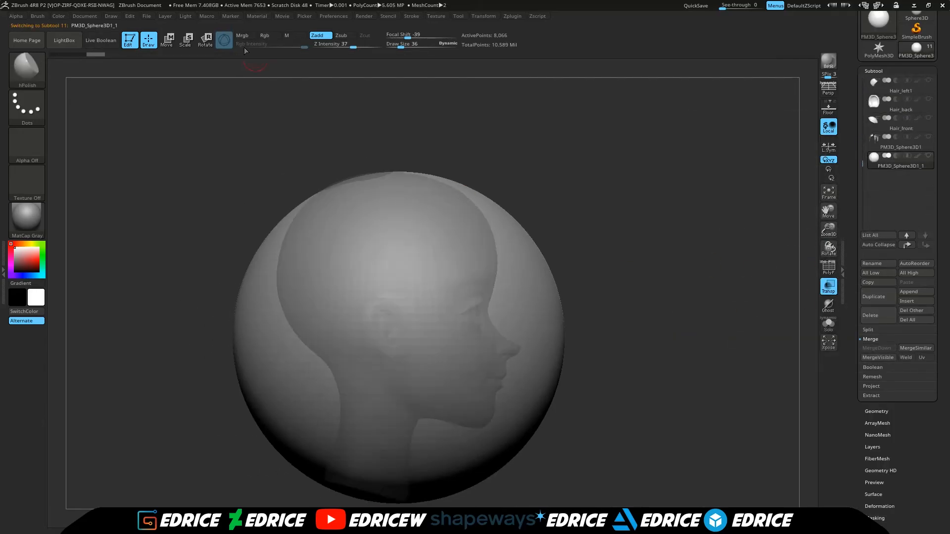
# Step: Scale down the appended sphere, position it over the back of the skull and pull its outline towards the head shape
pyautogui.moveTo(402, 333); pyautogui.dragTo(419, 314)
pyautogui.click(149, 40)
pyautogui.click(34, 72)
pyautogui.click(322, 85)
pyautogui.moveTo(580, 248)
pyautogui.mouseDown()
pyautogui.moveTo(557, 248)
pyautogui.moveTo(575, 262)
pyautogui.mouseUp()
pyautogui.moveTo(569, 297); pyautogui.dragTo(569, 277)
pyautogui.moveTo(399, 277)
pyautogui.mouseDown()
pyautogui.moveTo(399, 310)
pyautogui.moveTo(376, 297)
pyautogui.mouseUp()
pyautogui.moveTo(544, 277); pyautogui.dragTo(603, 277)
pyautogui.moveTo(356, 327); pyautogui.dragTo(337, 362)
pyautogui.moveTo(544, 317)
pyautogui.mouseDown()
pyautogui.moveTo(559, 267)
pyautogui.moveTo(509, 307)
pyautogui.mouseUp()
# Step: Build up the sphere around the ear and the side of the skull with ClayBuildup, starting at draw size 146
pyautogui.moveTo(408, 45); pyautogui.dragTo(414, 45)
pyautogui.moveTo(322, 252); pyautogui.dragTo(326, 346)
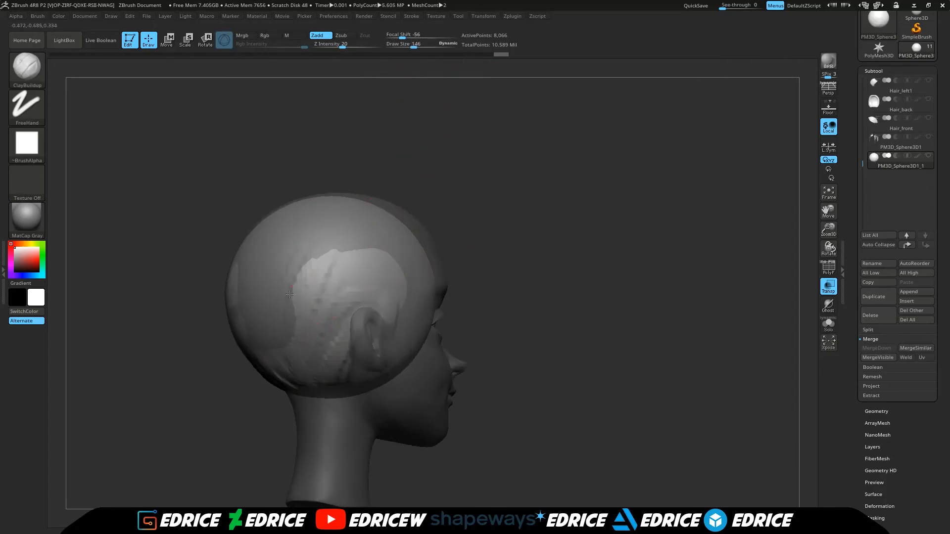
pyautogui.moveTo(282, 262); pyautogui.dragTo(307, 341)
pyautogui.moveTo(519, 277); pyautogui.dragTo(579, 277)
pyautogui.moveTo(217, 240); pyautogui.dragTo(222, 319)
pyautogui.moveTo(829, 211); pyautogui.dragTo(867, 228)
pyautogui.moveTo(534, 277); pyautogui.dragTo(589, 277)
pyautogui.moveTo(247, 297); pyautogui.dragTo(208, 349)
pyautogui.moveTo(535, 277); pyautogui.dragTo(584, 272)
# Step: Continue the ClayBuildup strokes over the back and crown so the sphere wraps the skull like a hair base
pyautogui.moveTo(829, 211); pyautogui.dragTo(863, 221)
pyautogui.moveTo(347, 316); pyautogui.dragTo(257, 309)
pyautogui.moveTo(534, 267); pyautogui.dragTo(574, 317)
pyautogui.moveTo(218, 282); pyautogui.dragTo(182, 241)
pyautogui.moveTo(535, 297); pyautogui.dragTo(549, 257)
pyautogui.moveTo(198, 218); pyautogui.dragTo(187, 256)
pyautogui.moveTo(534, 297); pyautogui.dragTo(554, 272)
pyautogui.moveTo(181, 221)
pyautogui.mouseDown()
pyautogui.moveTo(183, 253)
pyautogui.moveTo(238, 287)
pyautogui.mouseUp()
pyautogui.moveTo(535, 257); pyautogui.dragTo(525, 327)
pyautogui.moveTo(311, 179)
pyautogui.mouseDown()
pyautogui.moveTo(379, 169)
pyautogui.moveTo(360, 195)
pyautogui.moveTo(294, 180)
pyautogui.moveTo(355, 217)
pyautogui.mouseUp()
pyautogui.moveTo(527, 312)
pyautogui.mouseDown()
pyautogui.moveTo(339, 361)
pyautogui.moveTo(324, 339)
pyautogui.mouseUp()
# Step: DynaMesh the hair base at resolution 616 and turn off transparency
pyautogui.click(879, 411)
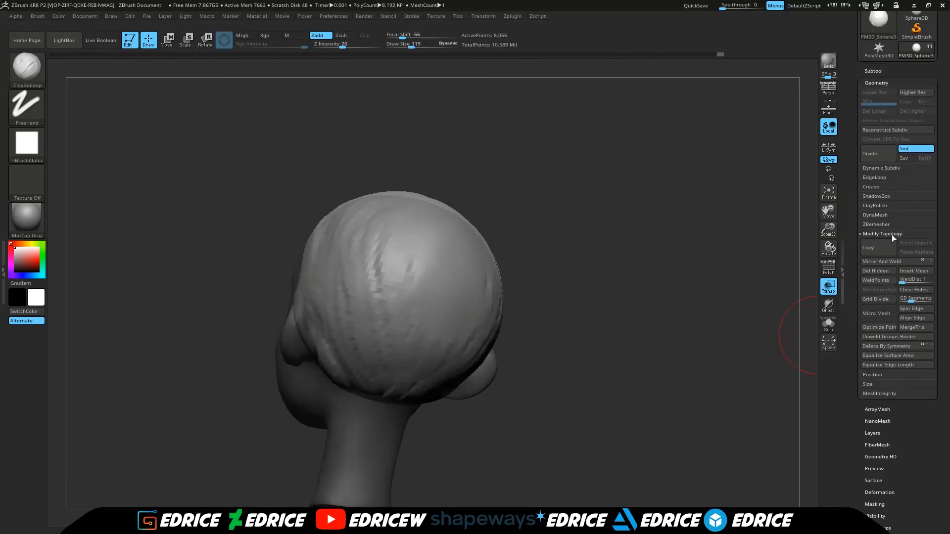
pyautogui.click(888, 225)
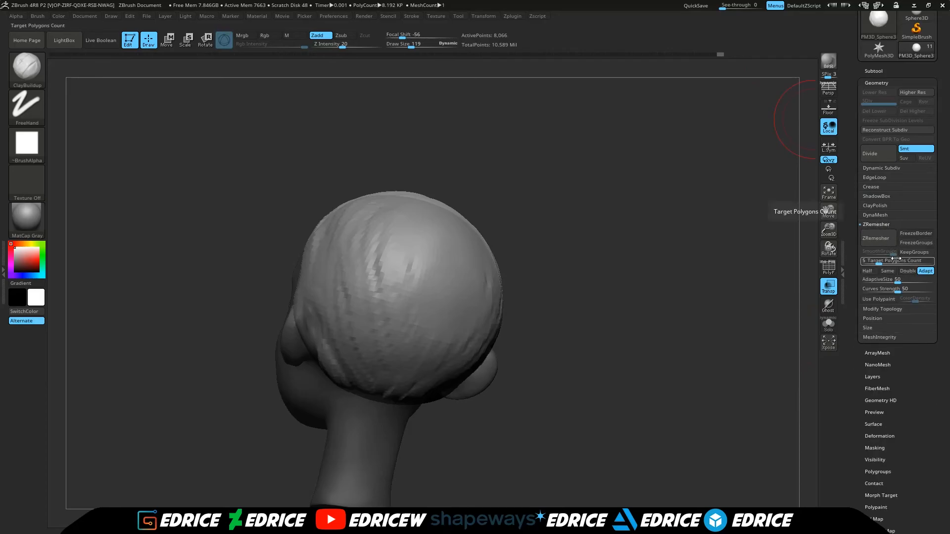
pyautogui.click(884, 216)
pyautogui.moveTo(866, 242); pyautogui.dragTo(874, 242)
pyautogui.click(879, 229)
pyautogui.moveTo(534, 341)
pyautogui.mouseDown()
pyautogui.moveTo(658, 349)
pyautogui.moveTo(505, 361)
pyautogui.mouseUp()
pyautogui.click(829, 286)
# Step: Smooth the clay strokes across the back and sides of the hair base
pyautogui.moveTo(391, 361); pyautogui.dragTo(369, 334)
pyautogui.moveTo(520, 396)
pyautogui.mouseDown()
pyautogui.moveTo(479, 365)
pyautogui.moveTo(559, 341)
pyautogui.mouseUp()
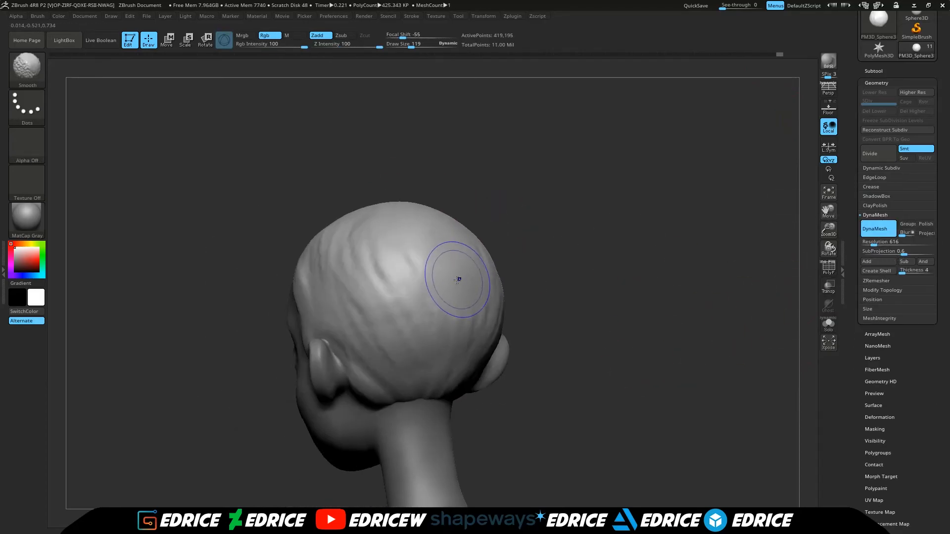
pyautogui.moveTo(594, 317); pyautogui.dragTo(614, 297)
pyautogui.moveTo(460, 407); pyautogui.dragTo(446, 385)
pyautogui.moveTo(569, 307); pyautogui.dragTo(613, 307)
pyautogui.moveTo(519, 284)
pyautogui.mouseDown()
pyautogui.moveTo(565, 278)
pyautogui.moveTo(494, 287)
pyautogui.mouseUp()
# Step: Carve the nape hairline of the hair base with DamStandard and smooth the surface above it
pyautogui.moveTo(609, 356); pyautogui.dragTo(569, 278)
pyautogui.click(27, 68)
pyautogui.click(197, 80)
pyautogui.moveTo(408, 60)
pyautogui.mouseDown()
pyautogui.moveTo(331, 323)
pyautogui.moveTo(357, 336)
pyautogui.mouseUp()
pyautogui.moveTo(336, 304); pyautogui.dragTo(319, 335)
pyautogui.keyDown('shift'); pyautogui.moveTo(442, 355); pyautogui.dragTo(414, 377); pyautogui.keyUp('shift')
pyautogui.moveTo(315, 292)
pyautogui.keyDown('shift'); pyautogui.mouseDown()
pyautogui.moveTo(303, 329)
pyautogui.moveTo(317, 334)
pyautogui.mouseUp(); pyautogui.keyUp('shift')
pyautogui.moveTo(539, 327); pyautogui.dragTo(446, 330)
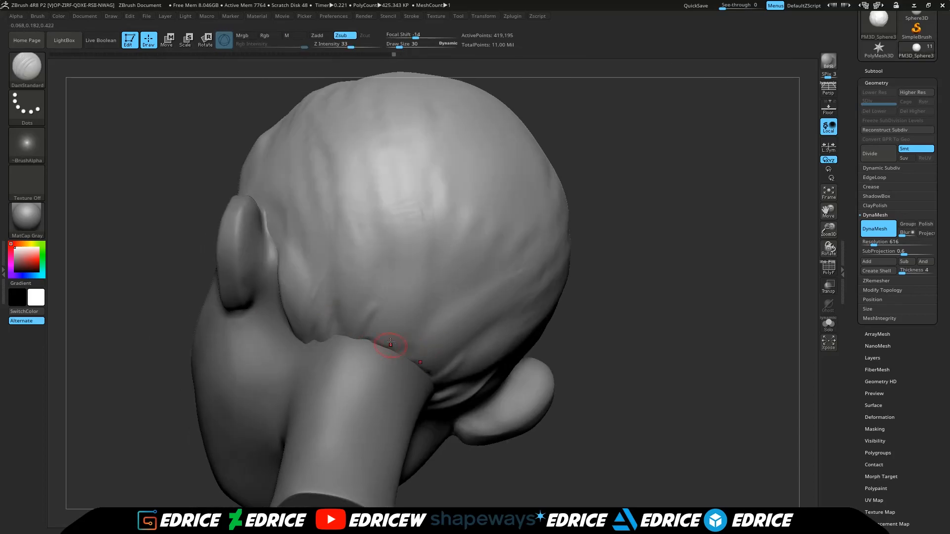
pyautogui.moveTo(564, 317); pyautogui.dragTo(614, 336)
pyautogui.keyDown('shift'); pyautogui.moveTo(418, 210); pyautogui.dragTo(436, 222); pyautogui.keyUp('shift')
# Step: Switch to the Rake brush at draw size 62 and rake first hair strokes upwards from the nape
pyautogui.moveTo(399, 46); pyautogui.dragTo(403, 47)
pyautogui.click(27, 69)
pyautogui.click(364, 212)
pyautogui.moveTo(584, 277); pyautogui.dragTo(634, 285)
pyautogui.moveTo(349, 335); pyautogui.dragTo(398, 216)
pyautogui.moveTo(360, 338); pyautogui.dragTo(417, 242)
pyautogui.moveTo(381, 338); pyautogui.dragTo(421, 275)
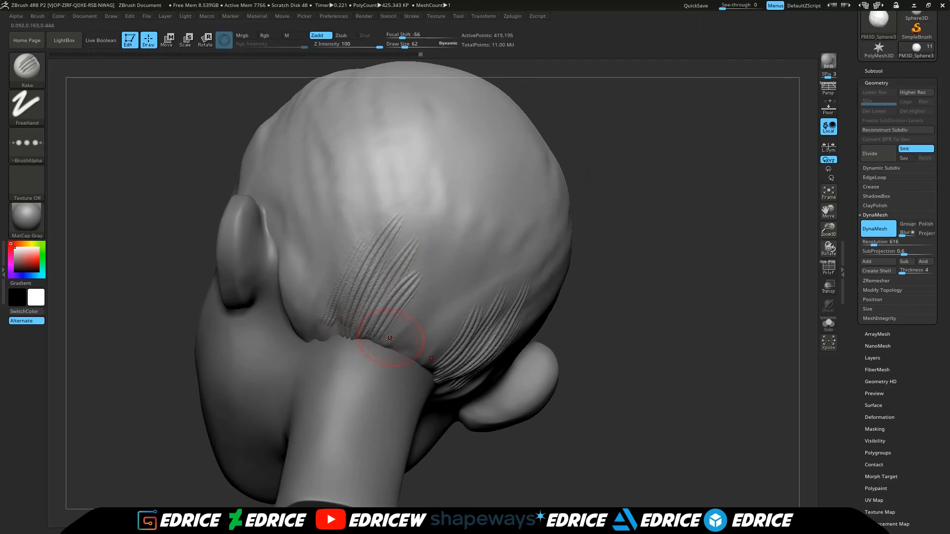
# Step: Rake more hair strokes from the hairline behind the ears up over the back of the hair base
pyautogui.moveTo(409, 346); pyautogui.dragTo(445, 282)
pyautogui.moveTo(589, 287); pyautogui.dragTo(643, 284)
pyautogui.moveTo(346, 337); pyautogui.dragTo(332, 248)
pyautogui.moveTo(327, 324); pyautogui.dragTo(306, 205)
pyautogui.moveTo(364, 297); pyautogui.dragTo(410, 198)
pyautogui.moveTo(638, 277); pyautogui.dragTo(588, 273)
pyautogui.moveTo(381, 292); pyautogui.dragTo(426, 179)
pyautogui.moveTo(301, 277)
pyautogui.mouseDown()
pyautogui.moveTo(299, 189)
pyautogui.moveTo(308, 190)
pyautogui.mouseUp()
pyautogui.moveTo(413, 311); pyautogui.dragTo(453, 217)
pyautogui.moveTo(363, 321); pyautogui.dragTo(356, 374)
pyautogui.moveTo(428, 364)
pyautogui.mouseDown()
pyautogui.moveTo(467, 311)
pyautogui.moveTo(514, 190)
pyautogui.mouseUp()
pyautogui.moveTo(500, 364); pyautogui.dragTo(540, 245)
pyautogui.moveTo(374, 292); pyautogui.dragTo(426, 176)
pyautogui.moveTo(339, 280); pyautogui.dragTo(374, 151)
# Step: Raise the draw size to 86 and smooth the raked hair texture over the back of the head
pyautogui.moveTo(405, 45); pyautogui.dragTo(408, 45)
pyautogui.moveTo(618, 277); pyautogui.dragTo(663, 282)
pyautogui.keyDown('shift'); pyautogui.moveTo(319, 185); pyautogui.dragTo(337, 321); pyautogui.keyUp('shift')
pyautogui.keyDown('shift'); pyautogui.moveTo(343, 357); pyautogui.dragTo(421, 197); pyautogui.keyUp('shift')
pyautogui.keyDown('shift'); pyautogui.moveTo(475, 366); pyautogui.dragTo(495, 238); pyautogui.keyUp('shift')
pyautogui.keyDown('shift'); pyautogui.moveTo(372, 149); pyautogui.dragTo(339, 247); pyautogui.keyUp('shift')
pyautogui.keyDown('shift'); pyautogui.moveTo(425, 322); pyautogui.dragTo(475, 366); pyautogui.keyUp('shift')
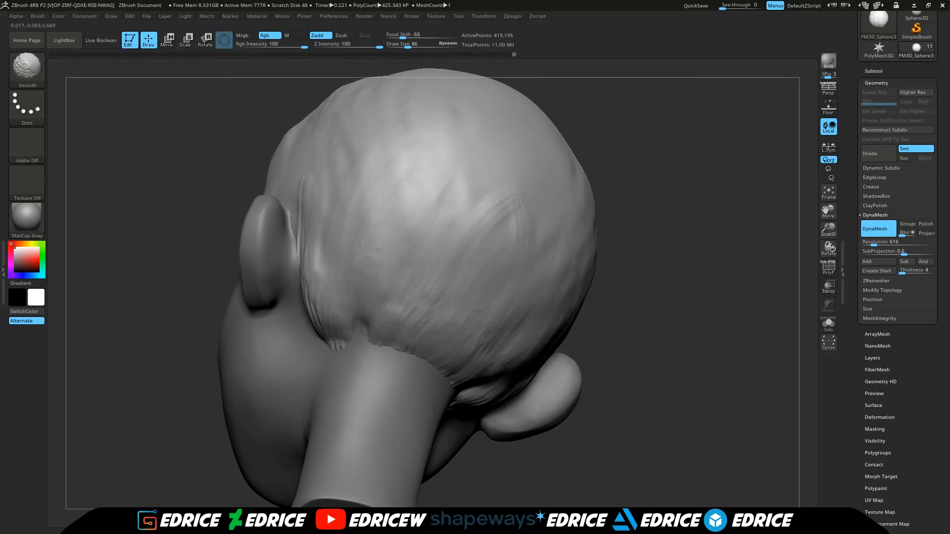
# Step: Rake short strands along the nape hairline and behind the ear, softening them with smoothing strokes
pyautogui.moveTo(643, 277); pyautogui.dragTo(656, 265)
pyautogui.moveTo(362, 332); pyautogui.dragTo(418, 213)
pyautogui.keyDown('shift'); pyautogui.moveTo(408, 217); pyautogui.dragTo(362, 324); pyautogui.keyUp('shift')
pyautogui.moveTo(391, 346); pyautogui.dragTo(458, 267)
pyautogui.keyDown('shift'); pyautogui.moveTo(453, 272); pyautogui.dragTo(396, 344); pyautogui.keyUp('shift')
pyautogui.moveTo(393, 348); pyautogui.dragTo(407, 332)
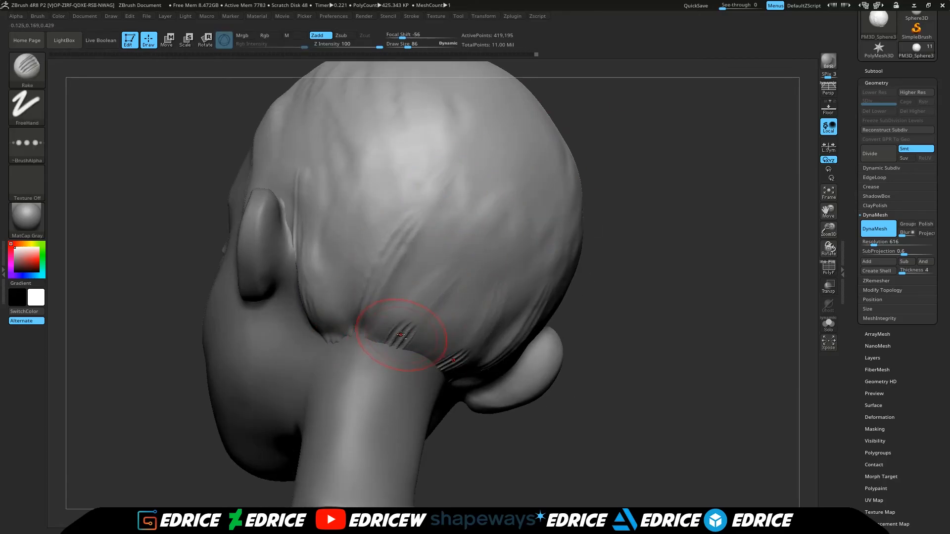
pyautogui.moveTo(654, 258); pyautogui.dragTo(577, 172)
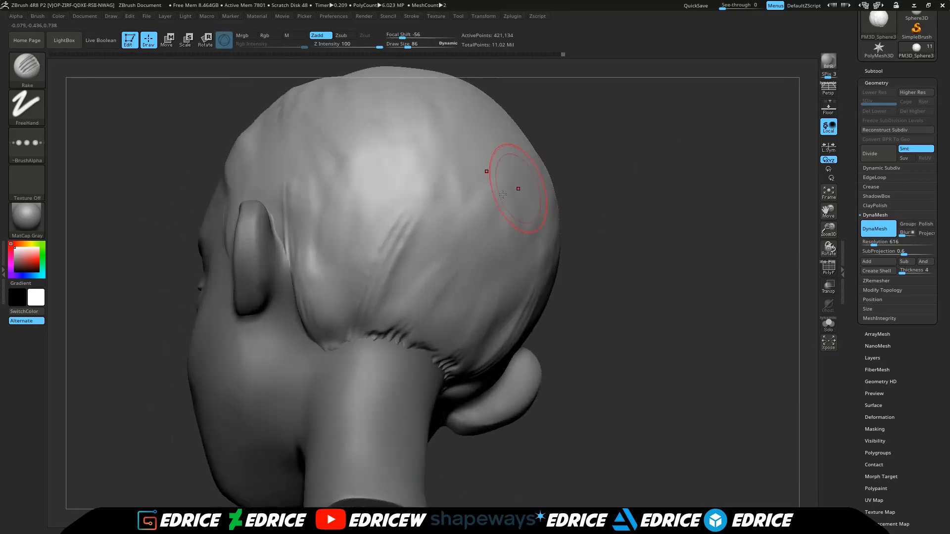
pyautogui.moveTo(331, 338); pyautogui.dragTo(310, 265)
pyautogui.moveTo(312, 262)
pyautogui.keyDown('shift'); pyautogui.mouseDown()
pyautogui.moveTo(317, 310)
pyautogui.moveTo(381, 282)
pyautogui.moveTo(428, 216)
pyautogui.mouseUp(); pyautogui.keyUp('shift')
# Step: Carve a few grooves into the nape hair with DamStandard and show all subtools again
pyautogui.click(26, 69)
pyautogui.click(264, 79)
pyautogui.moveTo(418, 228)
pyautogui.mouseDown()
pyautogui.moveTo(405, 244)
pyautogui.moveTo(439, 203)
pyautogui.mouseUp()
pyautogui.moveTo(412, 330); pyautogui.dragTo(456, 269)
pyautogui.moveTo(604, 197)
pyautogui.mouseDown()
pyautogui.moveTo(659, 223)
pyautogui.moveTo(596, 141)
pyautogui.moveTo(660, 270)
pyautogui.mouseUp()
pyautogui.click(873, 71)
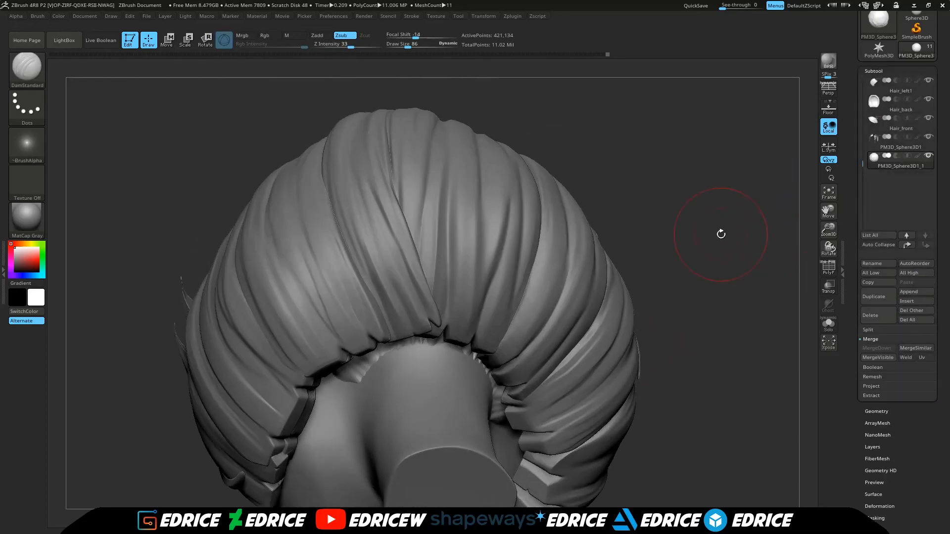
# Step: Cut away part of the hair base beneath the bob, then show the complete haircut and frame the head
pyautogui.moveTo(711, 244); pyautogui.dragTo(715, 193)
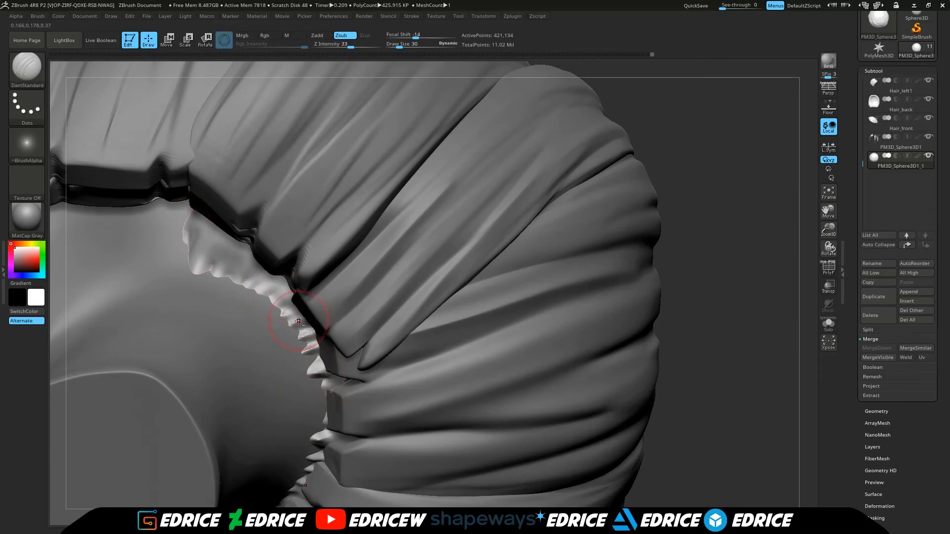
pyautogui.moveTo(693, 296); pyautogui.dragTo(784, 266)
pyautogui.click(929, 156)
pyautogui.moveTo(722, 237); pyautogui.dragTo(648, 237)
pyautogui.keyDown('ctrl'); pyautogui.keyDown('shift'); pyautogui.moveTo(625, 118); pyautogui.dragTo(443, 434); pyautogui.keyUp('shift'); pyautogui.keyUp('ctrl')
pyautogui.moveTo(713, 297); pyautogui.dragTo(663, 278)
pyautogui.moveTo(648, 358); pyautogui.dragTo(755, 256)
pyautogui.click(928, 157)
pyautogui.moveTo(653, 270); pyautogui.dragTo(718, 261)
pyautogui.click(824, 197)
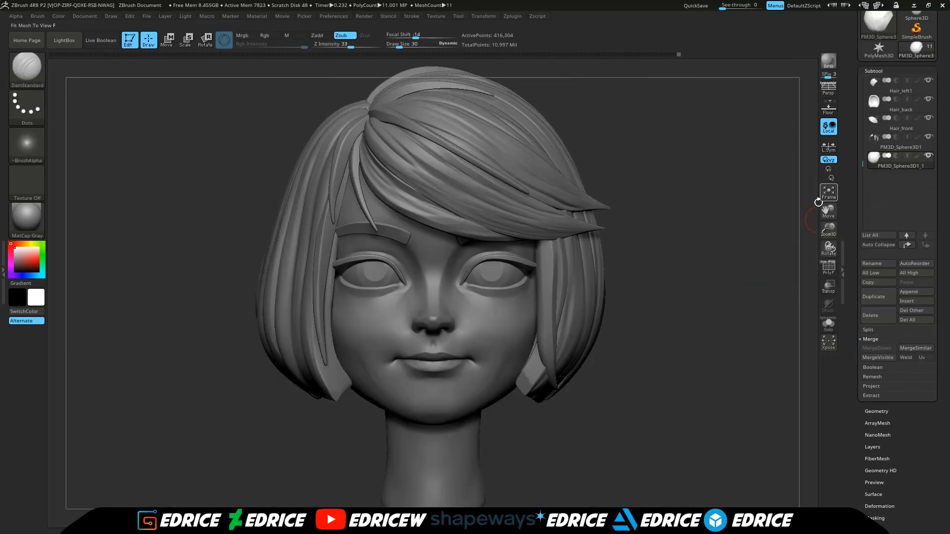
# Step: Select the Stylized_Head subtool and check the haircut from the front and slight side angles
pyautogui.moveTo(863, 163); pyautogui.dragTo(867, 86)
pyautogui.click(881, 86)
pyautogui.moveTo(767, 208); pyautogui.dragTo(753, 372)
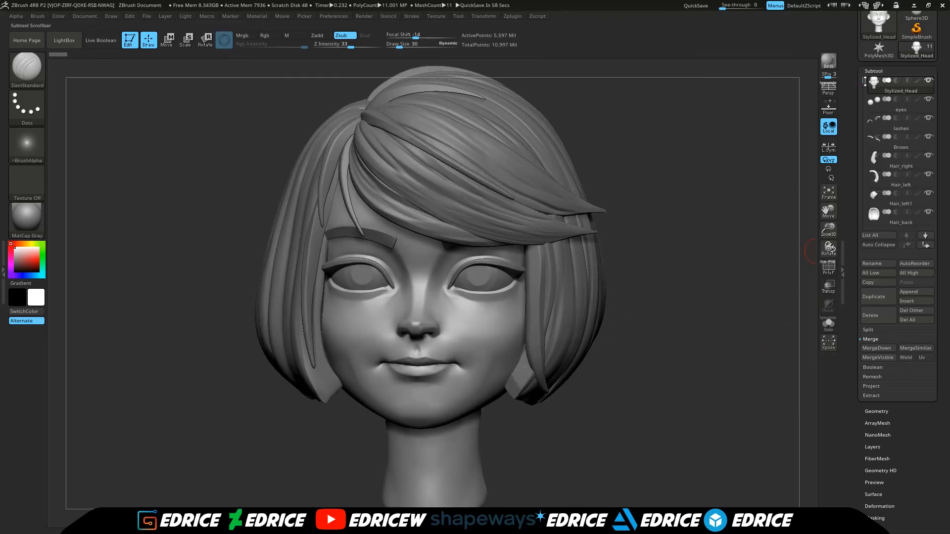
pyautogui.moveTo(862, 82); pyautogui.dragTo(863, 149)
pyautogui.moveTo(727, 247); pyautogui.dragTo(757, 239)
pyautogui.moveTo(679, 285); pyautogui.dragTo(767, 277)
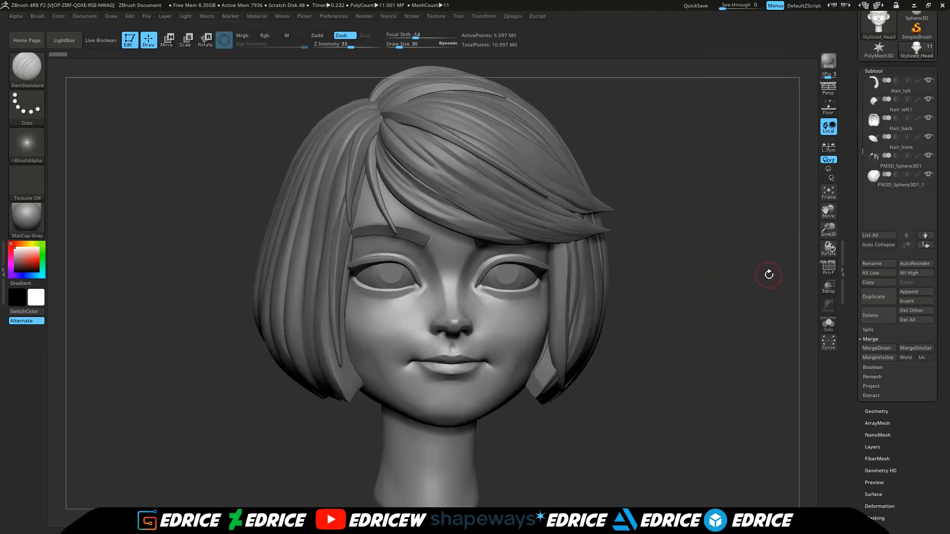
# Step: Select Hair_left and carve creases into the cut lock end beside the jaw with DamStandard
pyautogui.keyDown('alt'); pyautogui.click(586, 391); pyautogui.keyUp('alt')
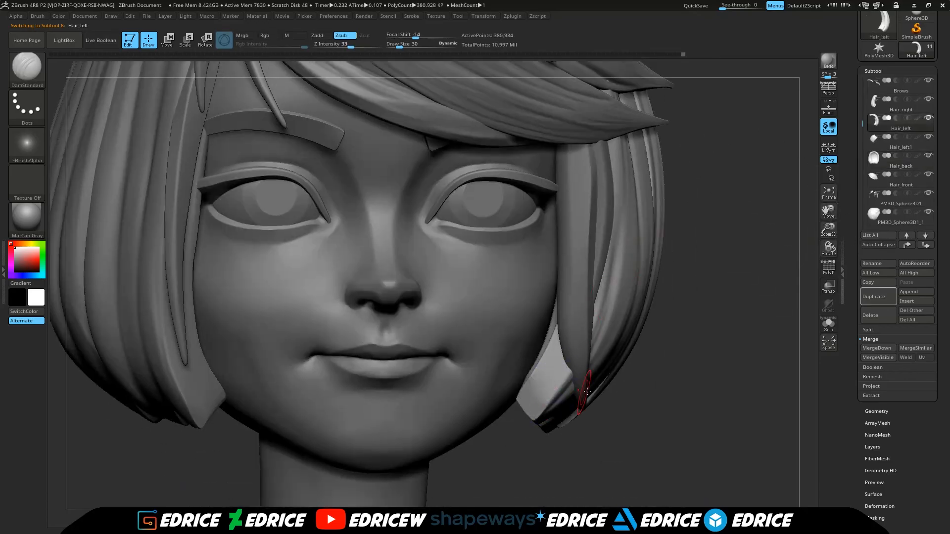
pyautogui.moveTo(692, 376)
pyautogui.mouseDown()
pyautogui.moveTo(705, 322)
pyautogui.moveTo(722, 337)
pyautogui.mouseUp()
pyautogui.moveTo(658, 367)
pyautogui.mouseDown()
pyautogui.moveTo(653, 322)
pyautogui.moveTo(688, 307)
pyautogui.mouseUp()
pyautogui.moveTo(554, 378); pyautogui.dragTo(542, 385)
pyautogui.moveTo(653, 322); pyautogui.dragTo(604, 366)
pyautogui.moveTo(658, 462); pyautogui.dragTo(698, 467)
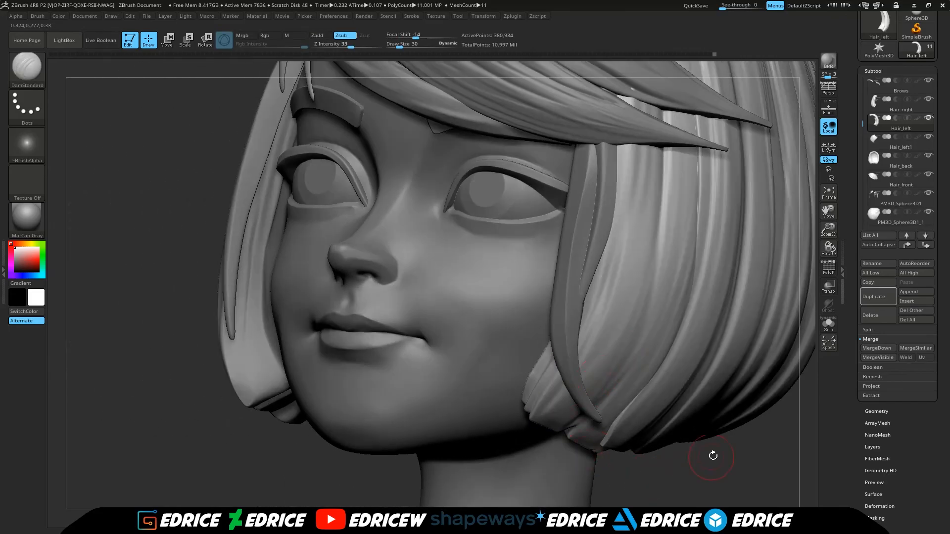
# Step: Select Hair_right and carve creases into its front lock and cut end beside the jaw
pyautogui.click(888, 107)
pyautogui.moveTo(148, 448)
pyautogui.mouseDown()
pyautogui.moveTo(346, 469)
pyautogui.moveTo(311, 433)
pyautogui.moveTo(332, 369)
pyautogui.mouseUp()
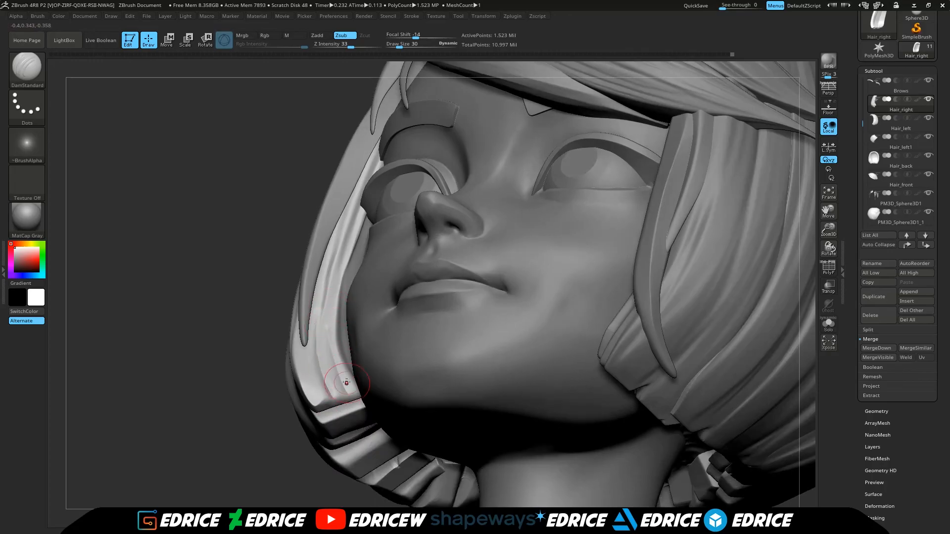
pyautogui.moveTo(339, 328); pyautogui.dragTo(351, 383)
pyautogui.moveTo(277, 436)
pyautogui.keyDown('shift'); pyautogui.mouseDown()
pyautogui.moveTo(307, 450)
pyautogui.moveTo(267, 396)
pyautogui.mouseUp(); pyautogui.keyUp('shift')
pyautogui.moveTo(333, 417); pyautogui.dragTo(329, 435)
pyautogui.moveTo(277, 446)
pyautogui.mouseDown()
pyautogui.moveTo(333, 483)
pyautogui.moveTo(371, 480)
pyautogui.mouseUp()
pyautogui.moveTo(704, 404); pyautogui.dragTo(684, 418)
pyautogui.moveTo(757, 445); pyautogui.dragTo(804, 418)
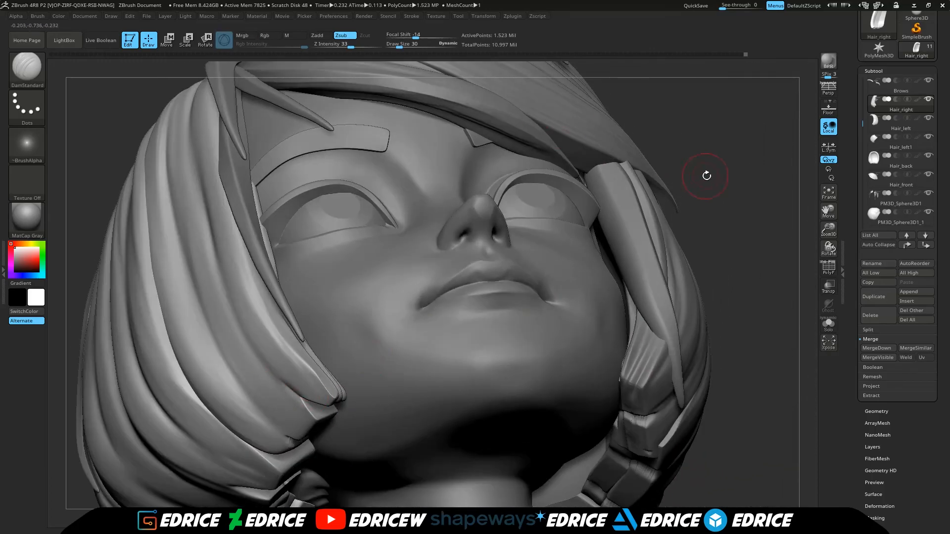
# Step: Add and smooth one more crease near the lower end of Hair_right, then frame the whole head
pyautogui.moveTo(701, 174); pyautogui.dragTo(618, 238)
pyautogui.moveTo(235, 393); pyautogui.dragTo(212, 364)
pyautogui.keyDown('shift'); pyautogui.moveTo(233, 389); pyautogui.dragTo(213, 363); pyautogui.keyUp('shift')
pyautogui.moveTo(631, 213)
pyautogui.mouseDown()
pyautogui.moveTo(702, 224)
pyautogui.moveTo(748, 294)
pyautogui.mouseUp()
pyautogui.click(831, 194)
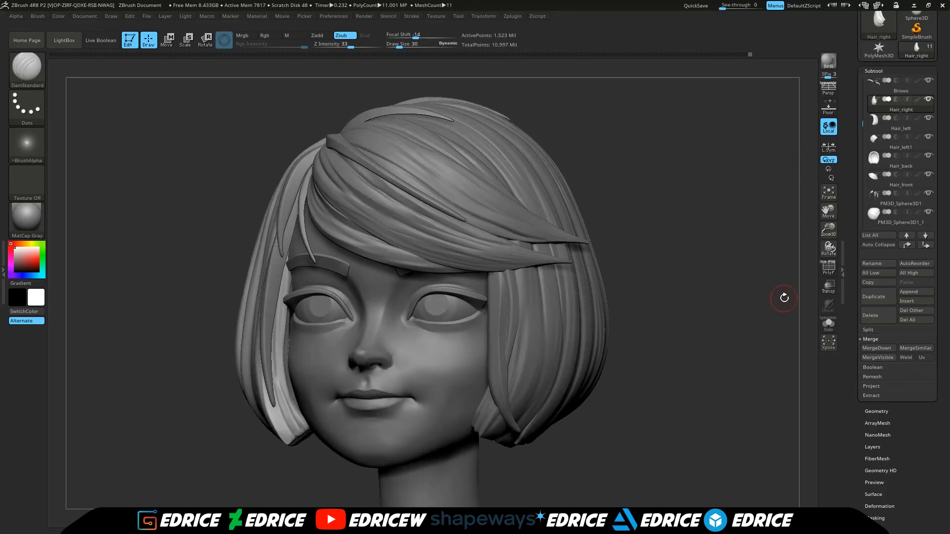
# Step: Select Stylized_Head, frame the whole head and neck, and run a BPR render to inspect the haircut
pyautogui.moveTo(863, 123); pyautogui.dragTo(864, 81)
pyautogui.click(874, 86)
pyautogui.click(831, 195)
pyautogui.moveTo(710, 308); pyautogui.dragTo(779, 308)
pyautogui.moveTo(830, 230)
pyautogui.mouseDown()
pyautogui.moveTo(831, 217)
pyautogui.moveTo(815, 228)
pyautogui.mouseUp()
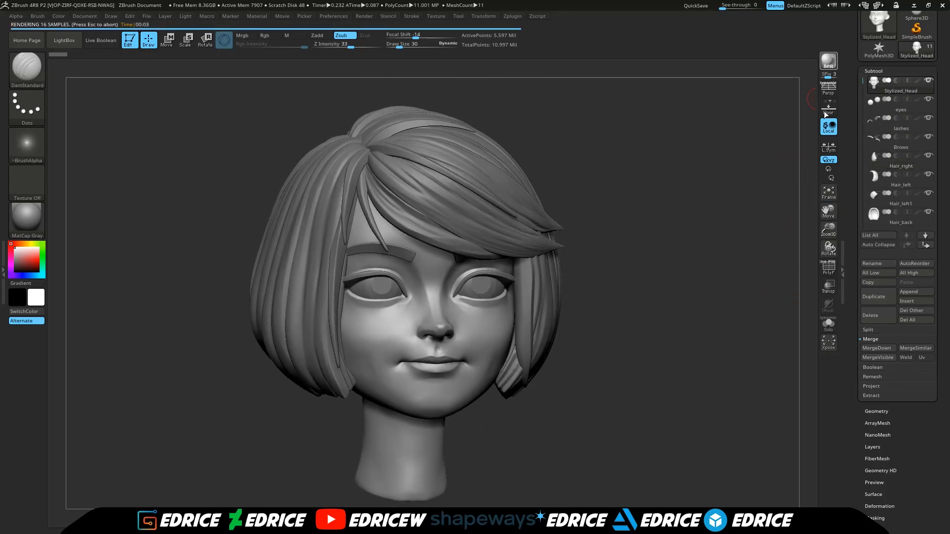
pyautogui.moveTo(705, 319); pyautogui.dragTo(736, 257)
pyautogui.moveTo(829, 228)
pyautogui.mouseDown()
pyautogui.moveTo(834, 253)
pyautogui.moveTo(728, 130)
pyautogui.mouseUp()
# Step: Switch to the Move Topological brush at draw size 62 and select the loose-strand subtool PM3D_Sphere3D1
pyautogui.click(27, 69)
pyautogui.click(218, 74)
pyautogui.moveTo(400, 45); pyautogui.dragTo(405, 45)
pyautogui.moveTo(632, 271); pyautogui.dragTo(649, 264)
pyautogui.moveTo(862, 81); pyautogui.dragTo(863, 139)
pyautogui.click(901, 180)
pyautogui.moveTo(776, 208); pyautogui.dragTo(811, 198)
pyautogui.moveTo(693, 297); pyautogui.dragTo(534, 262)
# Step: Select the Hair_left subtool and view the finished haircut from a three-quarter angle
pyautogui.click(883, 106)
pyautogui.moveTo(703, 426); pyautogui.dragTo(767, 306)
pyautogui.moveTo(658, 249); pyautogui.dragTo(770, 260)
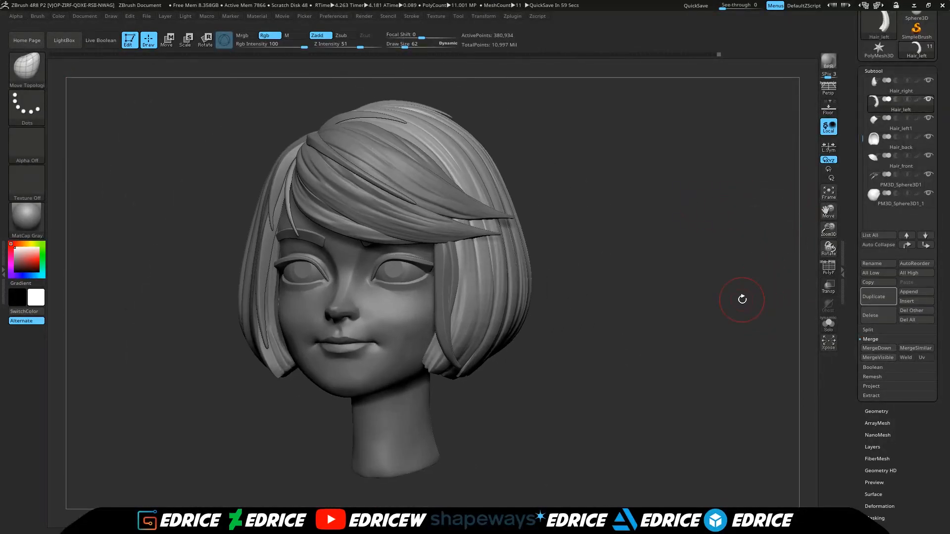
pyautogui.moveTo(621, 306); pyautogui.dragTo(720, 286)
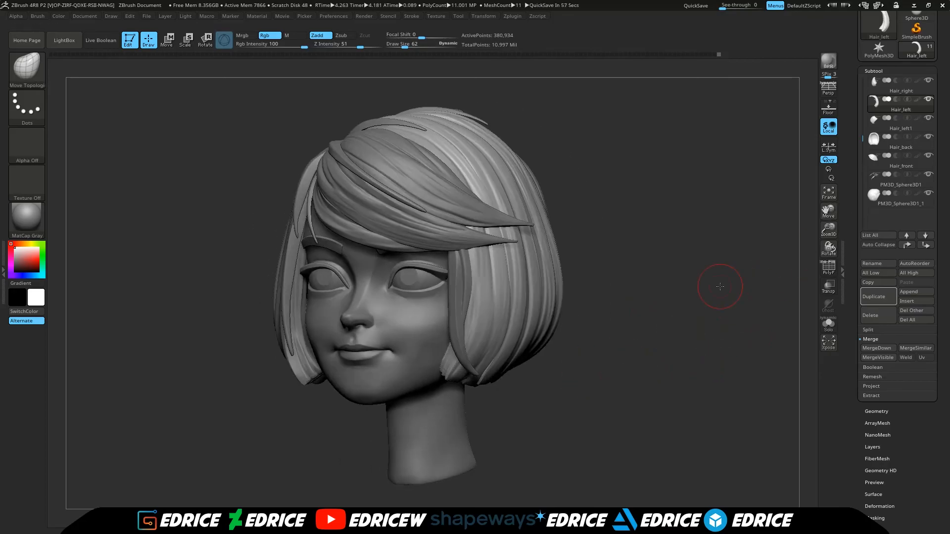